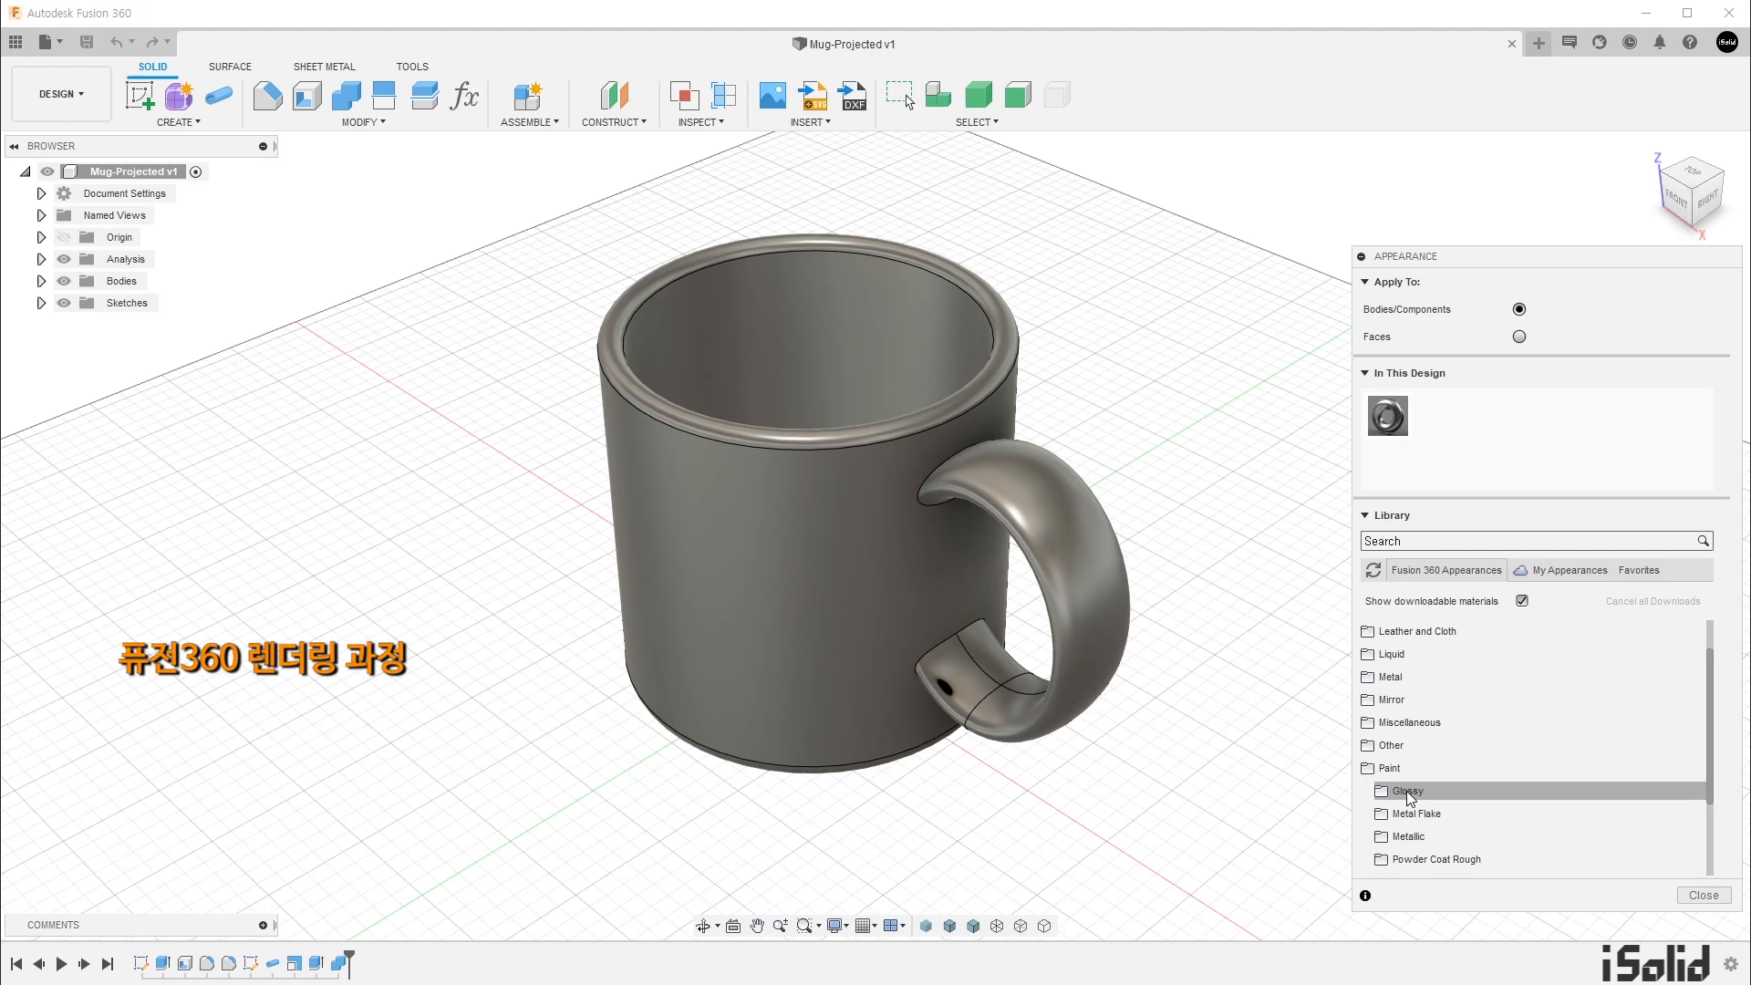
Step: Apply the Paint - Enamel Glossy (White) appearance to the whole mug body
left_click_drag(1406, 745, 1083, 583)
double_click(1436, 425)
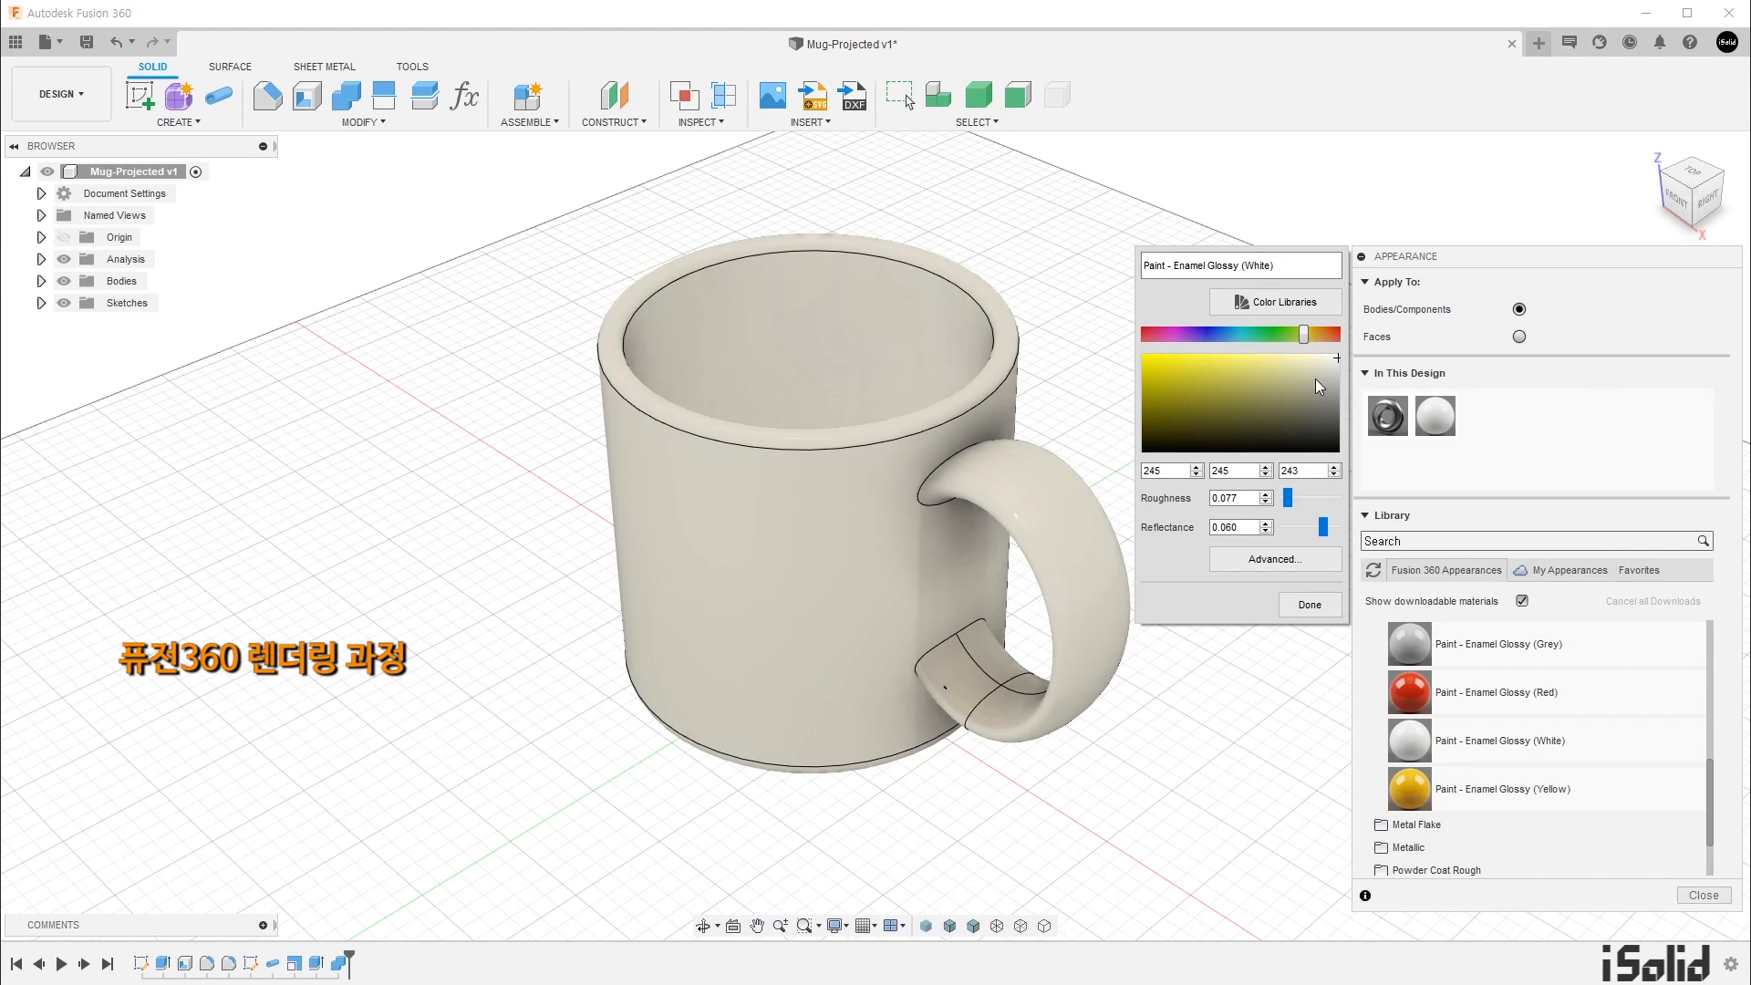
left_click(1311, 608)
left_click(1702, 895)
Step: Place the Starbucks logo image as a decal on the front of the mug's outer face
left_click(811, 122)
left_click(793, 161)
left_click(656, 672)
double_click(369, 187)
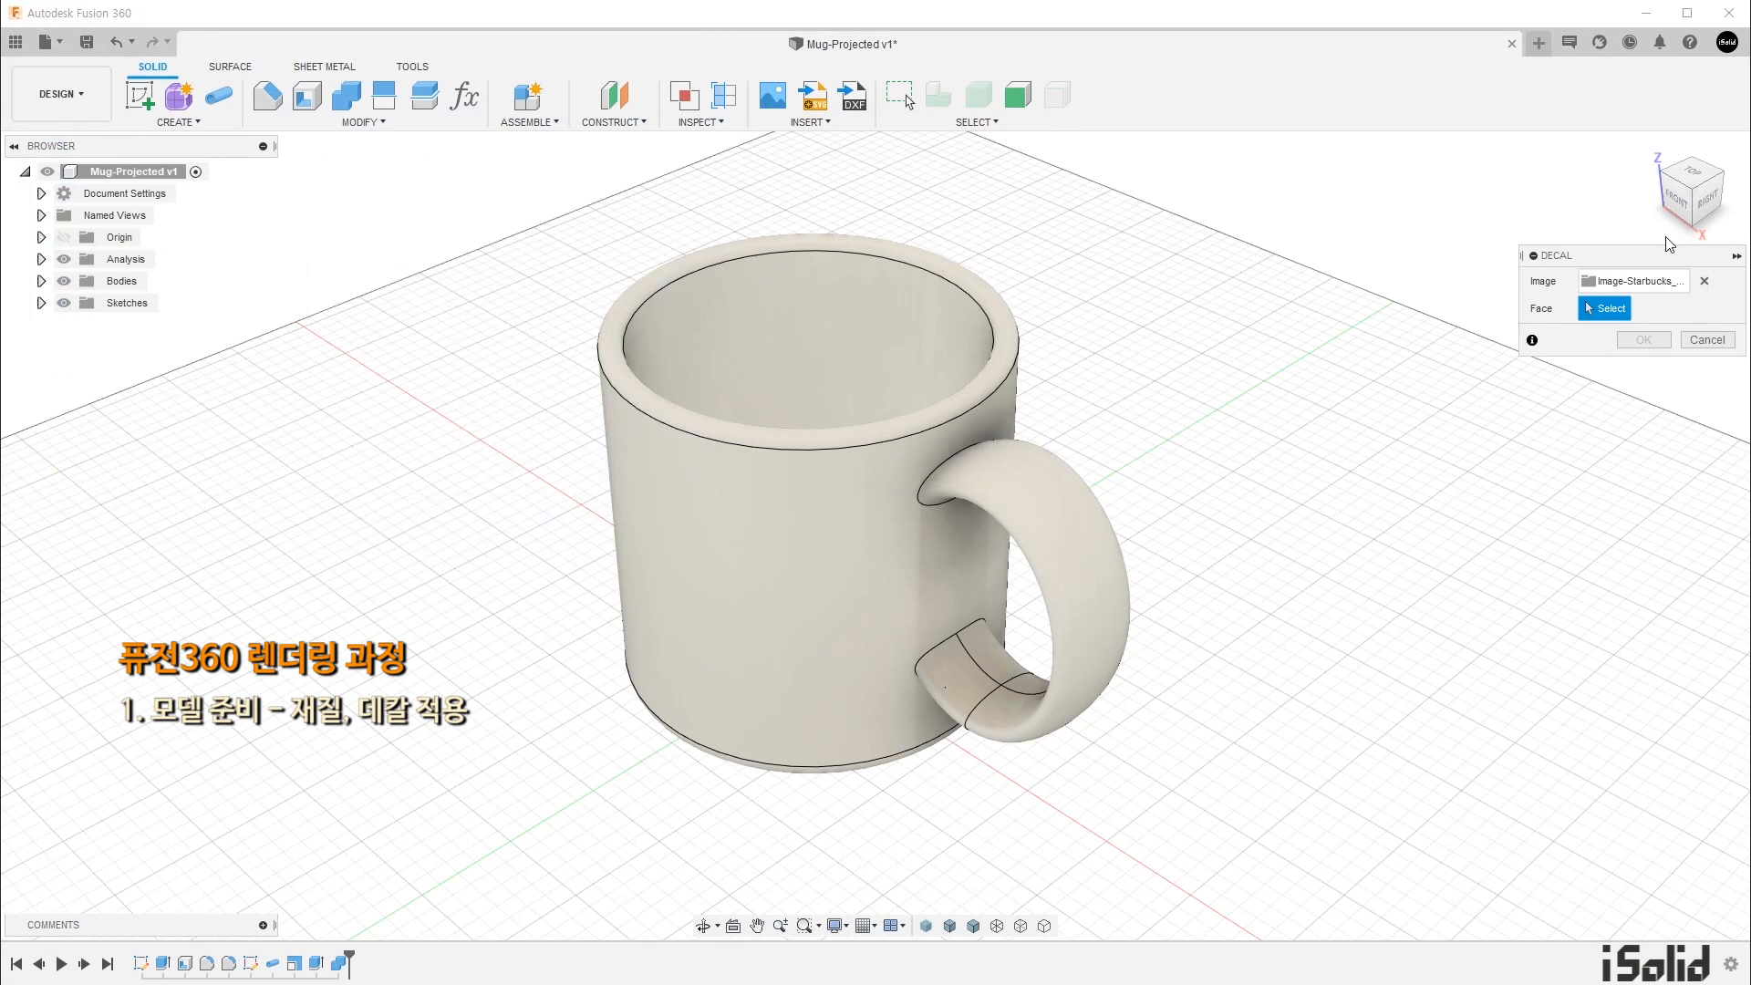
left_click(1677, 199)
key("ctrl+7")
left_click(790, 537)
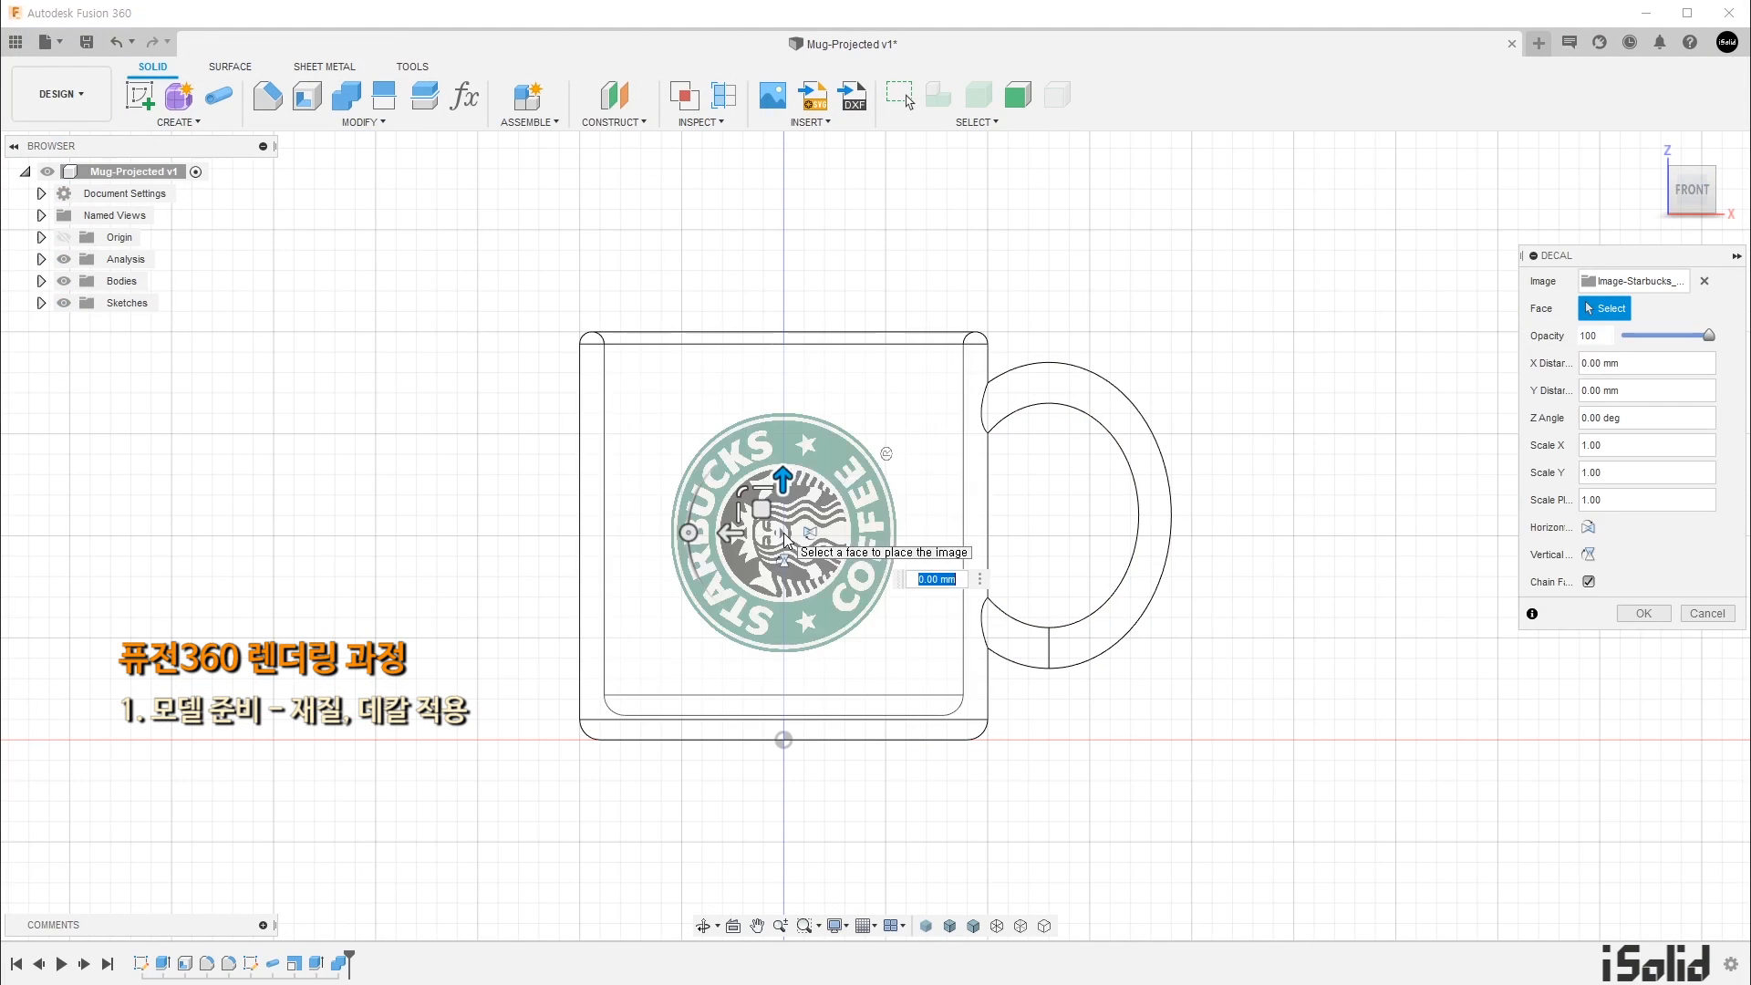
left_click(1643, 614)
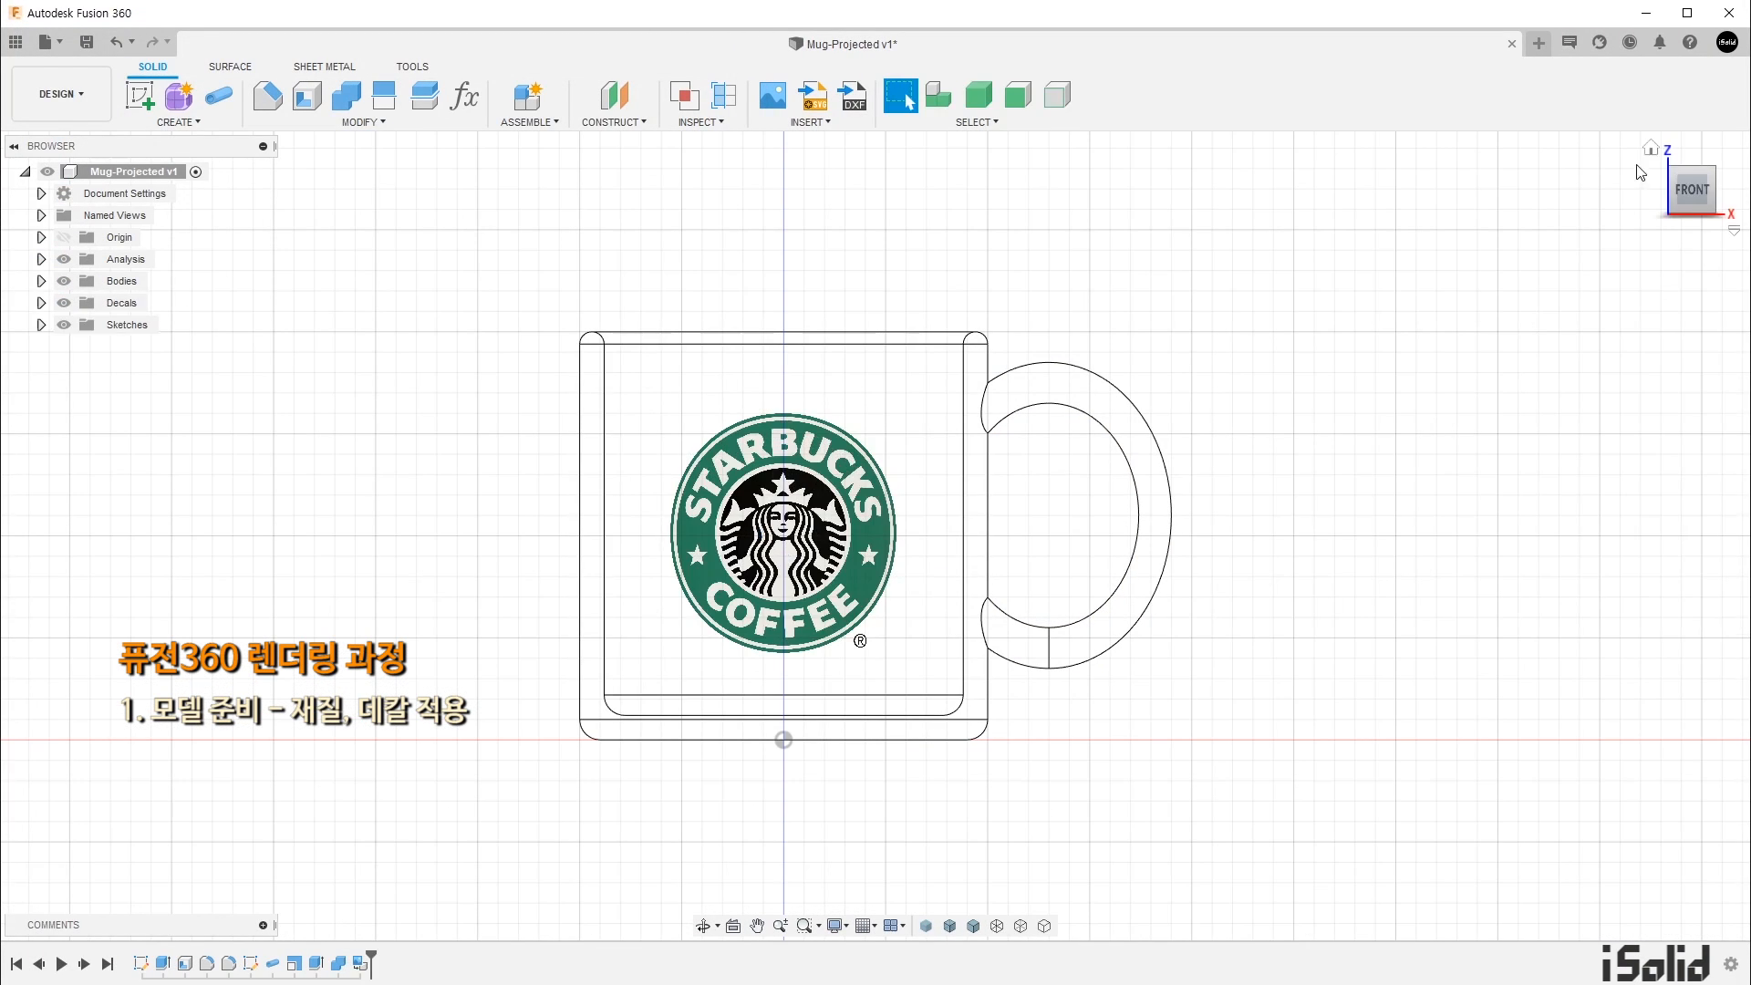
Step: Switch to the Render workspace and set the scene's aspect ratio to 4:3 Presentation, with the logo and handle both in view
left_click(1649, 150)
key("ctrl+6")
mouse_move(1267, 602)
middle_mouse_down("shift")
mouse_move(1284, 574)
mouse_move(1251, 594)
middle_mouse_up("shift")
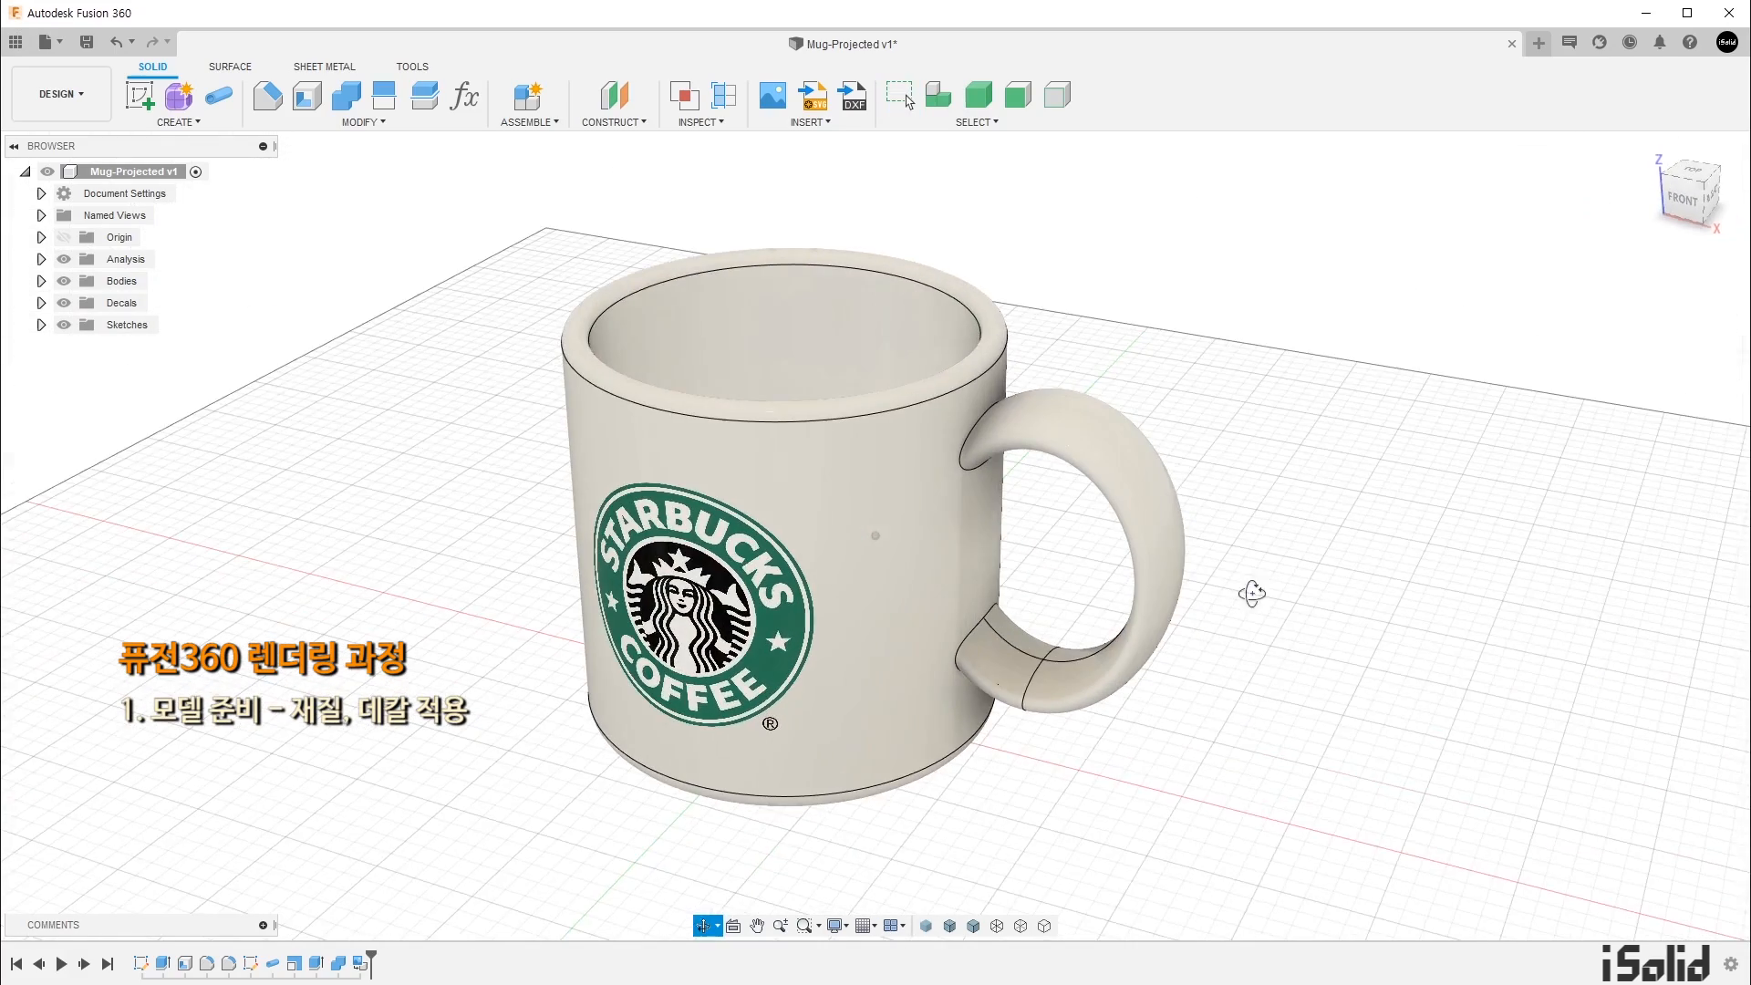
left_click(61, 94)
left_click(64, 203)
left_click(180, 95)
left_click(1651, 758)
left_click(1633, 811)
middle_click_drag(1244, 742, 1240, 737, "shift")
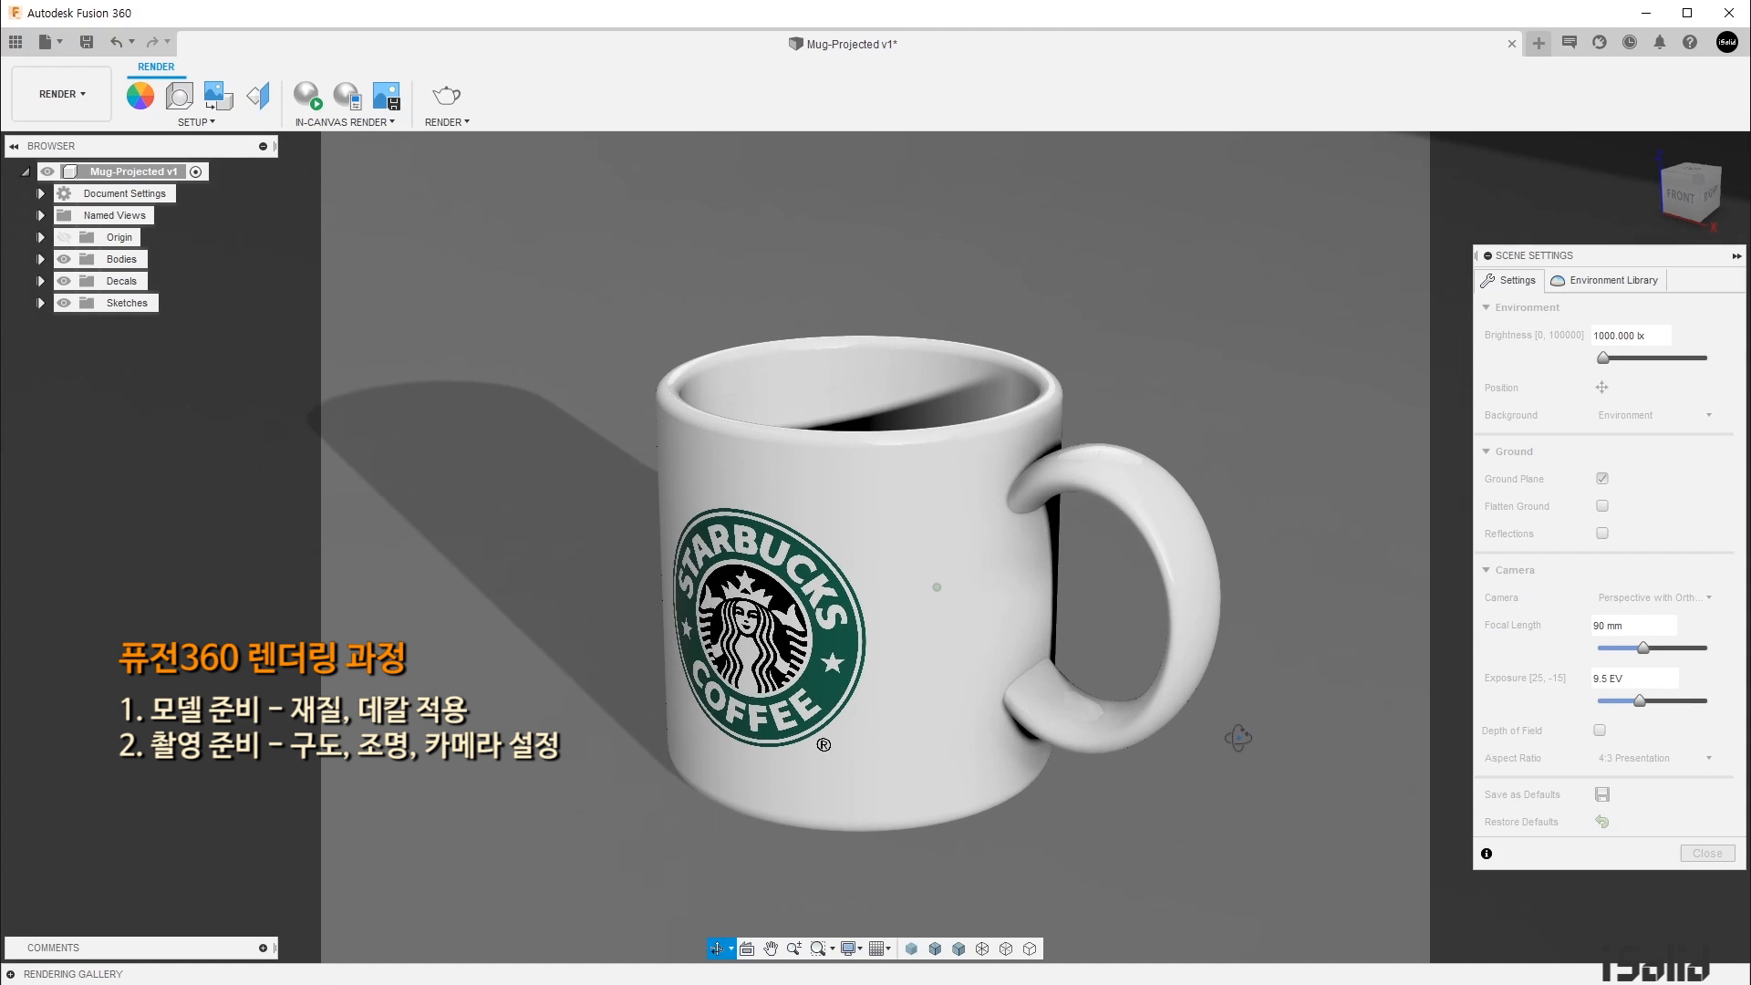
Step: Set the environment brightness to 1200 lx with the lighting rotated so shadows fall on the handle side, and start an in-canvas render
double_click(1611, 342)
type("1200")
left_click(1602, 386)
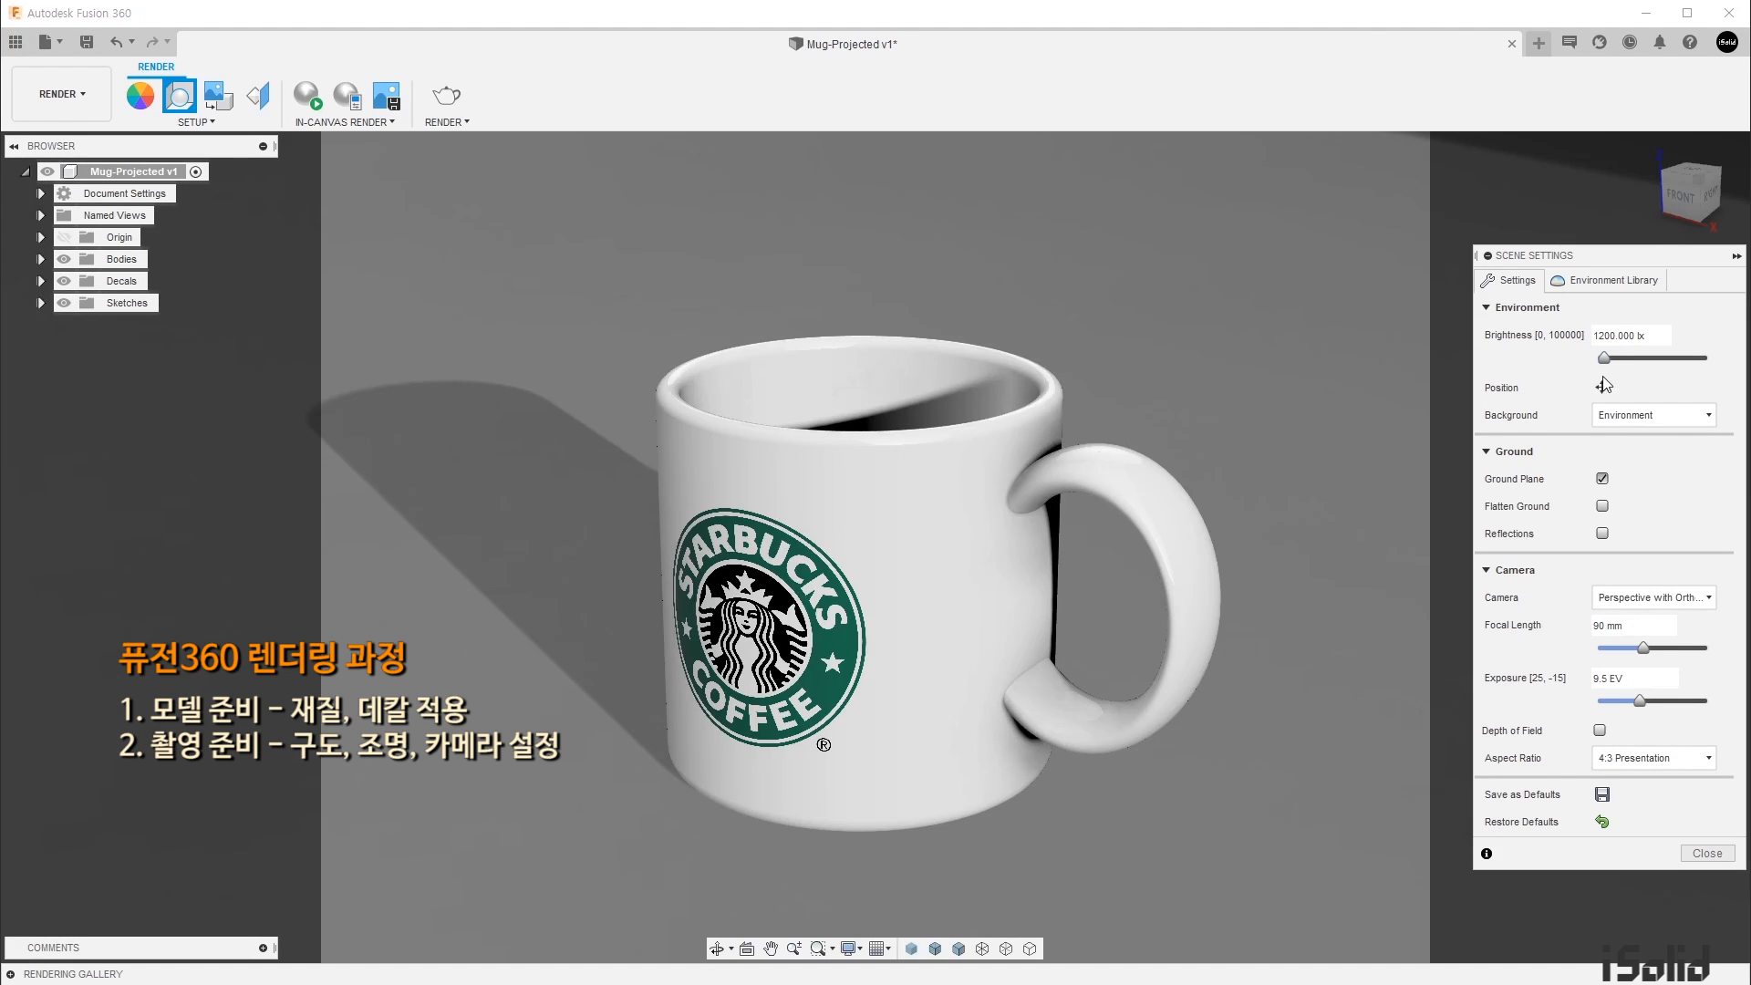
left_click_drag(1380, 844, 1383, 845)
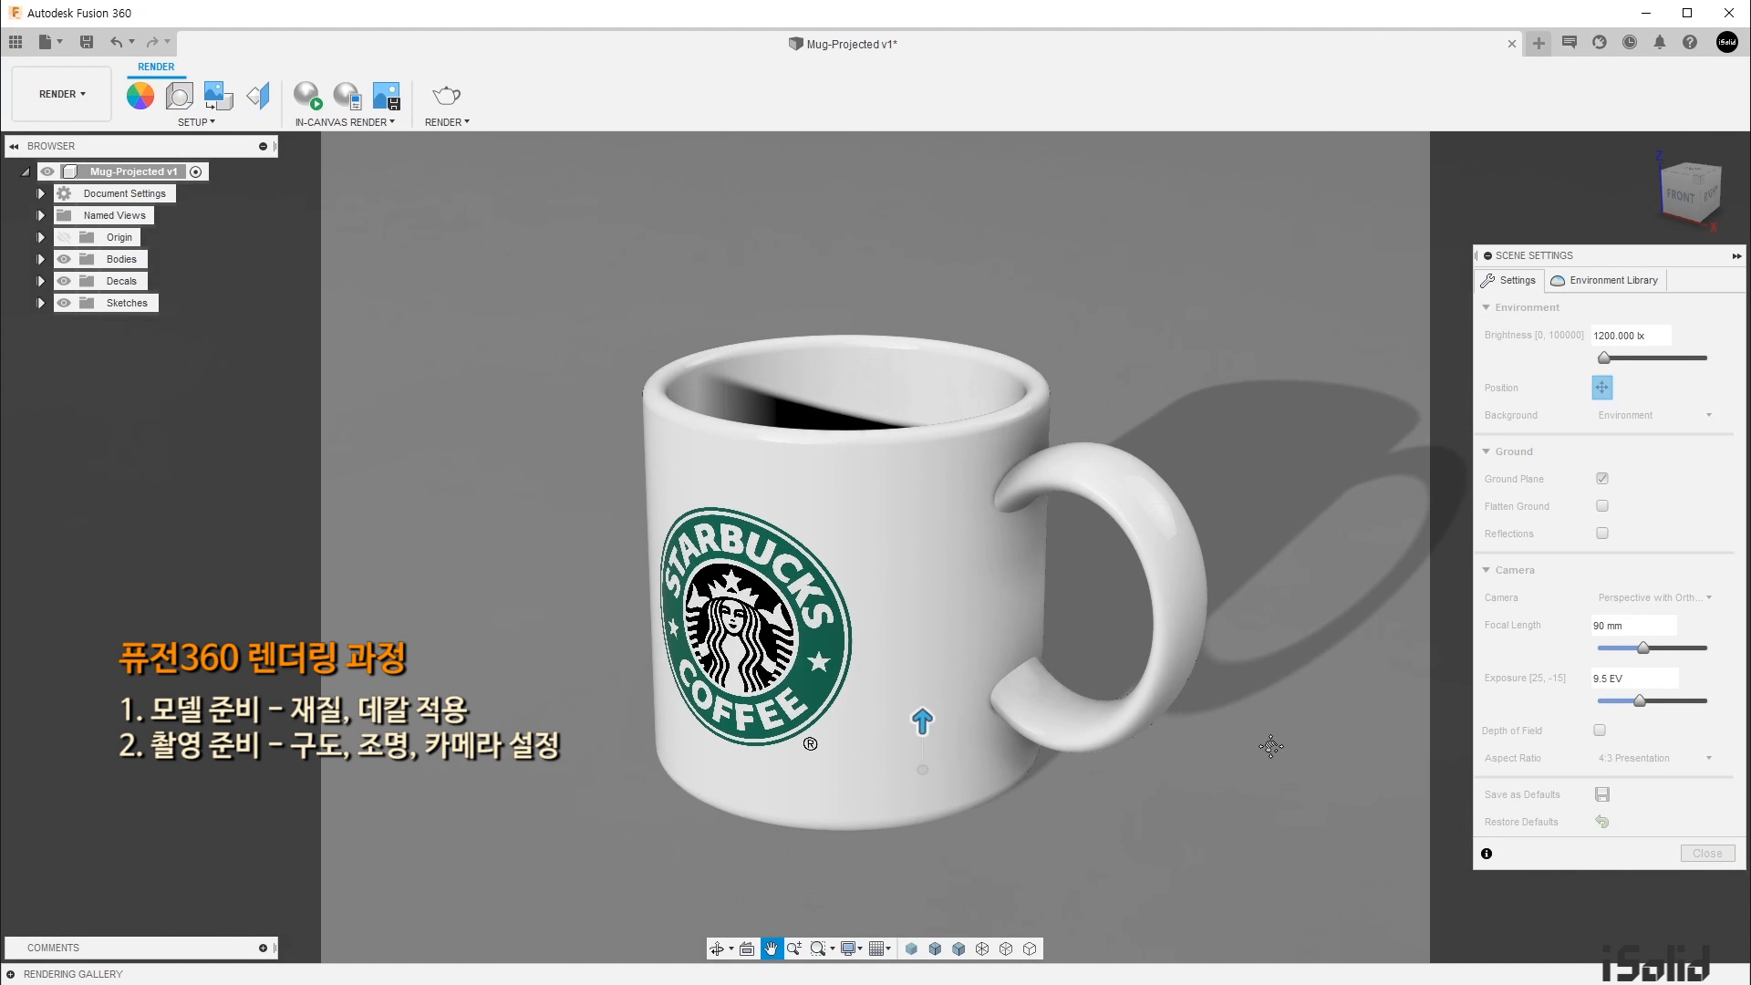
left_click(1707, 853)
left_click(307, 95)
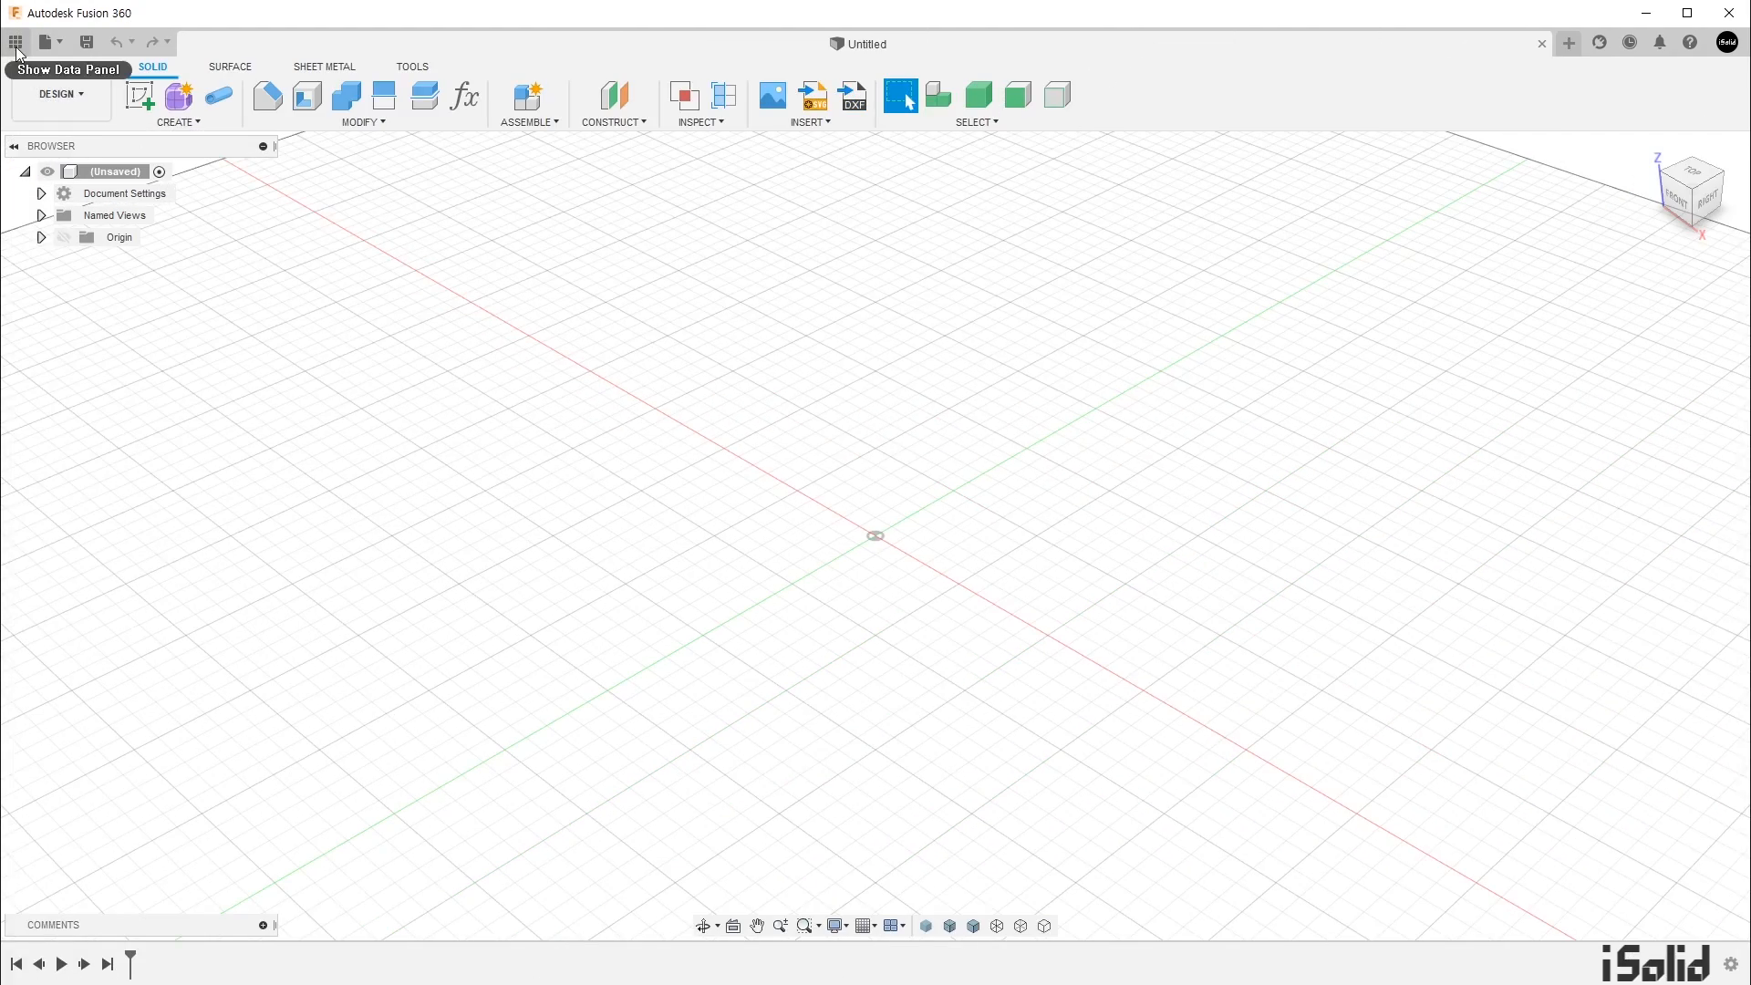
Step: Open the Mug-Projected design from the F360 Learning V2 project
left_click(16, 43)
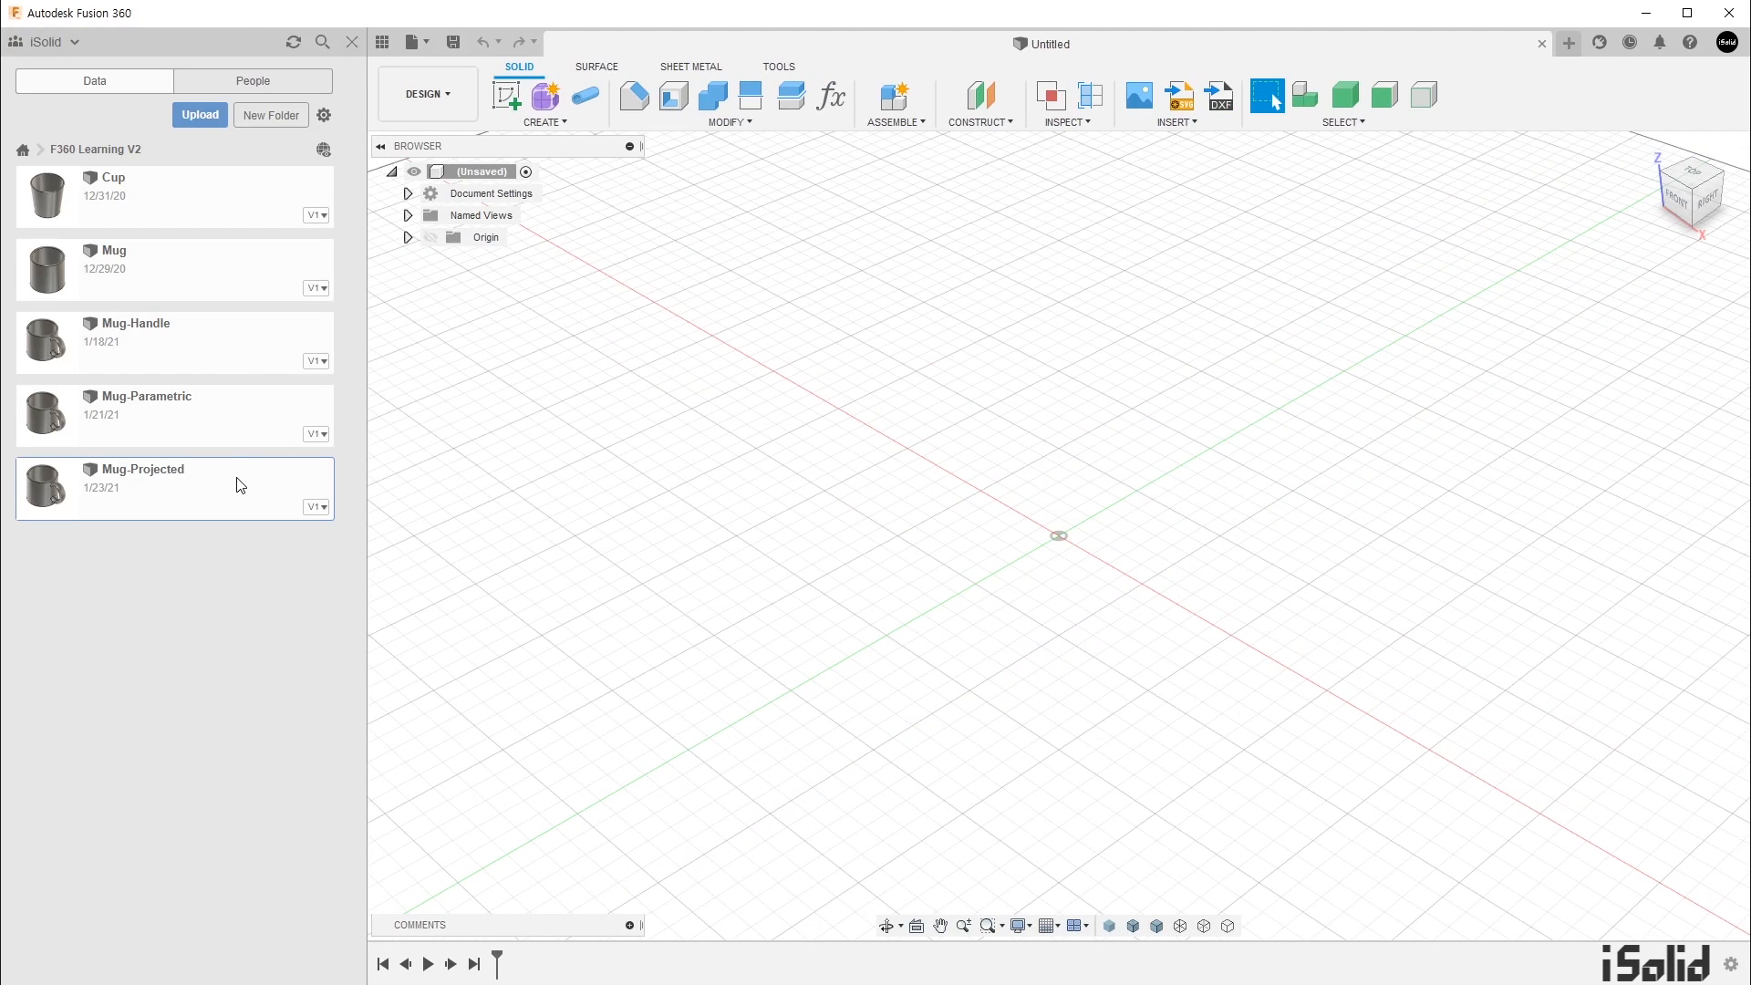
double_click(241, 484)
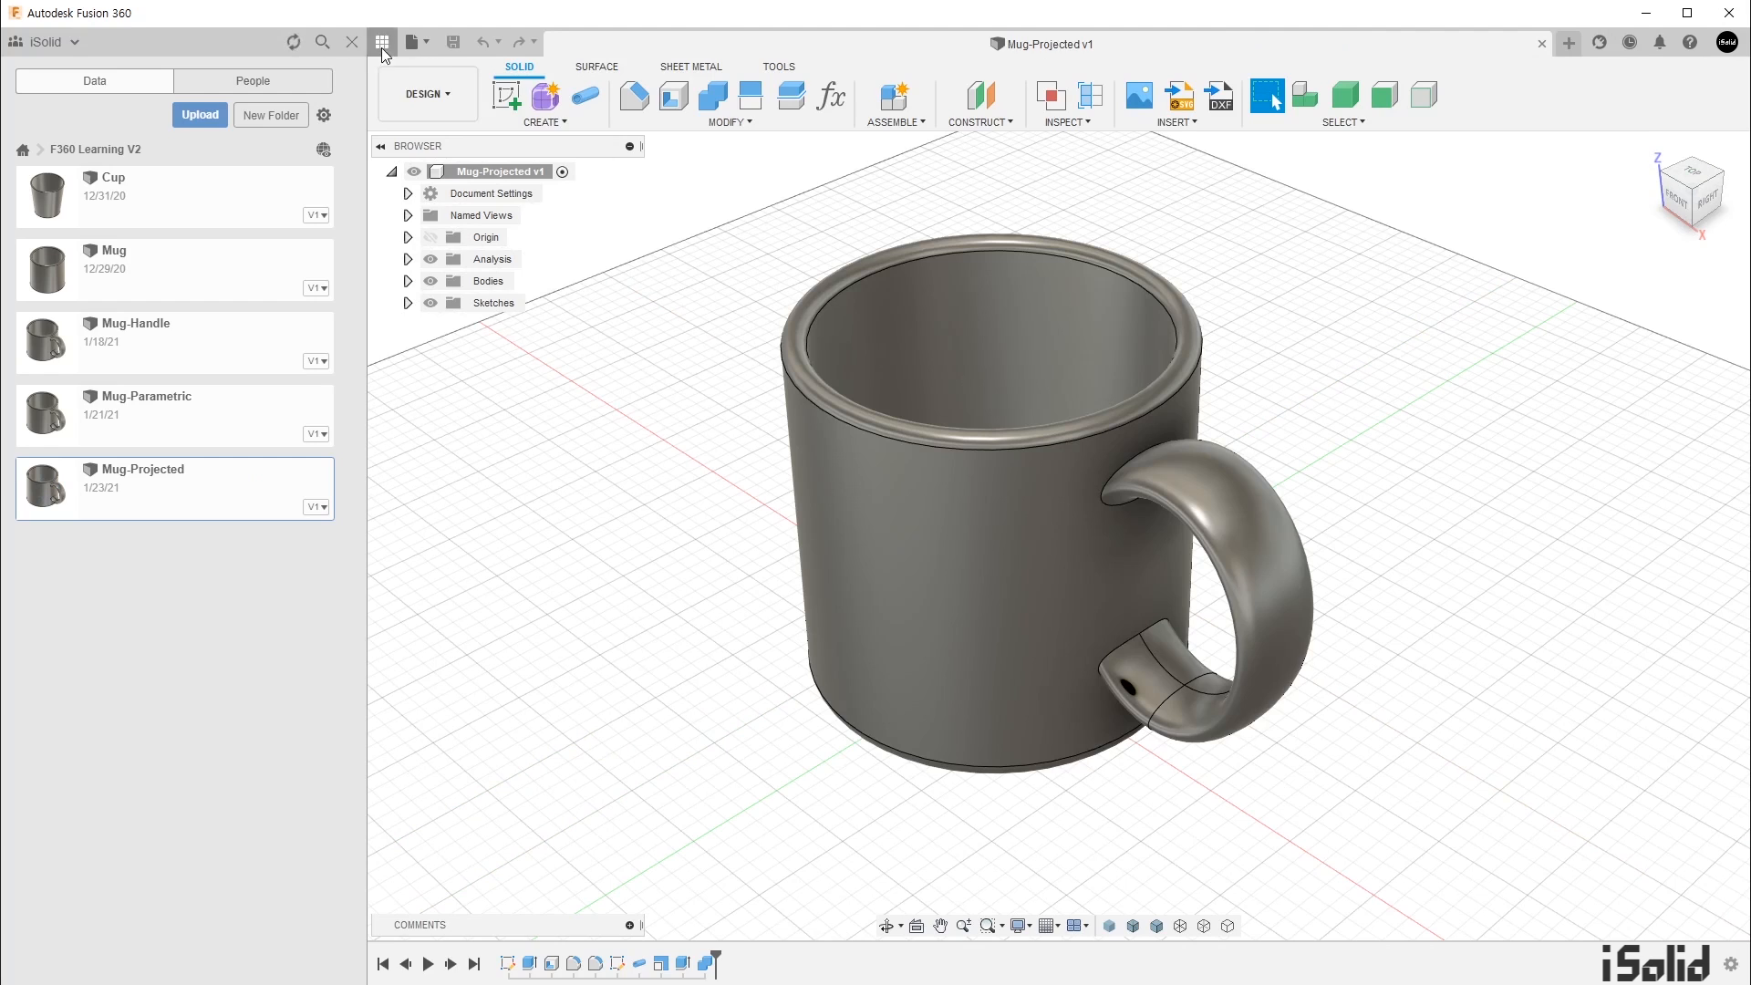
Step: On the horizontal ground plane, sketch a circle about 60 mm in diameter beyond the handle, centred on the X axis about 150 mm from the origin
scroll(493, 480, "down", 3)
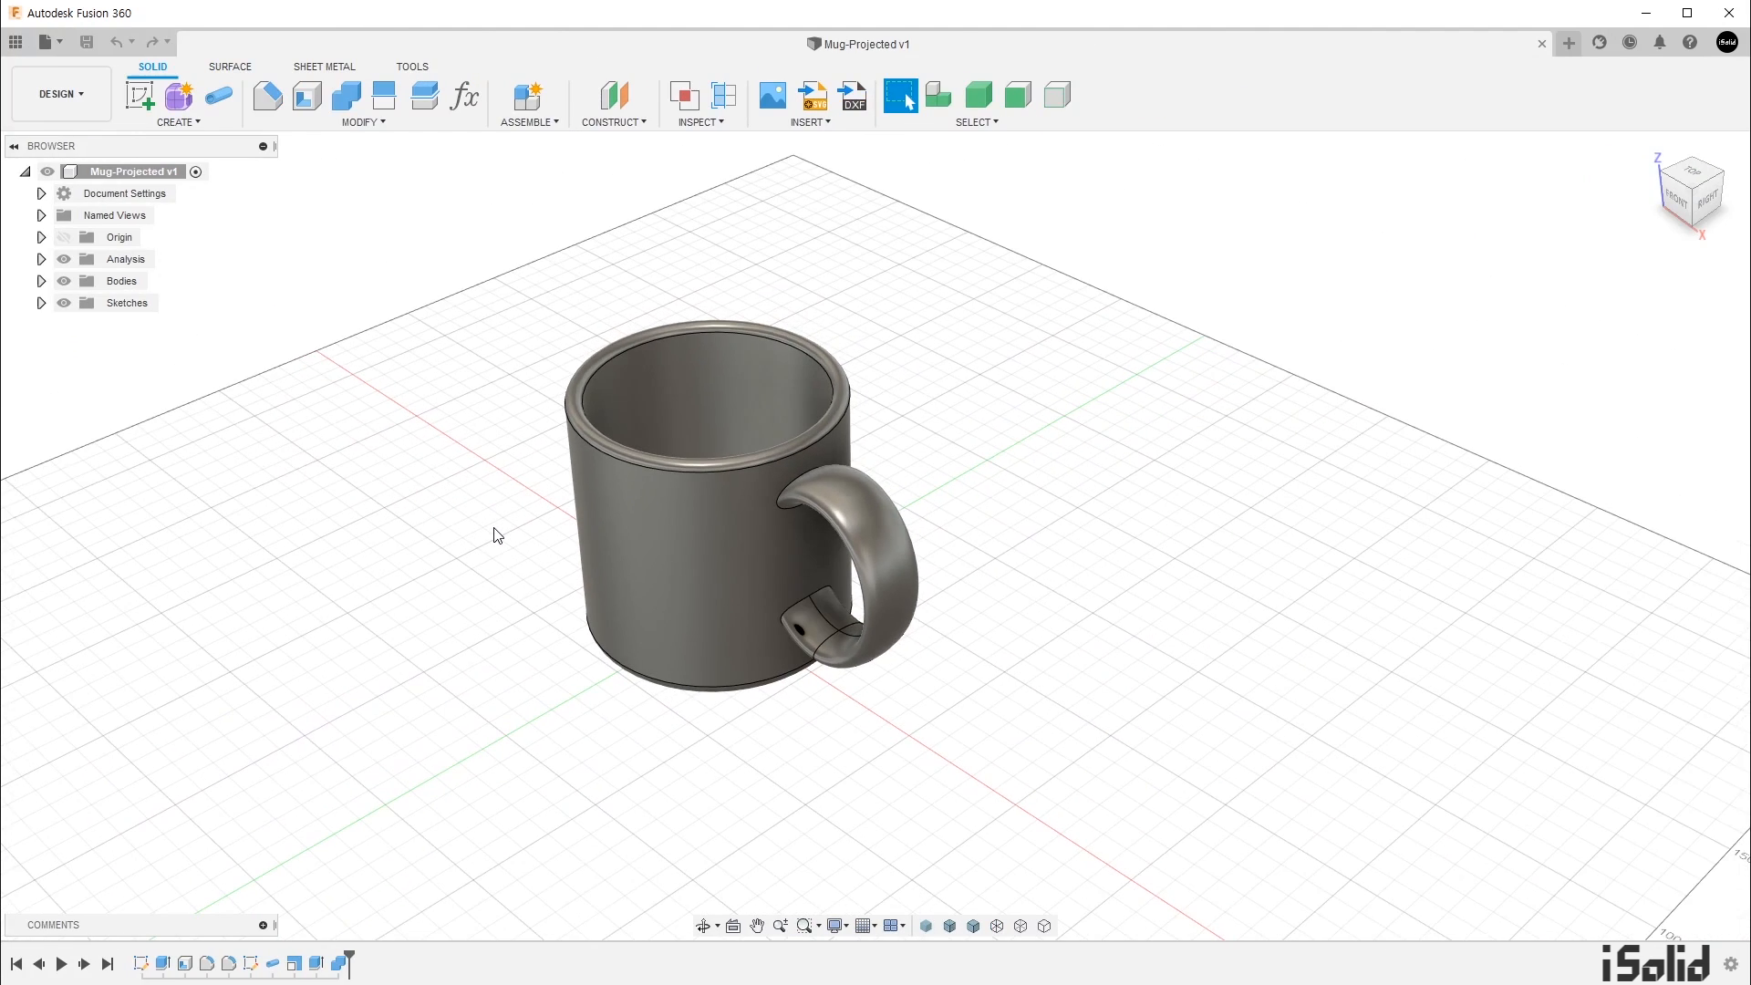
left_click(141, 95)
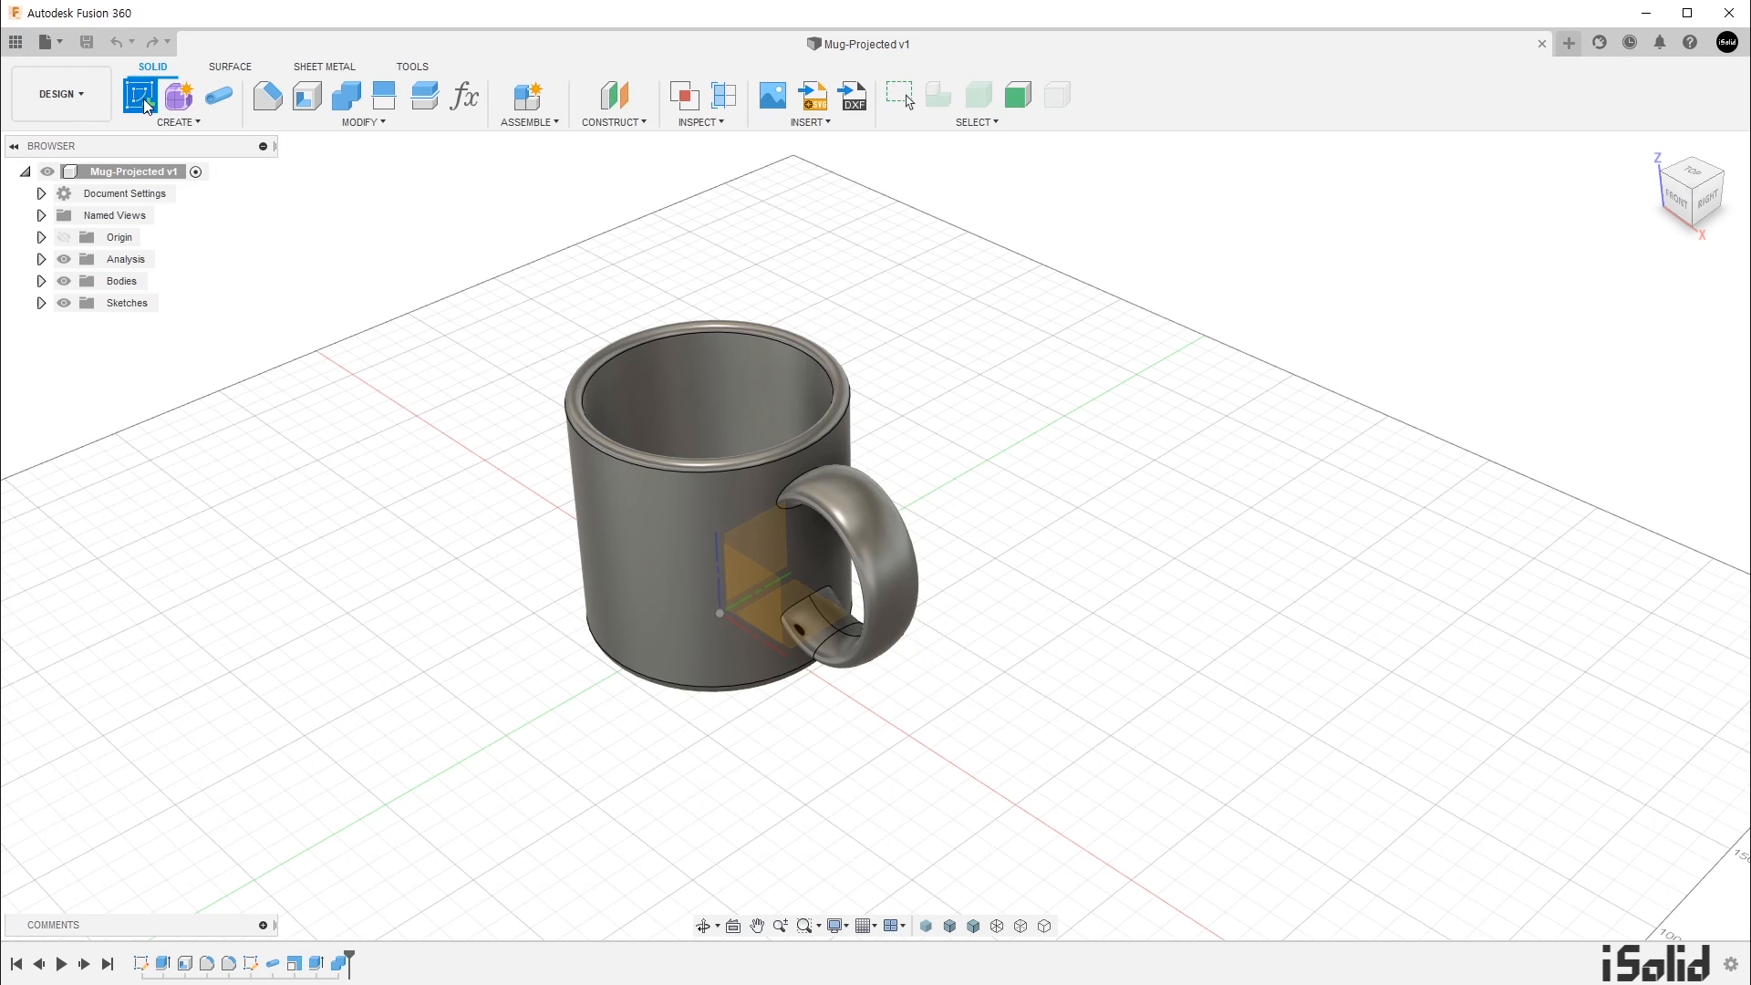
left_click(828, 622)
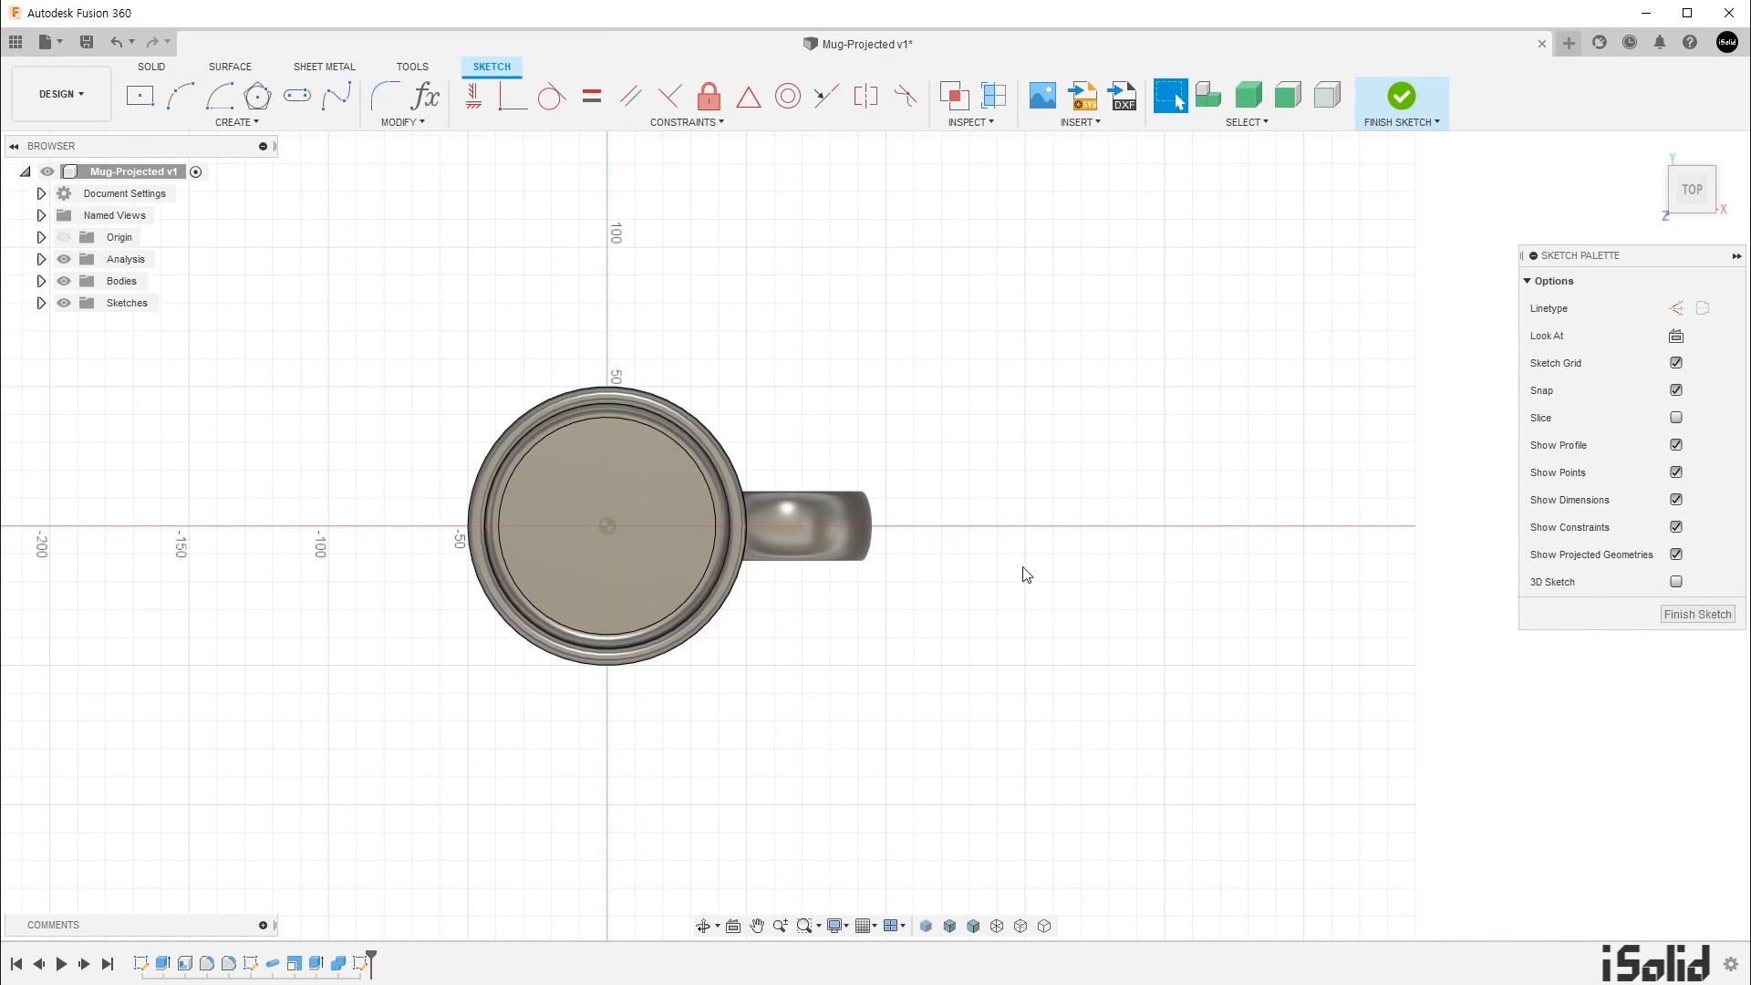
key("c")
left_click(1025, 527)
left_click(1028, 610)
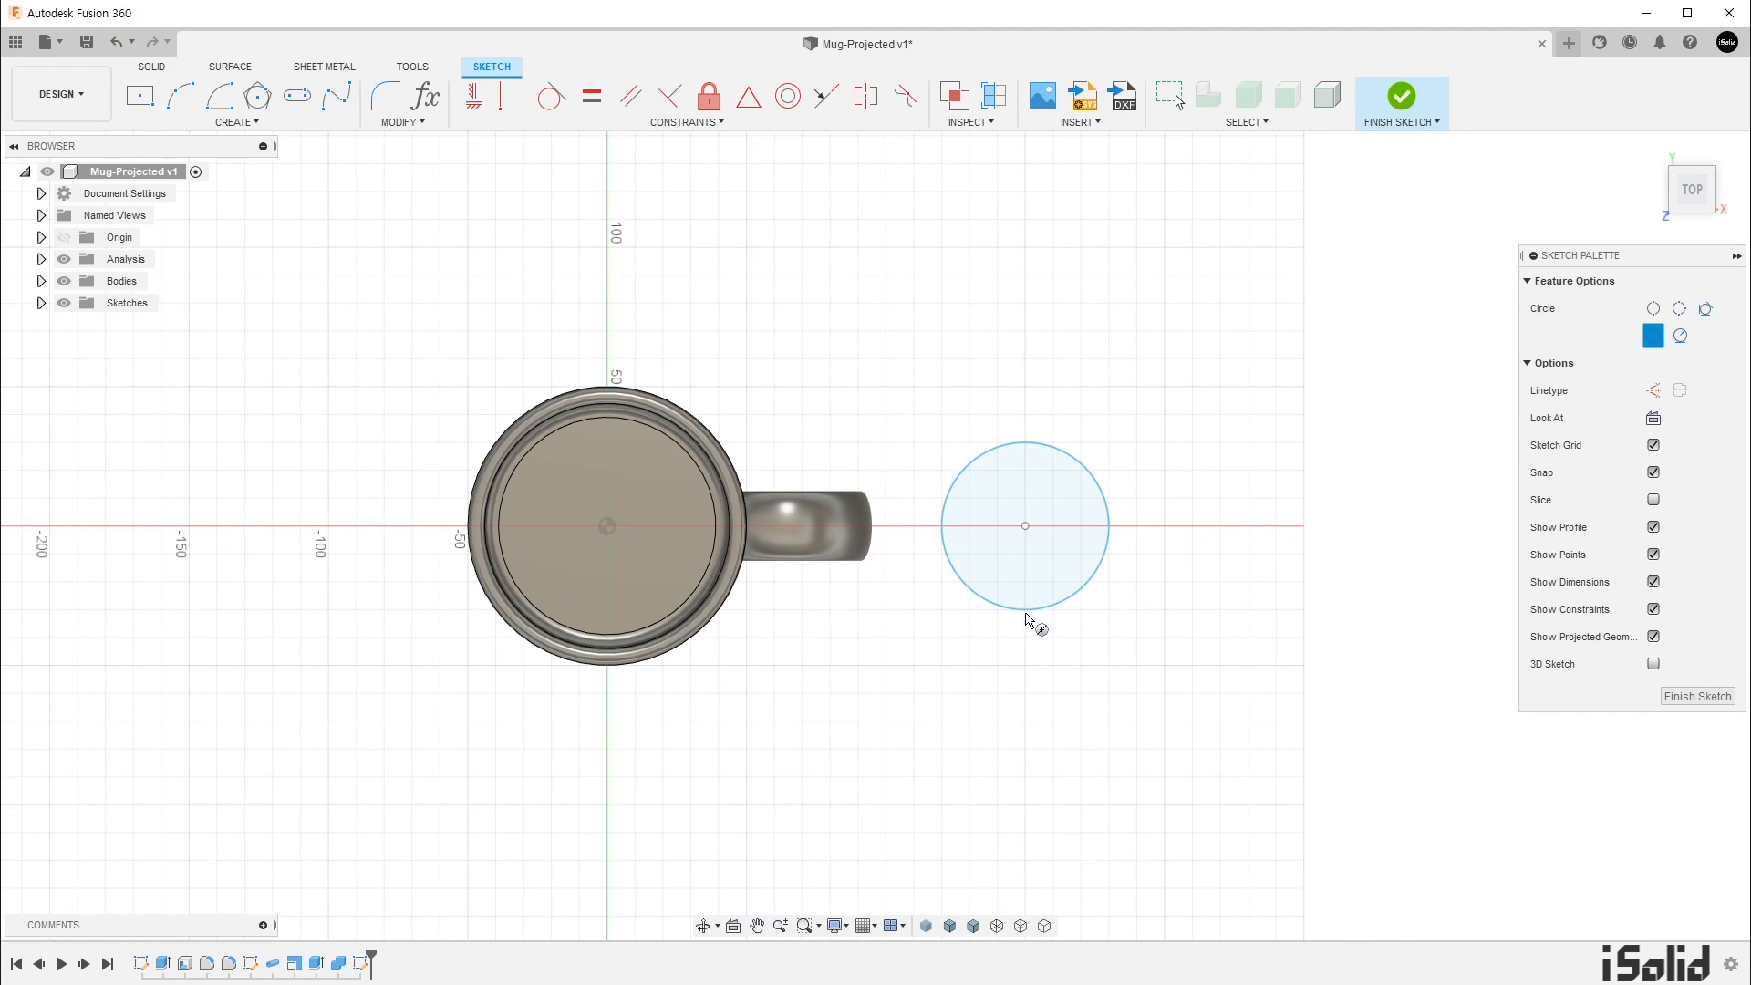
Step: Sketch a rectangle about 50 by 60 mm beyond the circle, starting about 200 mm along the X axis, and finish the sketch
key("r")
left_click(1209, 496)
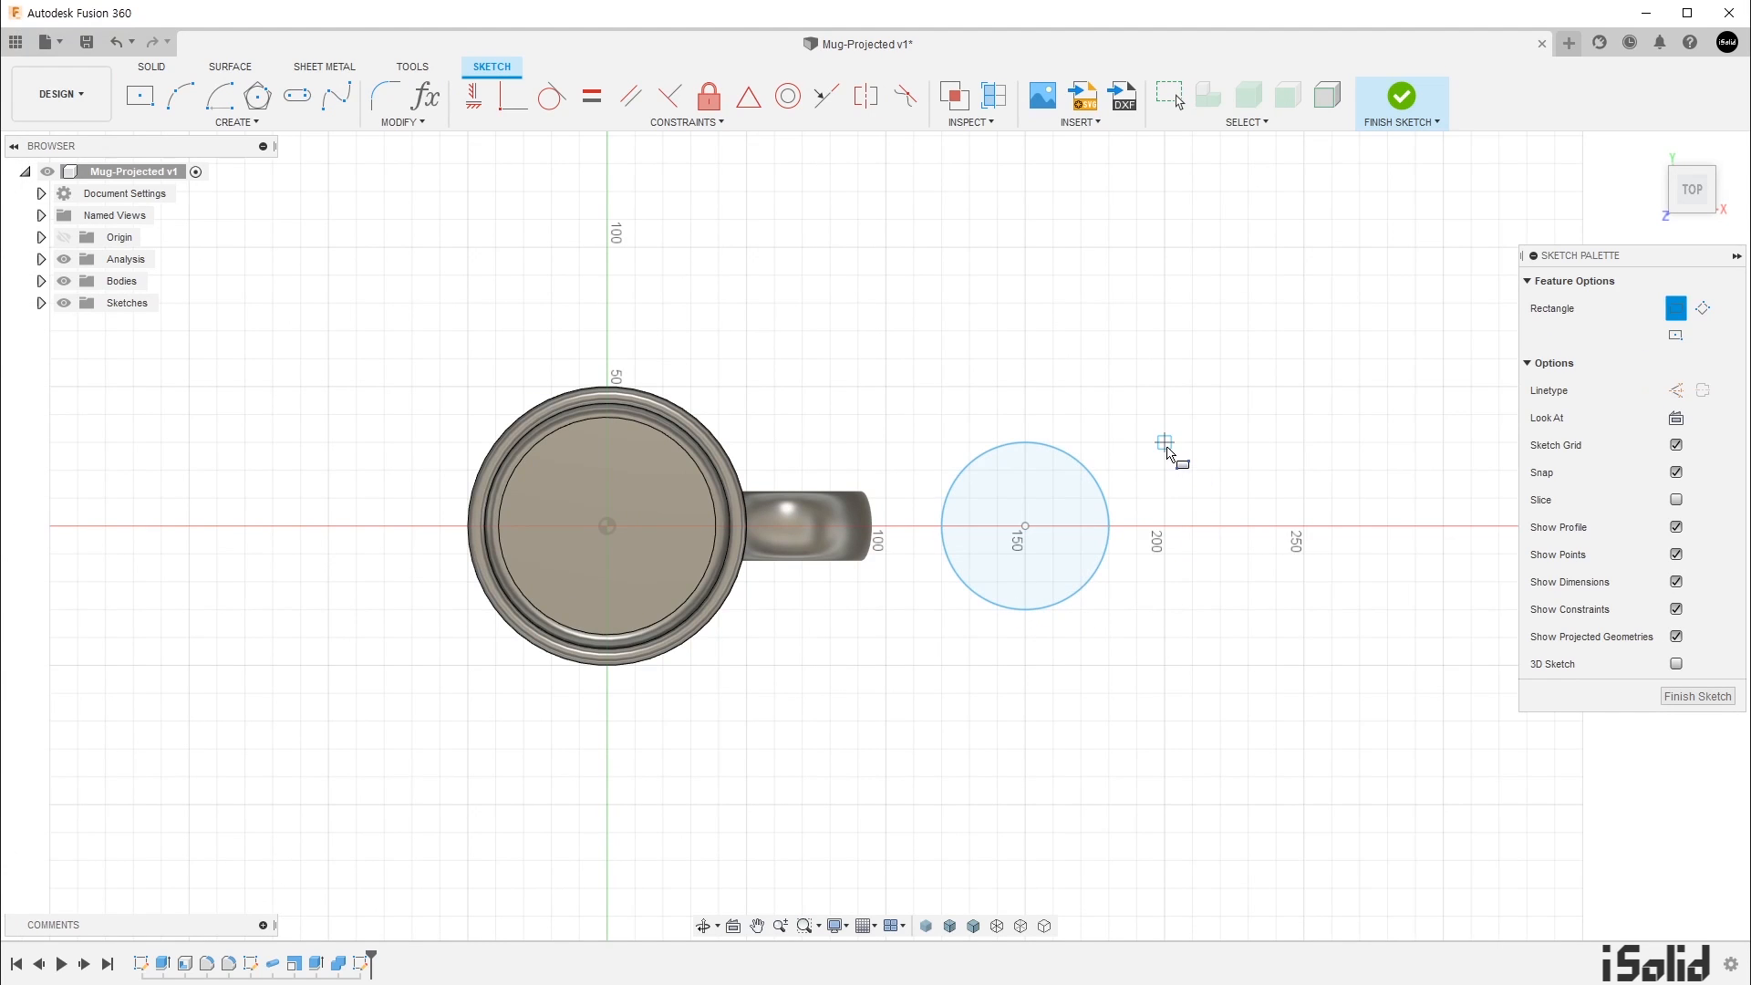
left_click(1305, 610)
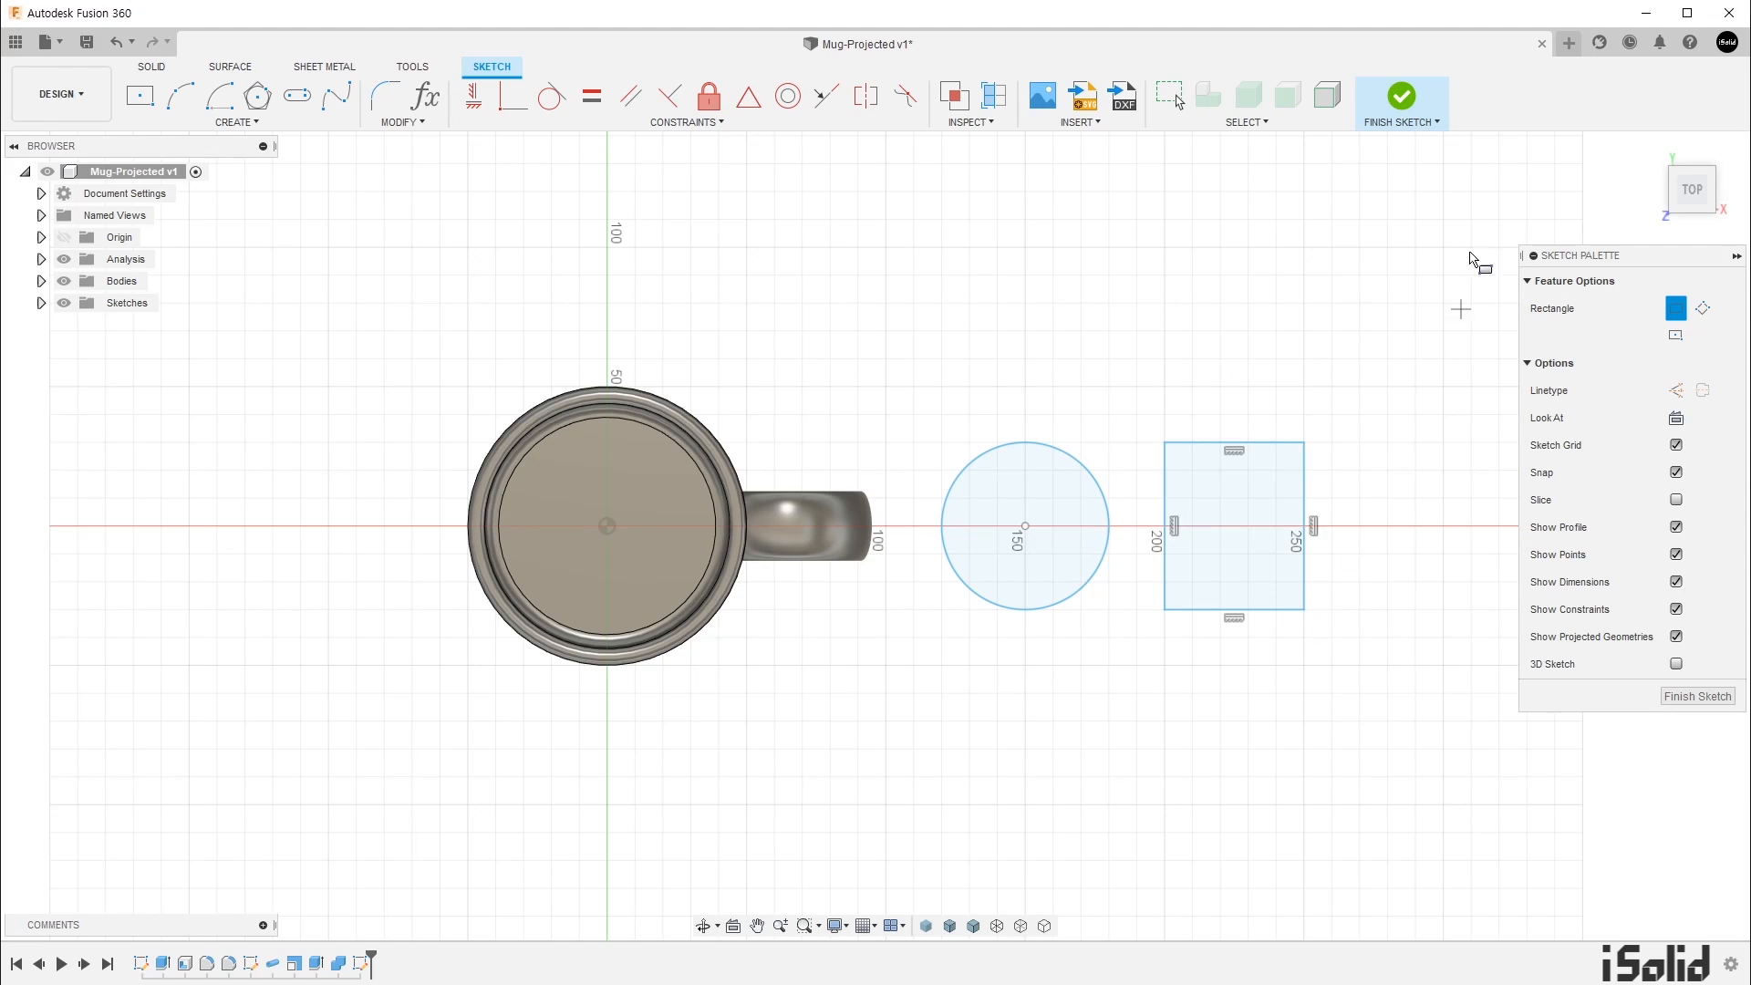
left_click(1403, 97)
Step: Extrude the circle and rectangle profiles about 60 mm upward as new bodies
mouse_move(1098, 727)
middle_mouse_down("shift")
mouse_move(1040, 579)
mouse_move(1079, 495)
mouse_move(1051, 452)
middle_mouse_up("shift")
key("e")
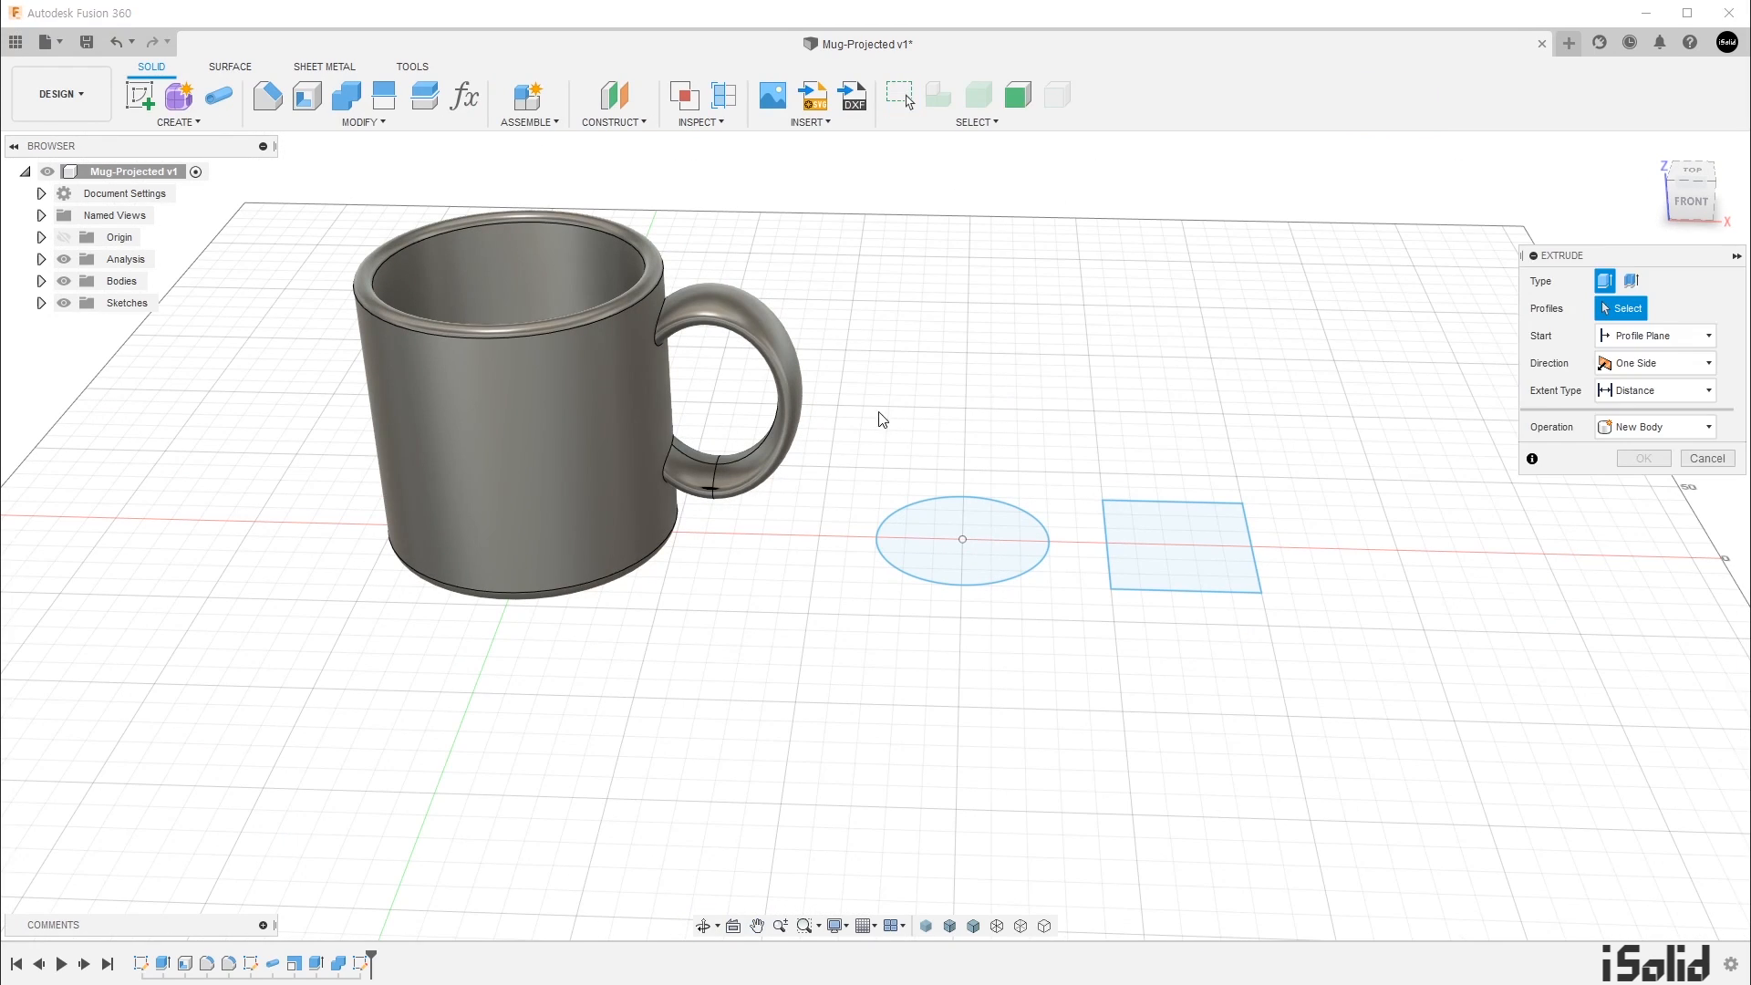
left_click(986, 557)
left_click(1178, 533)
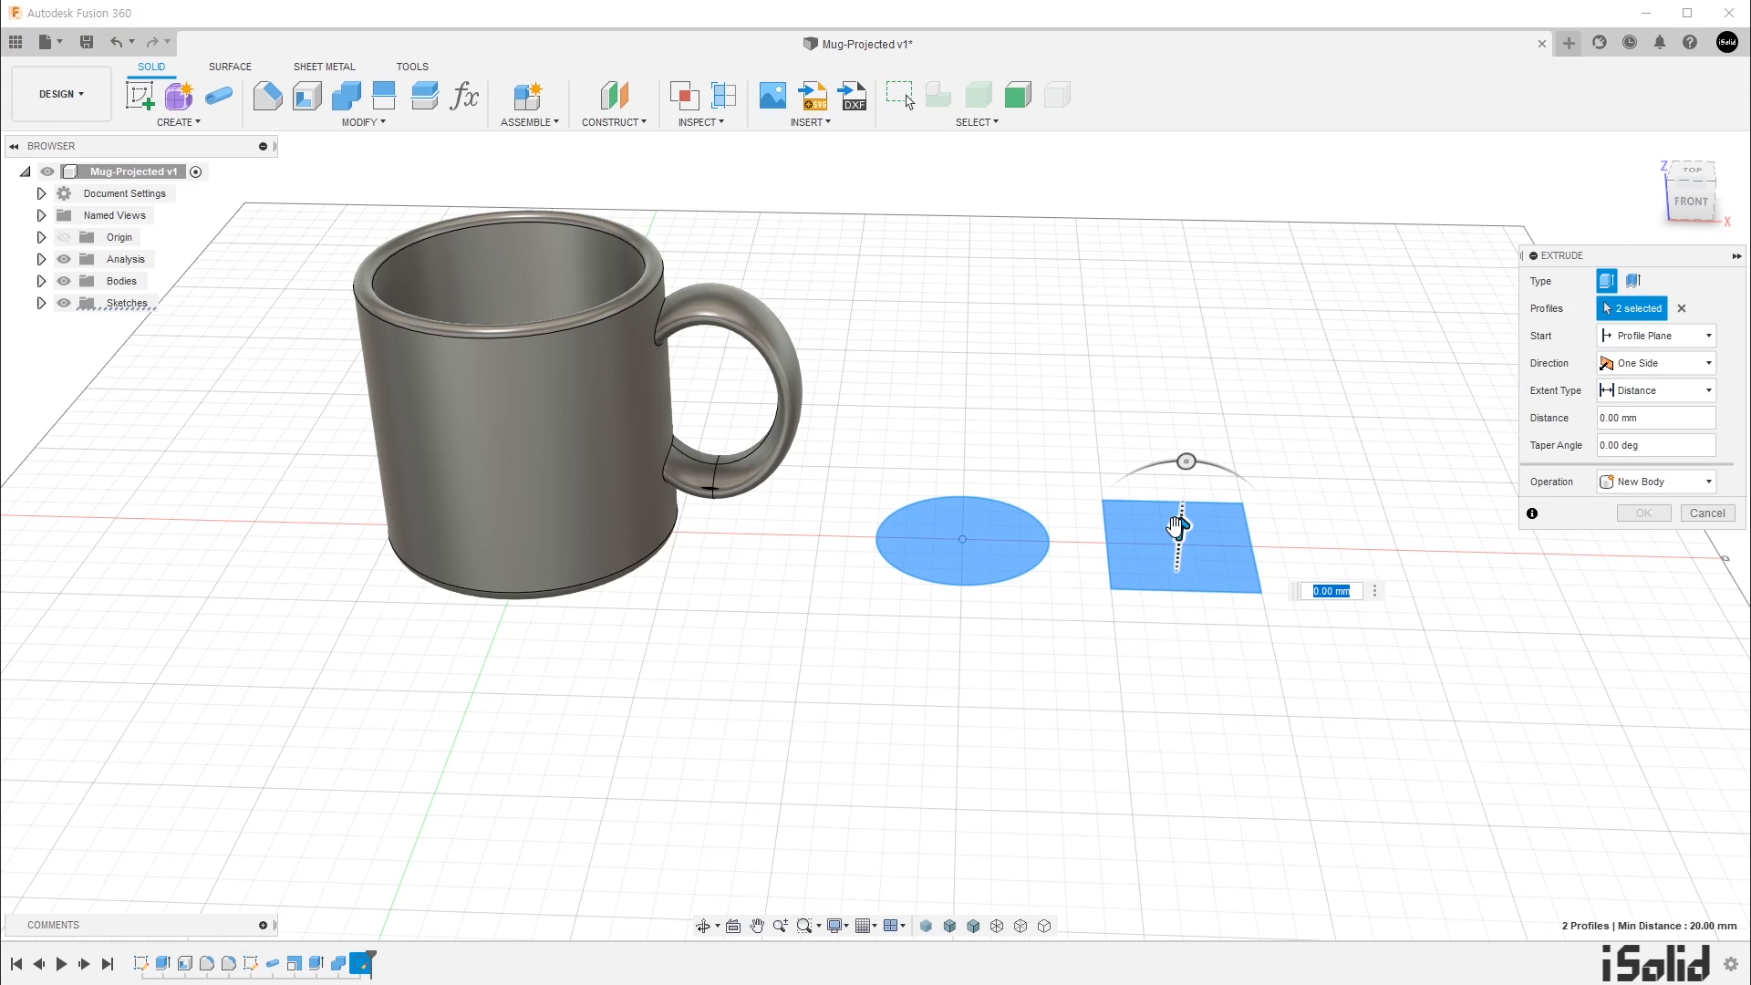
left_click_drag(1178, 497, 1174, 376)
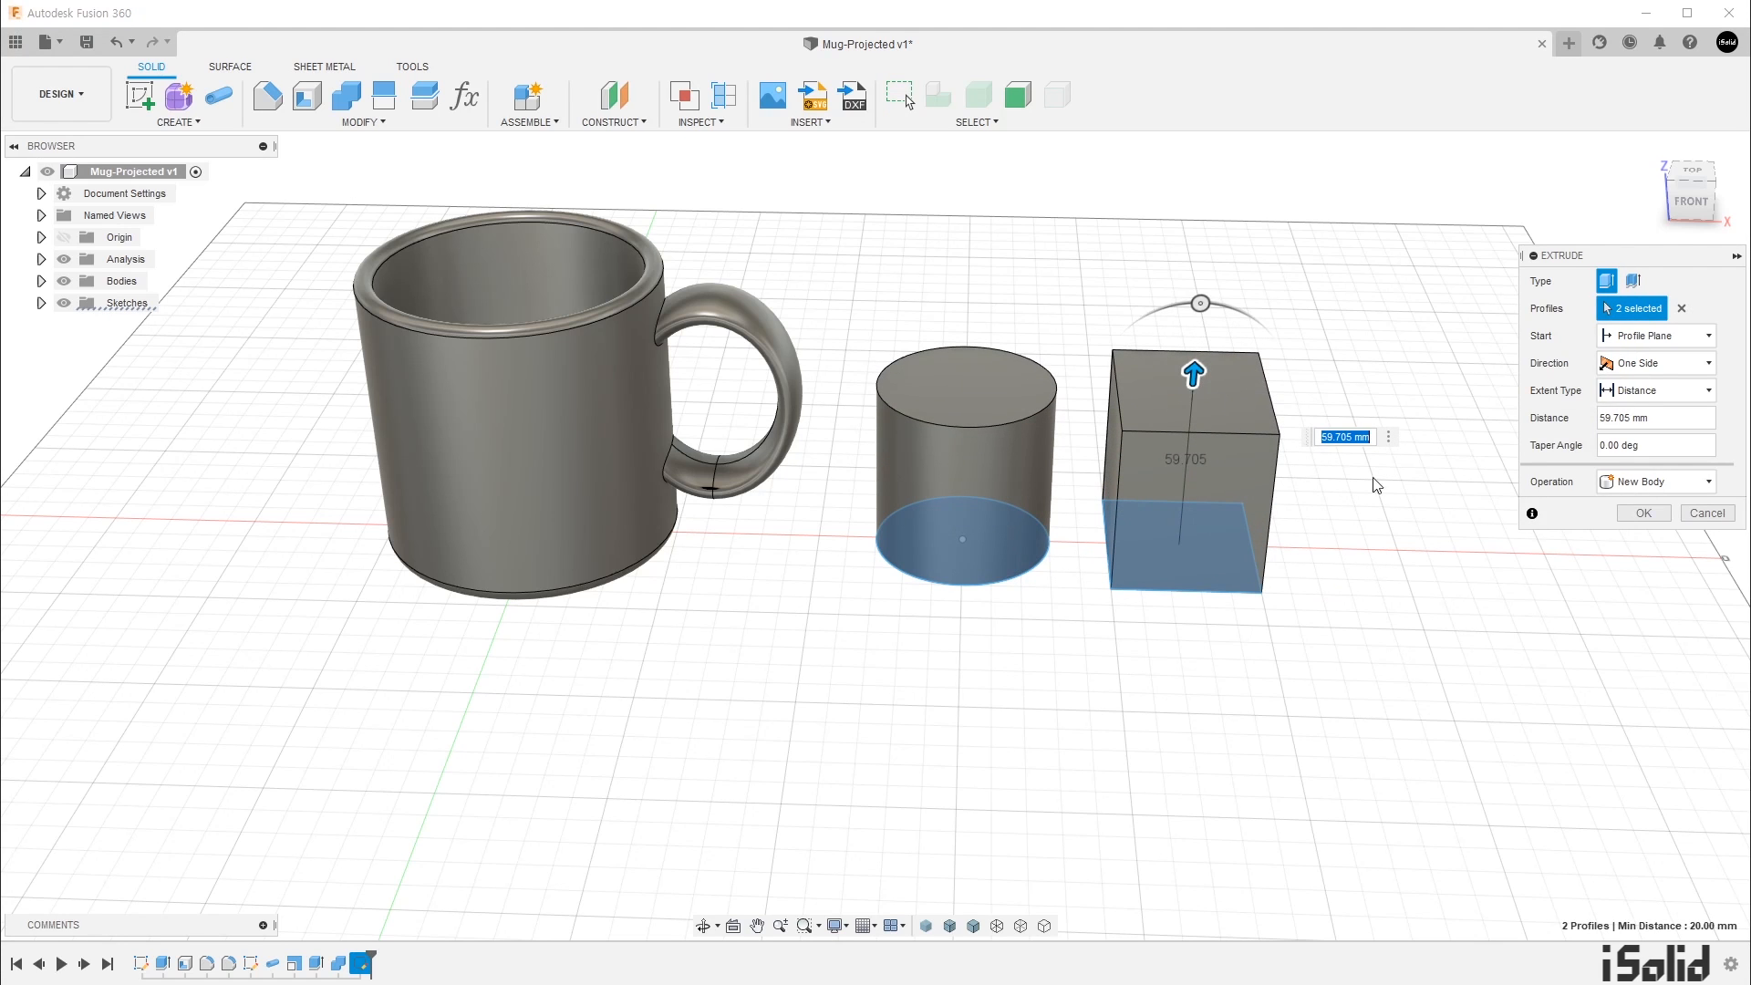
left_click(1643, 514)
middle_click_drag(1281, 672, 1080, 743)
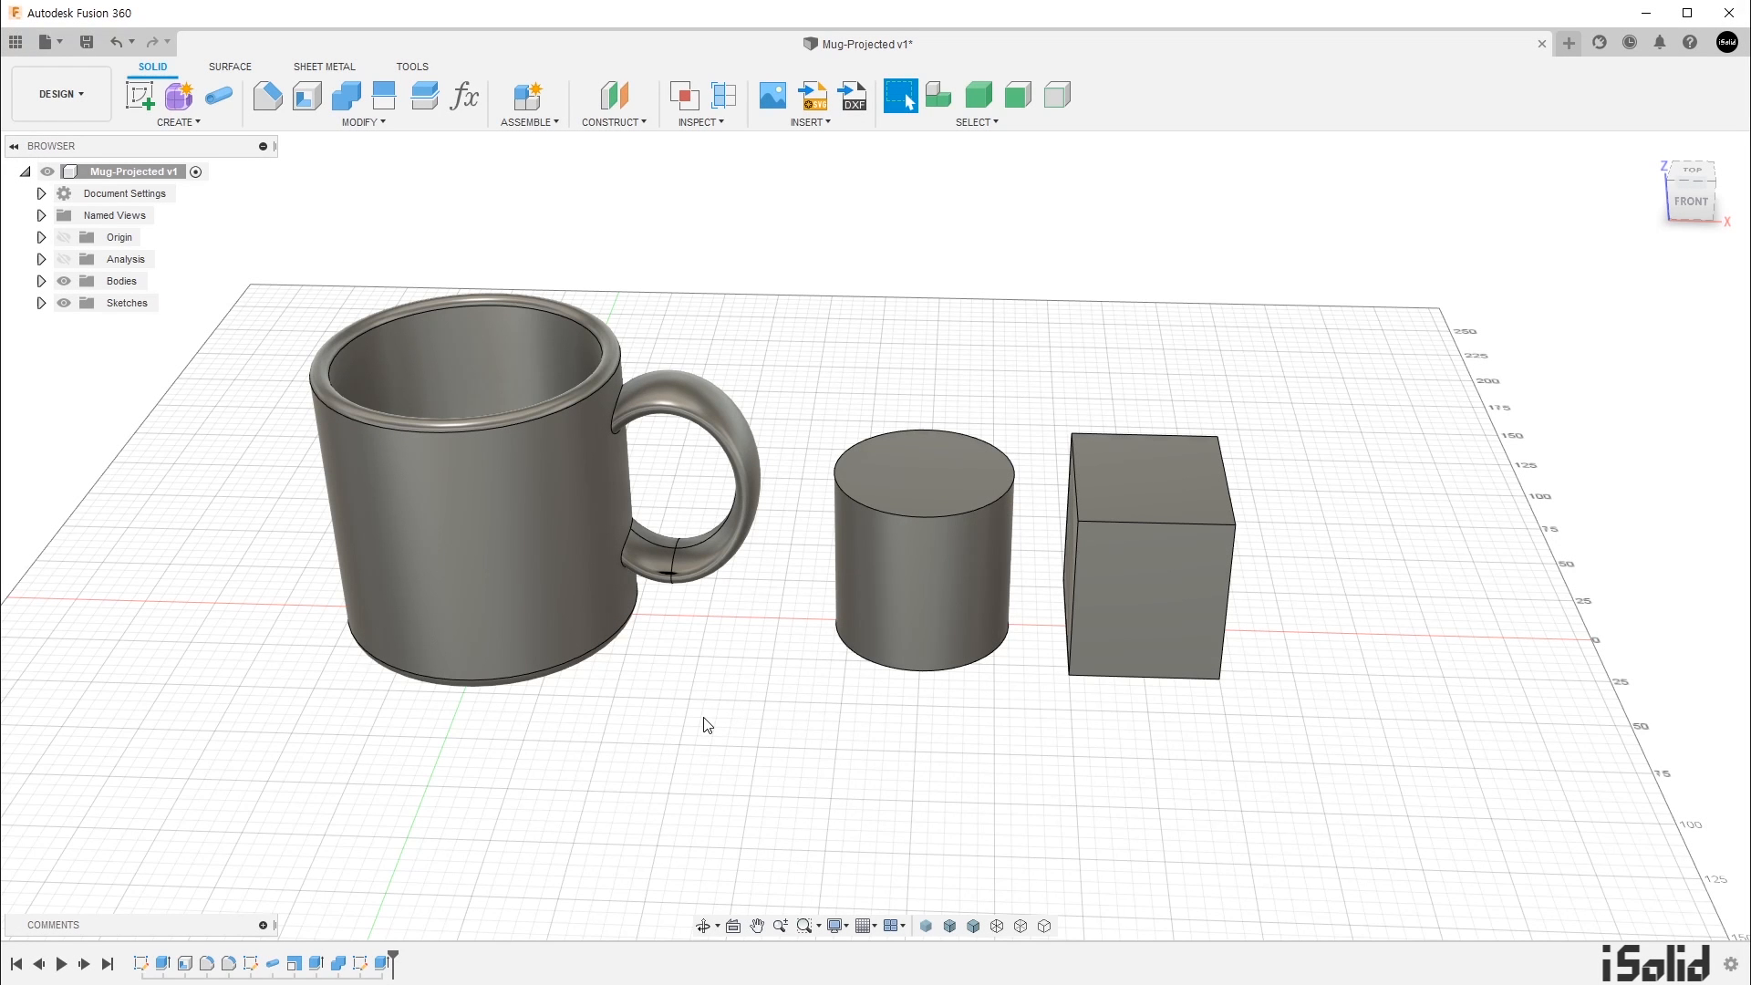
Step: Switch to the Render workspace, review its setup commands, and collapse the rendering gallery
left_click(85, 106)
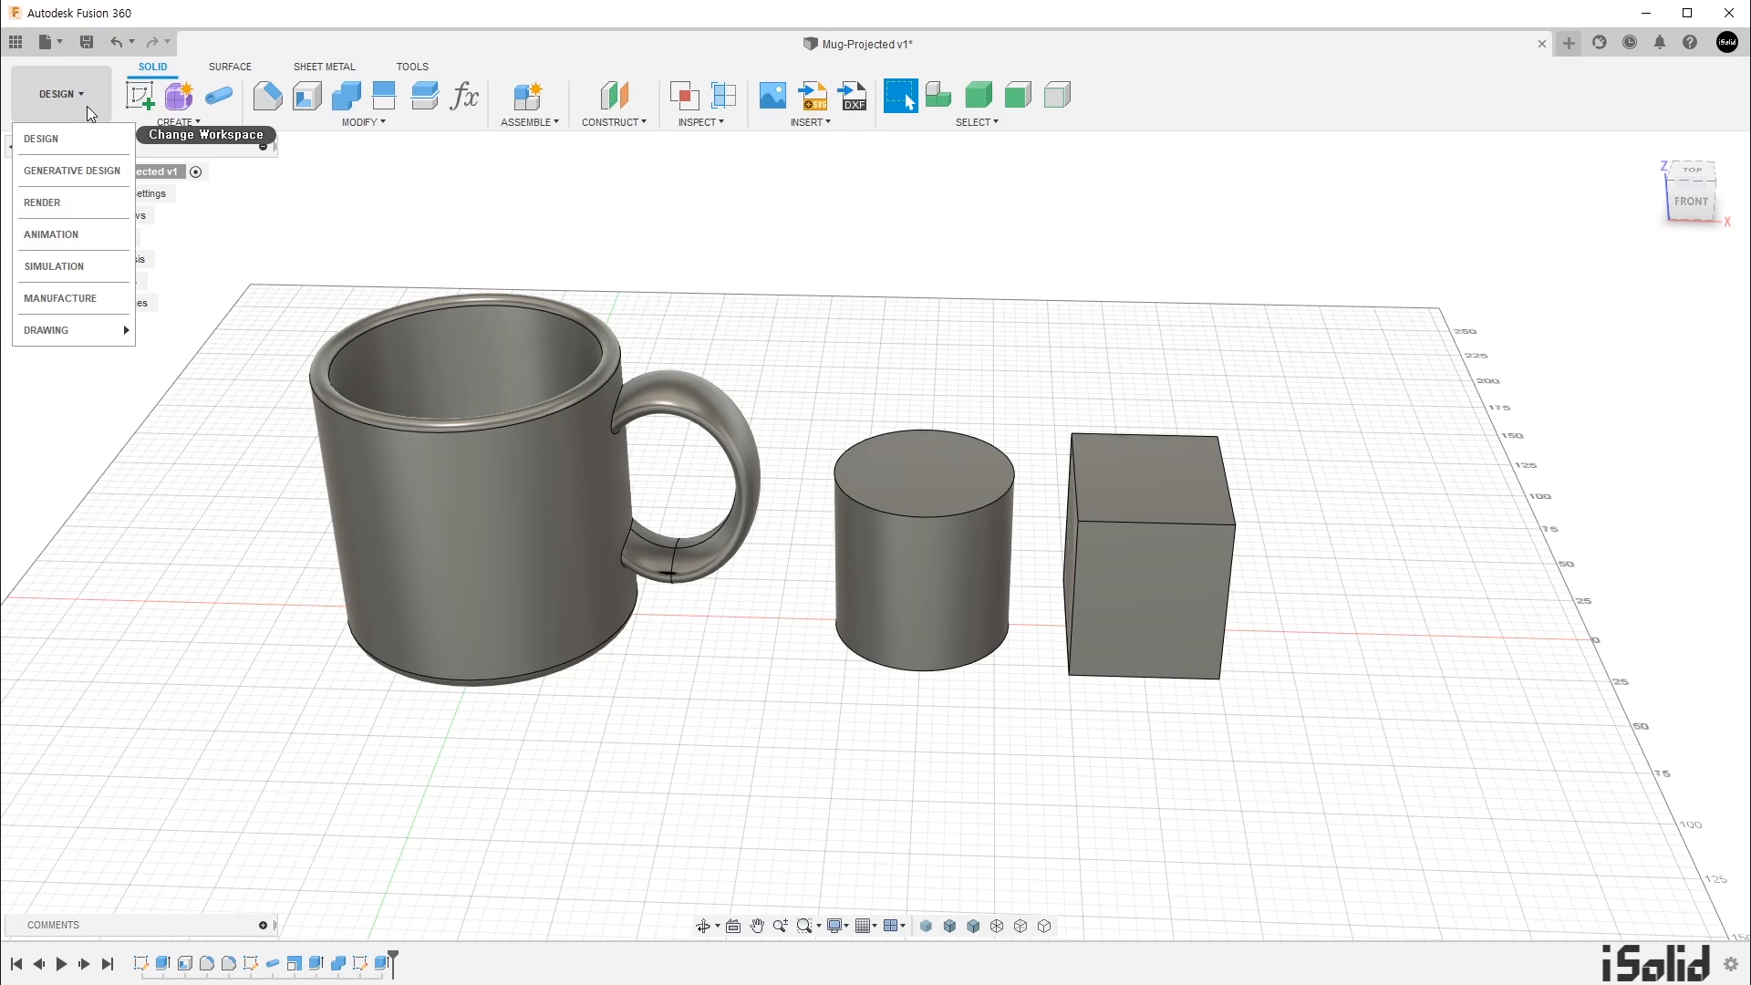
left_click(90, 202)
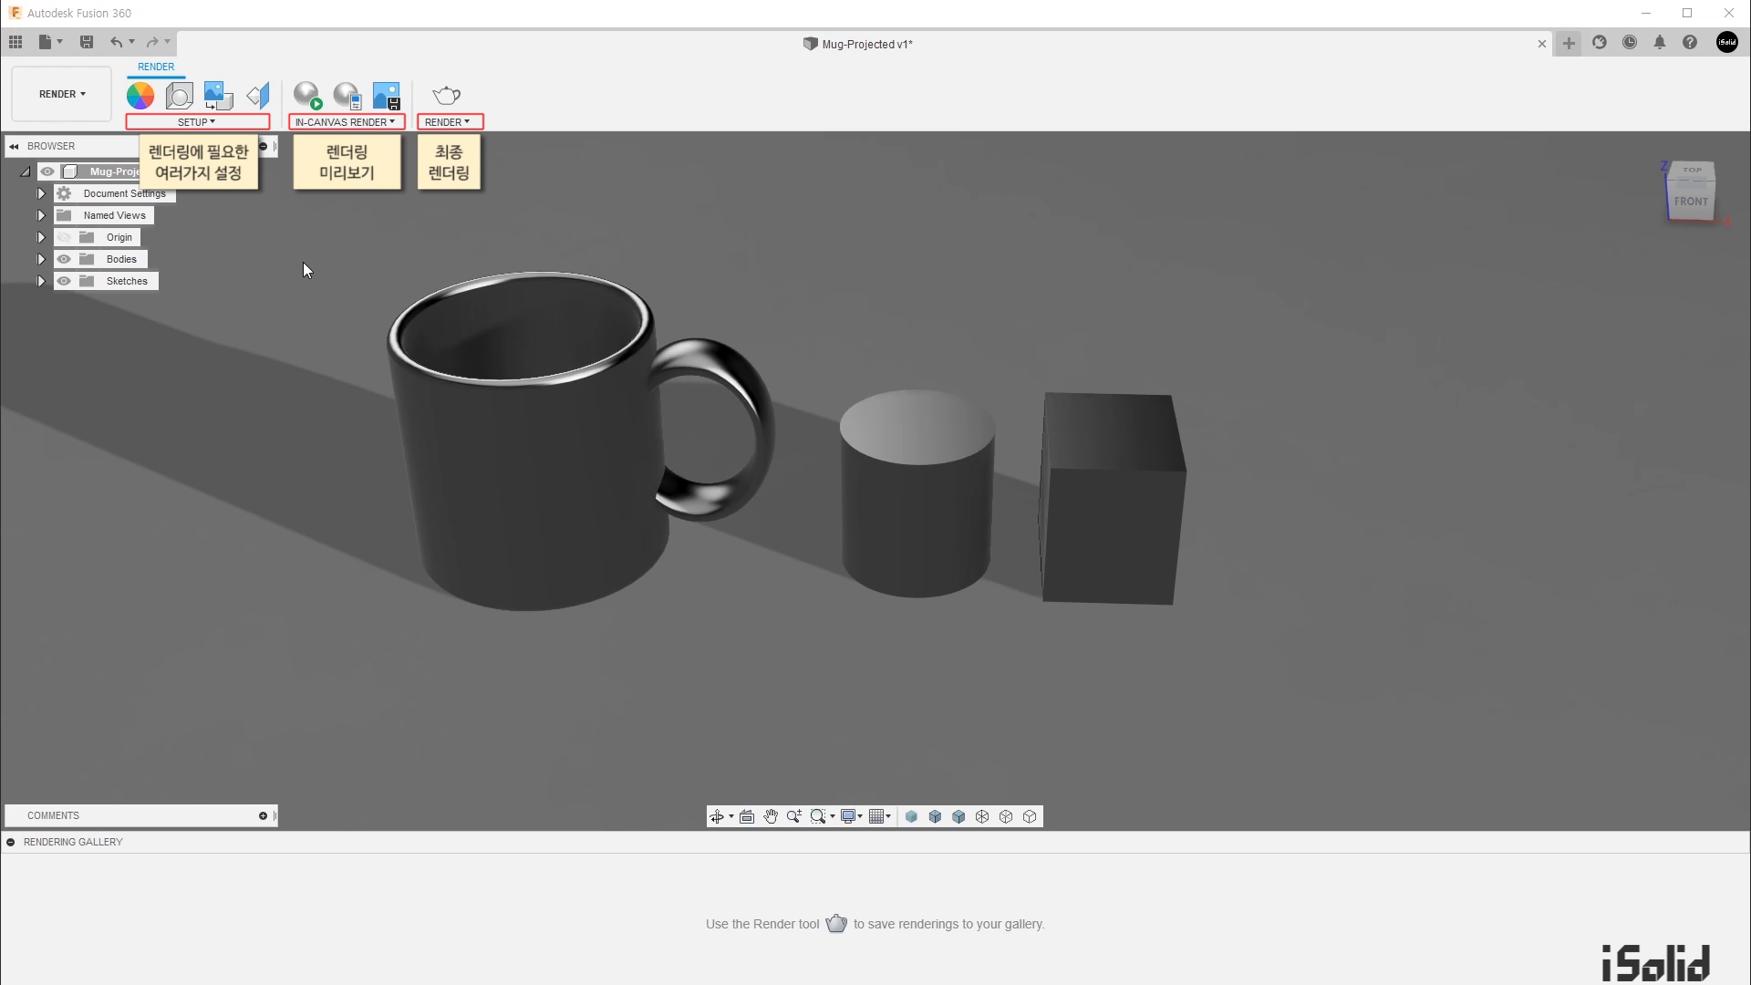
left_click(227, 123)
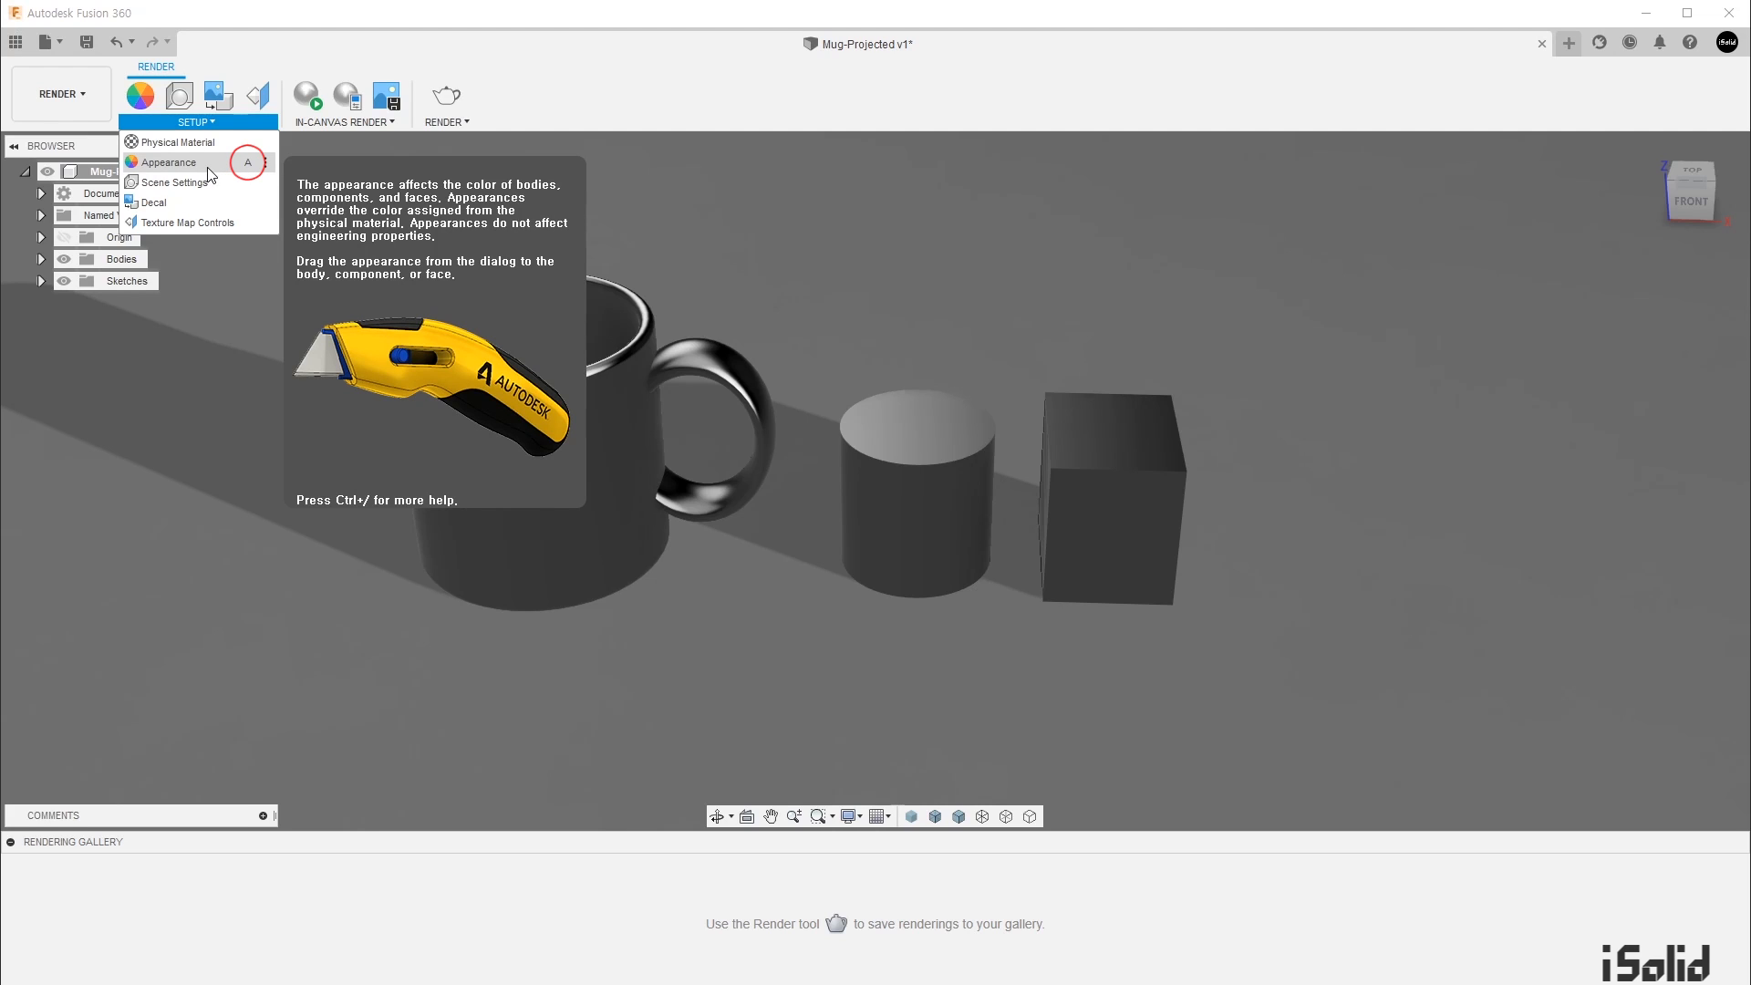
left_click(314, 558)
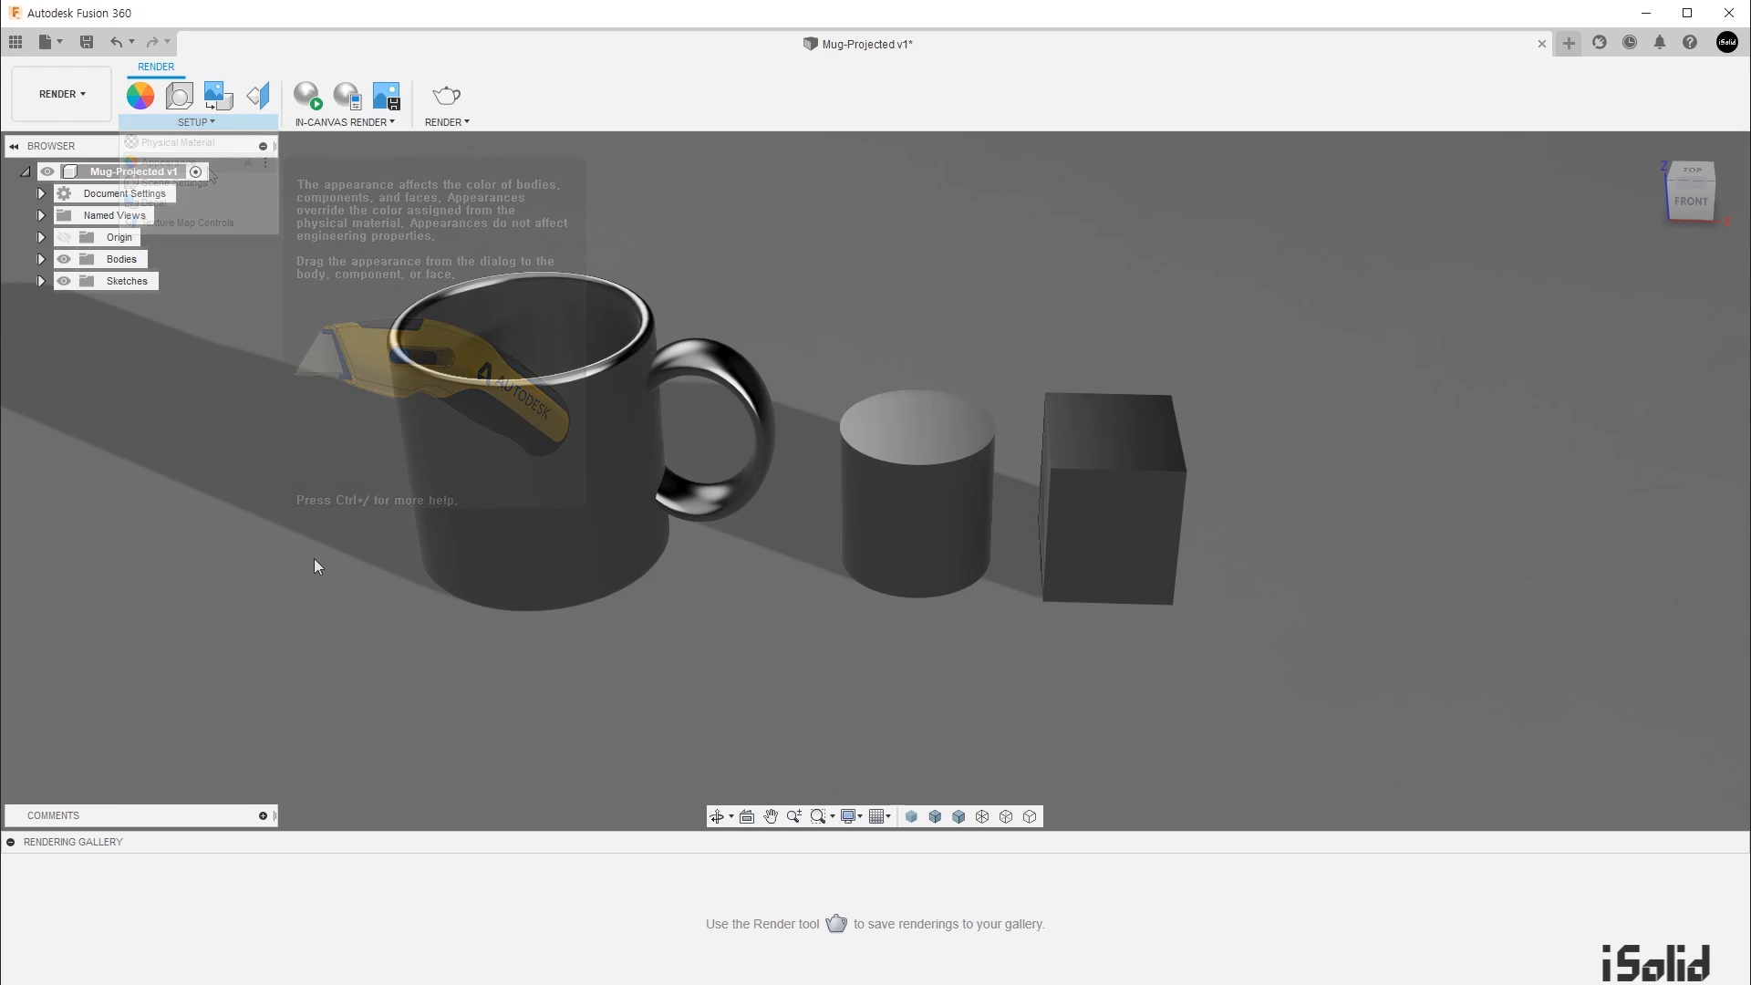
left_click(10, 842)
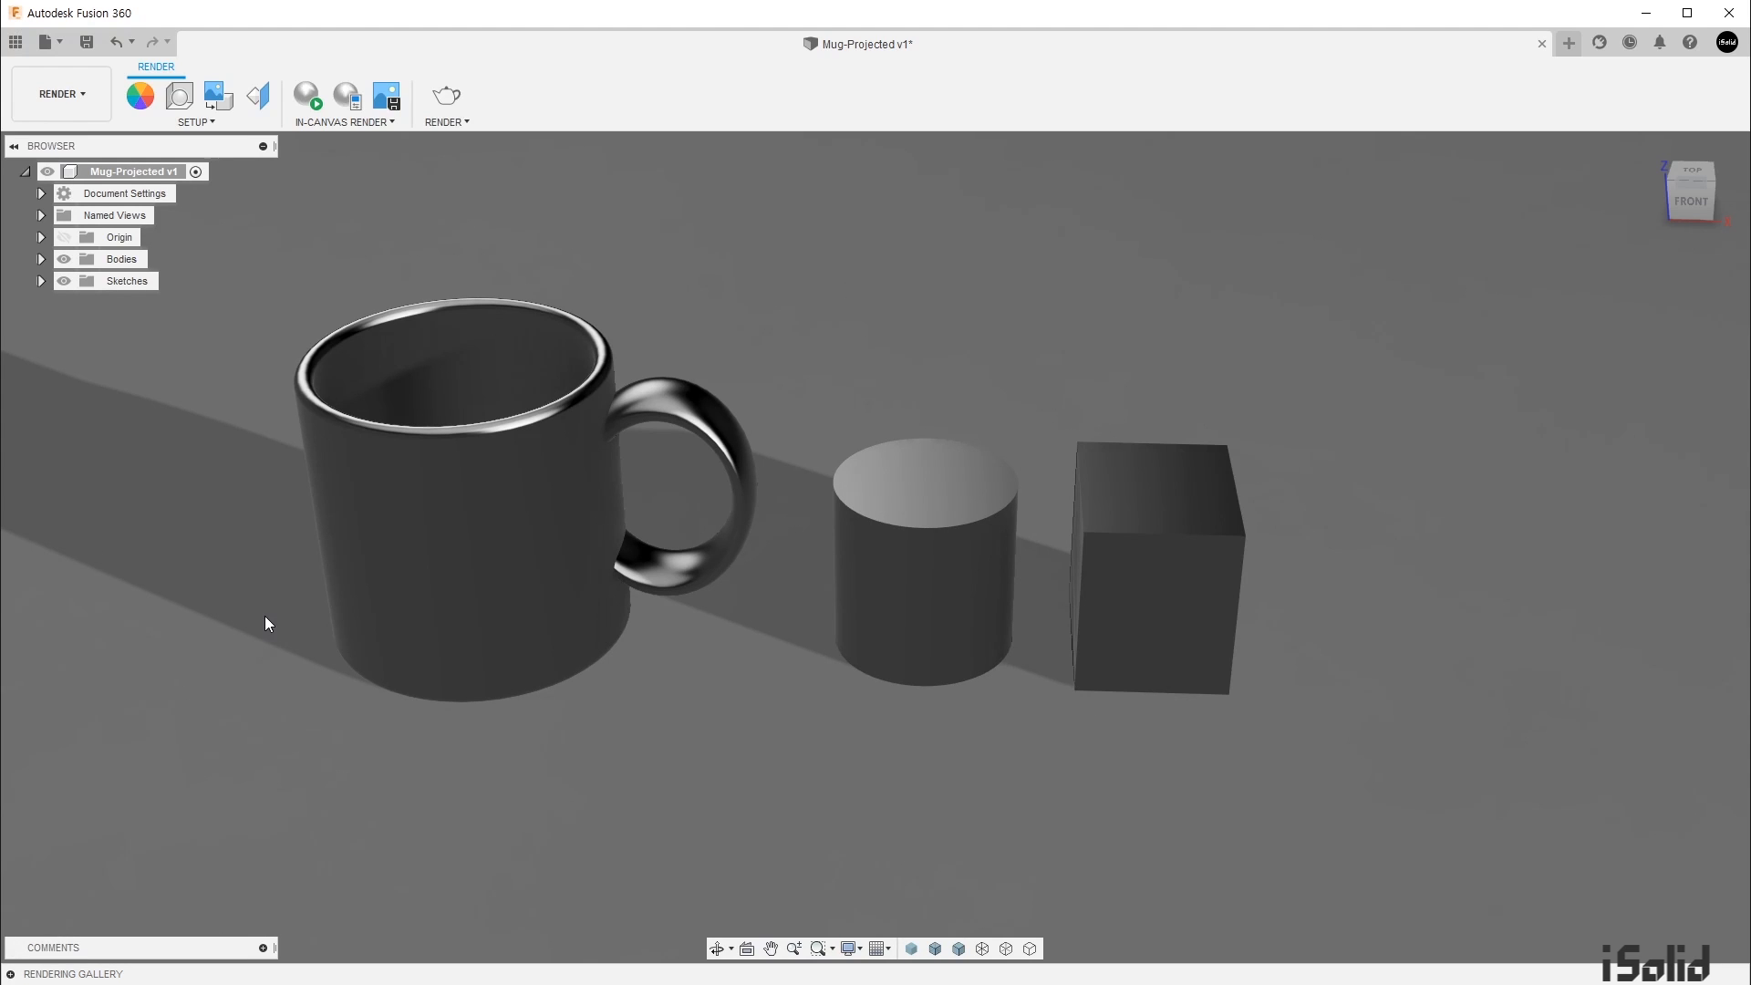
Step: Inspect the mug body's properties, including its physical material and appearance
left_click(41, 259)
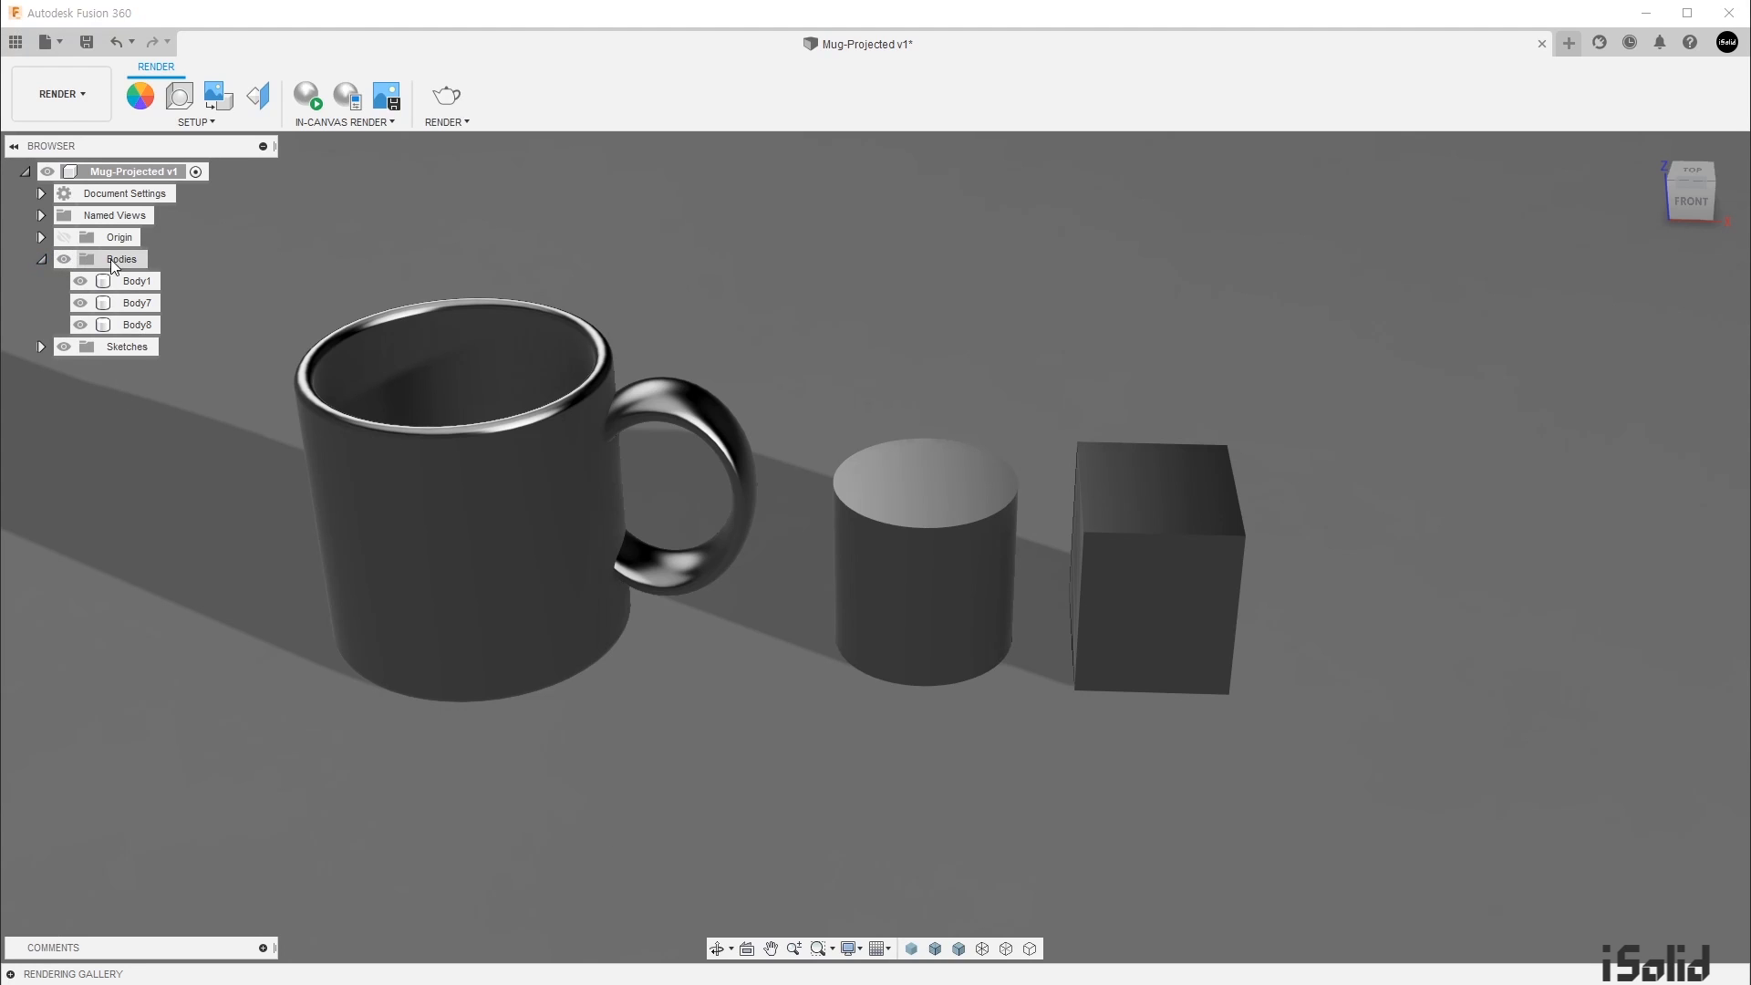
right_click(149, 285)
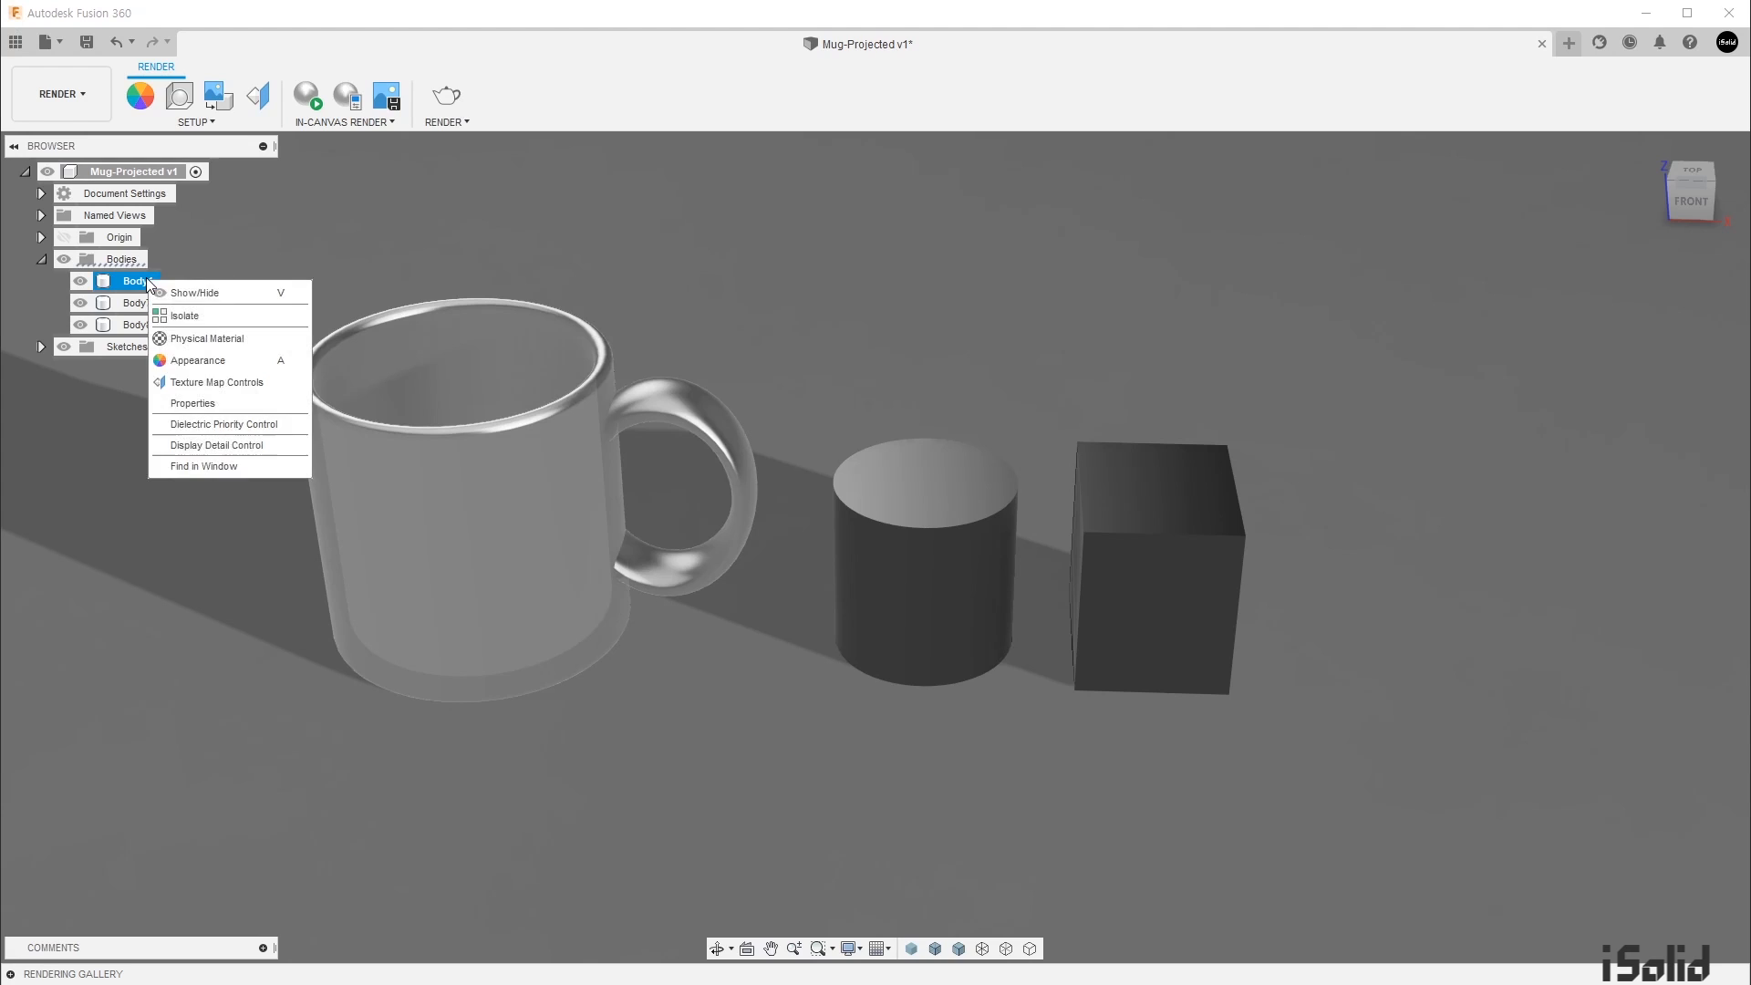
left_click(230, 404)
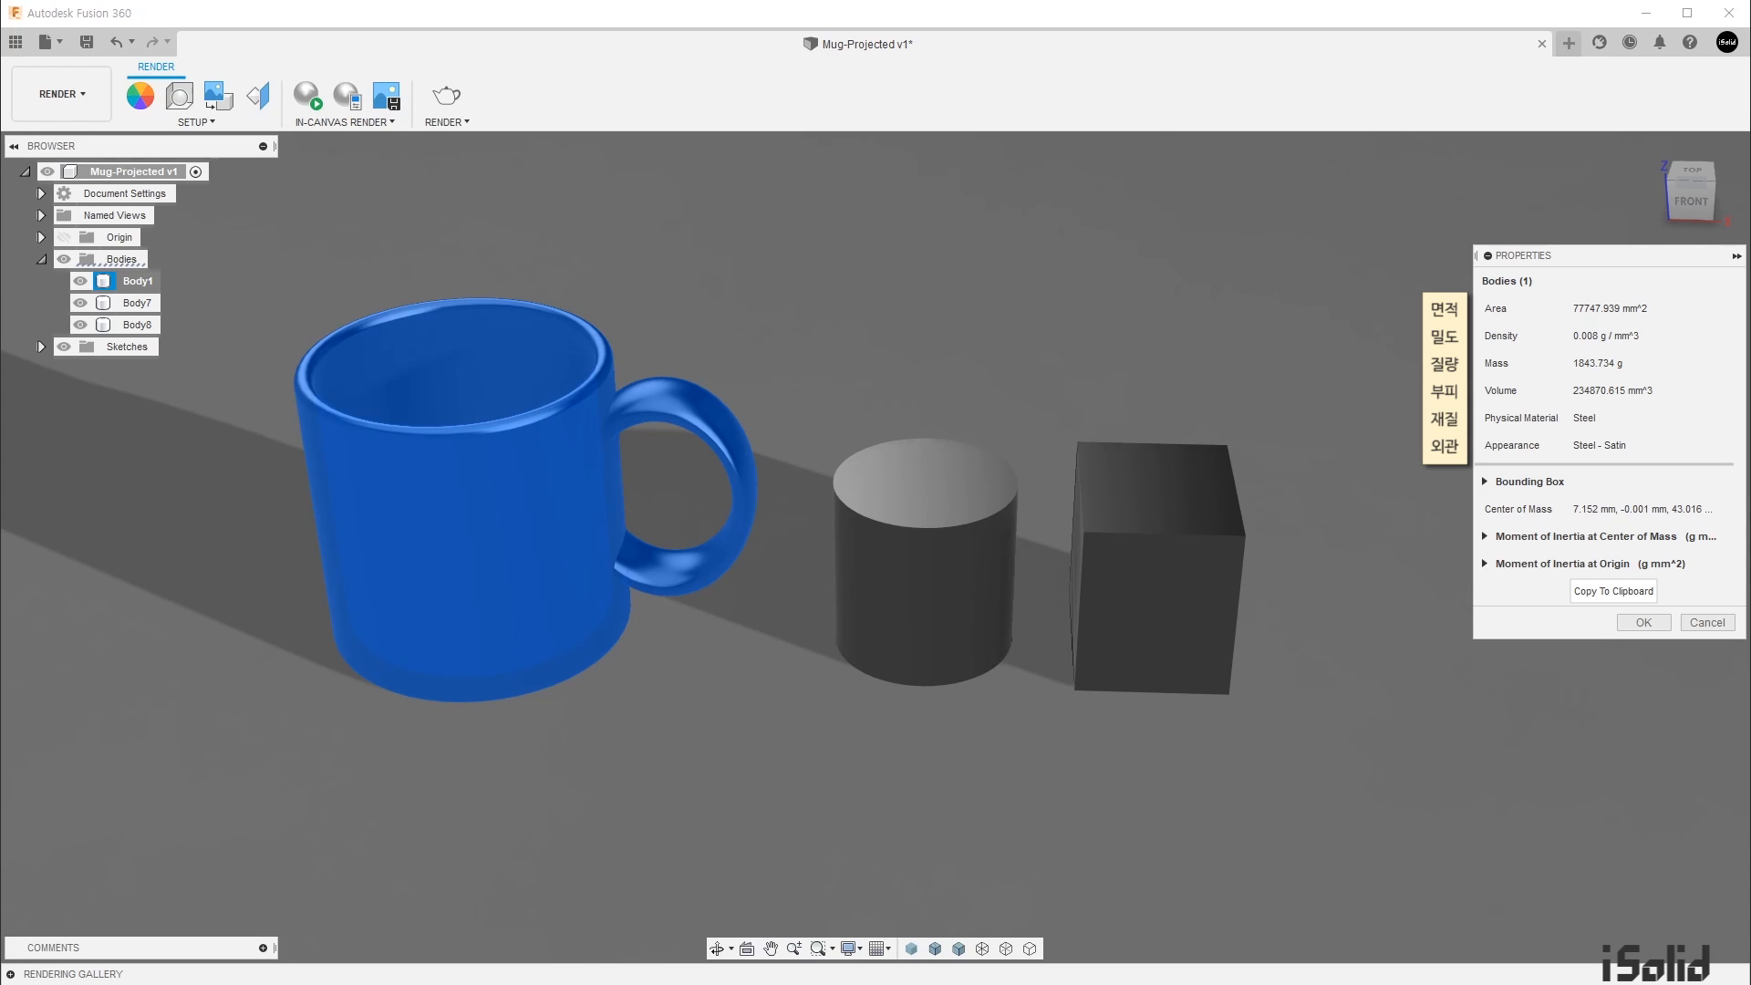
left_click(1623, 626)
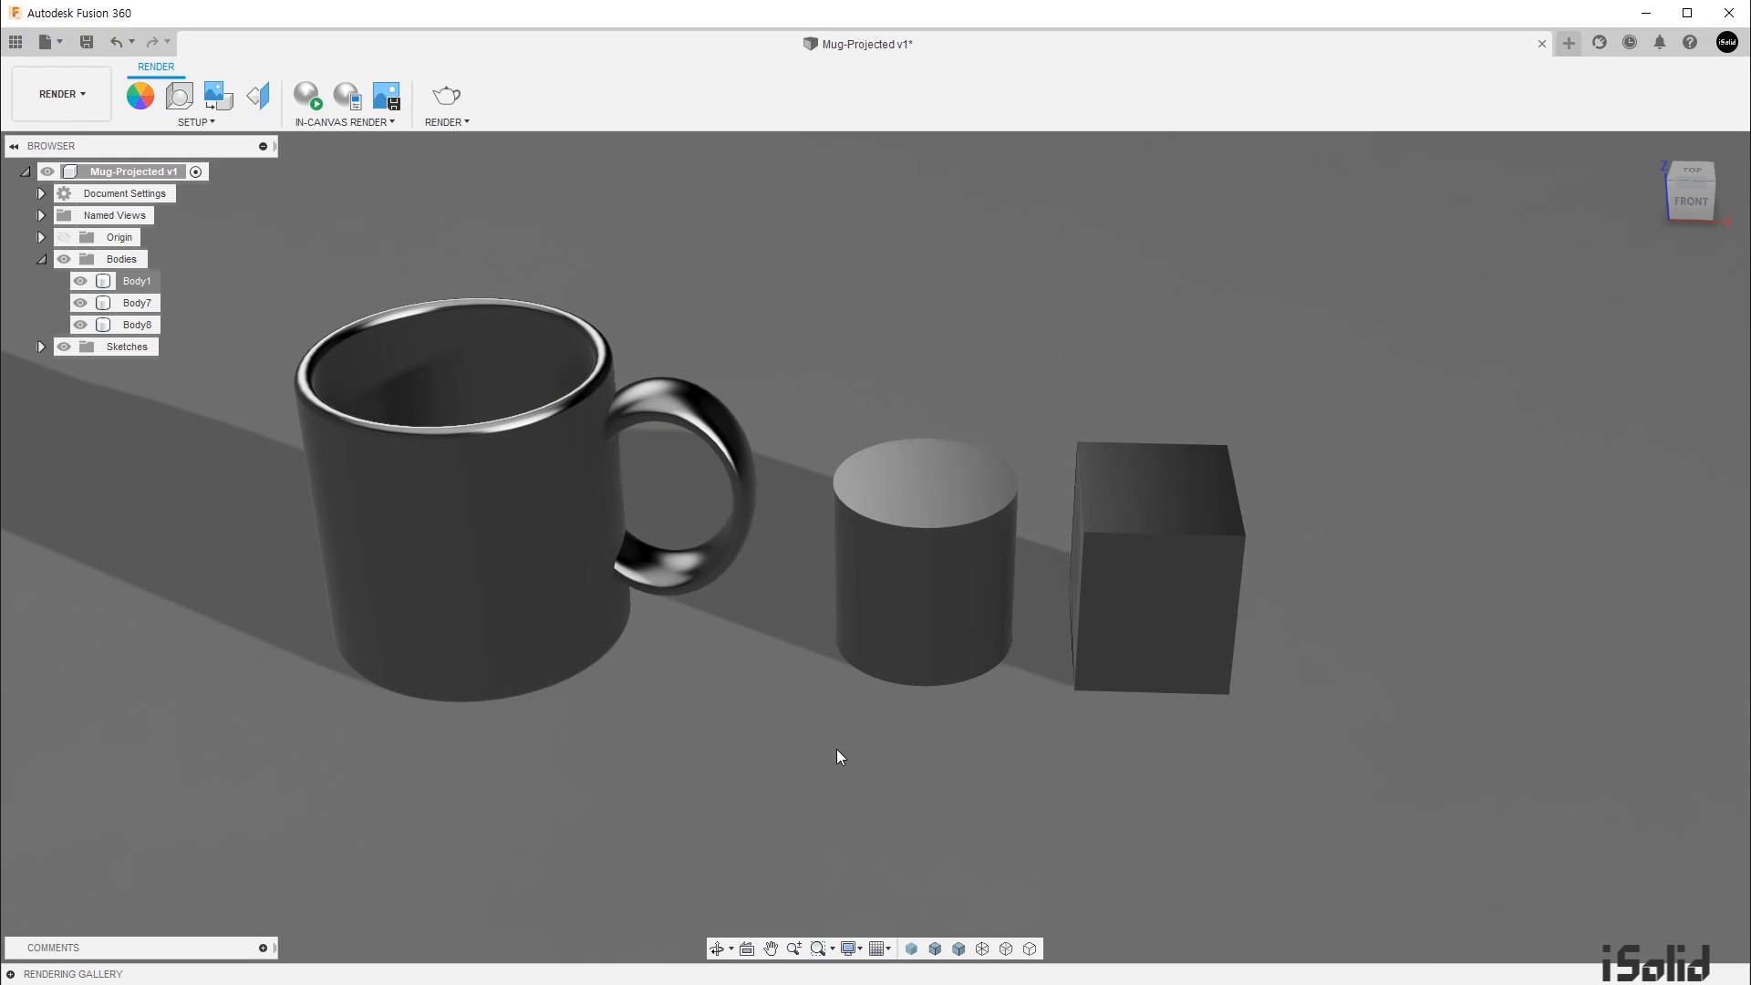
Step: Inspect the physical material and appearance properties of the mug's outer side face
left_click(524, 561)
middle_click_drag(524, 561, 525, 560, "shift")
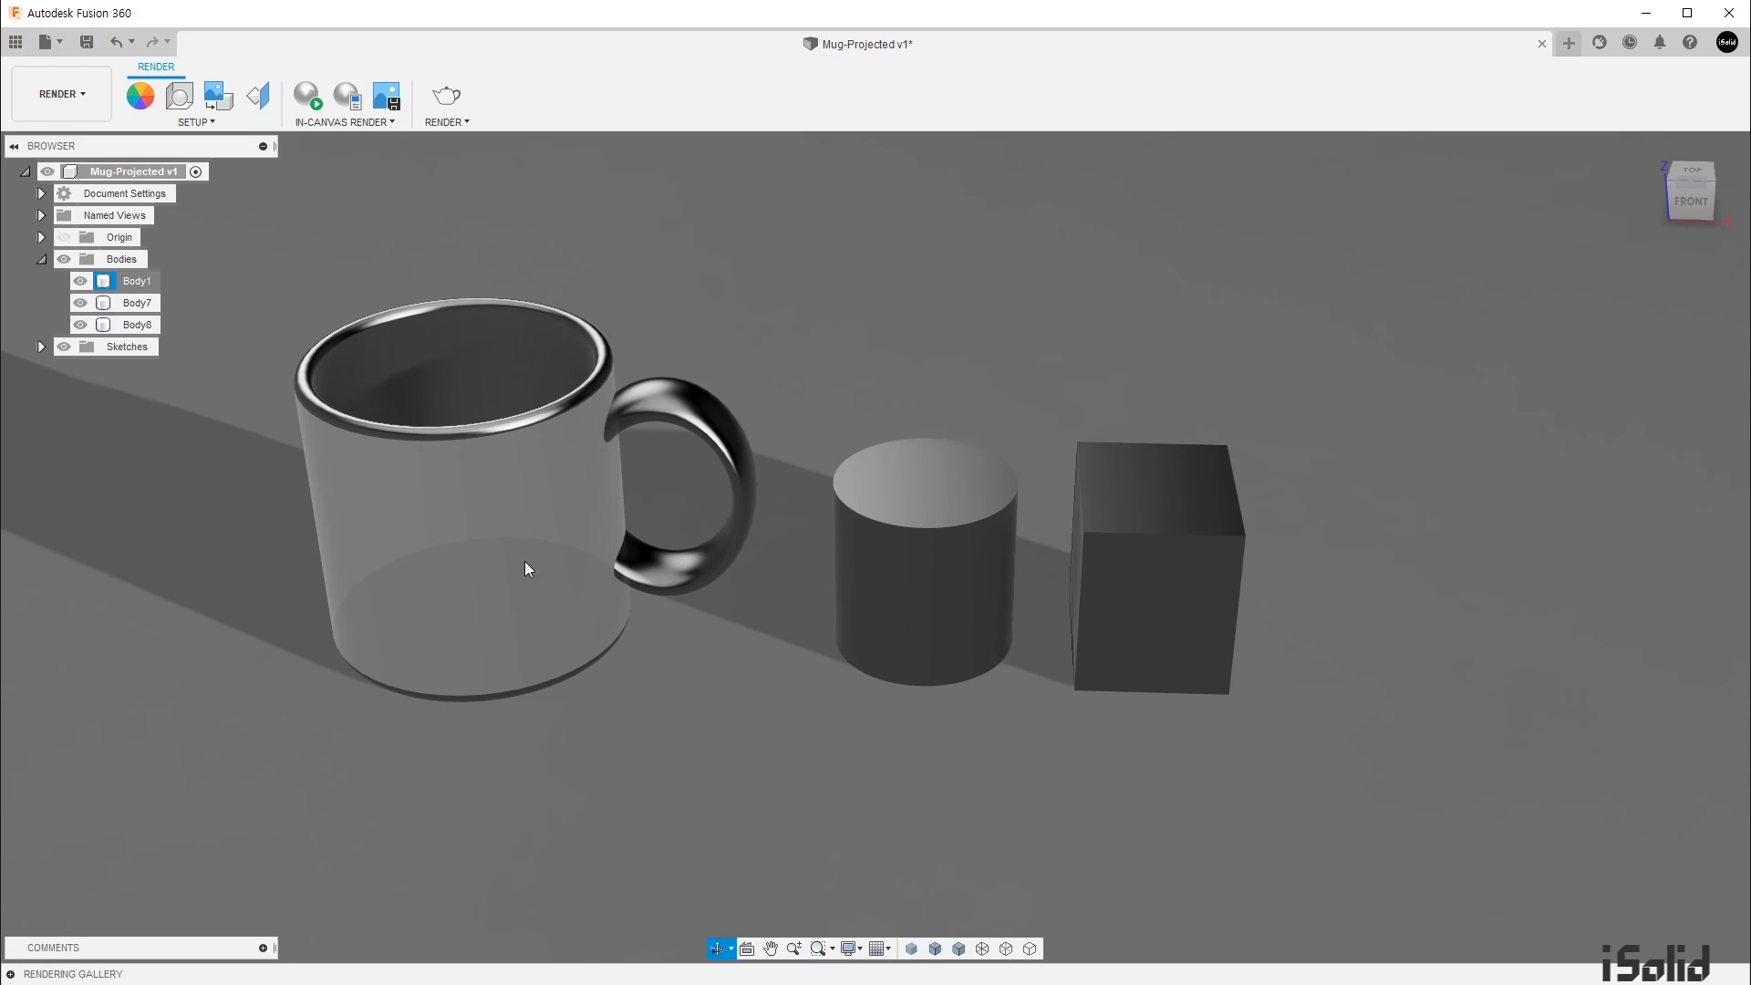
right_click(523, 561)
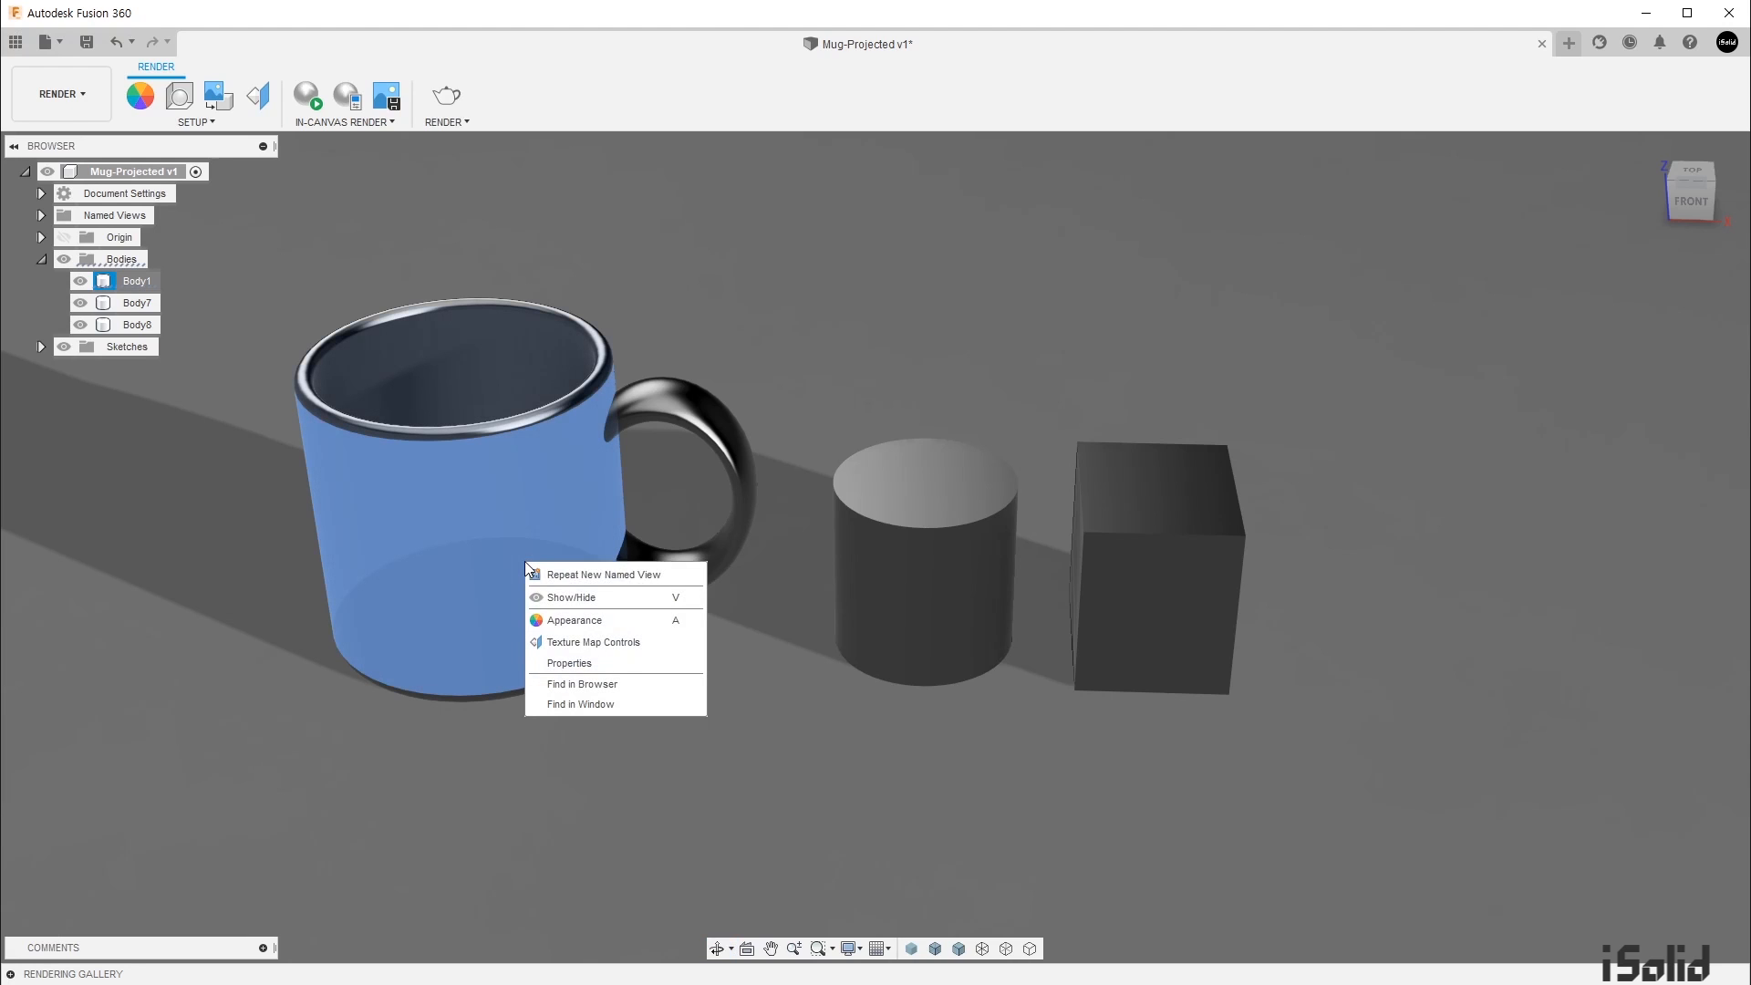
left_click(617, 663)
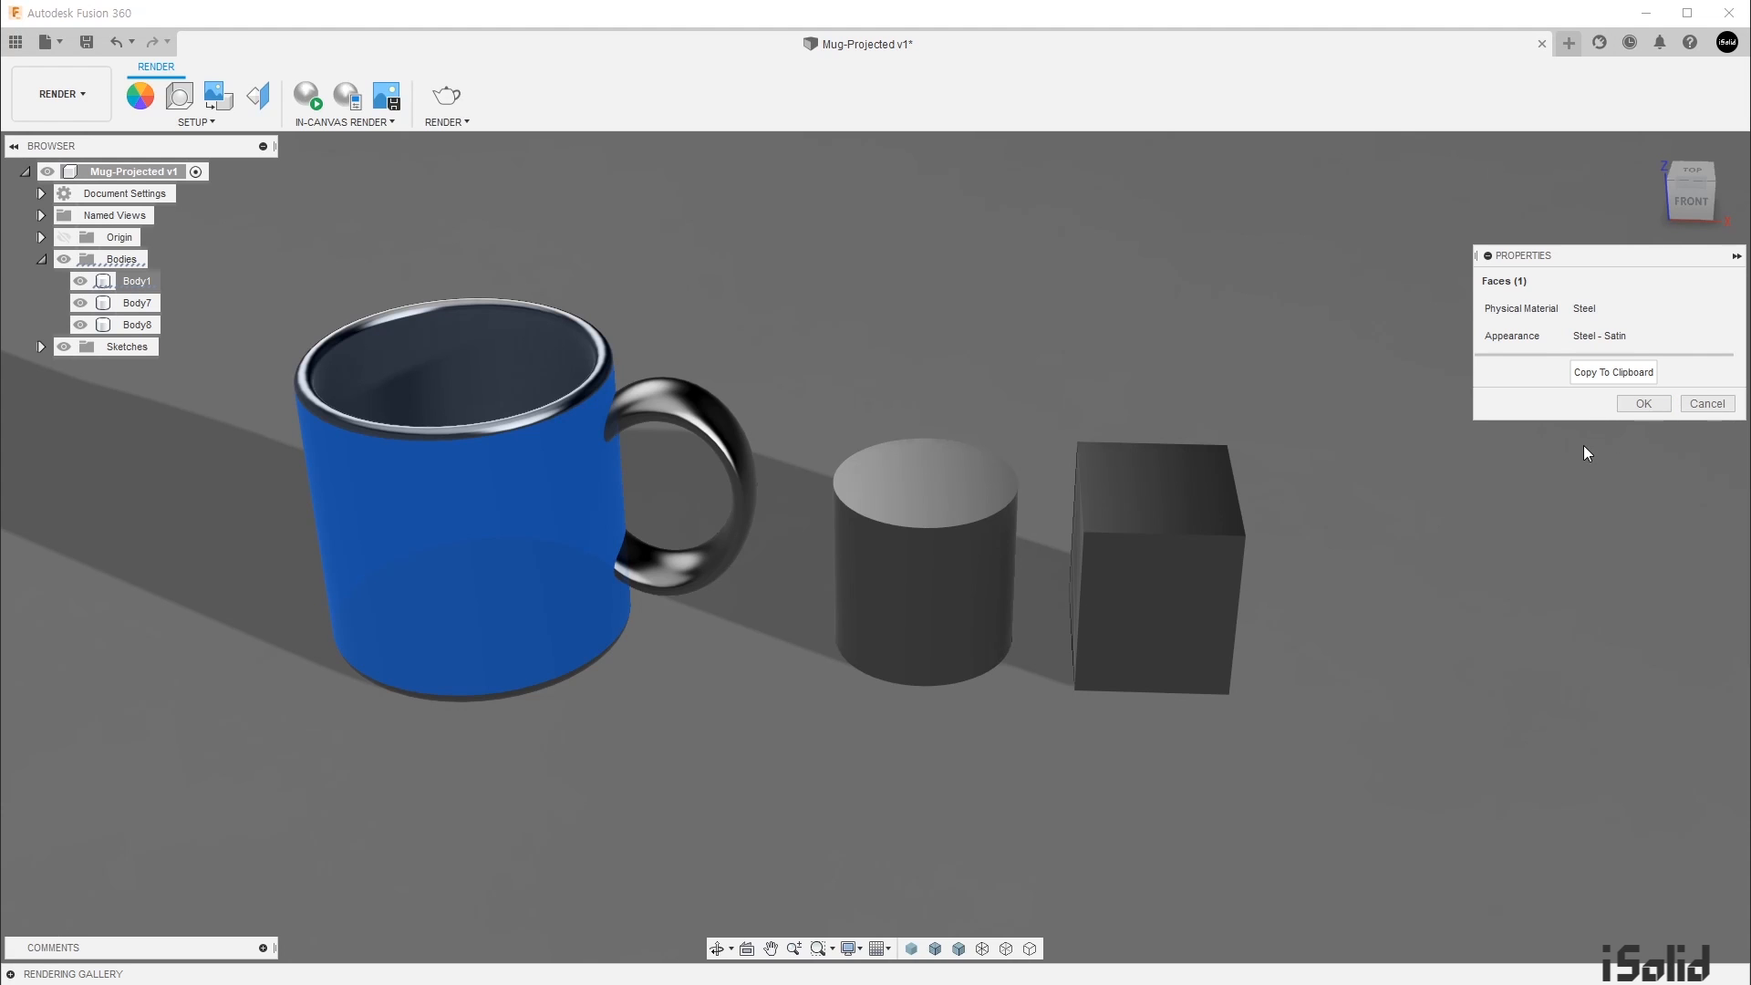
left_click(1643, 404)
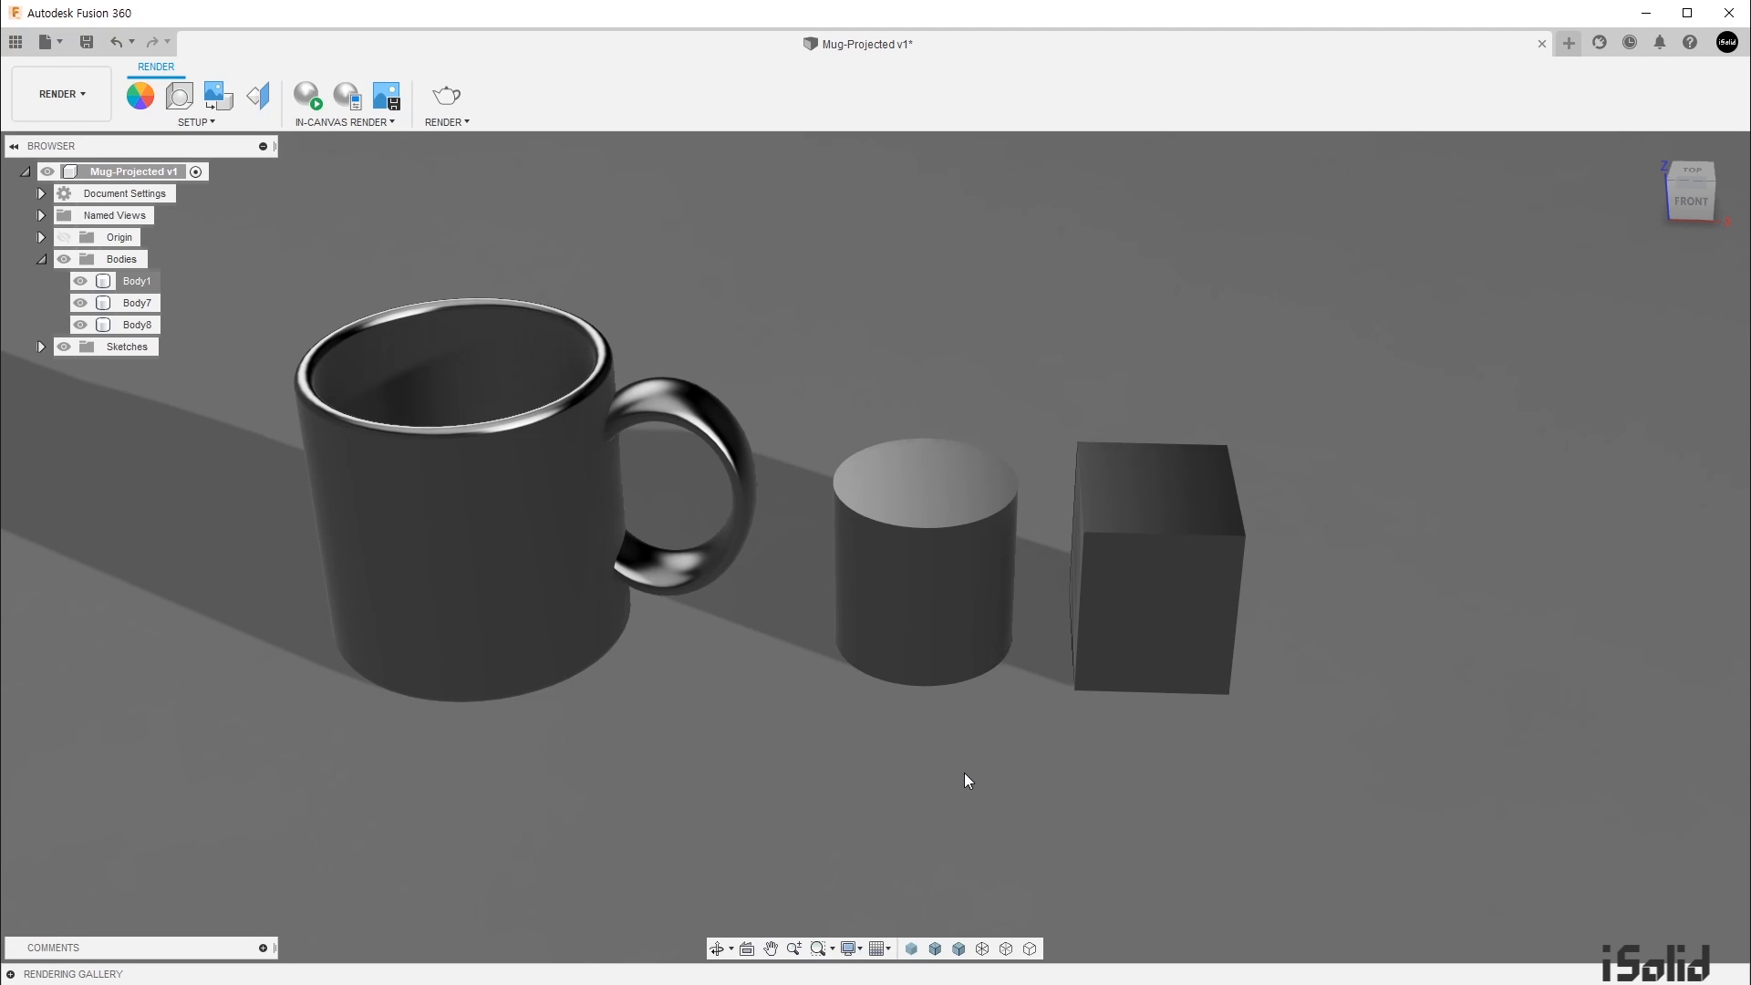
Step: Open the Appearance settings and browse the library's Metal category, including the Aluminum finishes
key("a")
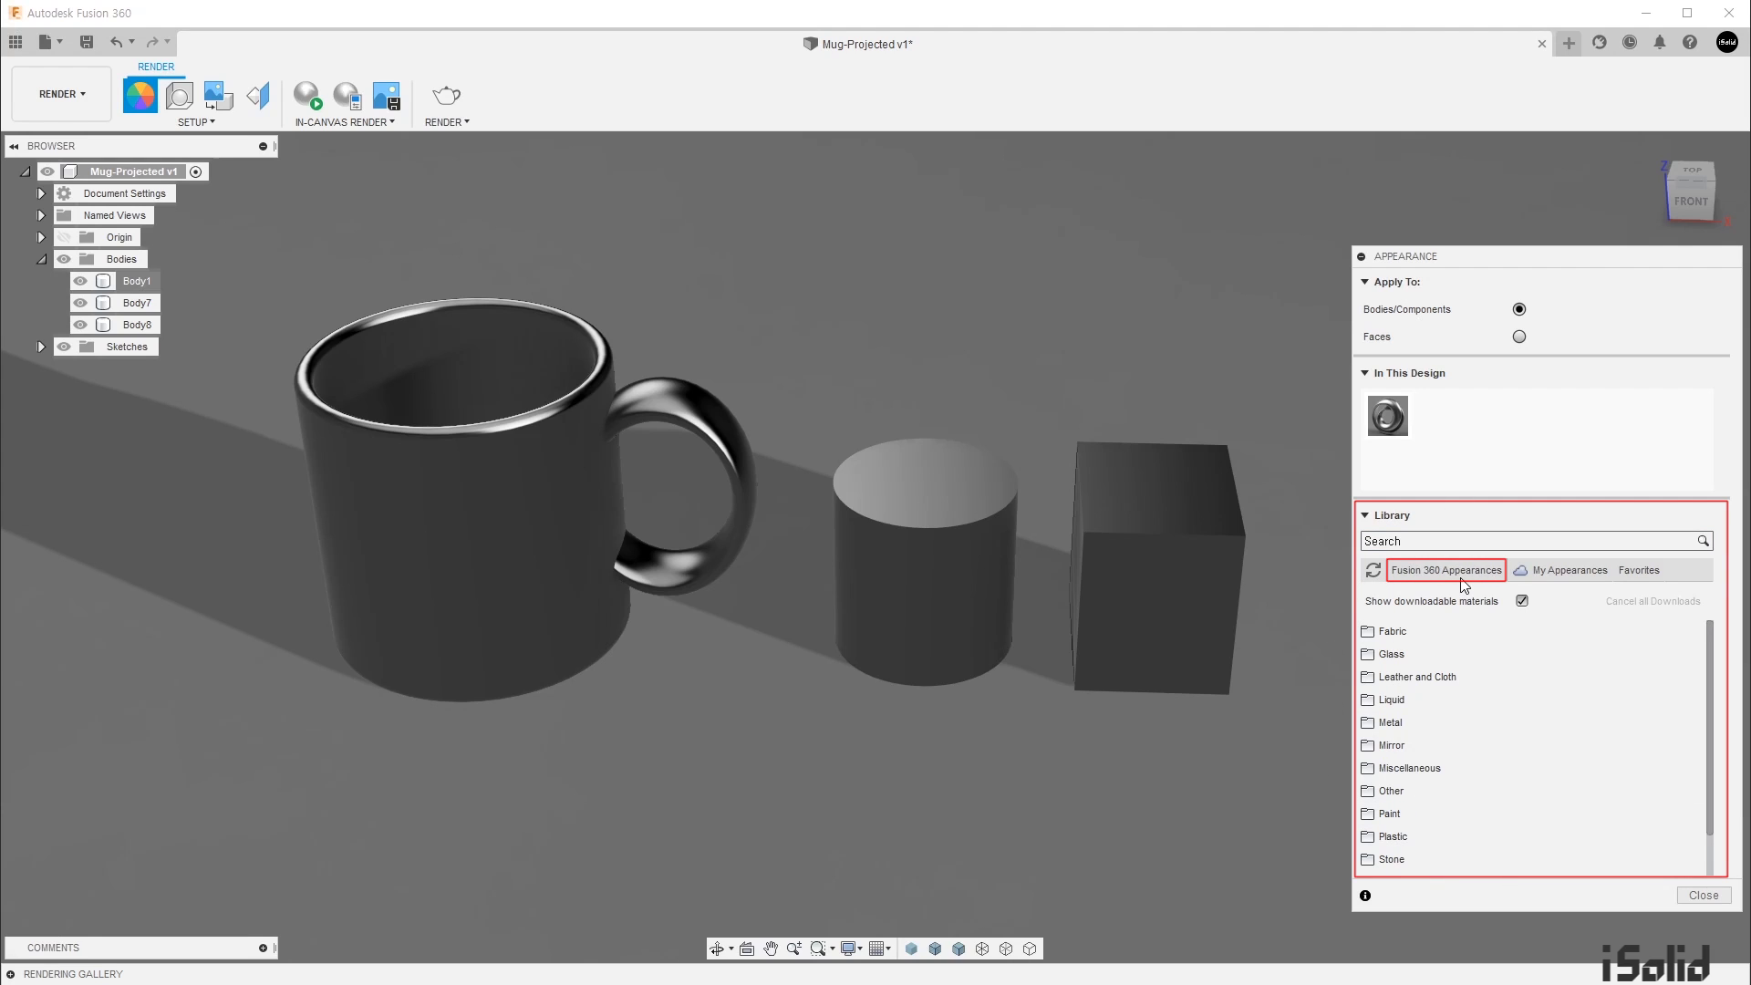
left_click(1414, 723)
scroll(1414, 721, "down", 1)
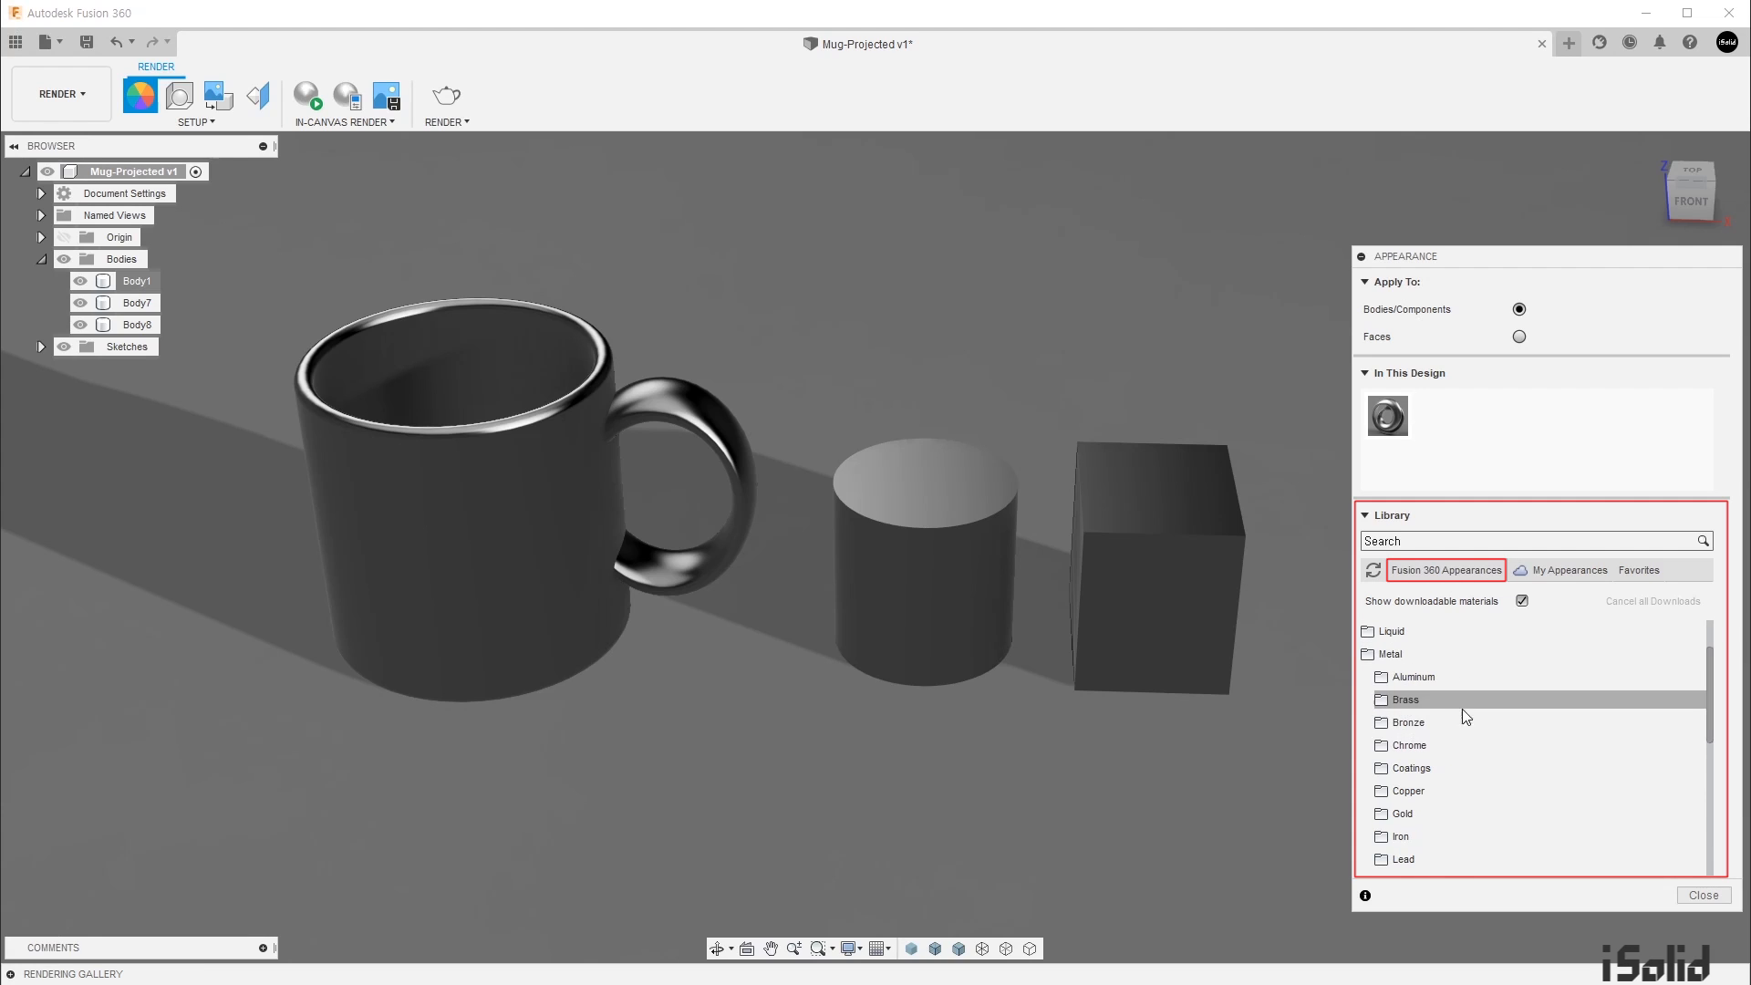
left_click(1436, 676)
scroll(1414, 666, "down", 1)
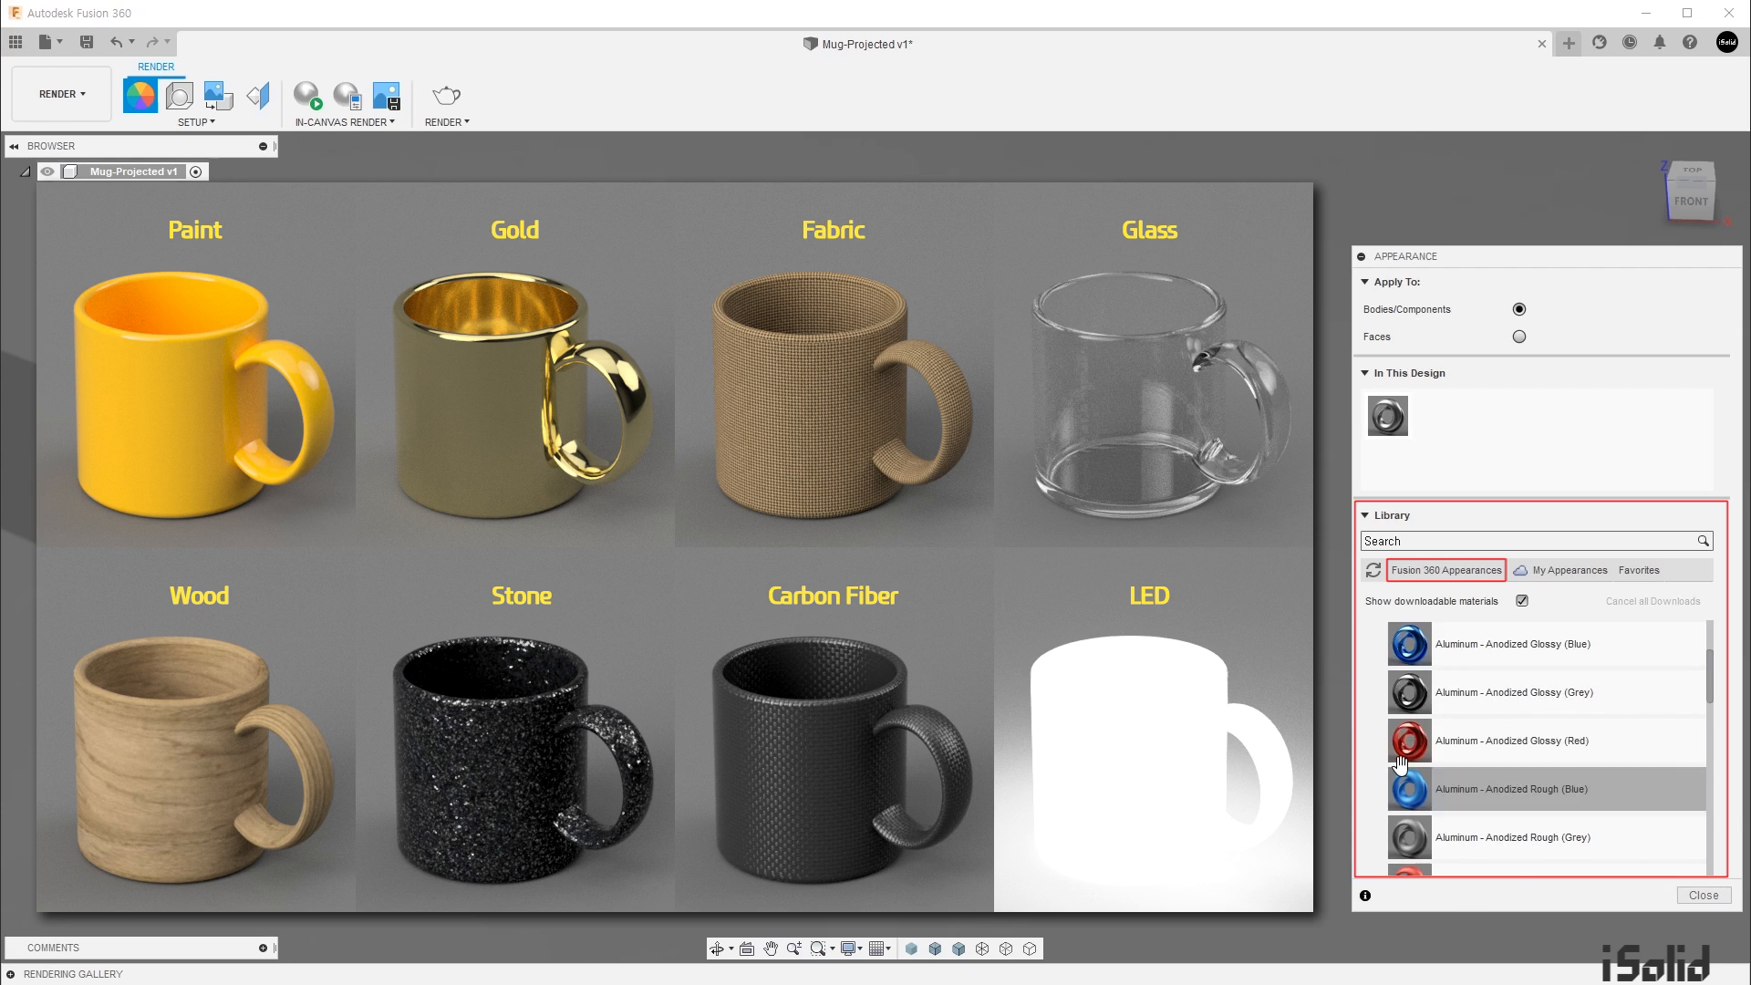
scroll(1423, 730, "up", 1)
left_click_drag(1423, 721, 1425, 693)
left_click(1418, 679)
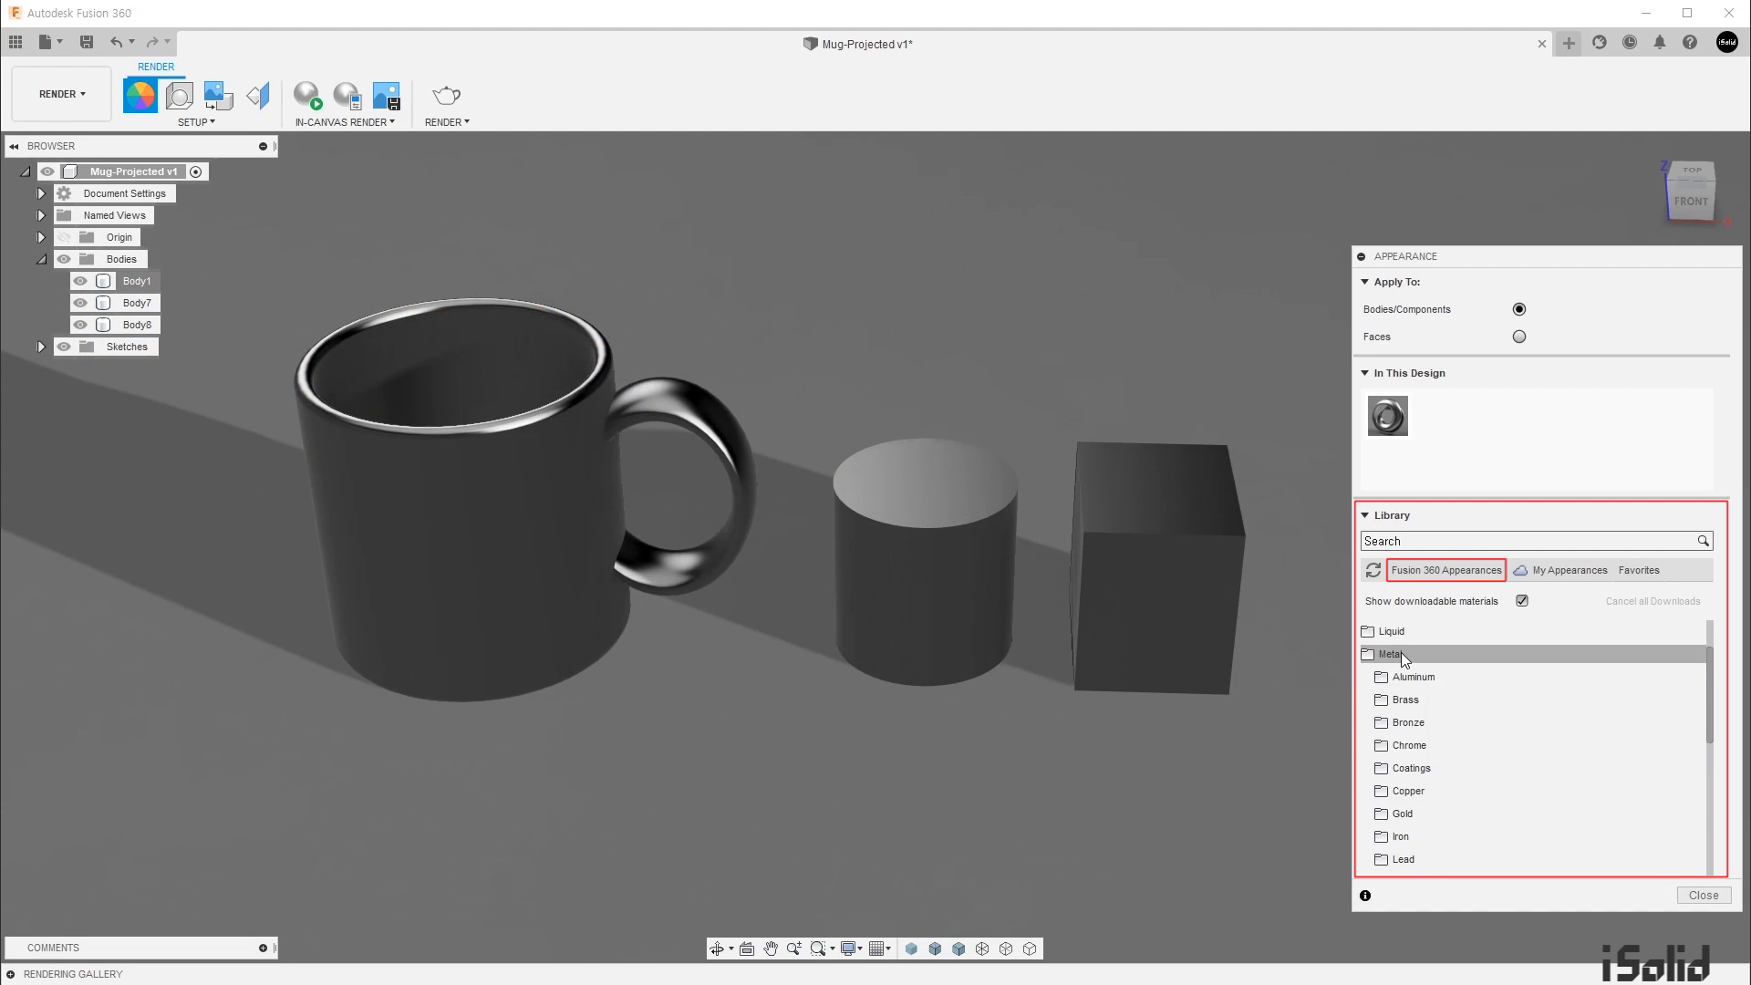
left_click(1401, 653)
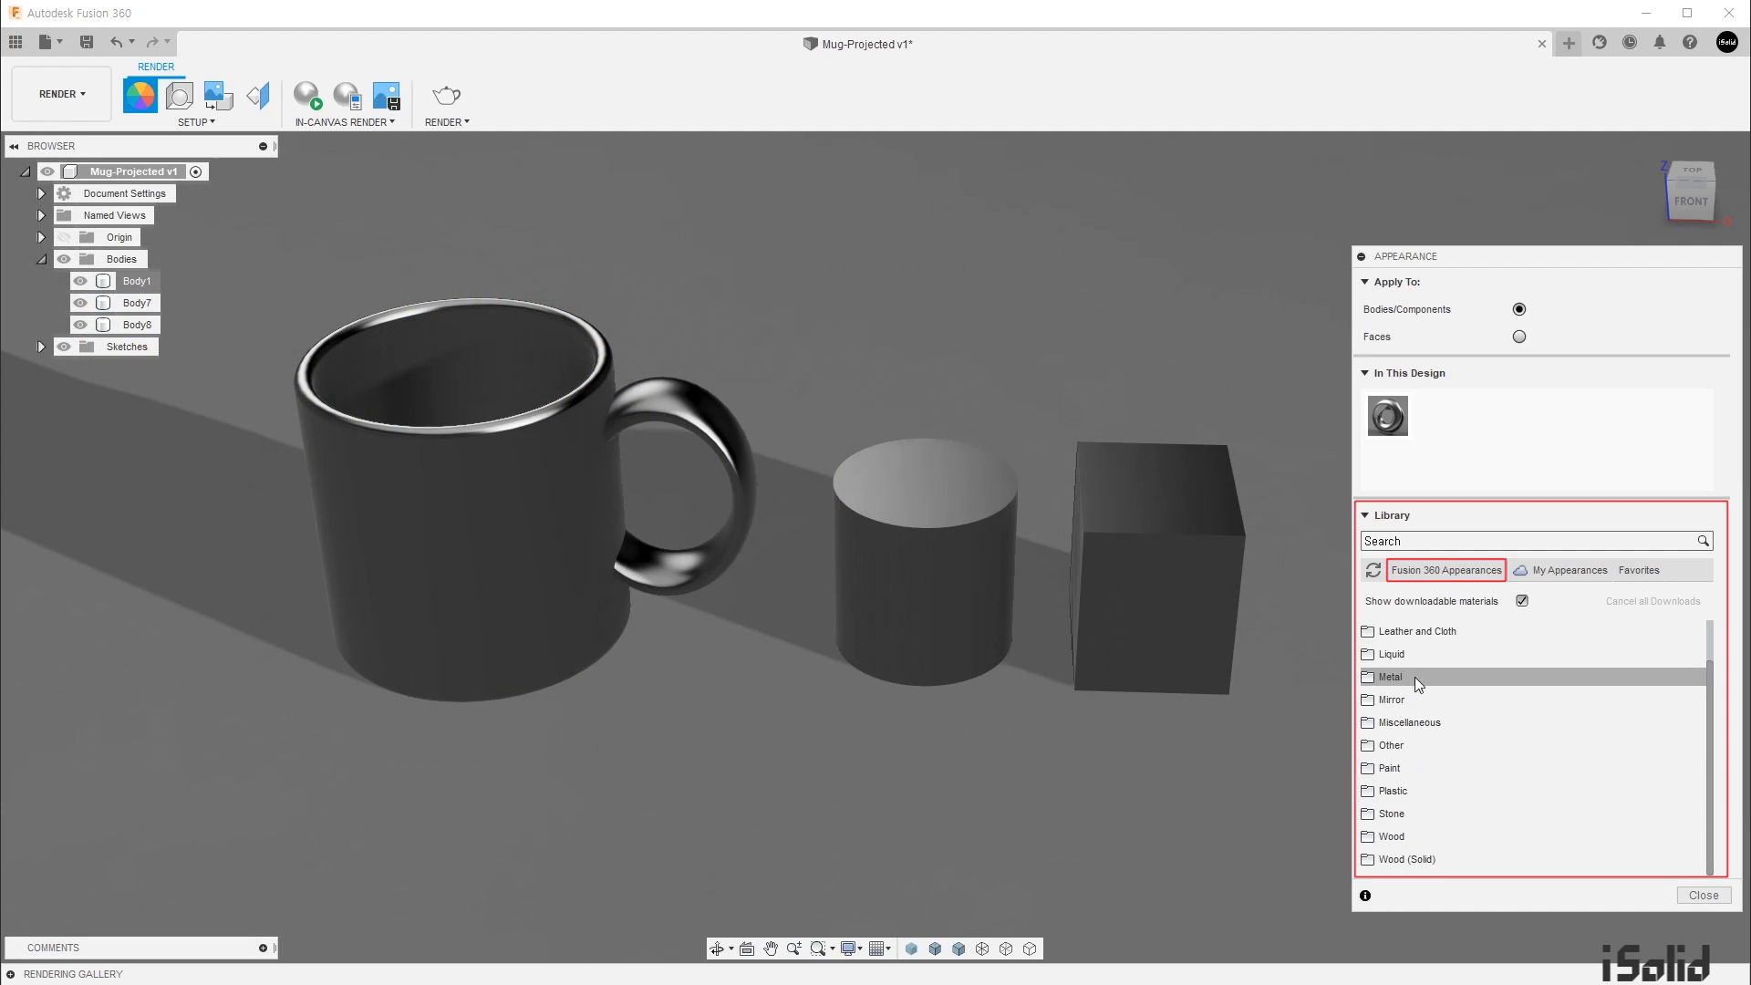
Step: Apply Paint - Enamel Glossy (Yellow) from the library's glossy paints to the mug body
left_click(1393, 769)
scroll(1393, 769, "down", 1)
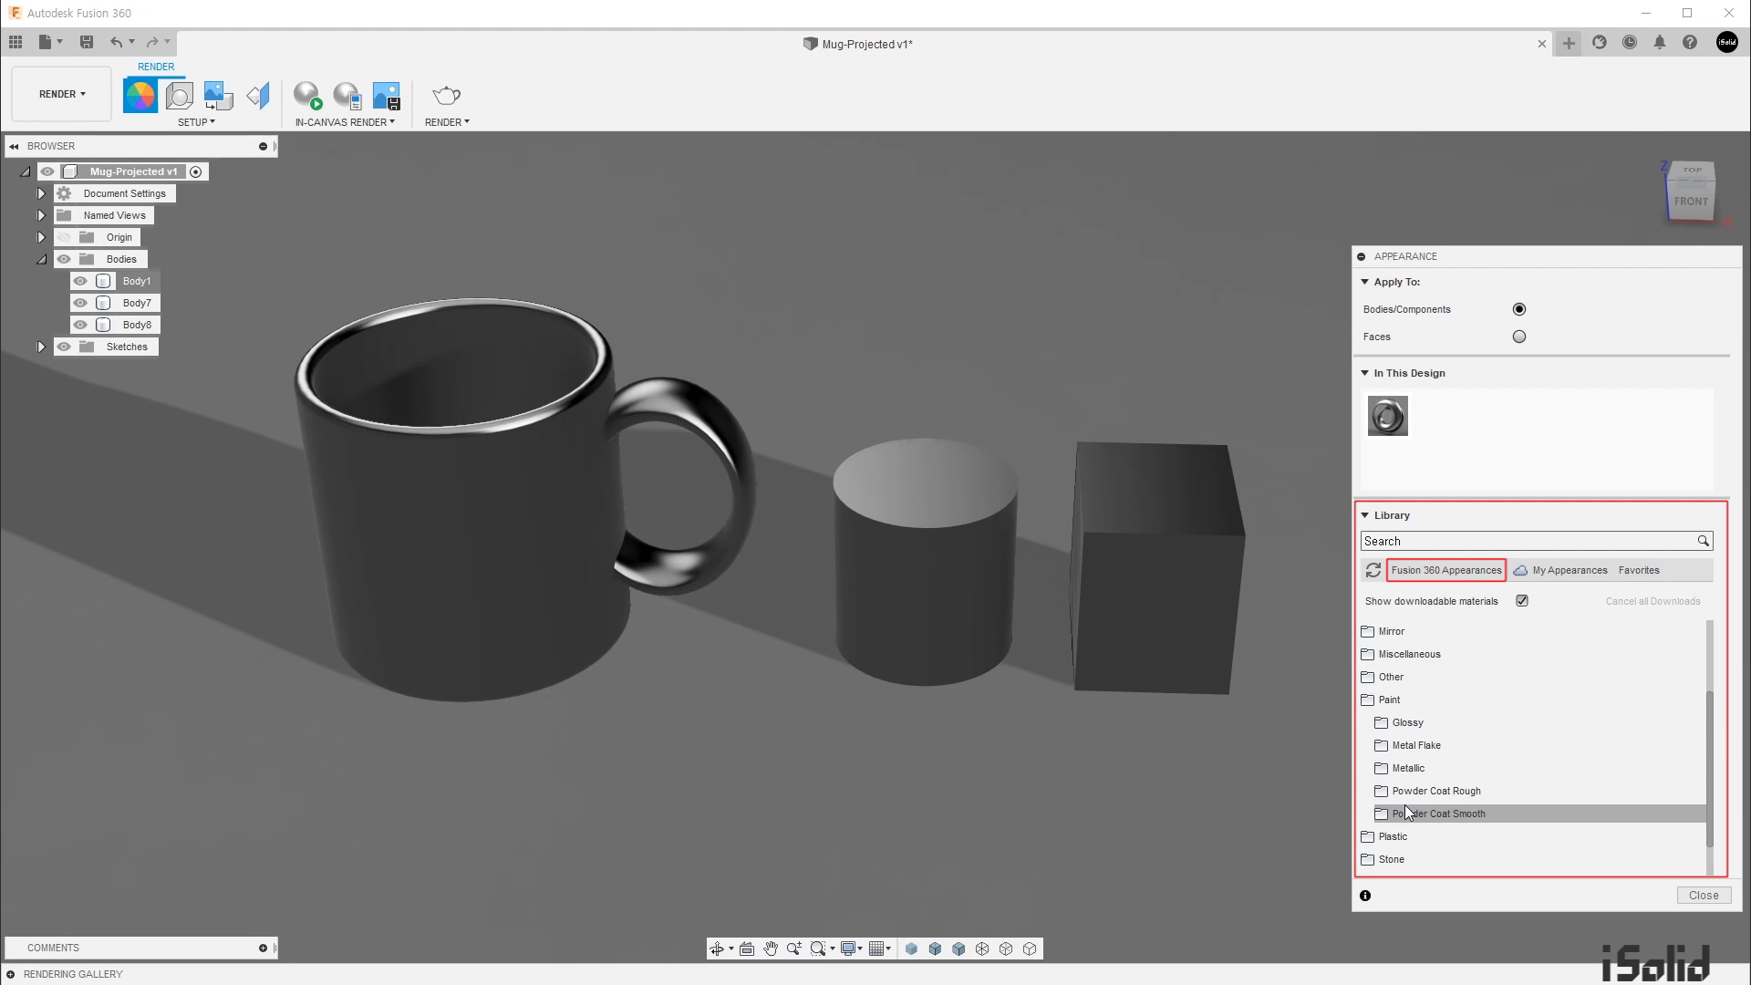
left_click(1414, 721)
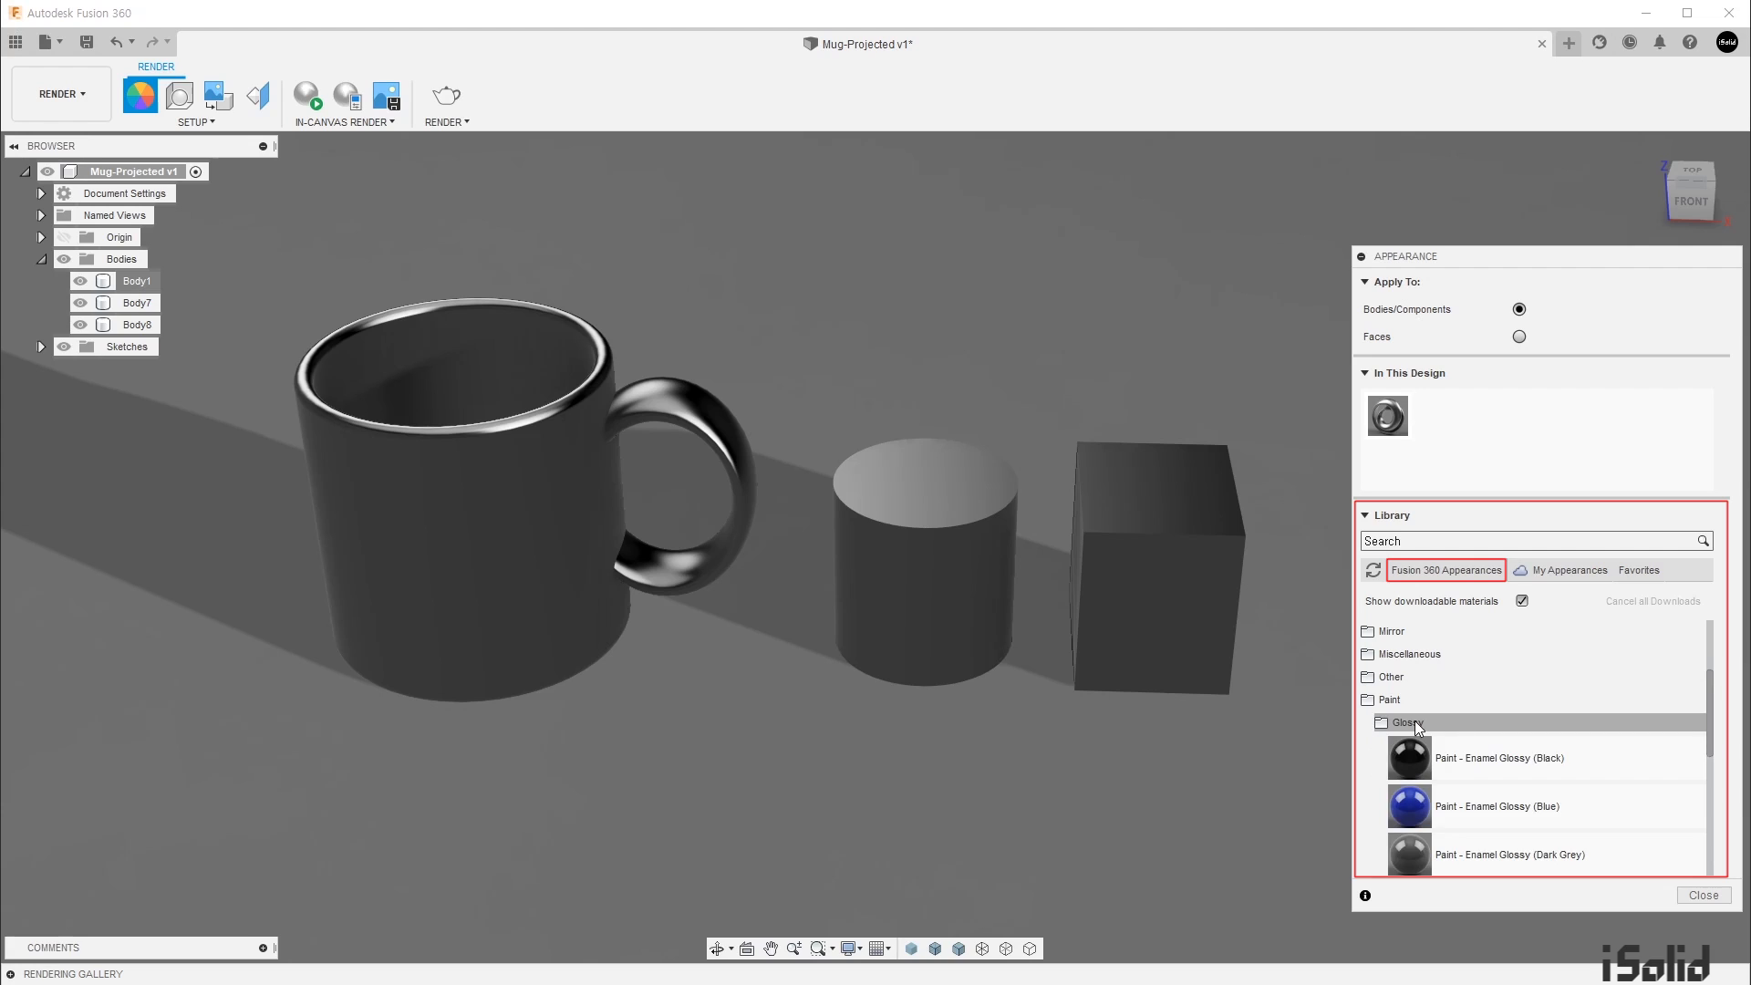
scroll(1416, 721, "down", 3)
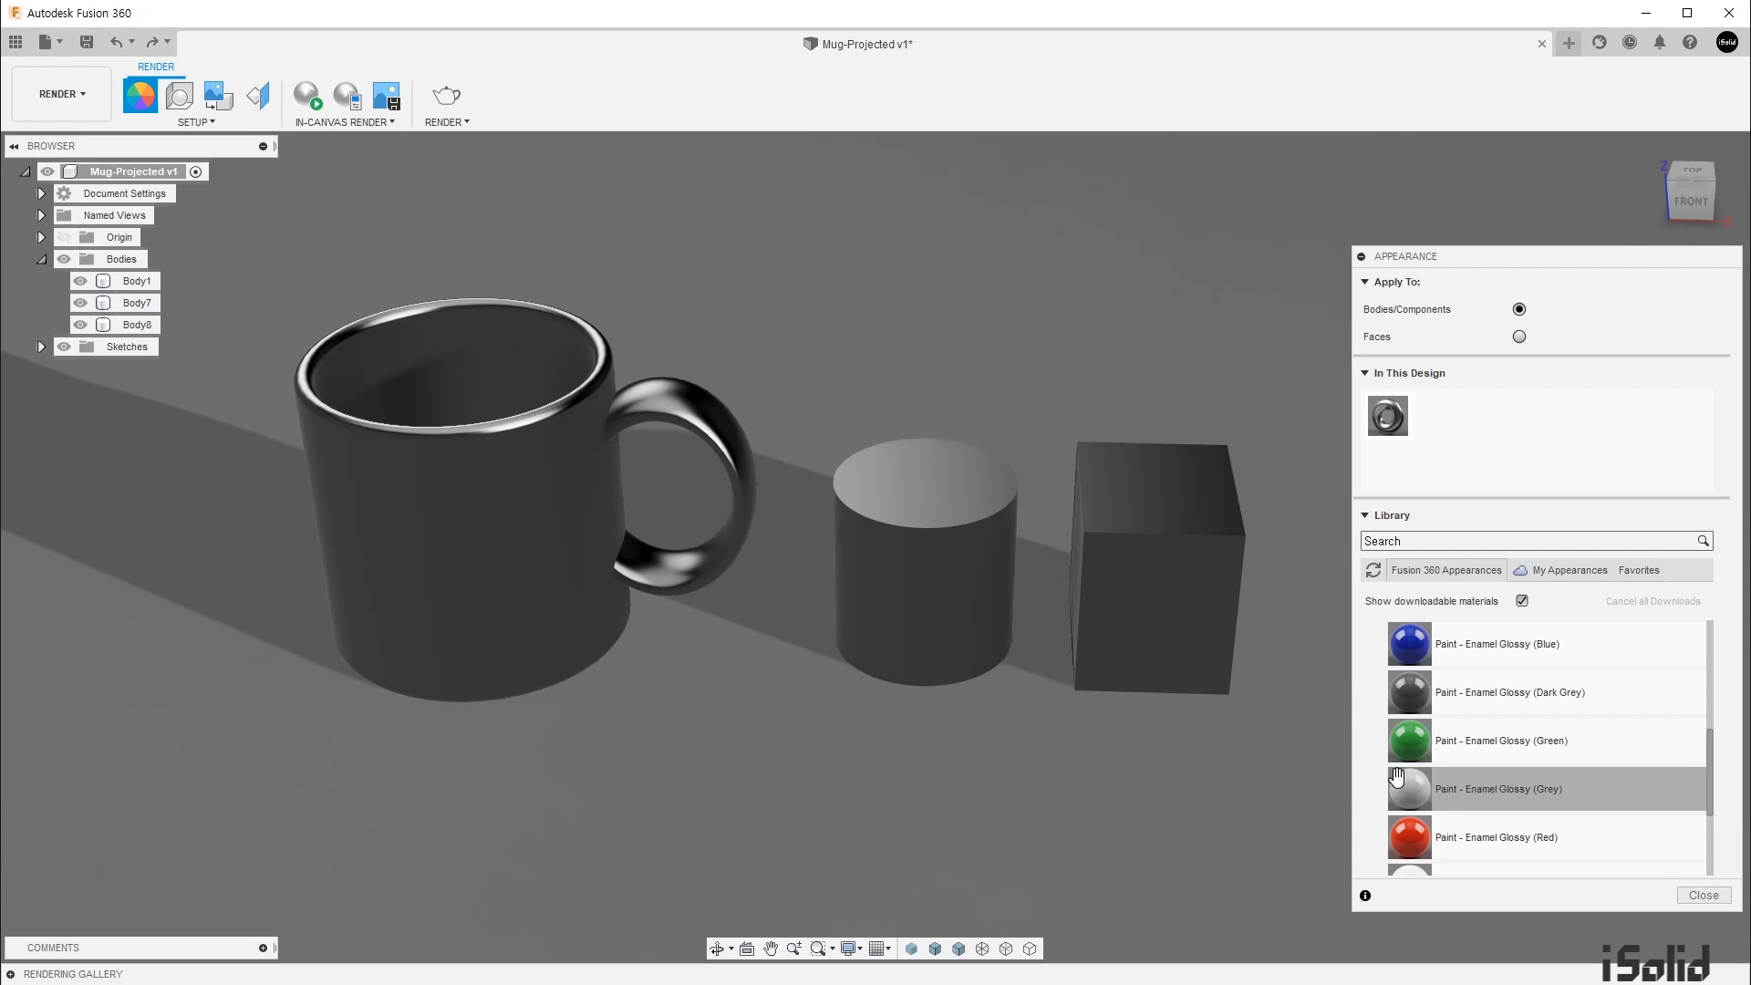
scroll(1516, 771, "down", 3)
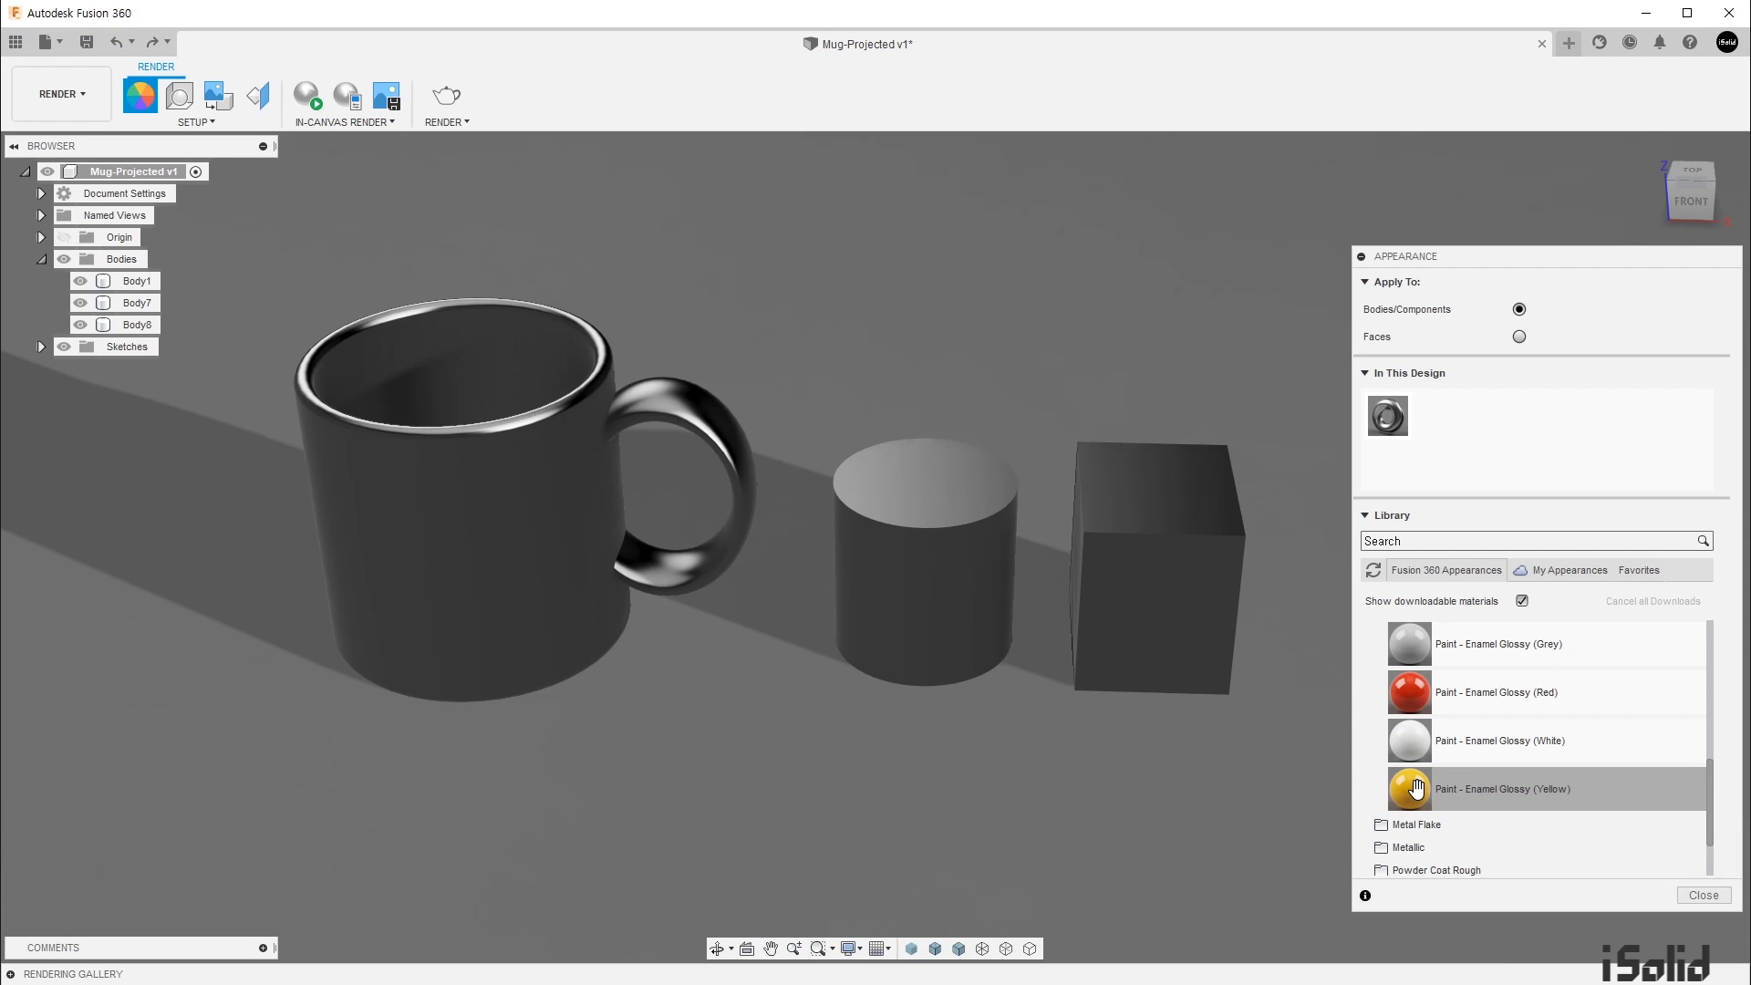
left_click_drag(1417, 789, 599, 517)
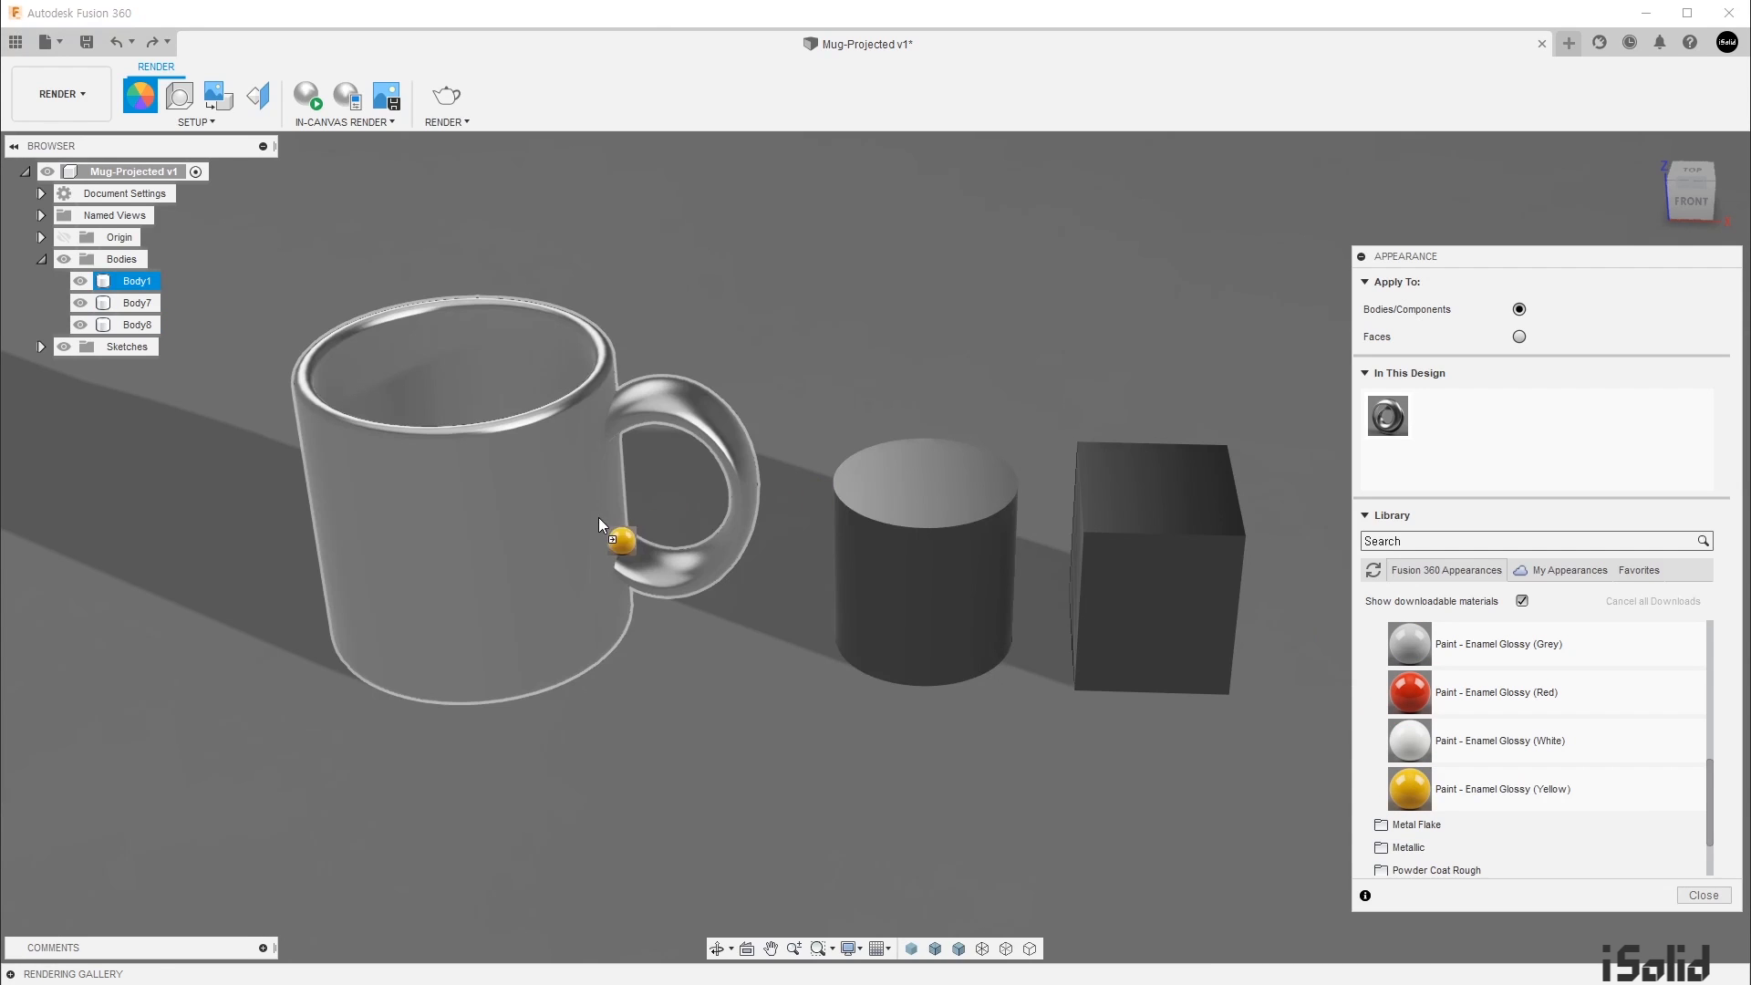
left_click_drag(527, 577, 527, 576)
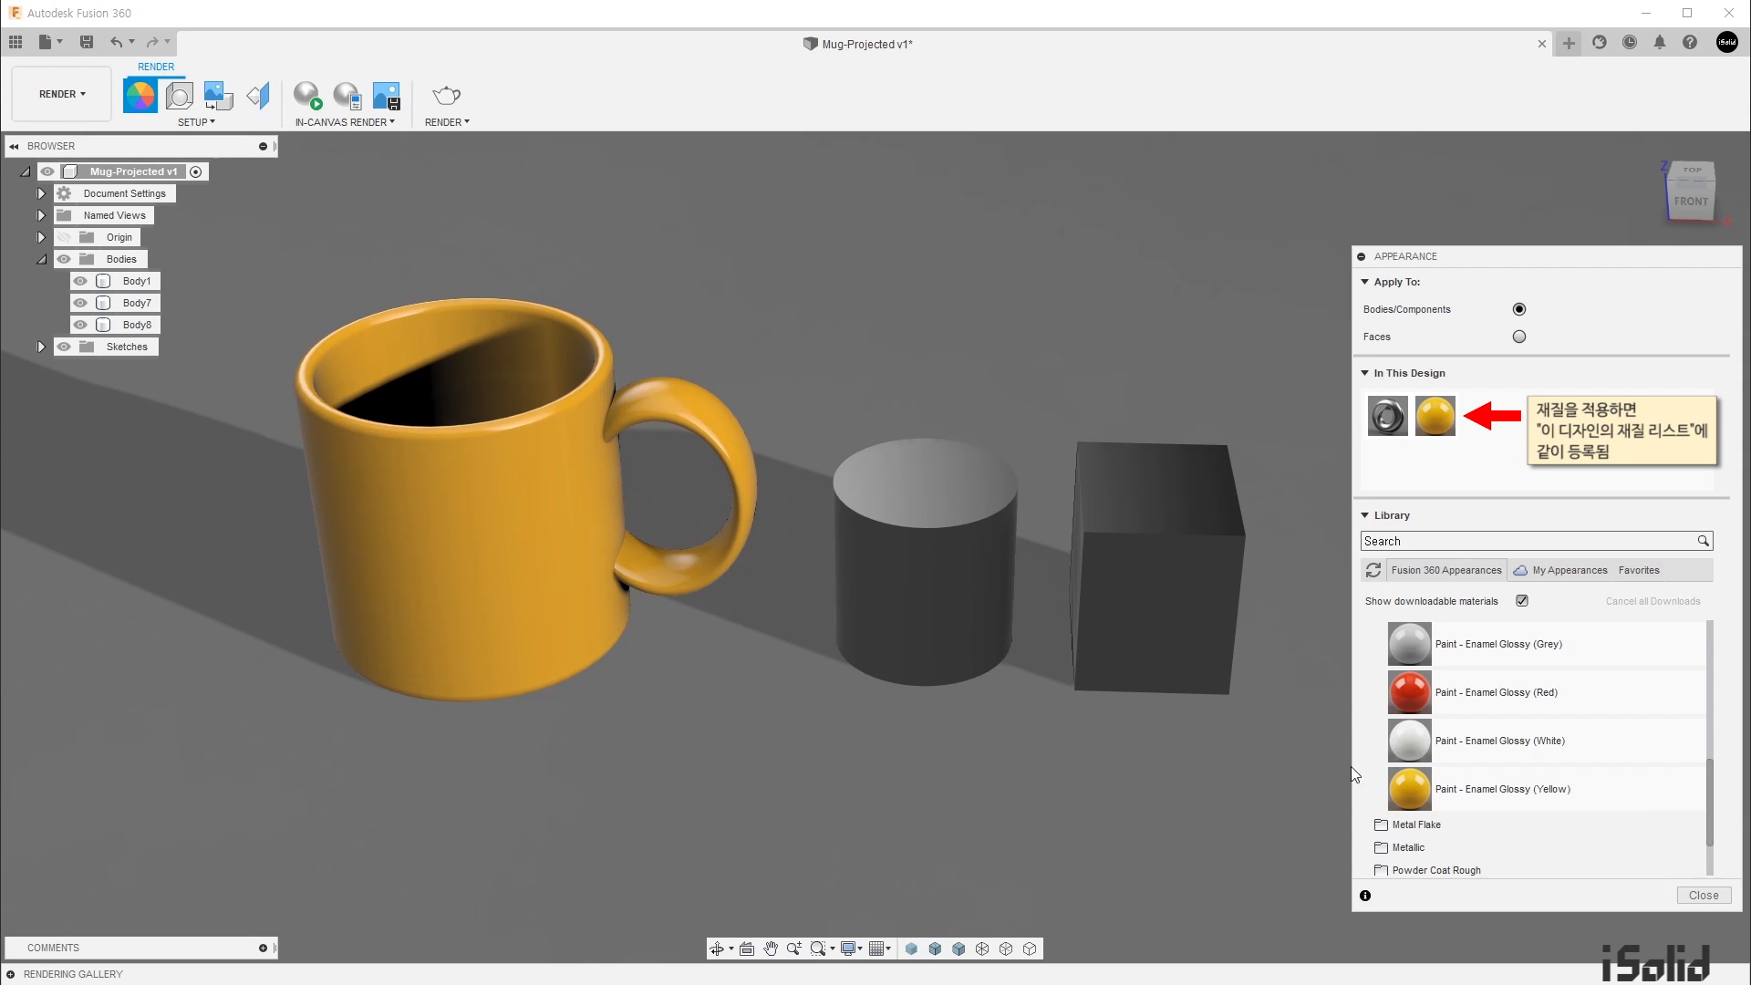
Step: Apply Paint - Enamel Glossy (White) to the cylinder and Paint - Enamel Glossy (Red) to the whole component, keeping the appearances already on bodies
left_click_drag(1409, 741, 924, 577)
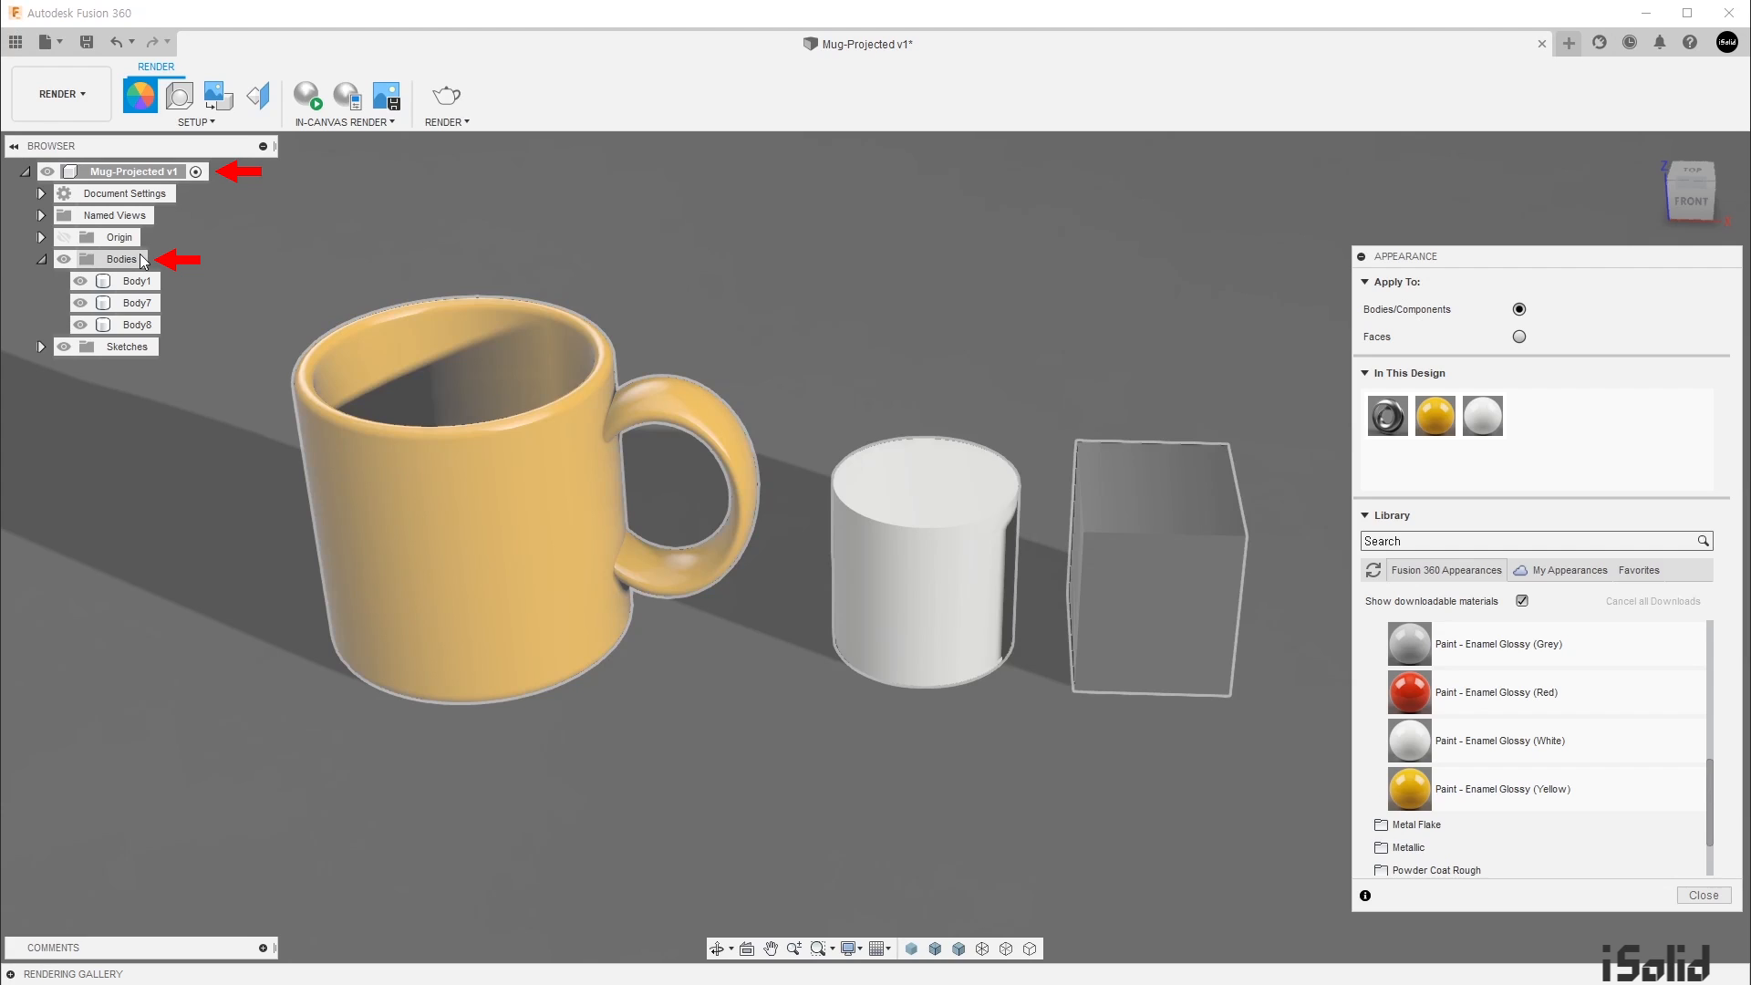
mouse_move(1419, 701)
left_mouse_down()
mouse_move(589, 278)
mouse_move(181, 172)
left_mouse_up()
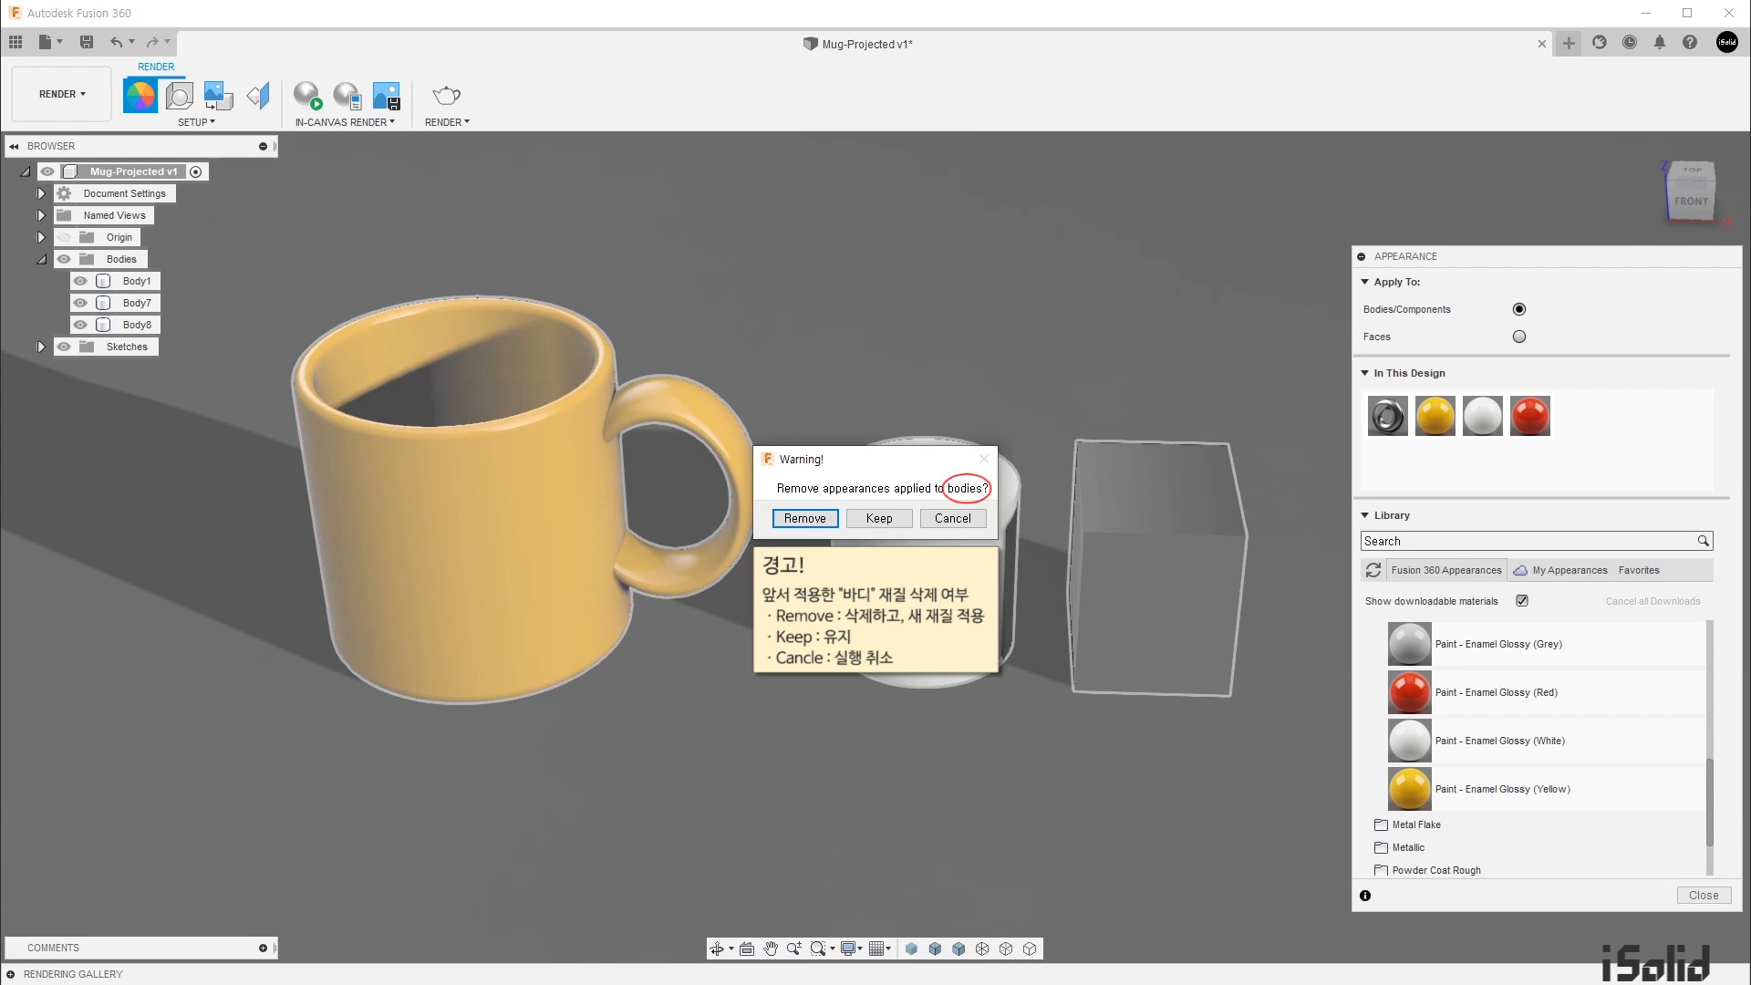
left_click(879, 518)
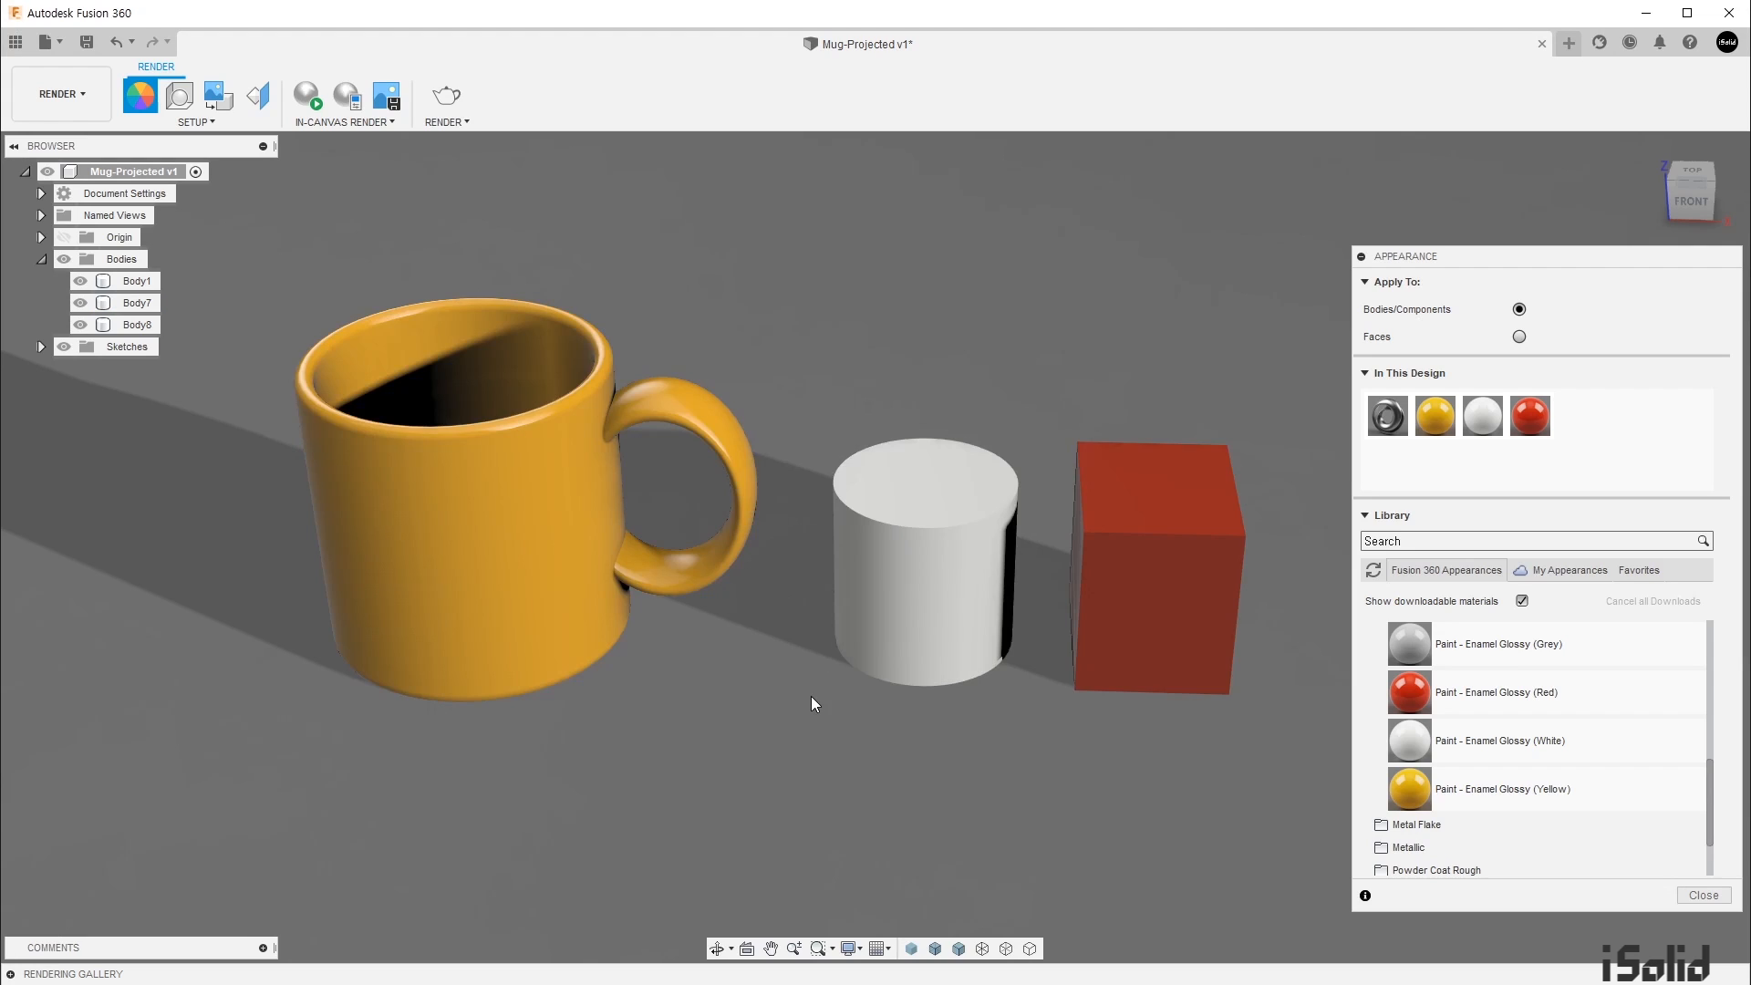
left_click(516, 658)
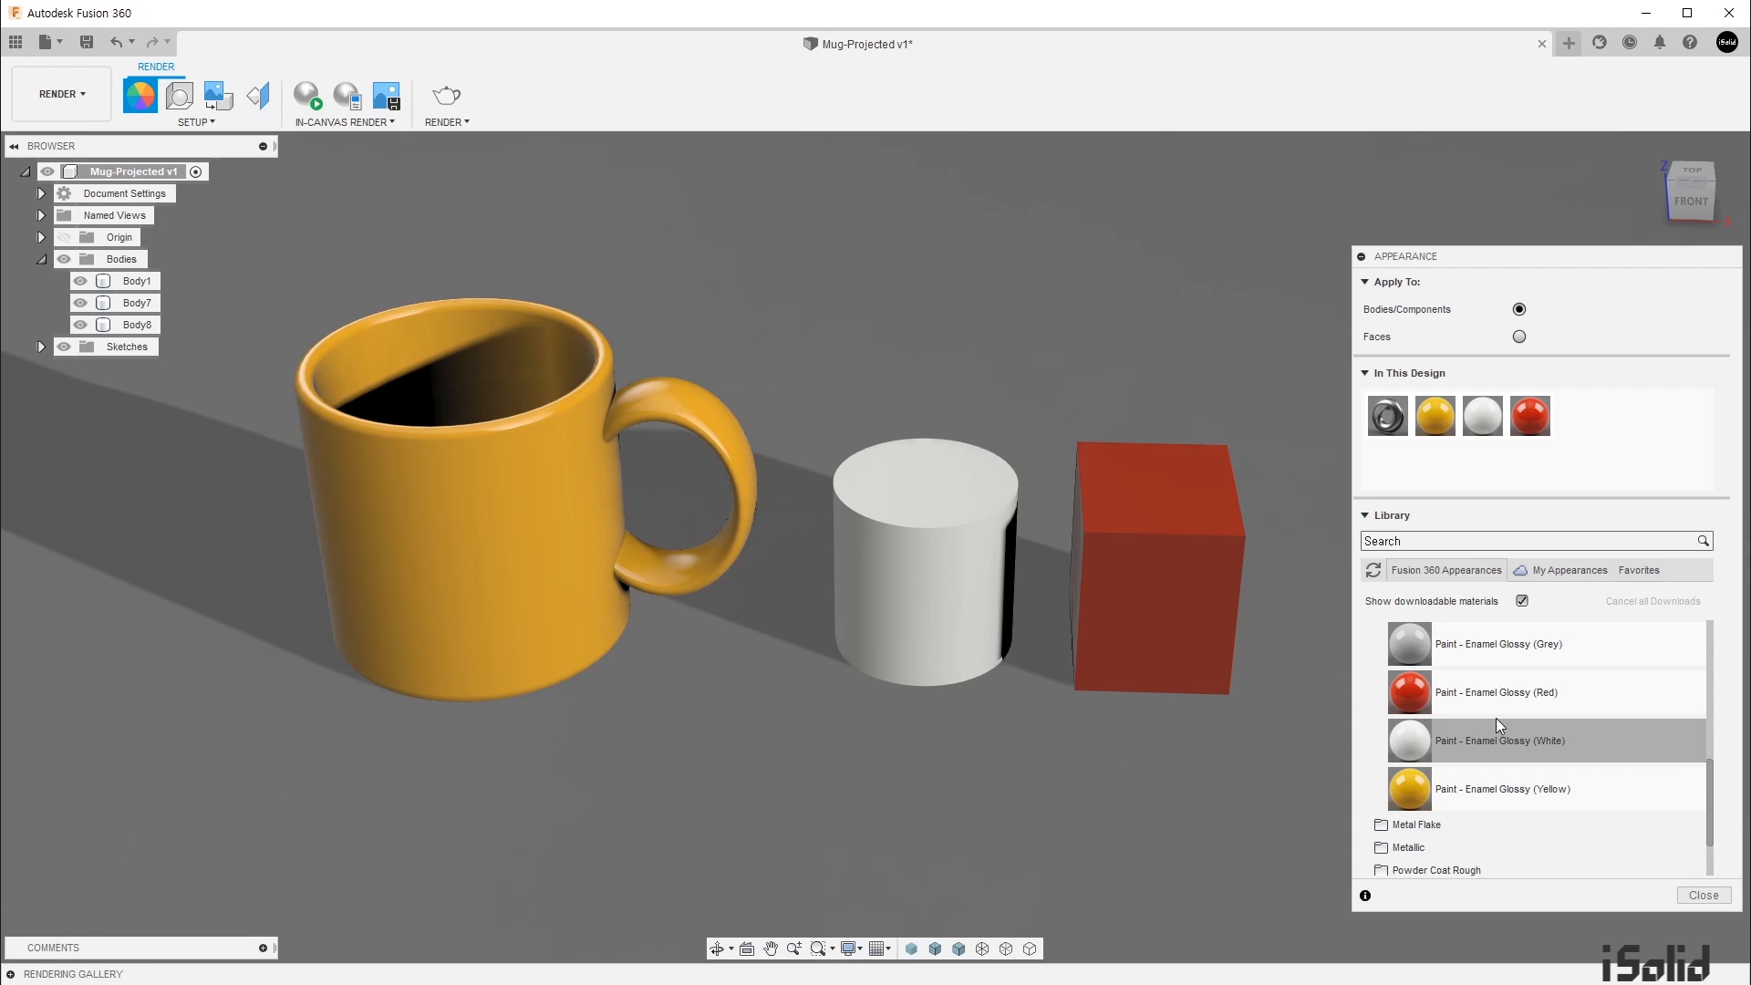
Step: Apply Paint - Enamel Glossy (Green) to the whole component, removing the appearances assigned to individual bodies
scroll(1496, 719, "up", 2)
mouse_move(1501, 739)
left_mouse_down()
mouse_move(467, 220)
mouse_move(172, 173)
left_mouse_up()
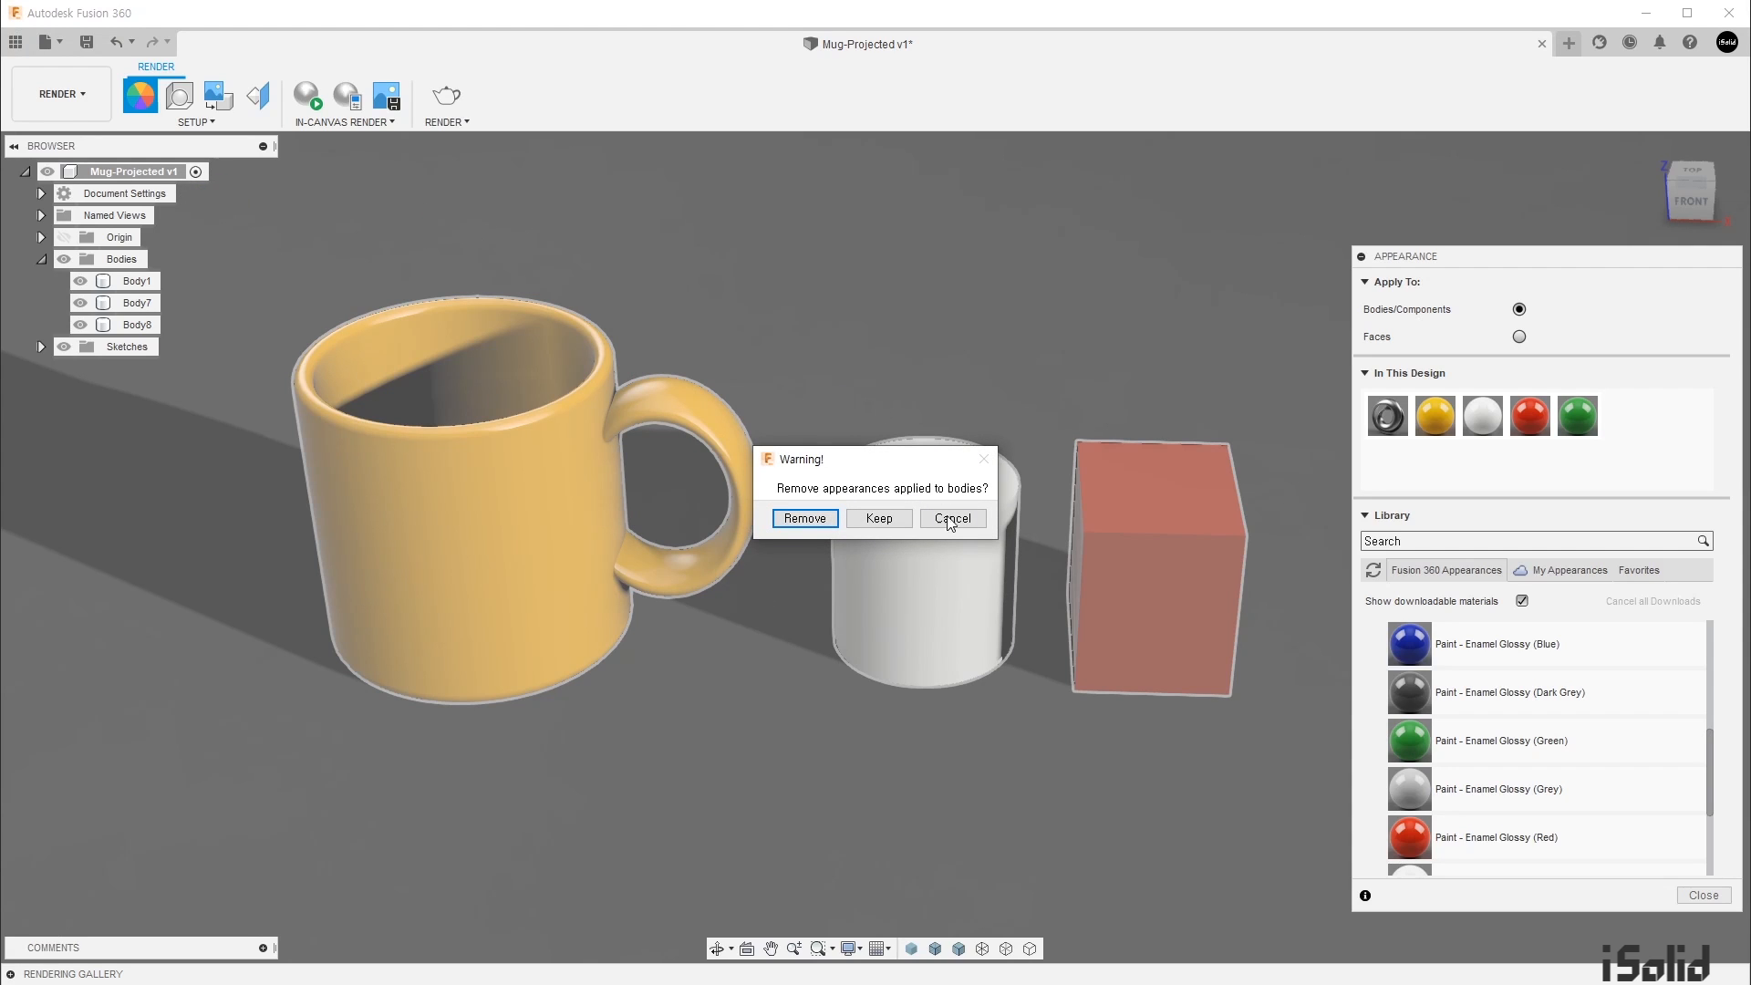
left_click(802, 520)
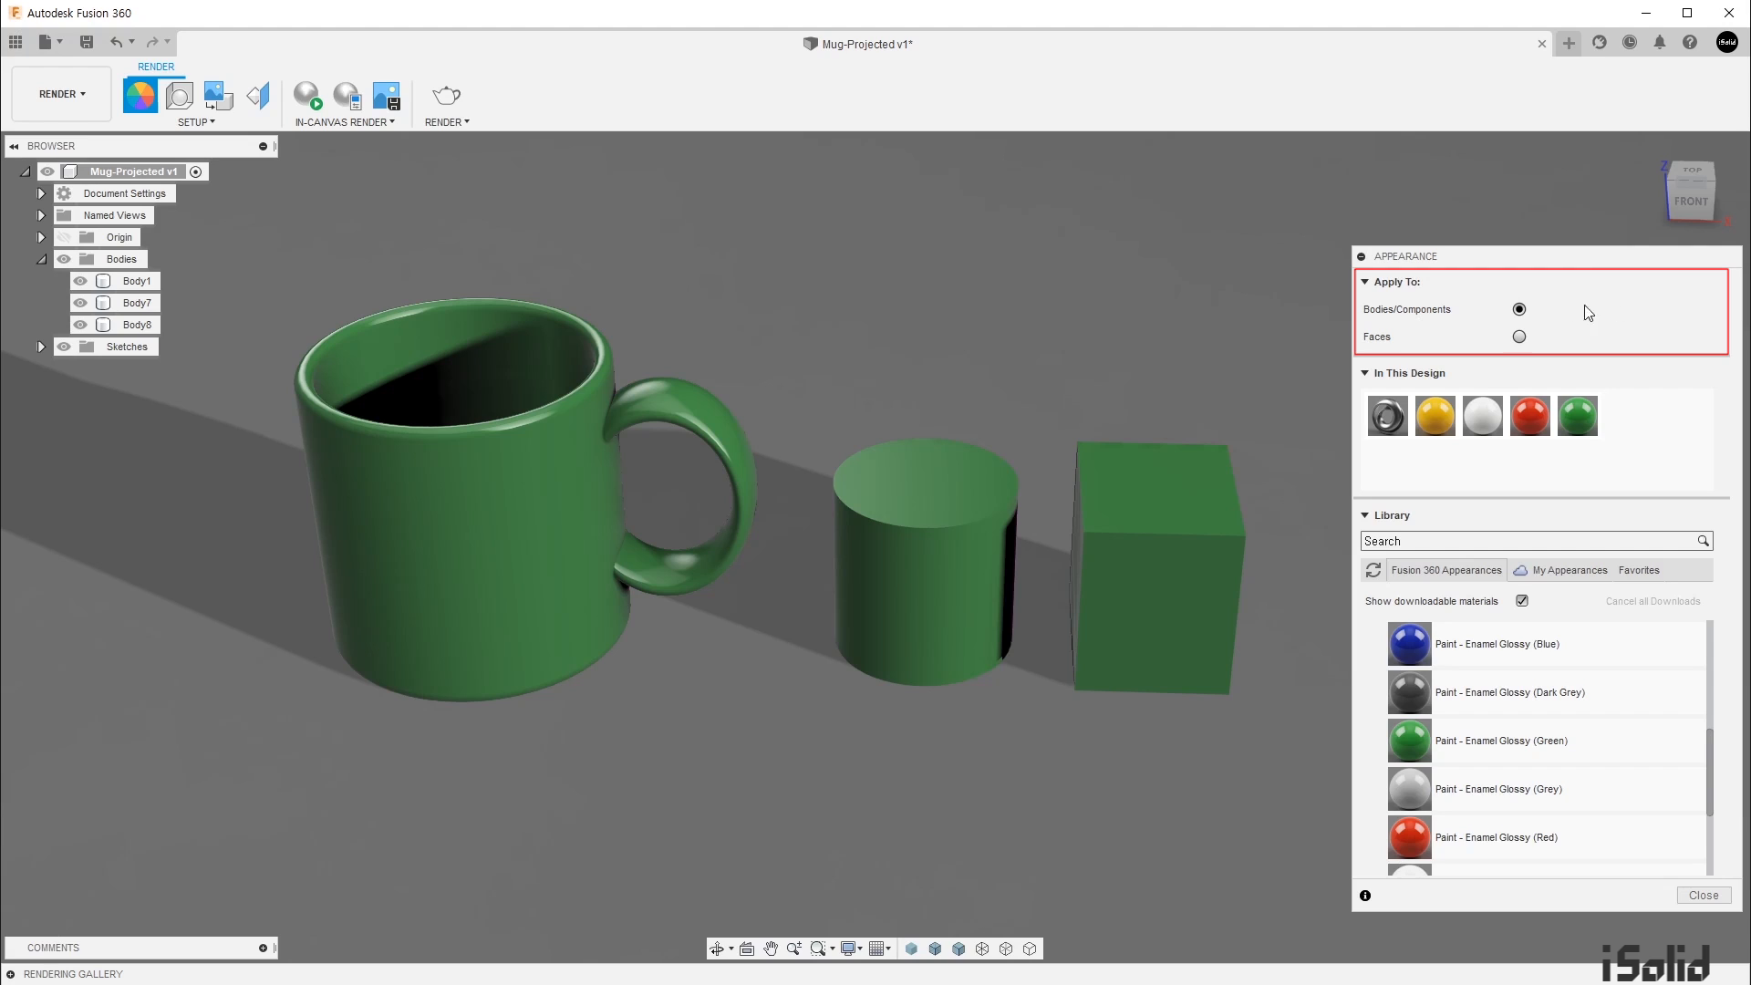
Step: Apply Paint - Enamel Glossy (Yellow) to only the mug's outer side face, and return the application target to Bodies/Components
left_click(1520, 337)
left_click_drag(1436, 416, 548, 512)
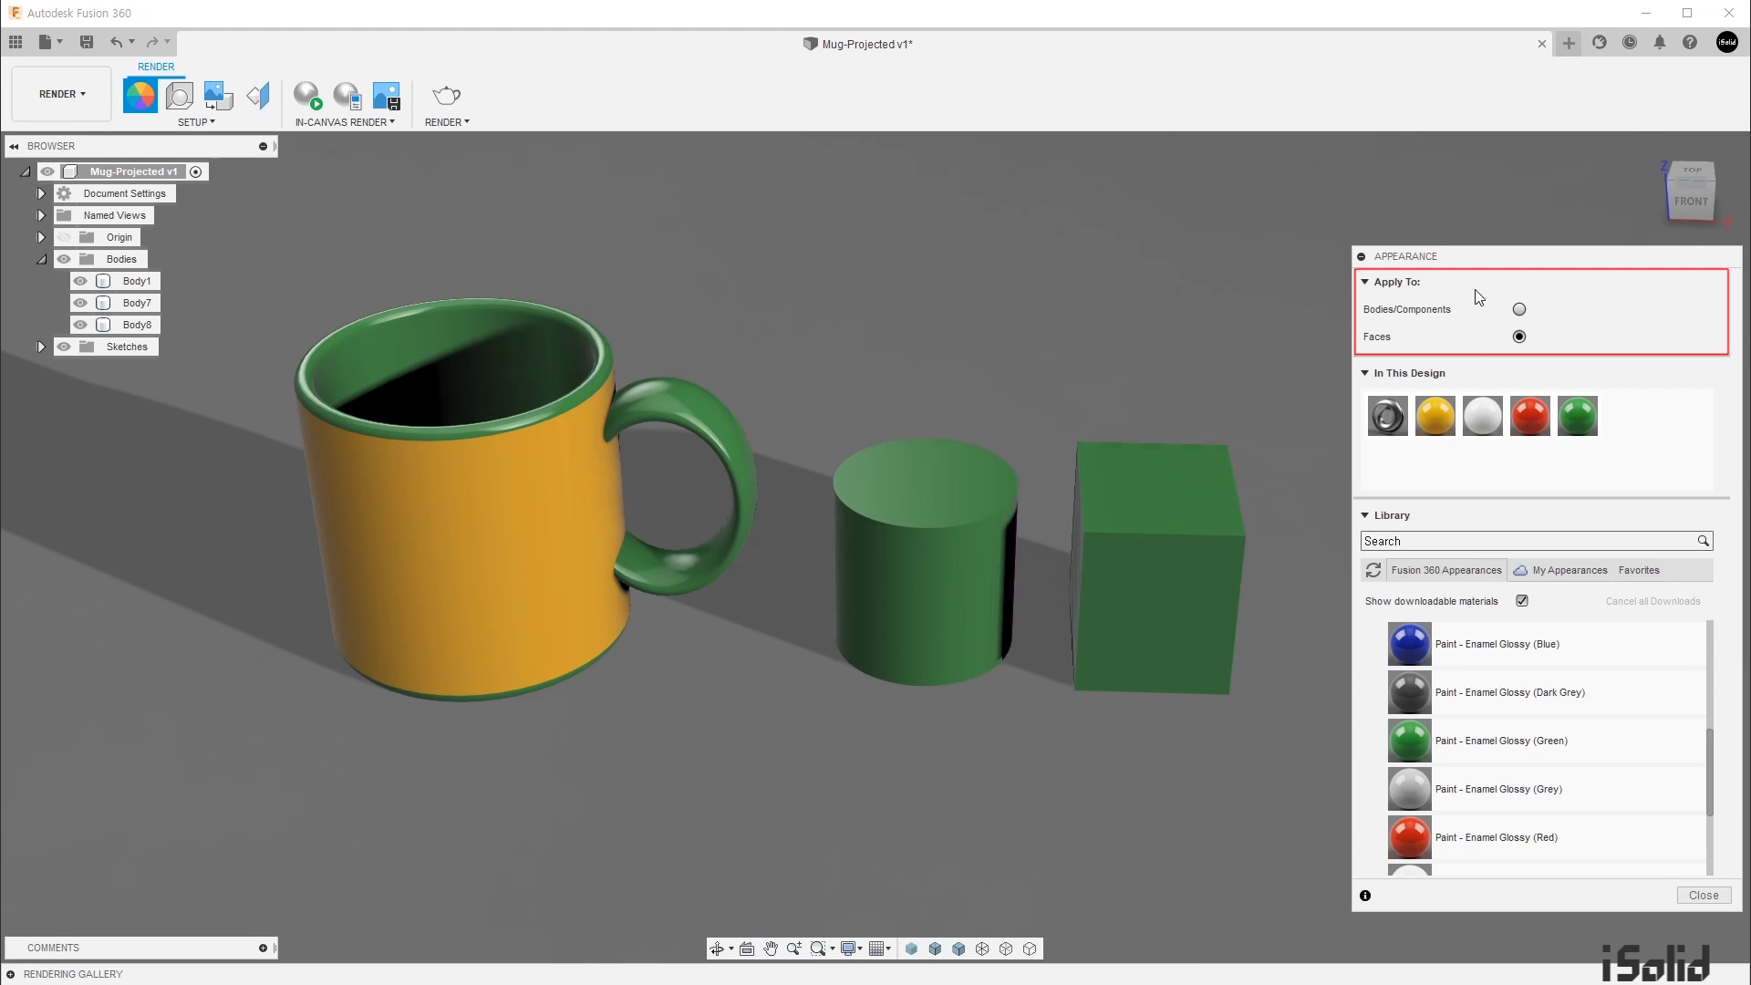
left_click(1519, 310)
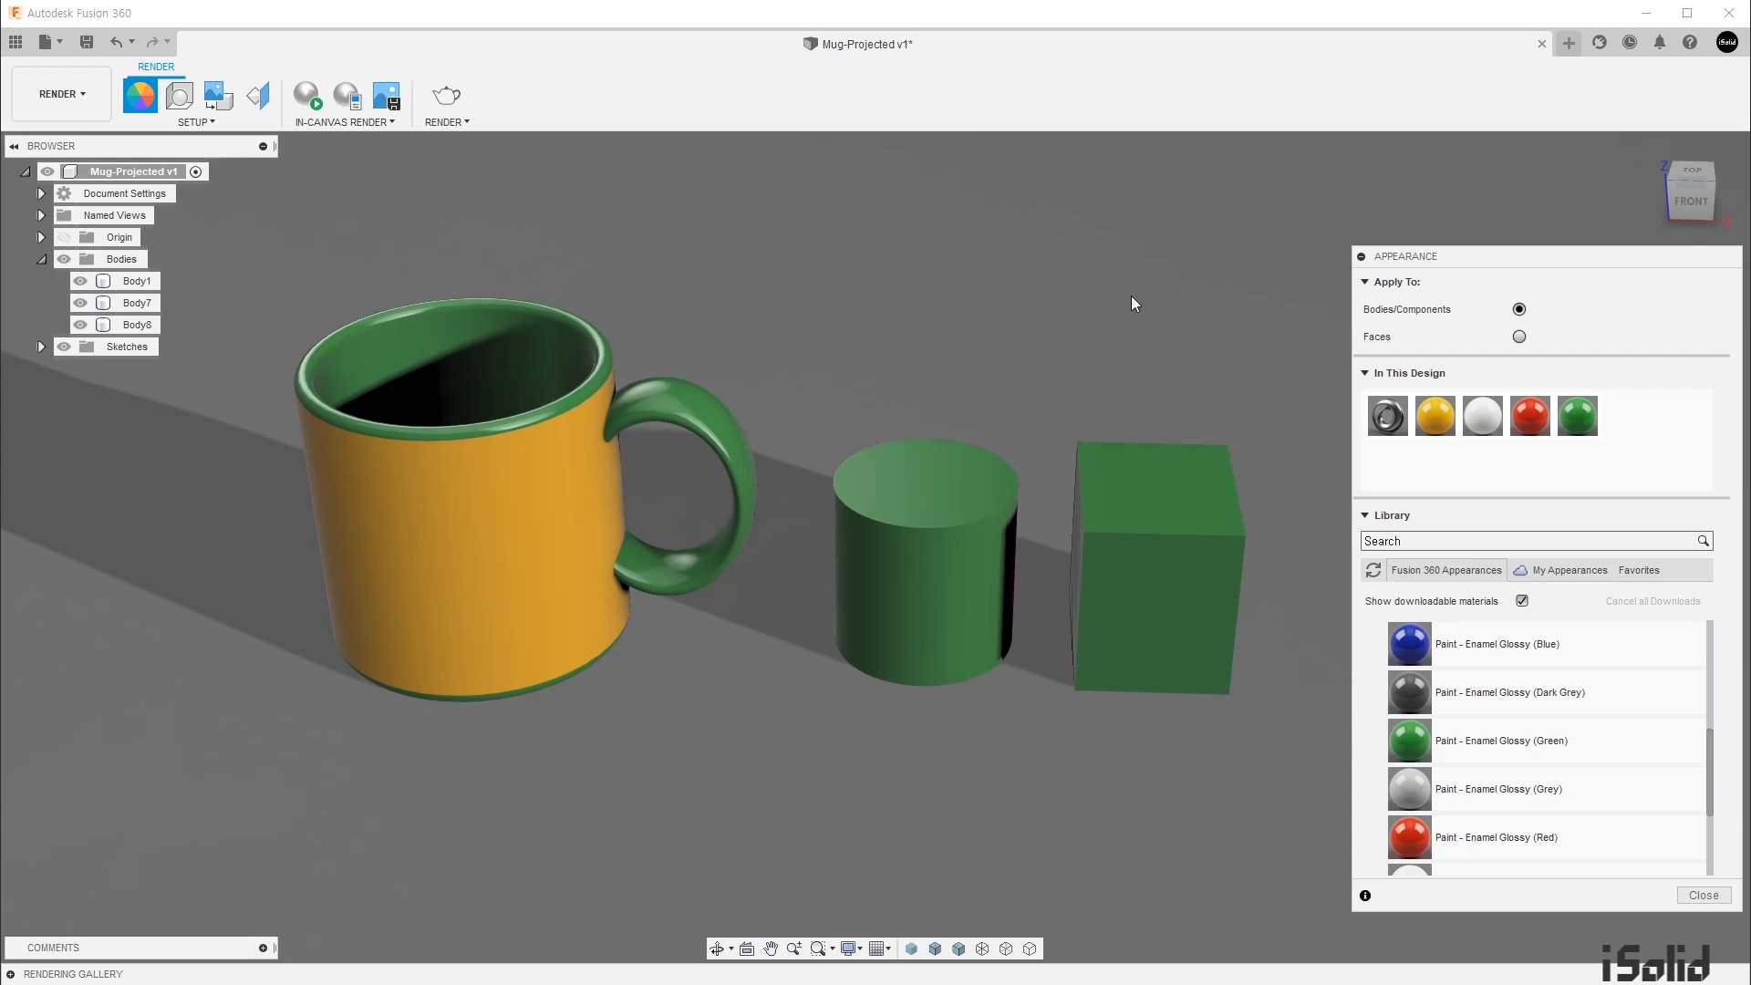
Step: Apply Enamel Glossy (Red) to the top faces of the cylinder and box, and replace the design's green appearance with Enamel Glossy (Blue)
left_click(923, 479)
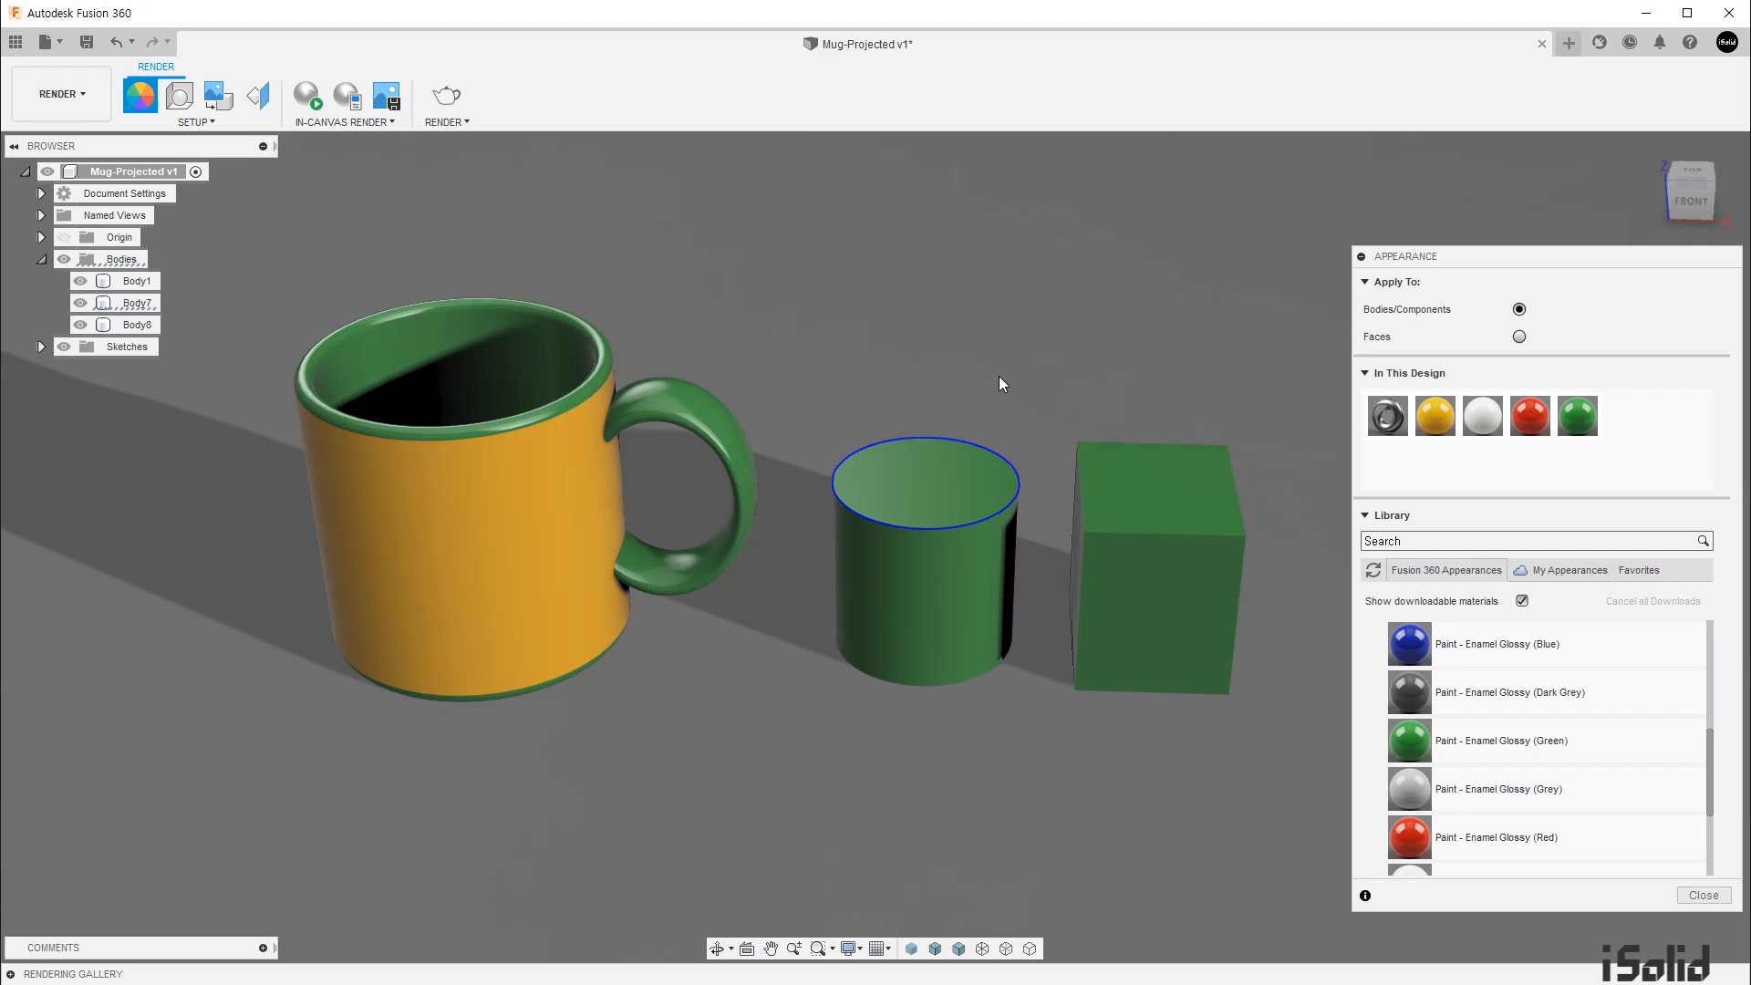
left_click(1167, 478)
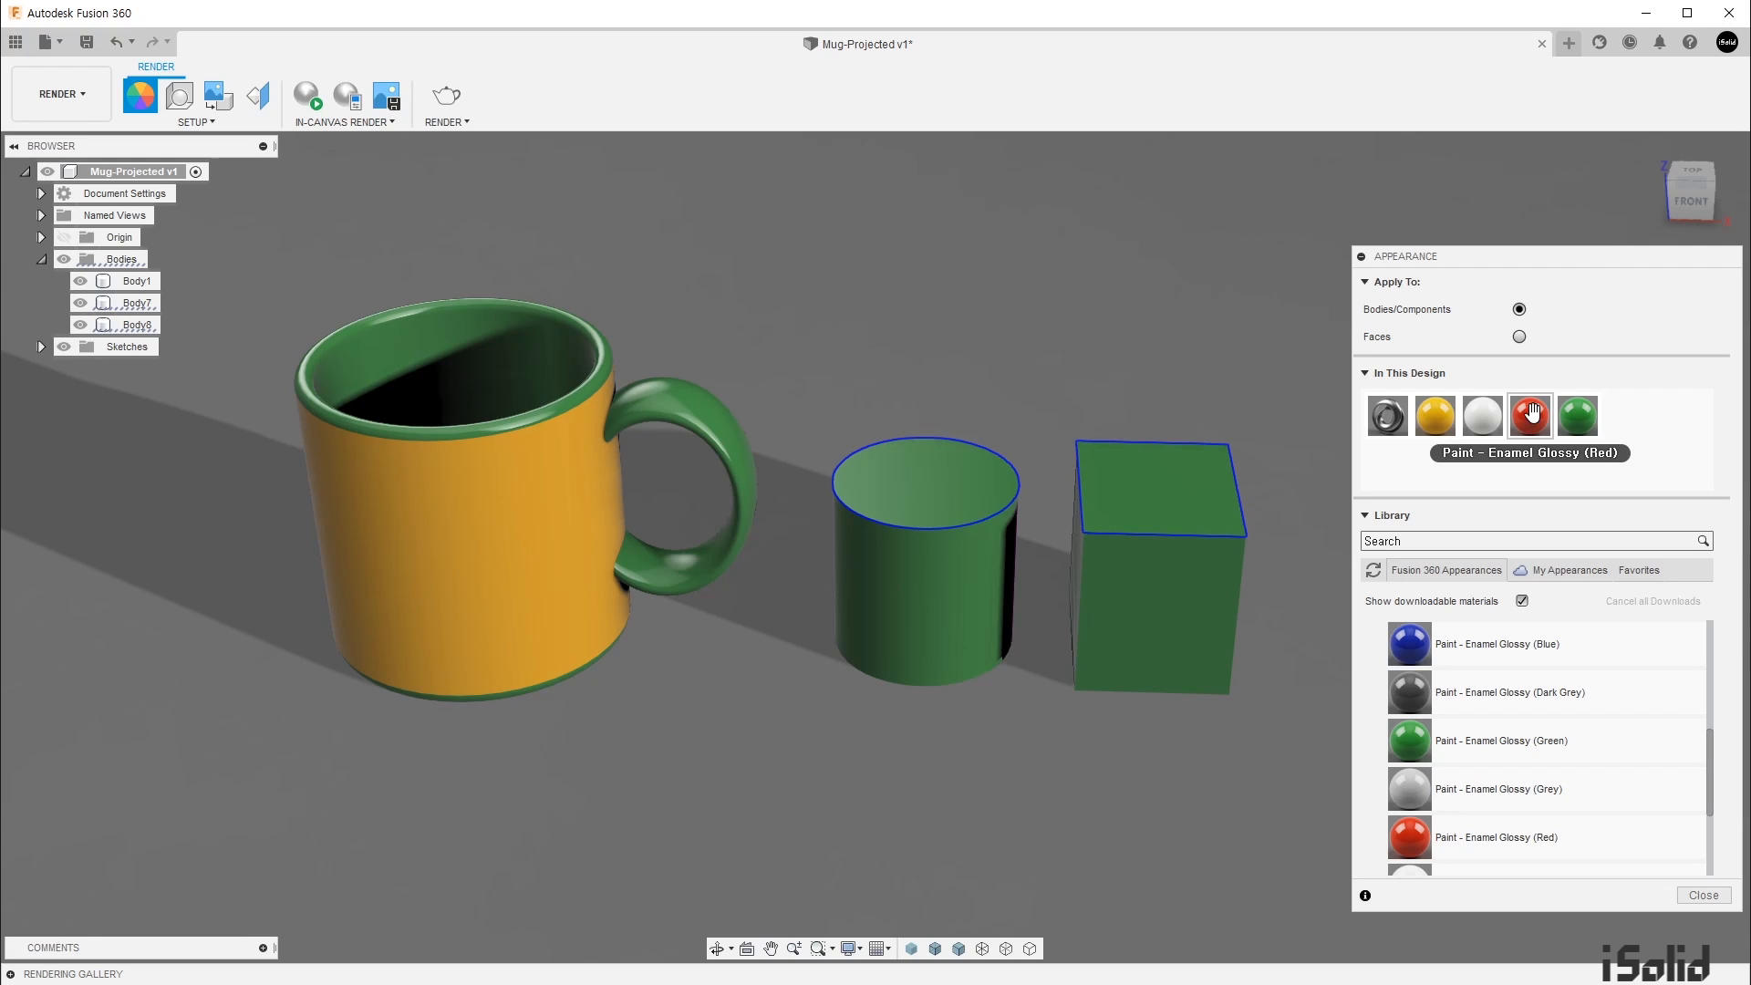
left_click_drag(1532, 413, 1170, 457)
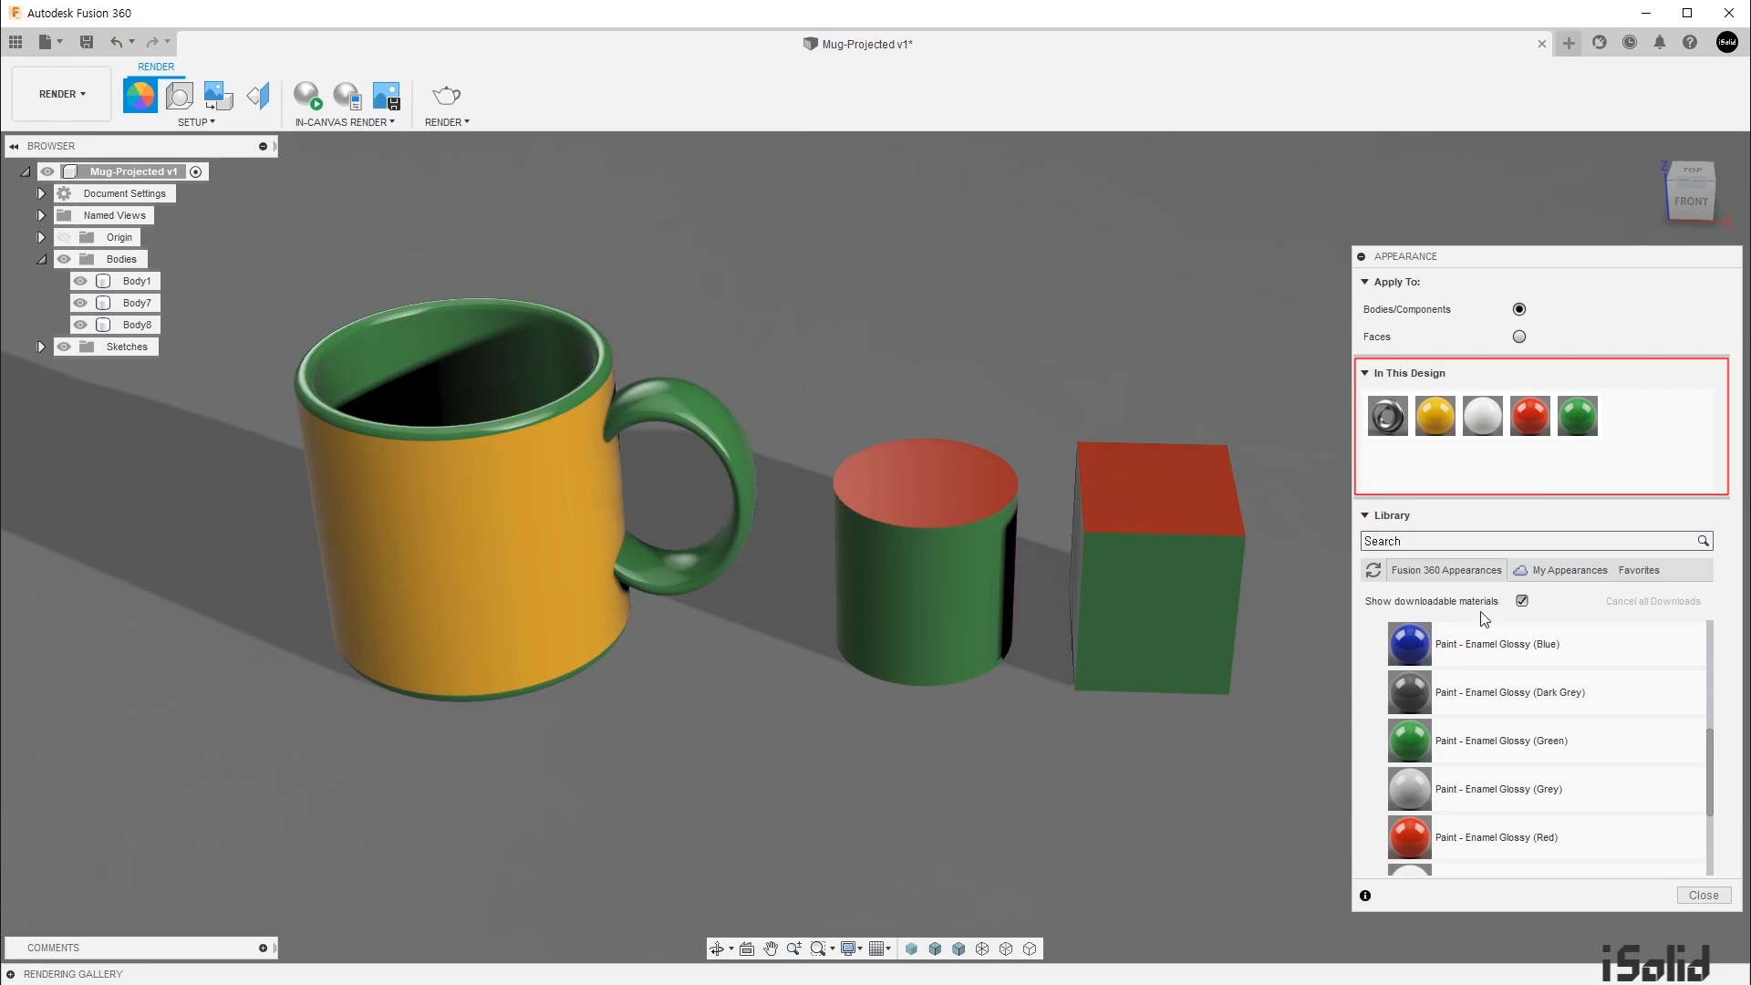
left_click_drag(1412, 642, 1572, 418)
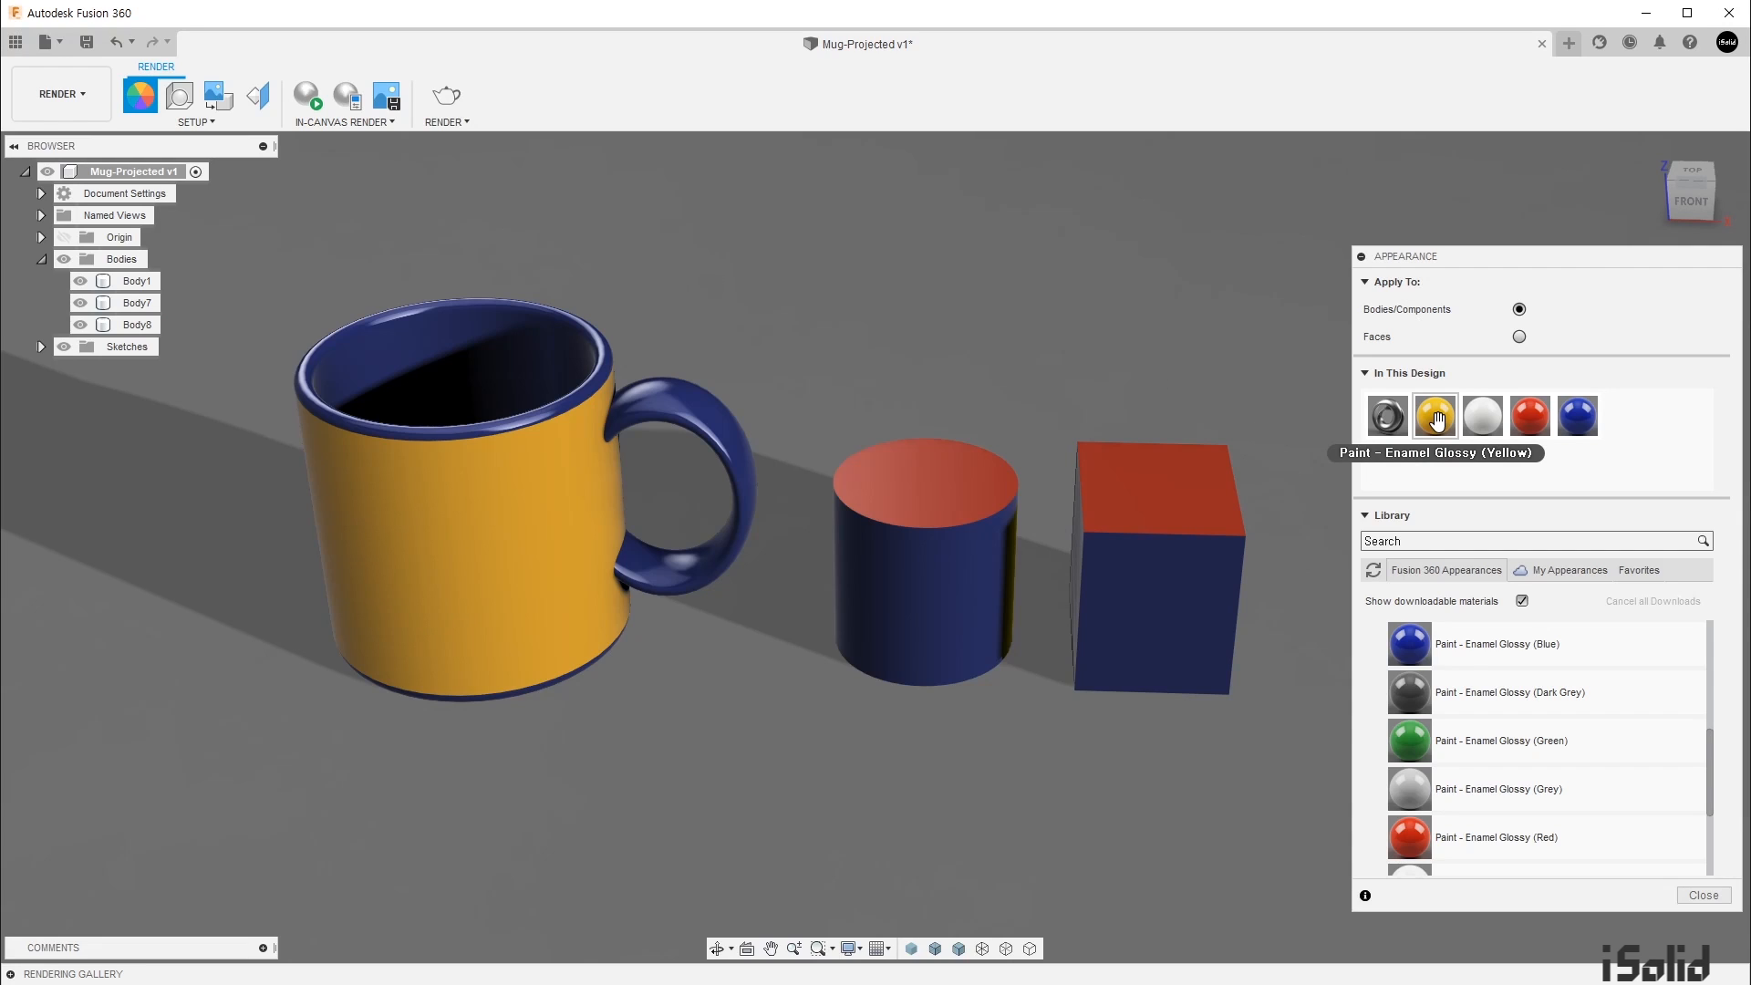
Step: Apply Enamel Glossy (Yellow) to the box while keeping its face appearance, and replace it with Enamel Glossy (White), removing the face appearance
left_click_drag(1437, 420, 1173, 525)
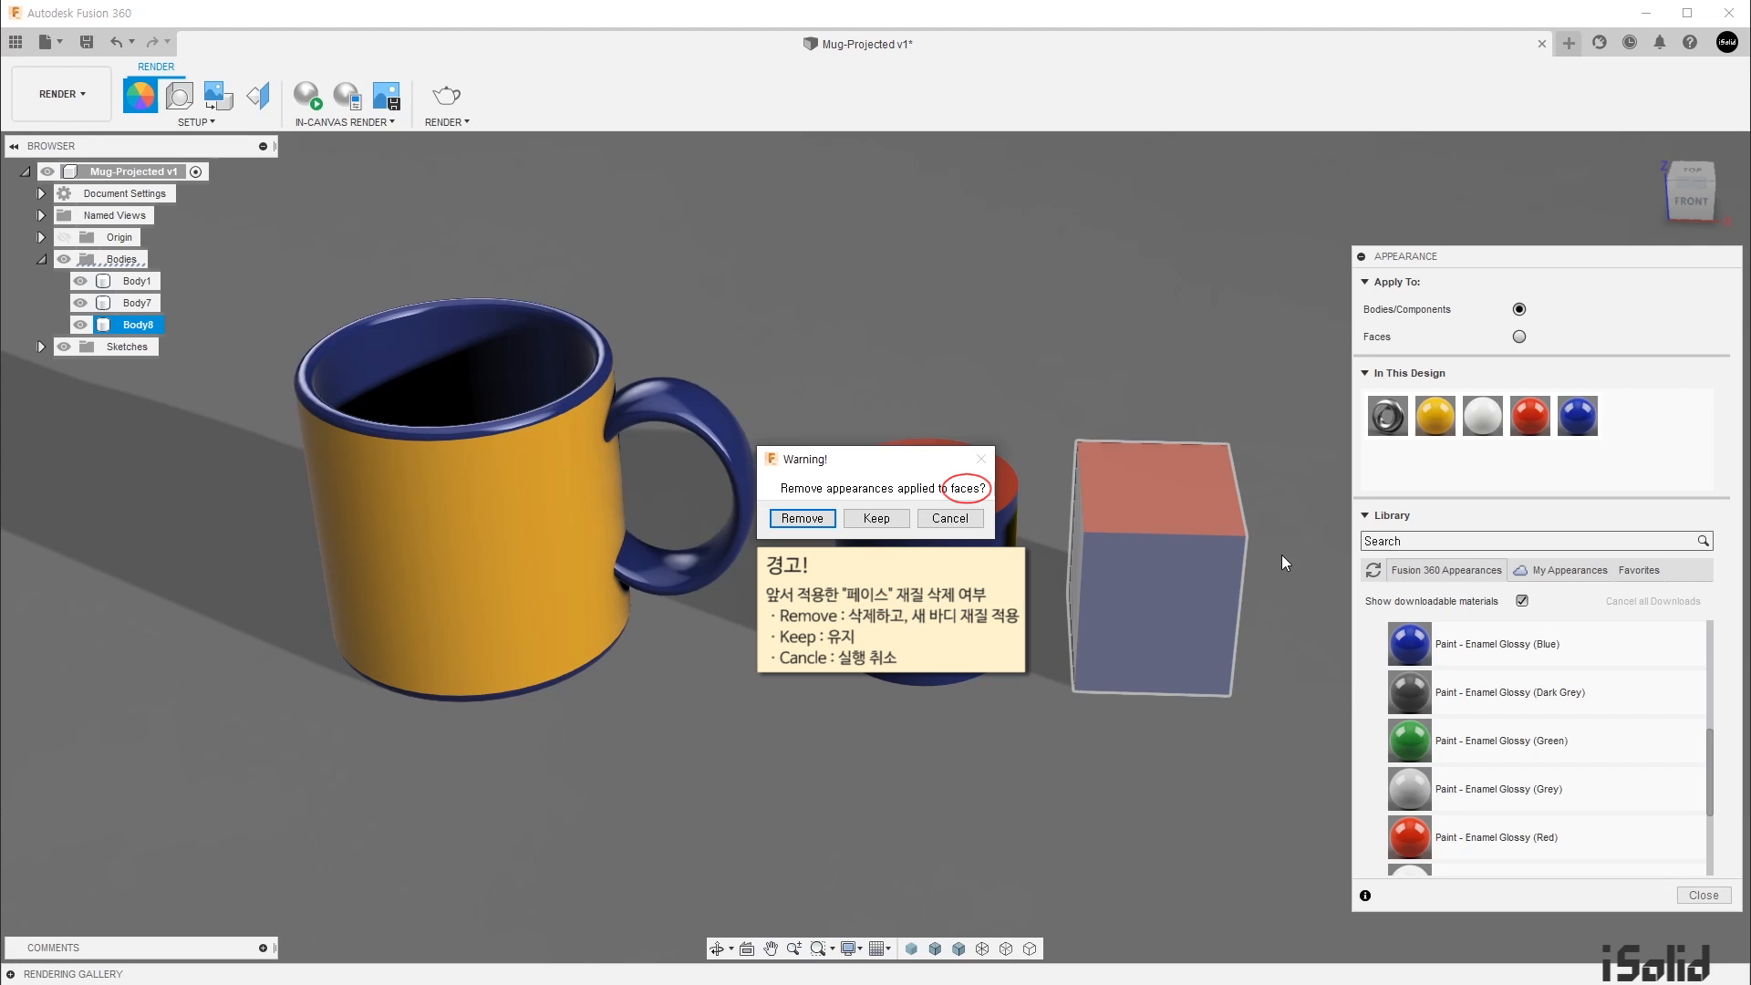
left_click(901, 522)
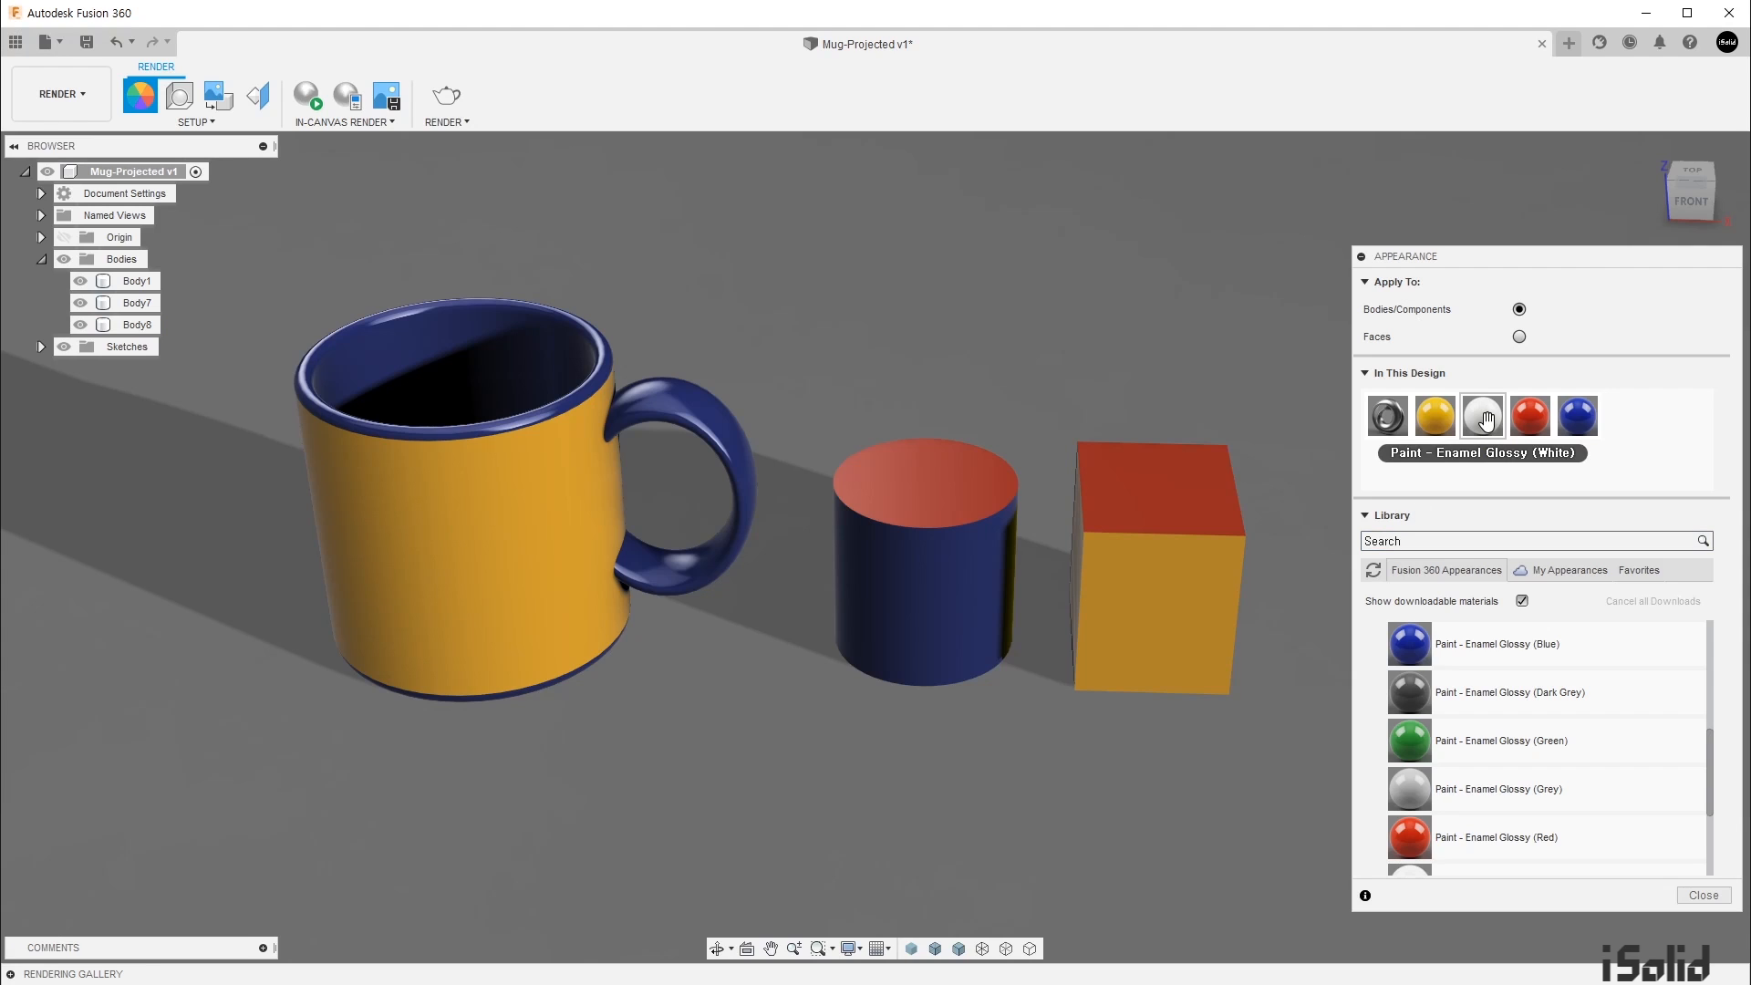
left_click_drag(1487, 417, 1184, 515)
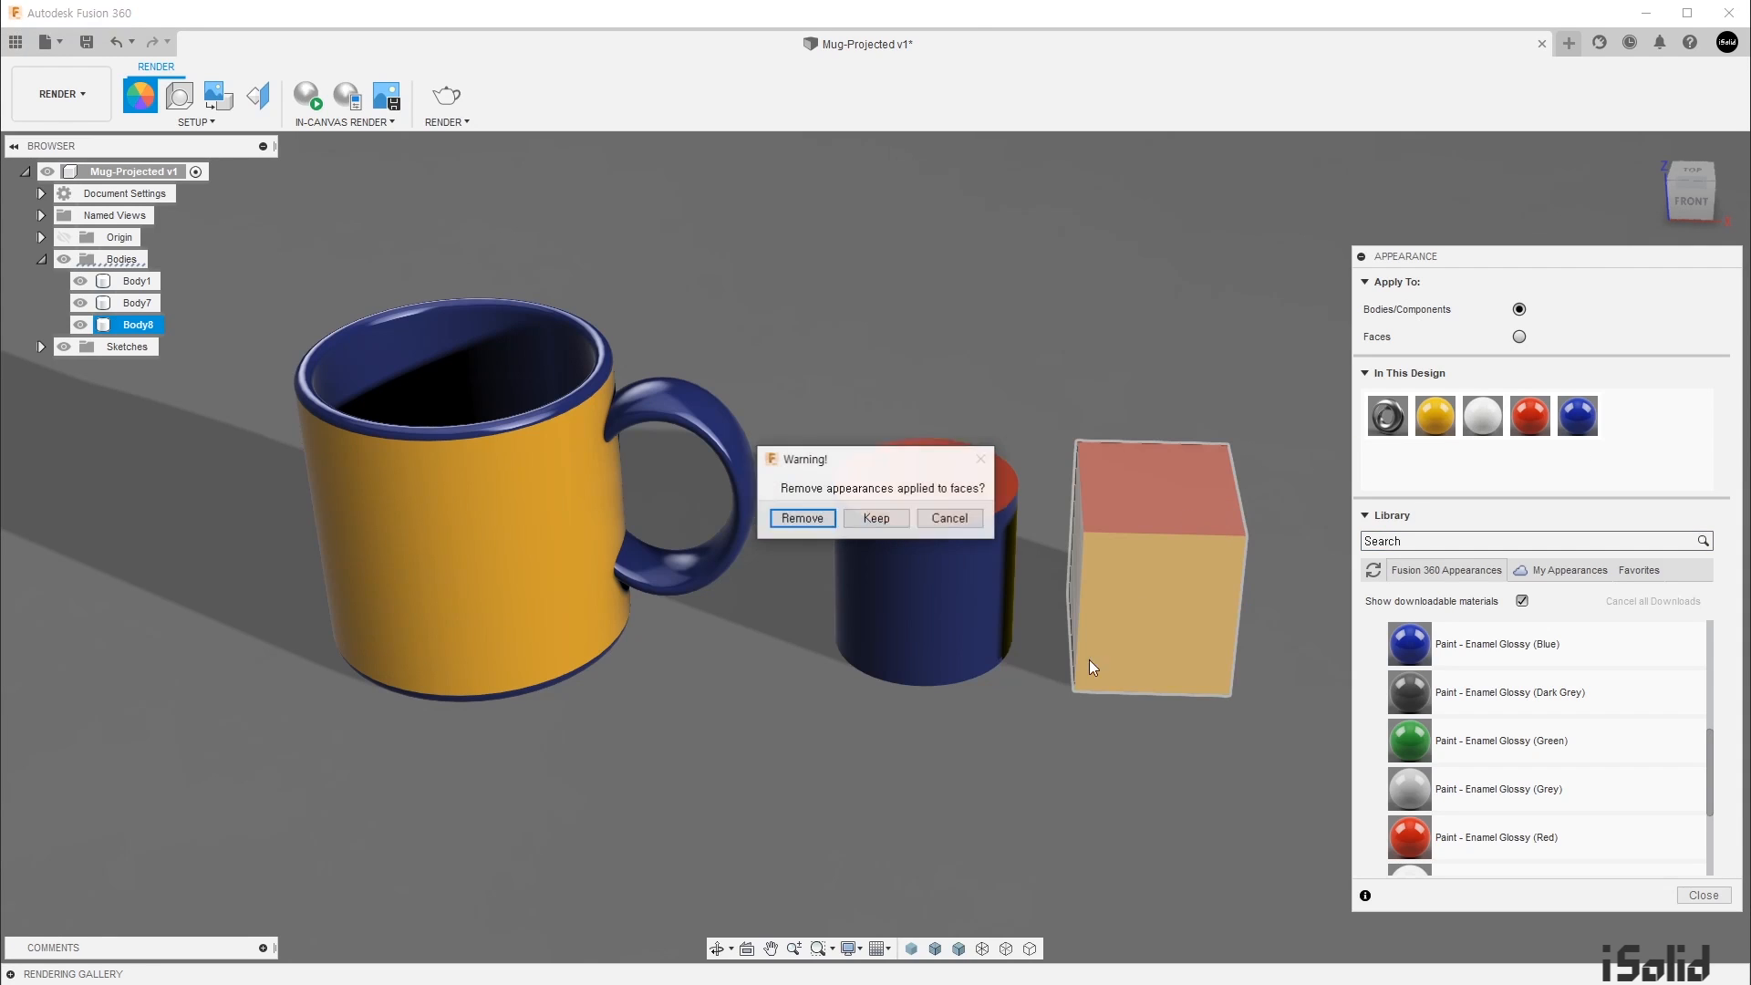
left_click(803, 518)
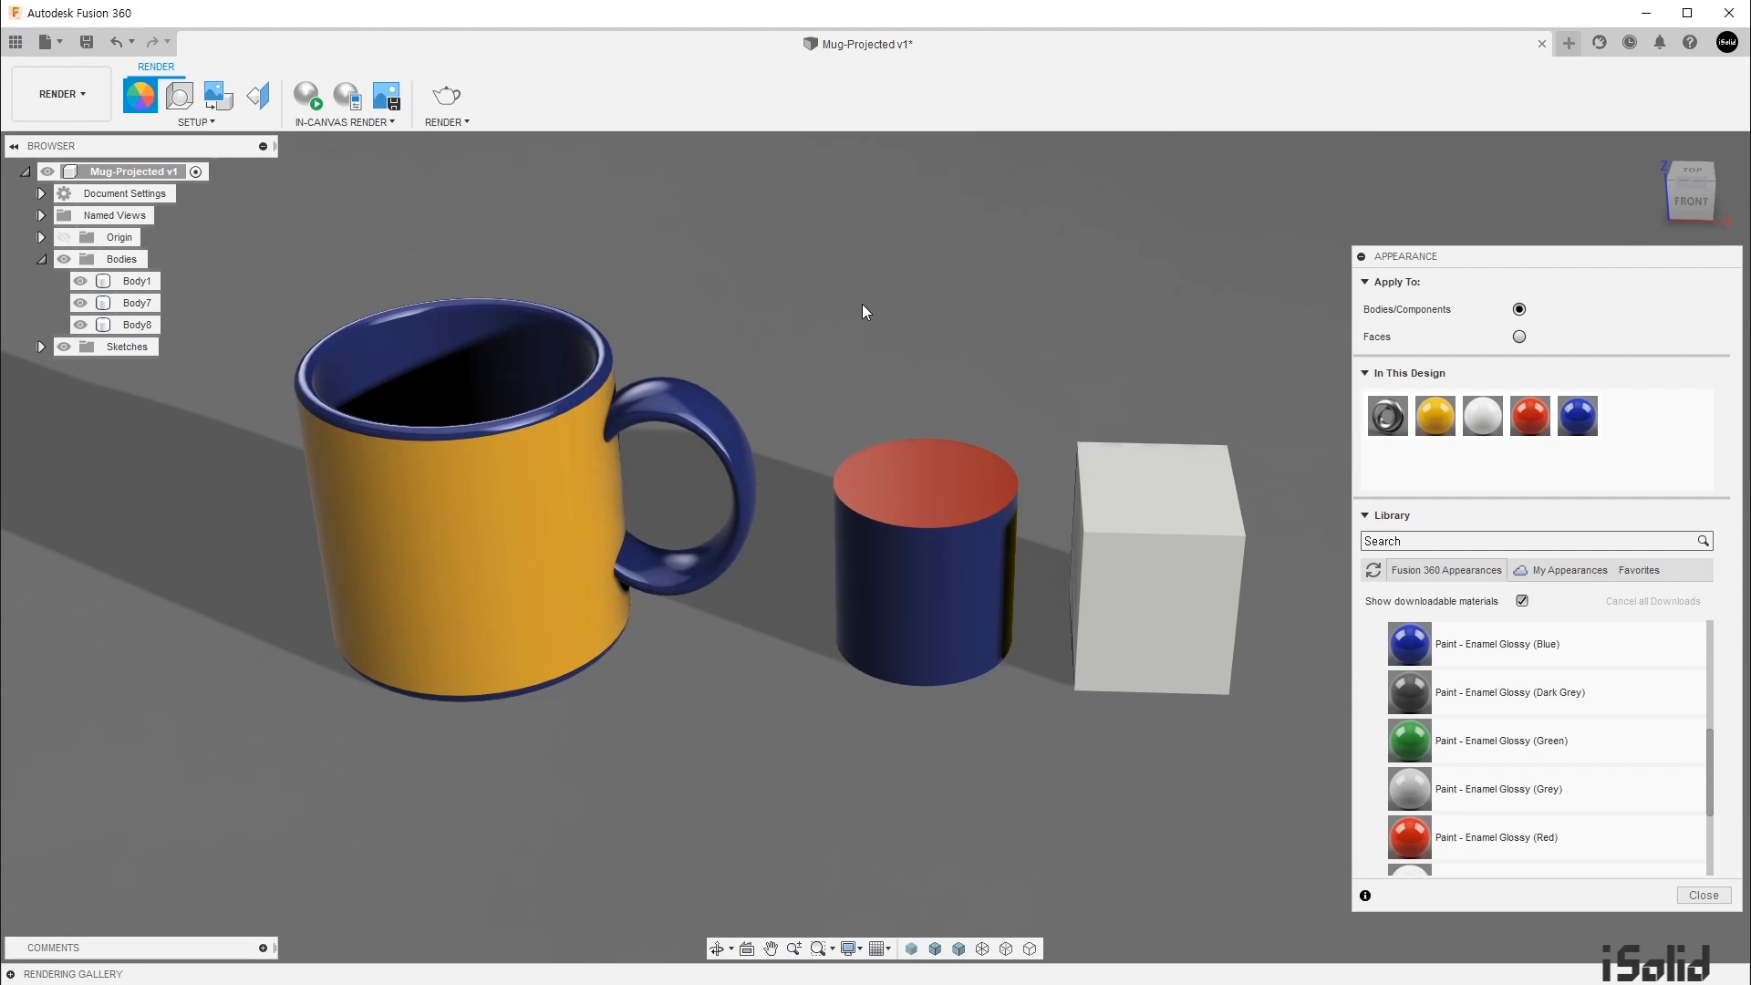
left_click(971, 458)
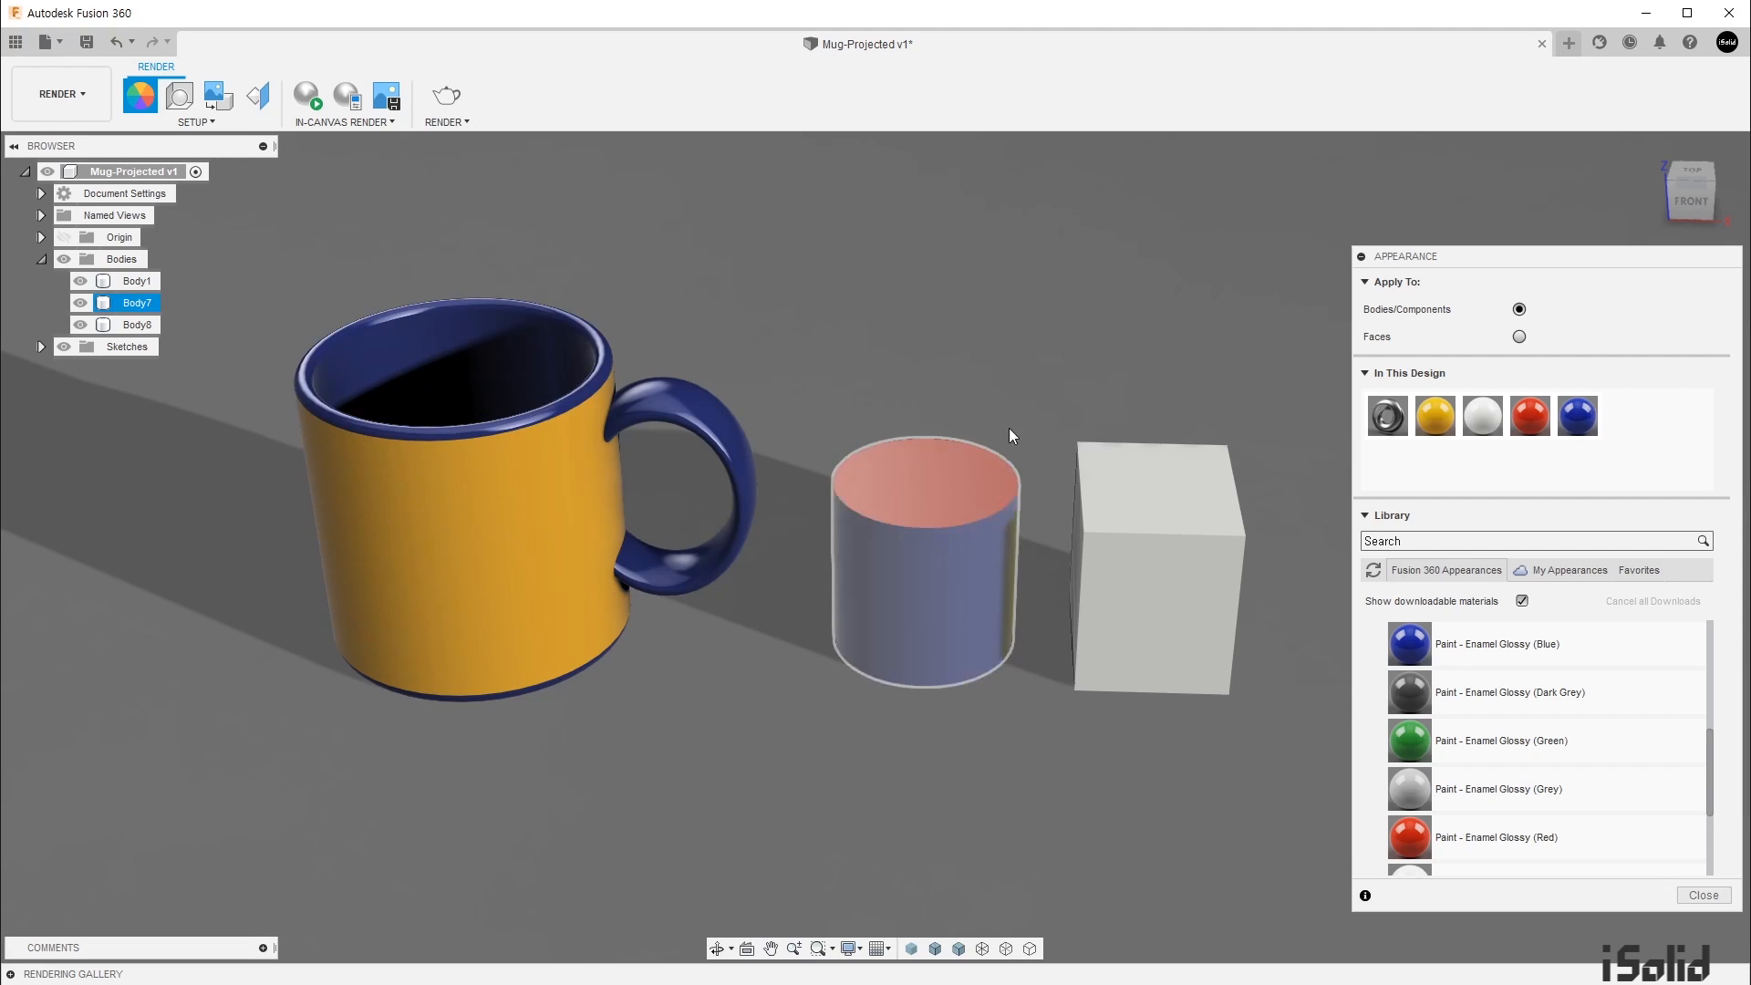
left_click(1009, 429)
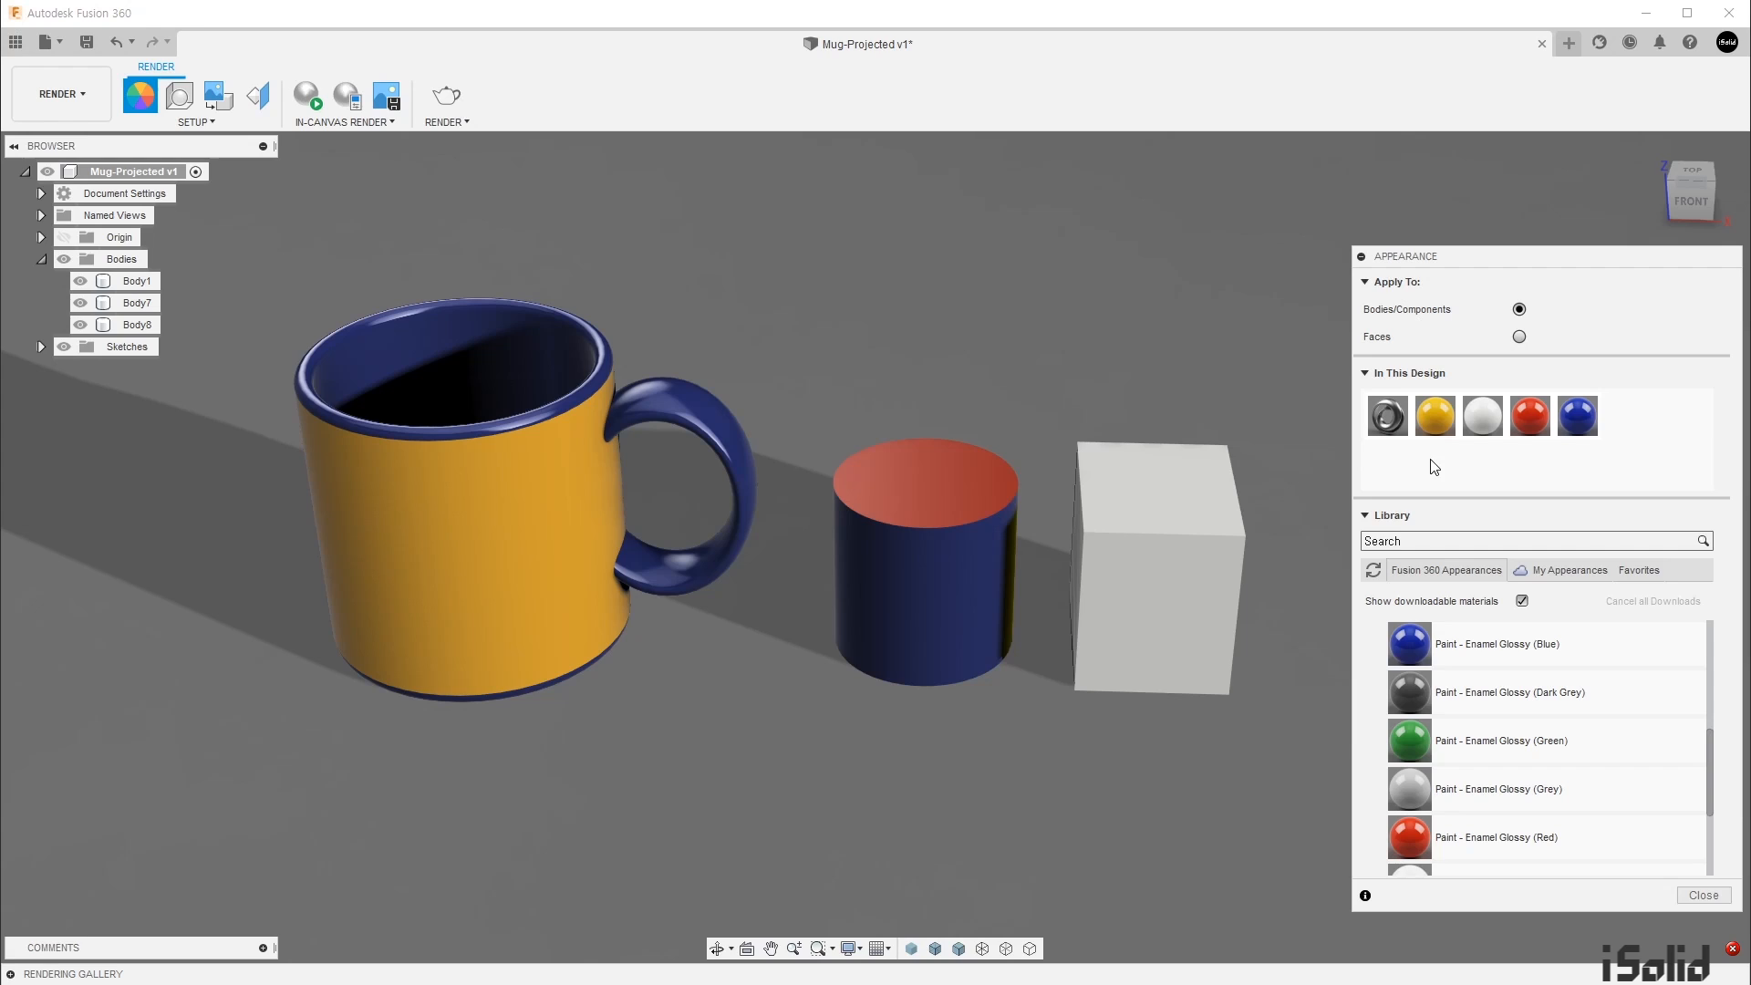
Step: Rename the design's yellow enamel appearance as Mug Body and set its color to RGB 213, 0, 255
right_click(1438, 422)
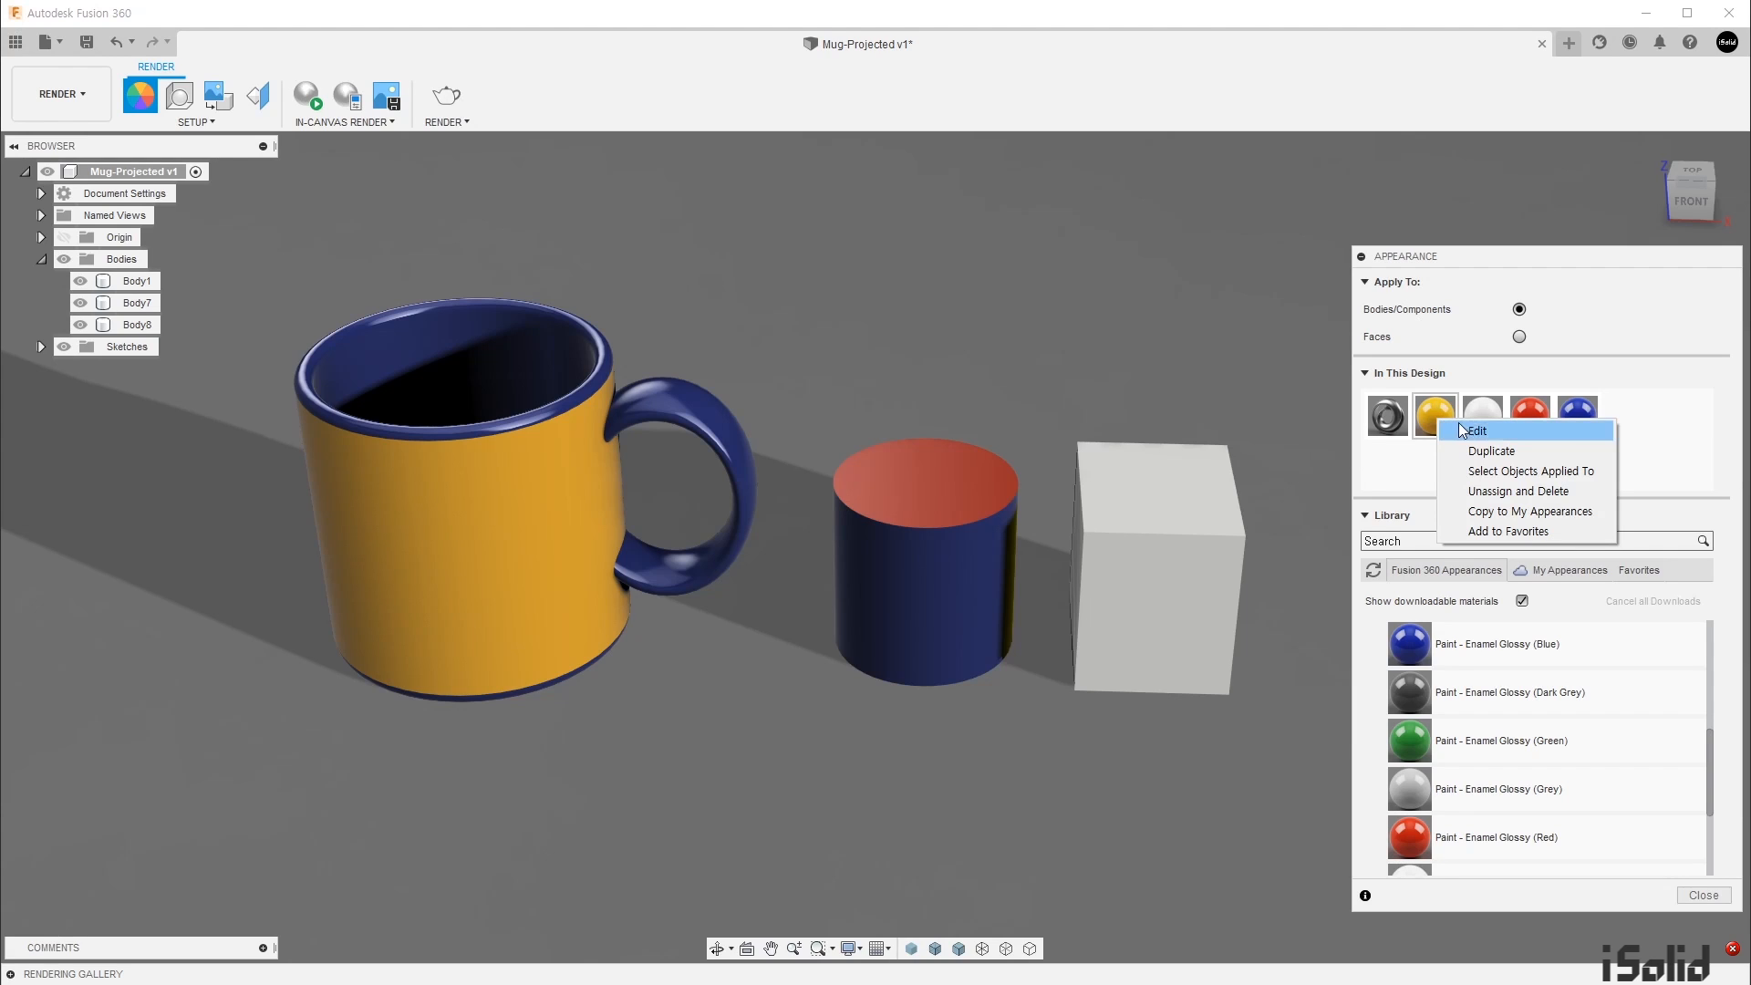
left_click(1520, 432)
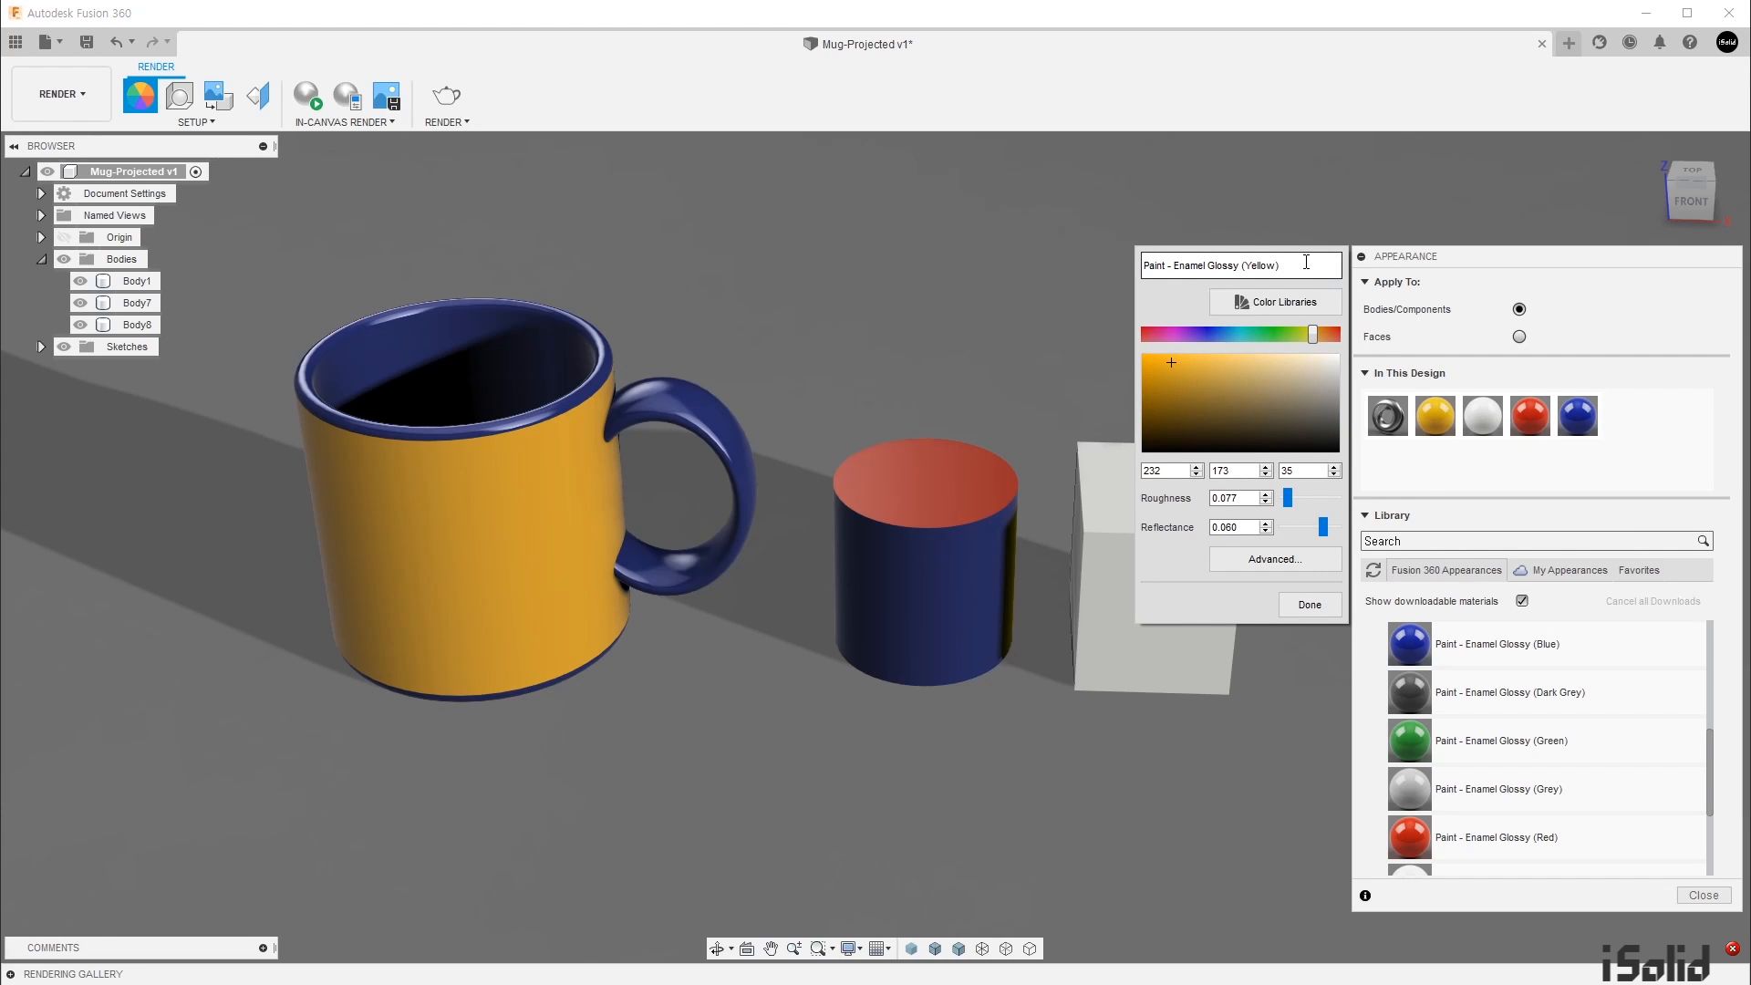
left_click_drag(1306, 262, 1087, 265)
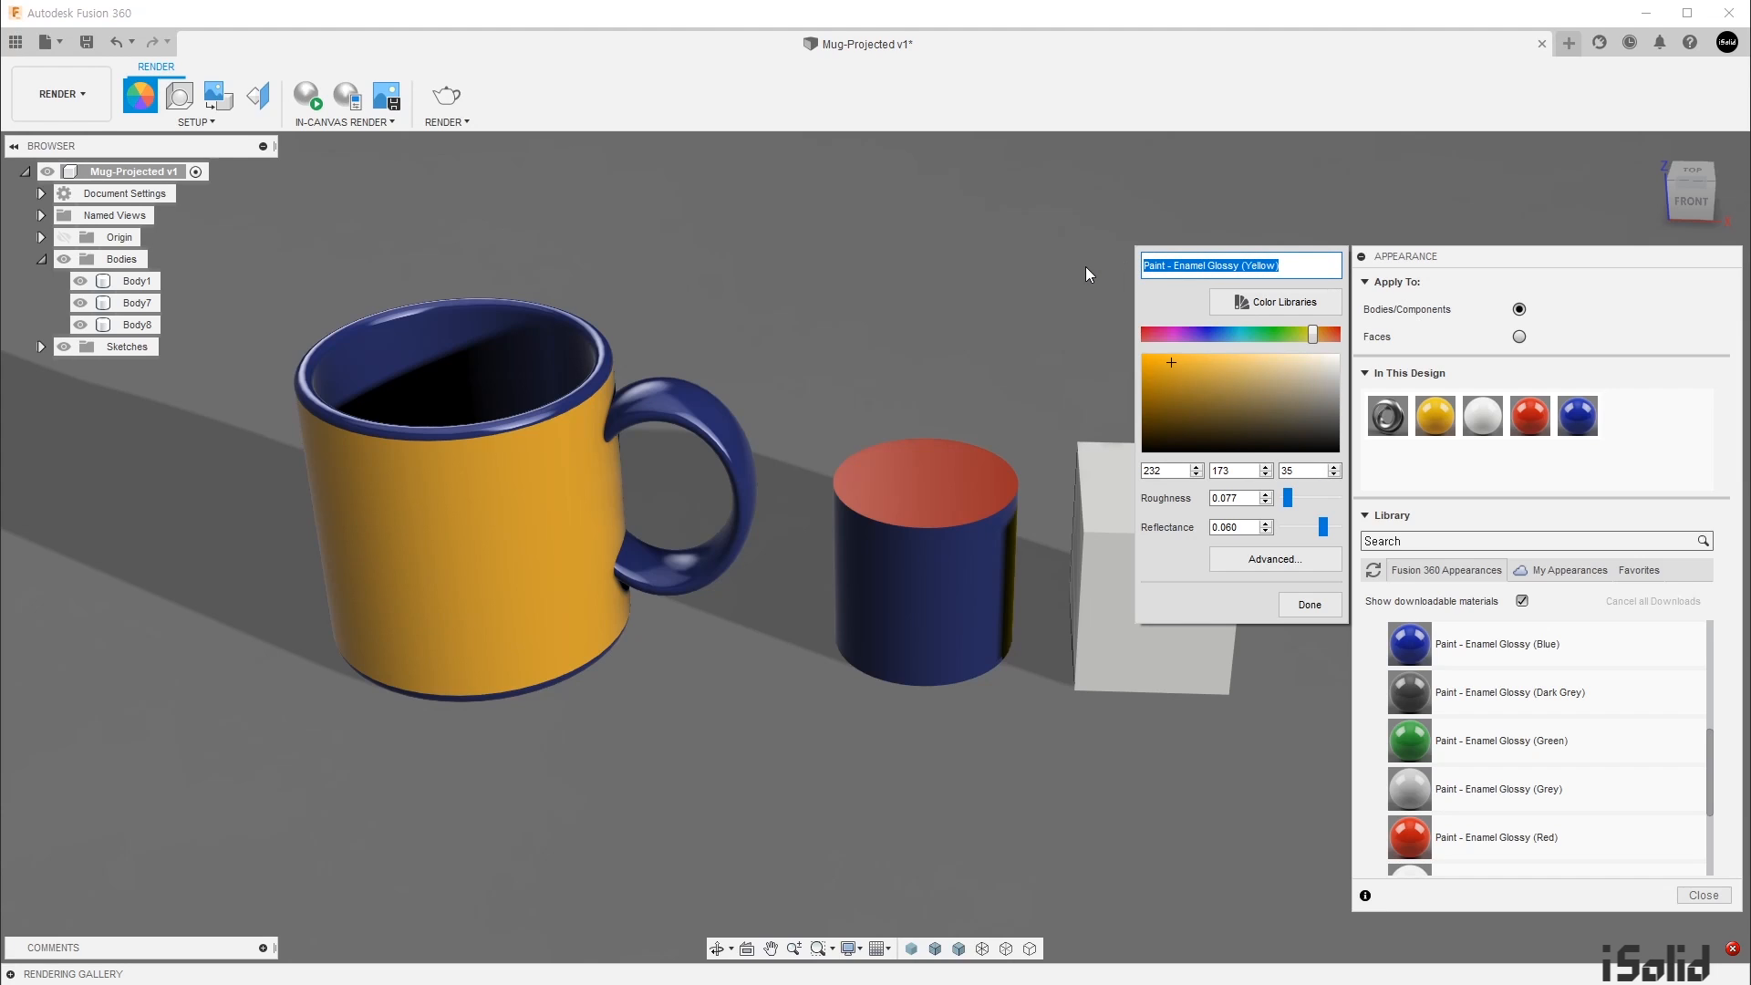
type("Mug Body")
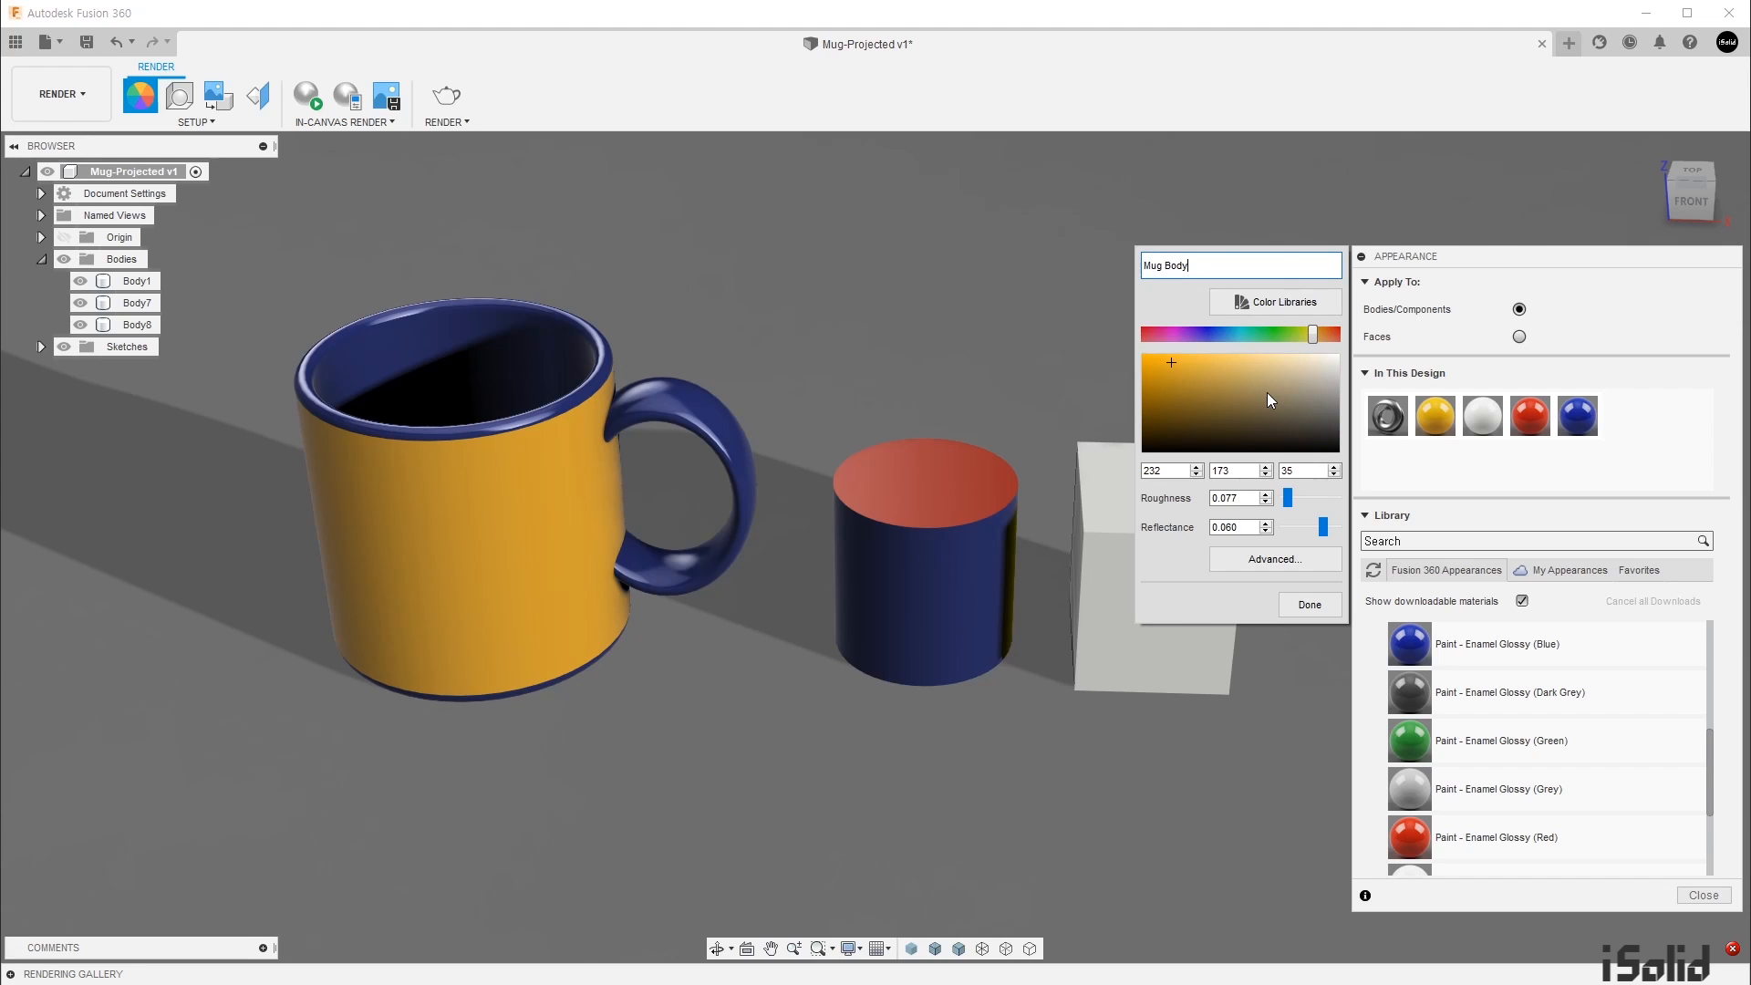
left_click_drag(1313, 336, 1181, 373)
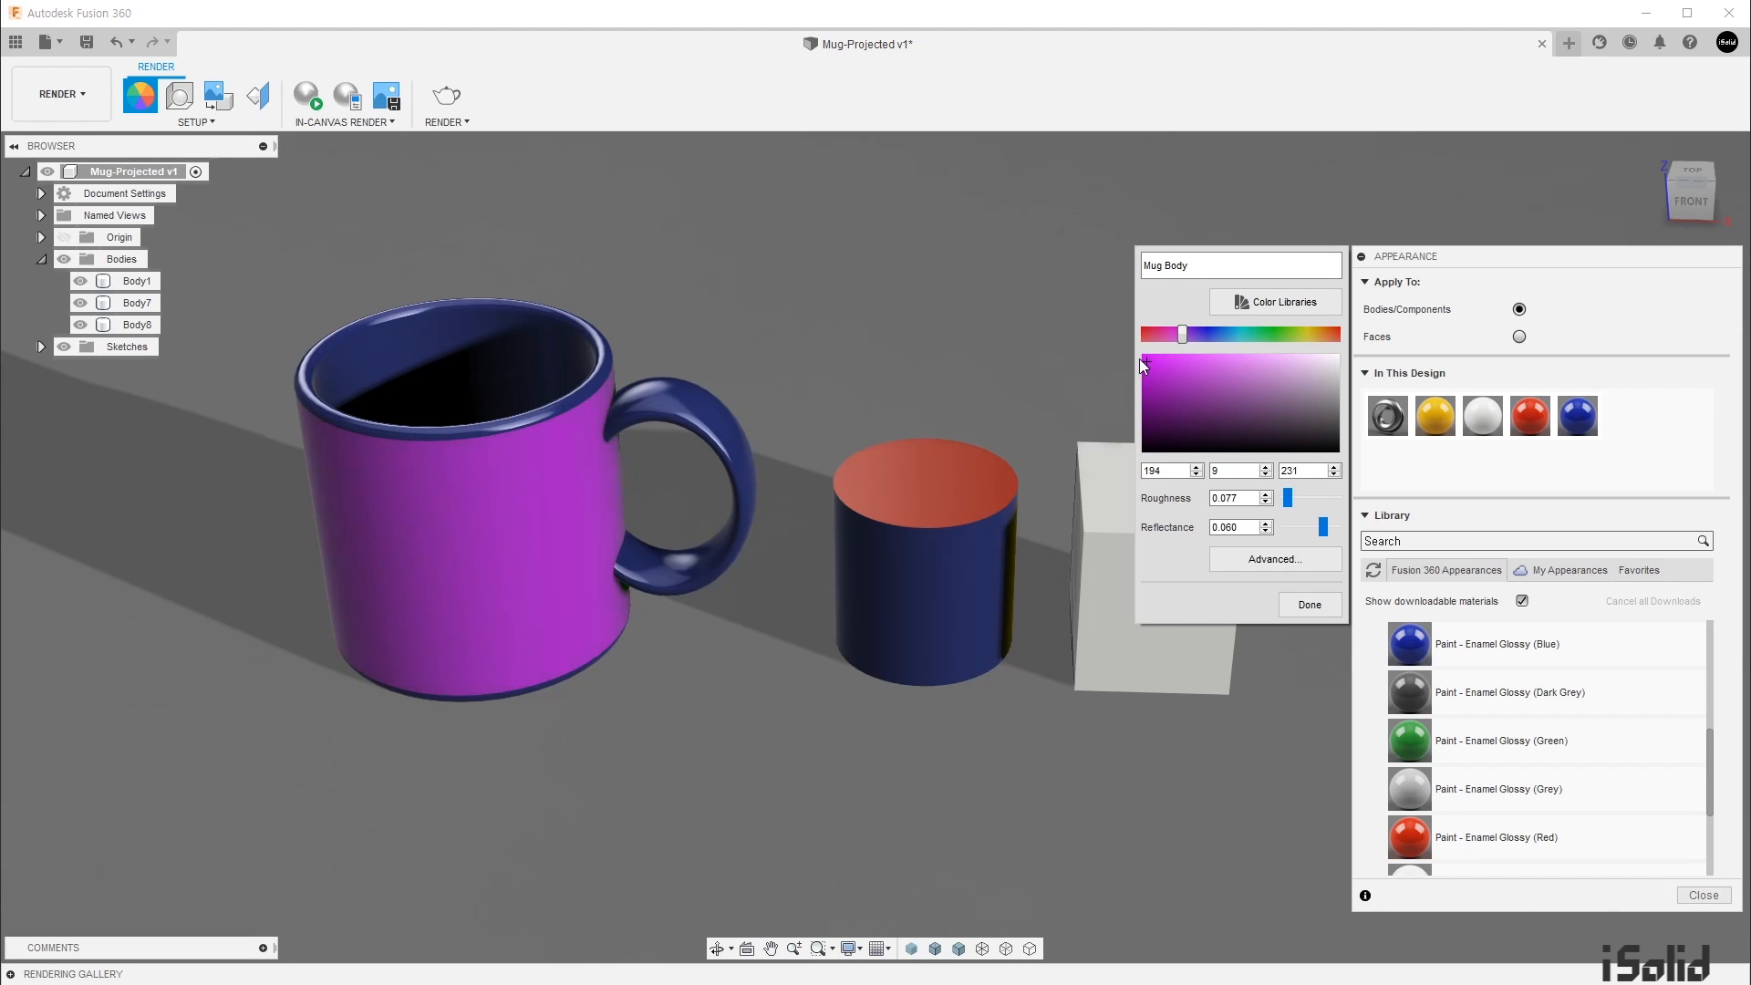
left_click_drag(1146, 361, 1104, 340)
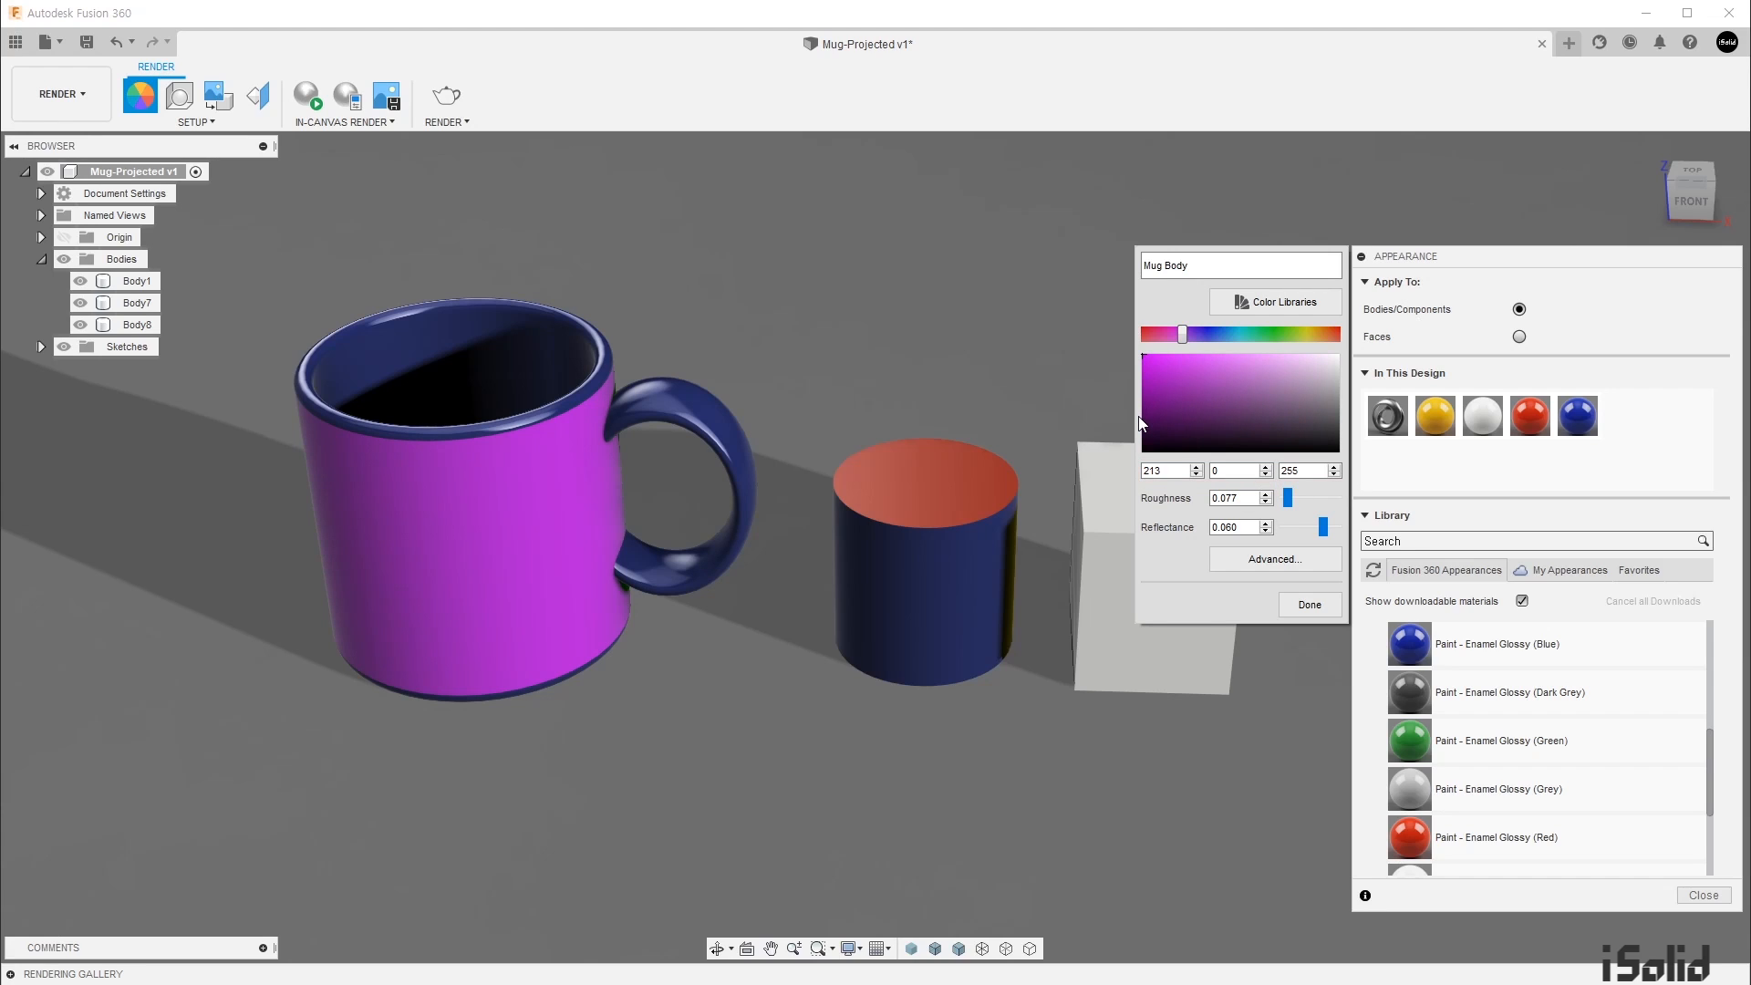
Step: Set the Mug Body appearance's color to PANTONE 18-1049 TCX Thai Curry from the color libraries
left_click(1296, 312)
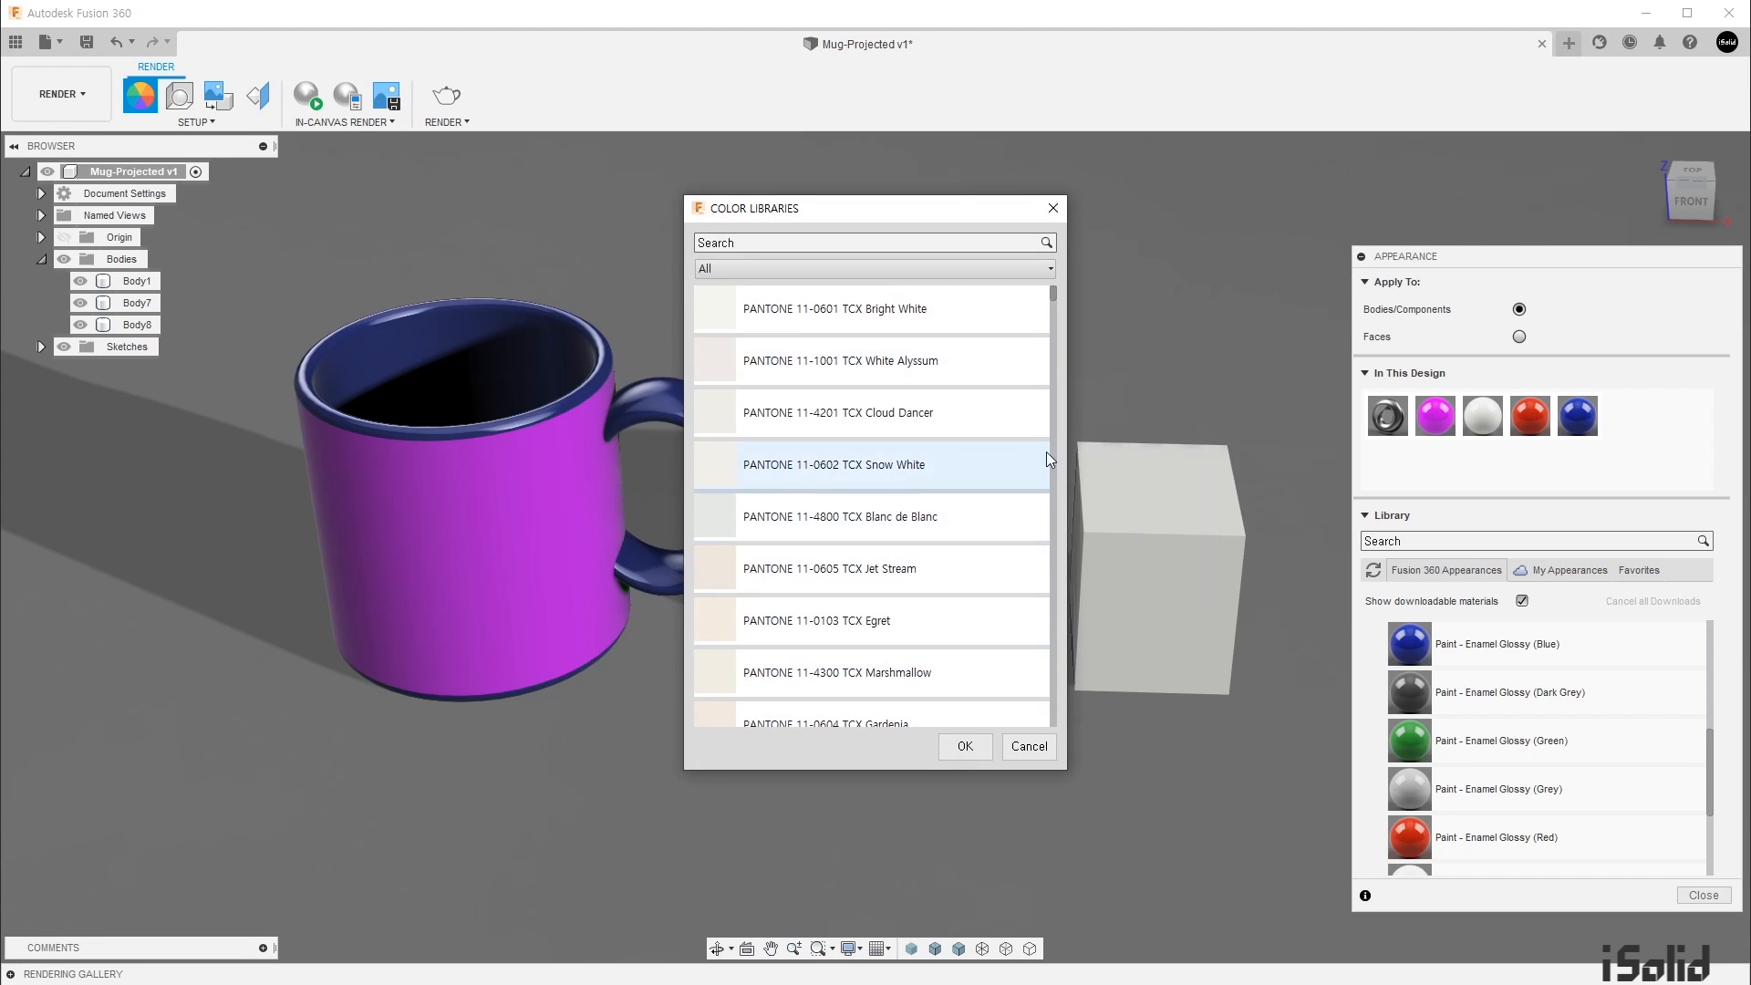
left_click_drag(1053, 292, 1054, 391)
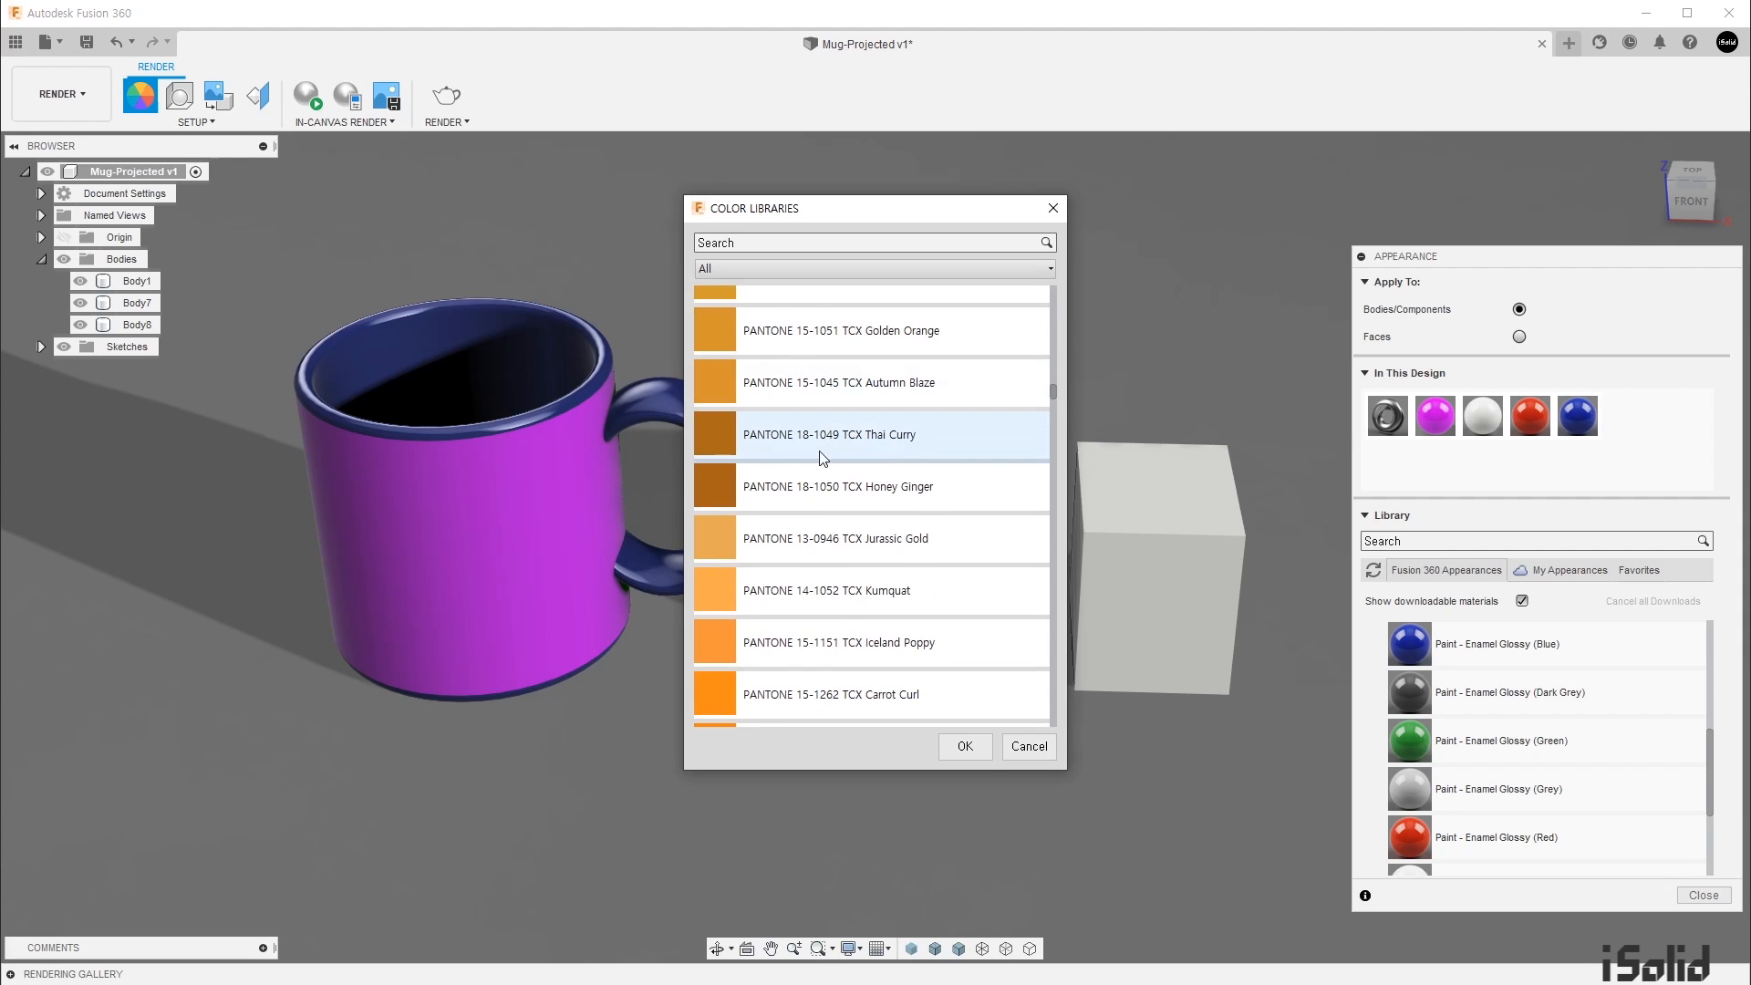
left_click(719, 436)
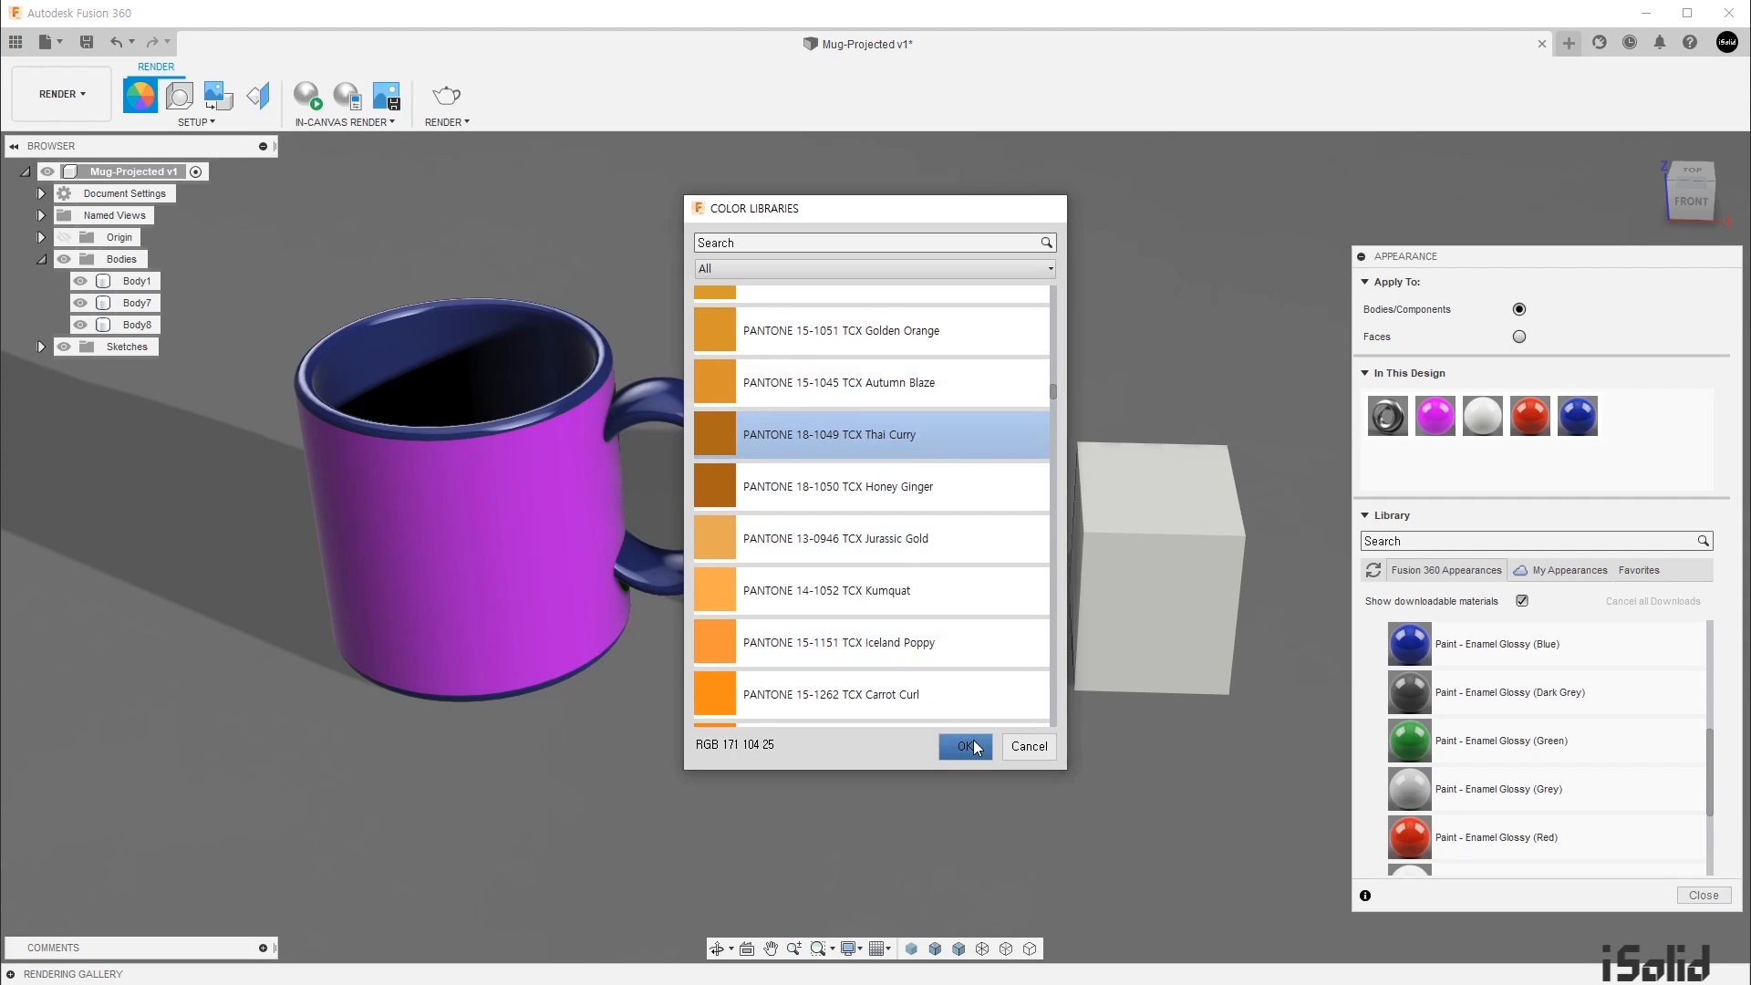
left_click(967, 746)
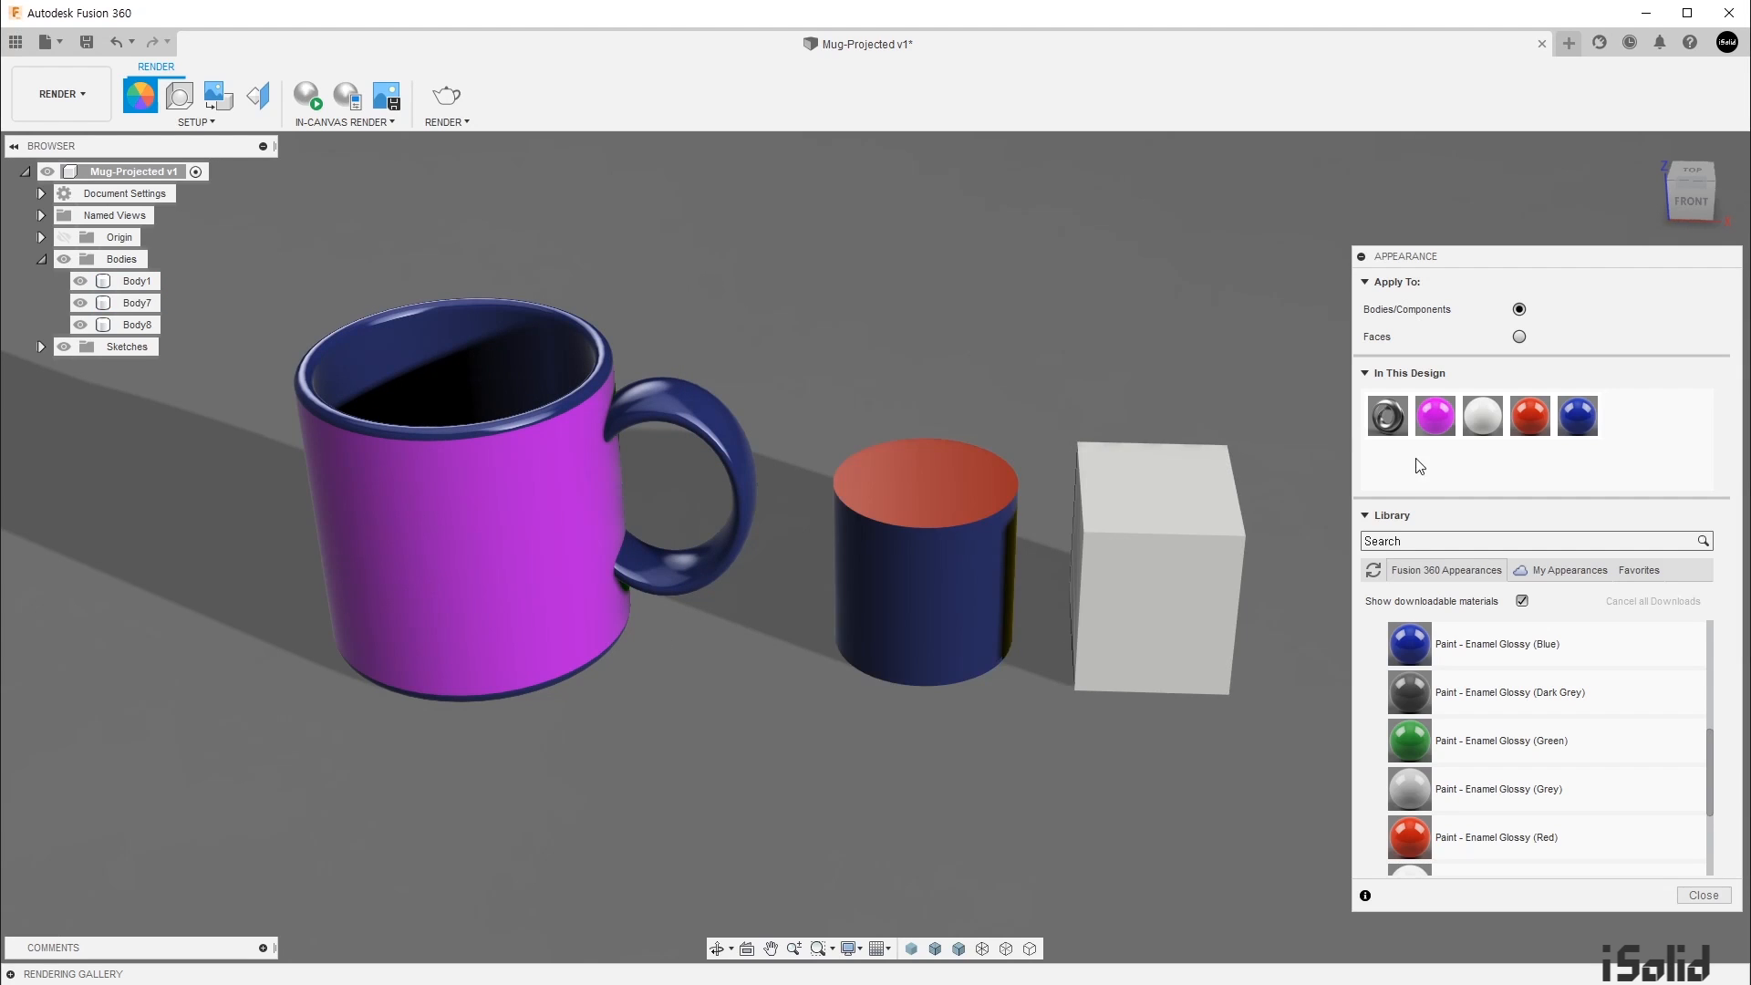
right_click(1434, 416)
left_click(1452, 431)
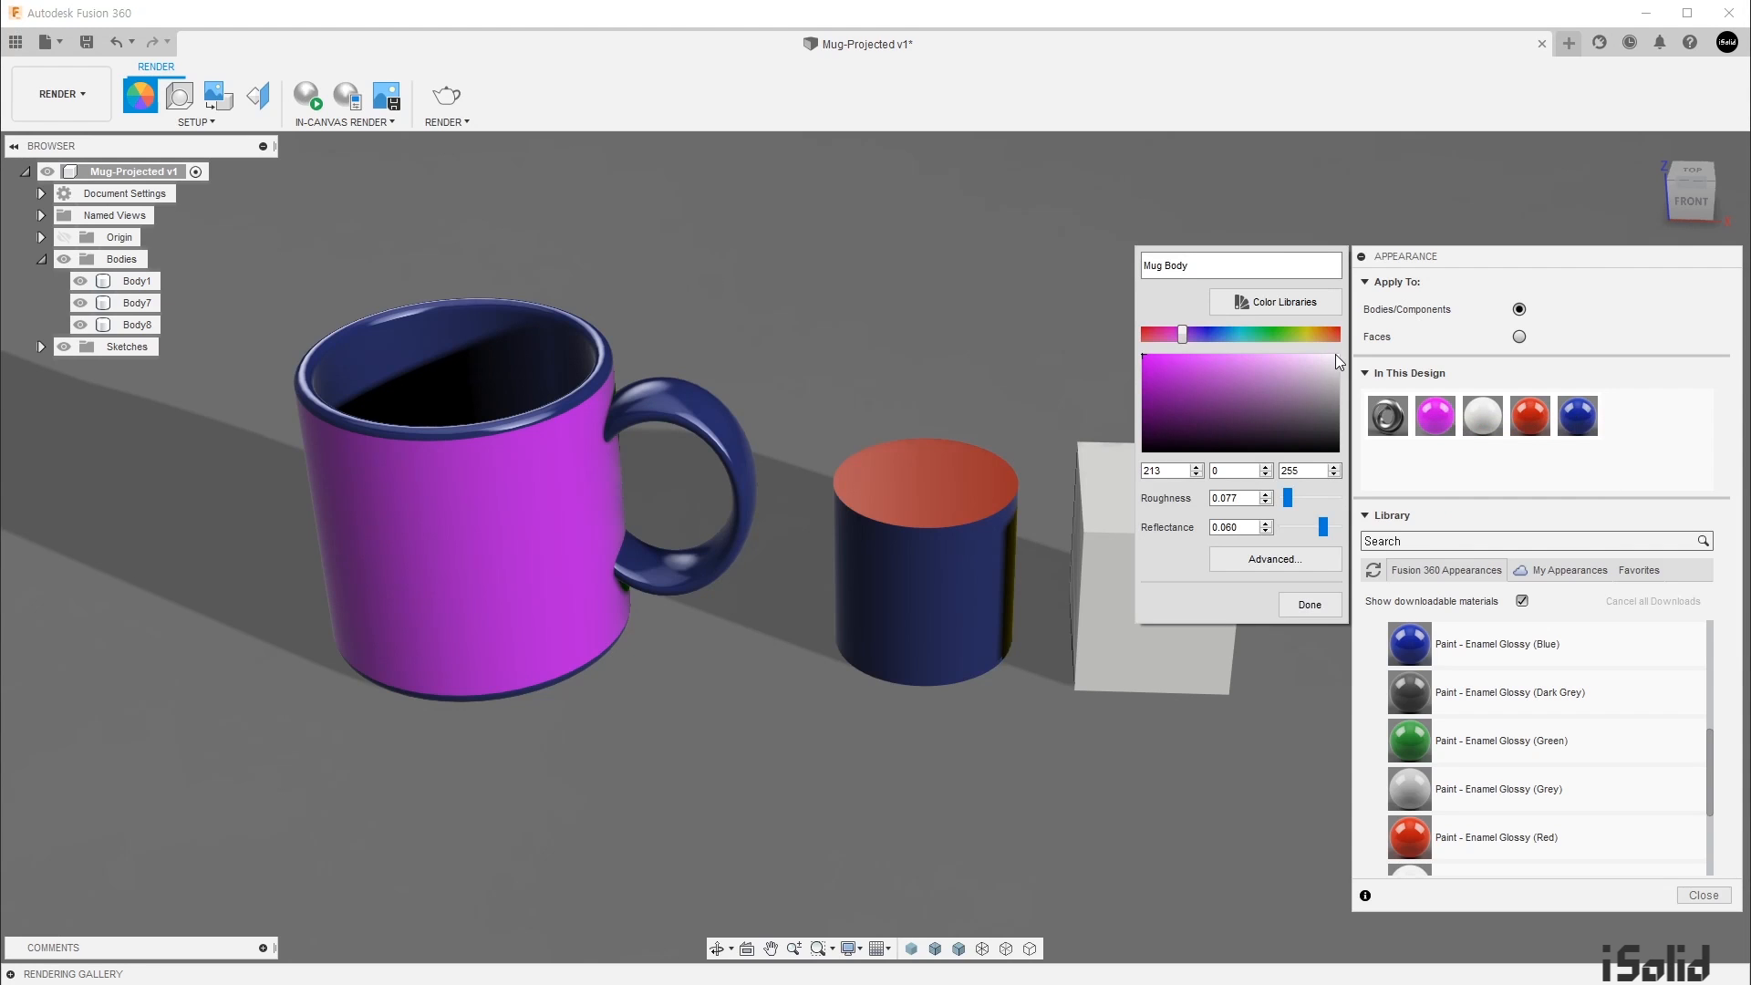
left_click(1310, 306)
left_click(968, 736)
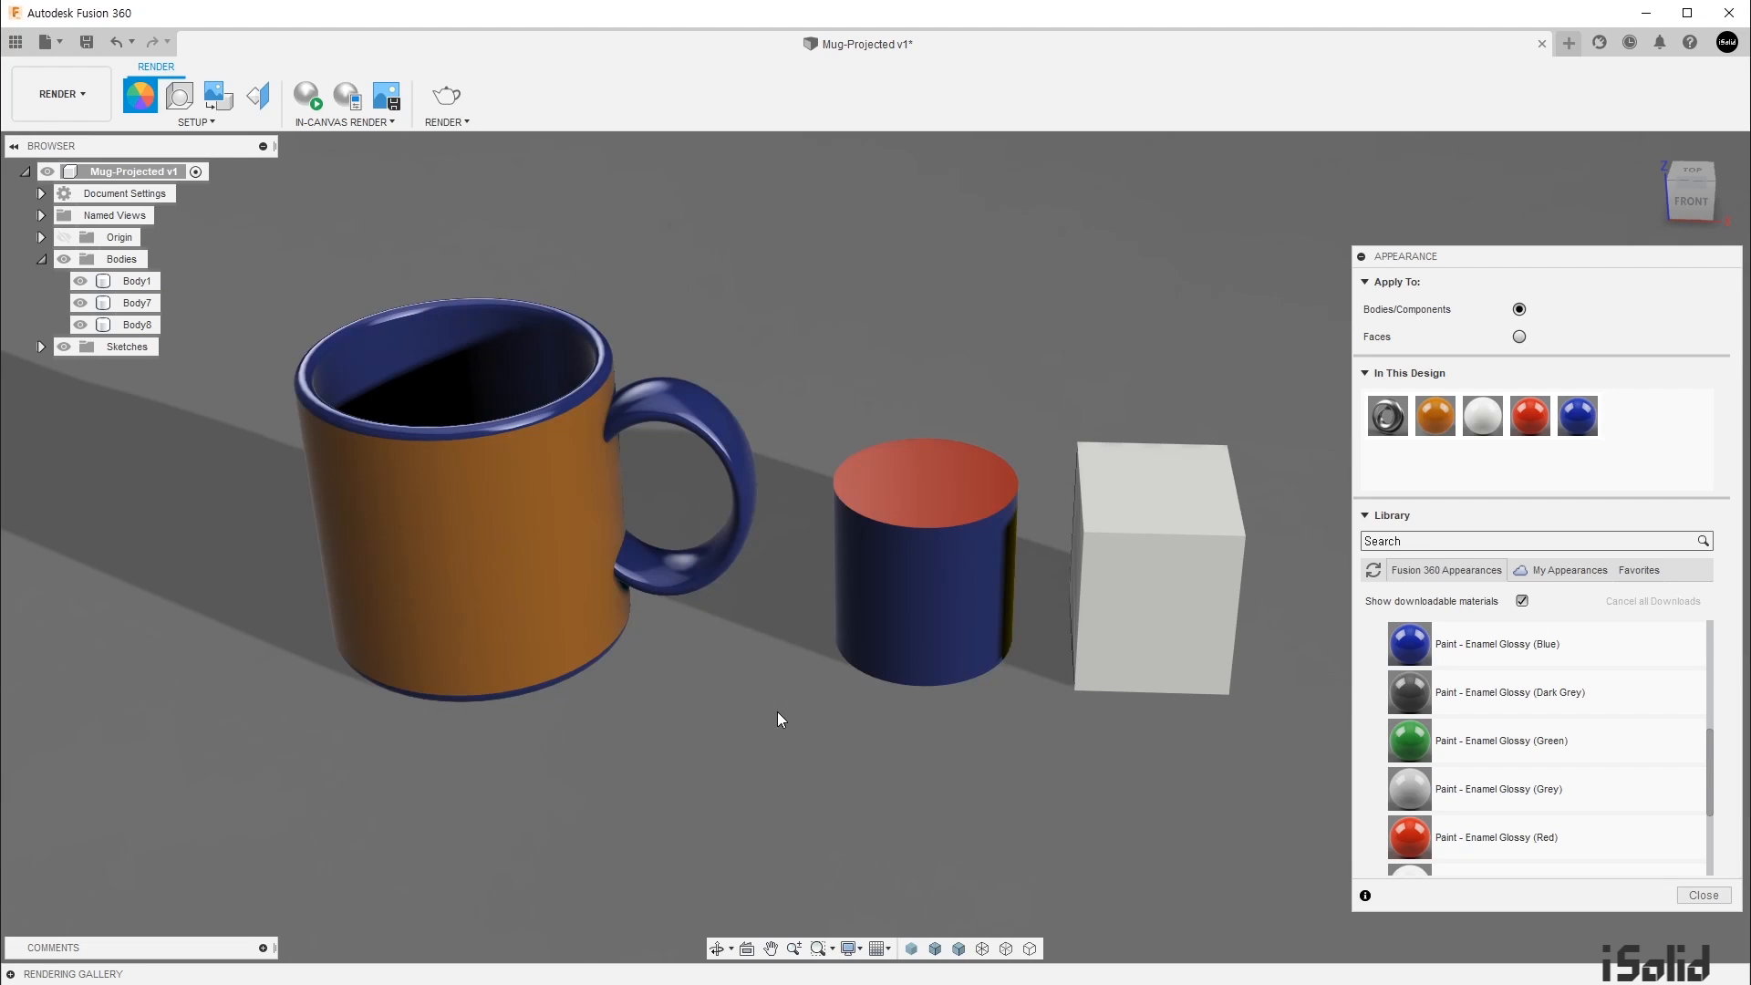
Step: Examine the advanced material parameters of the Mug Body appearance in the enlarged Material Editor
right_click(1433, 429)
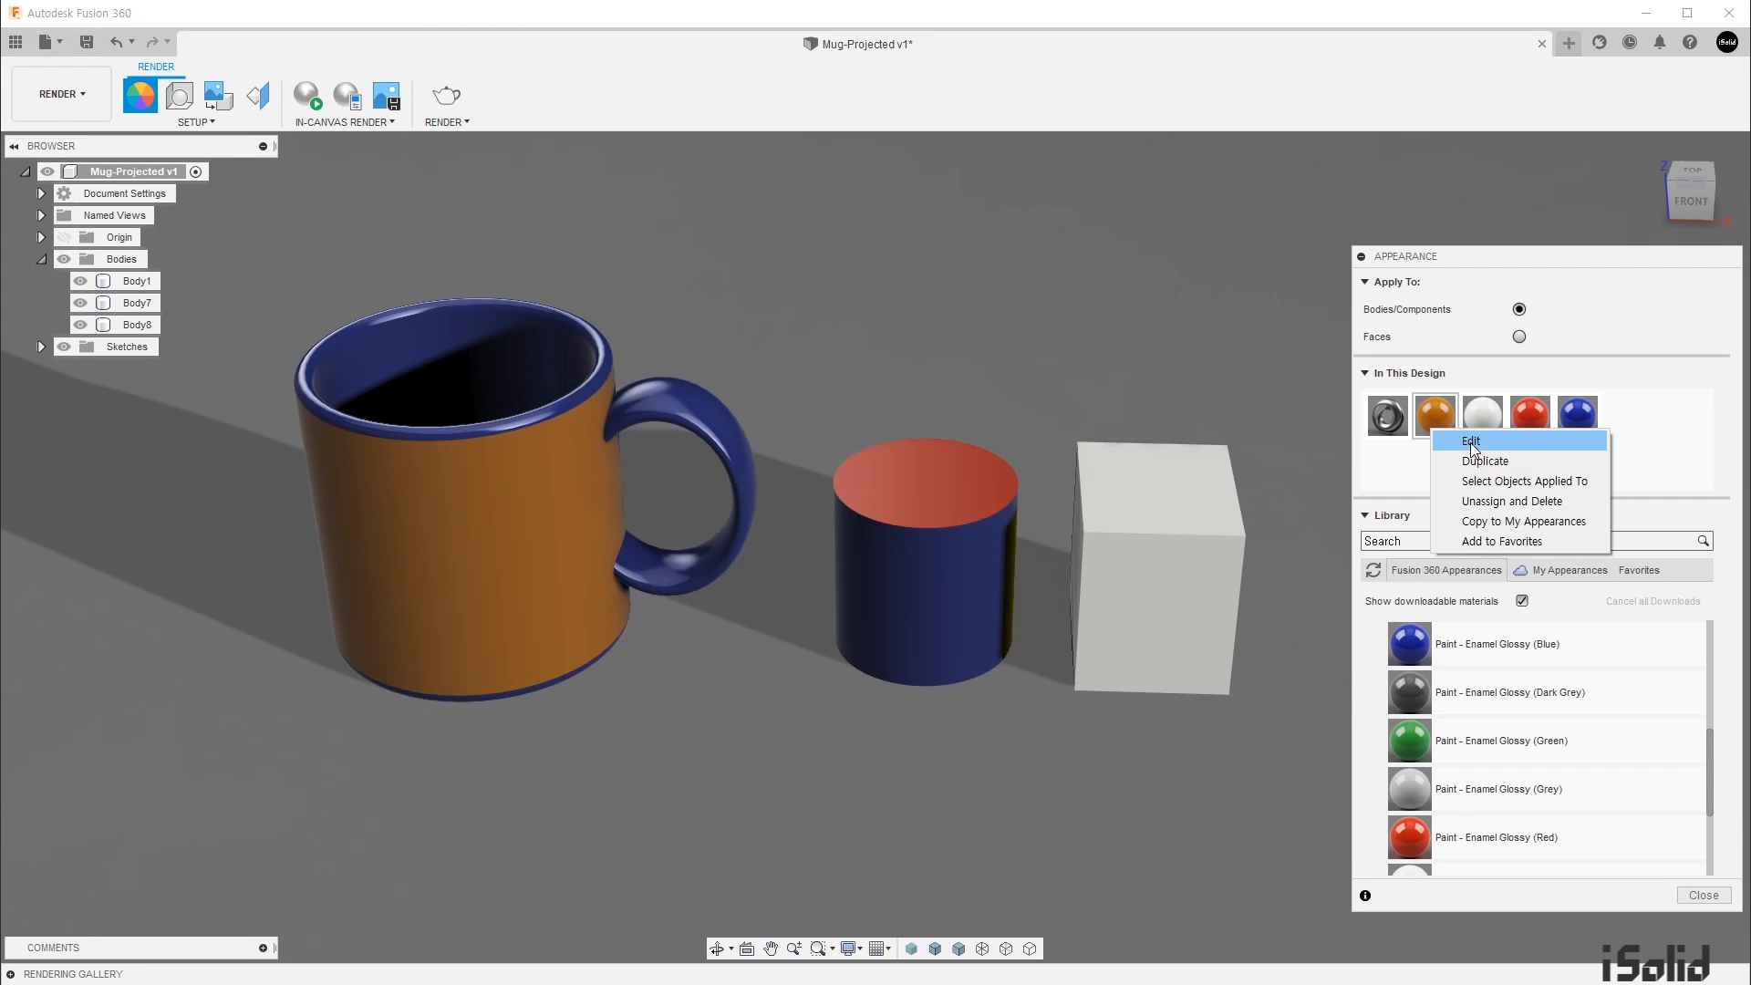
left_click(1472, 443)
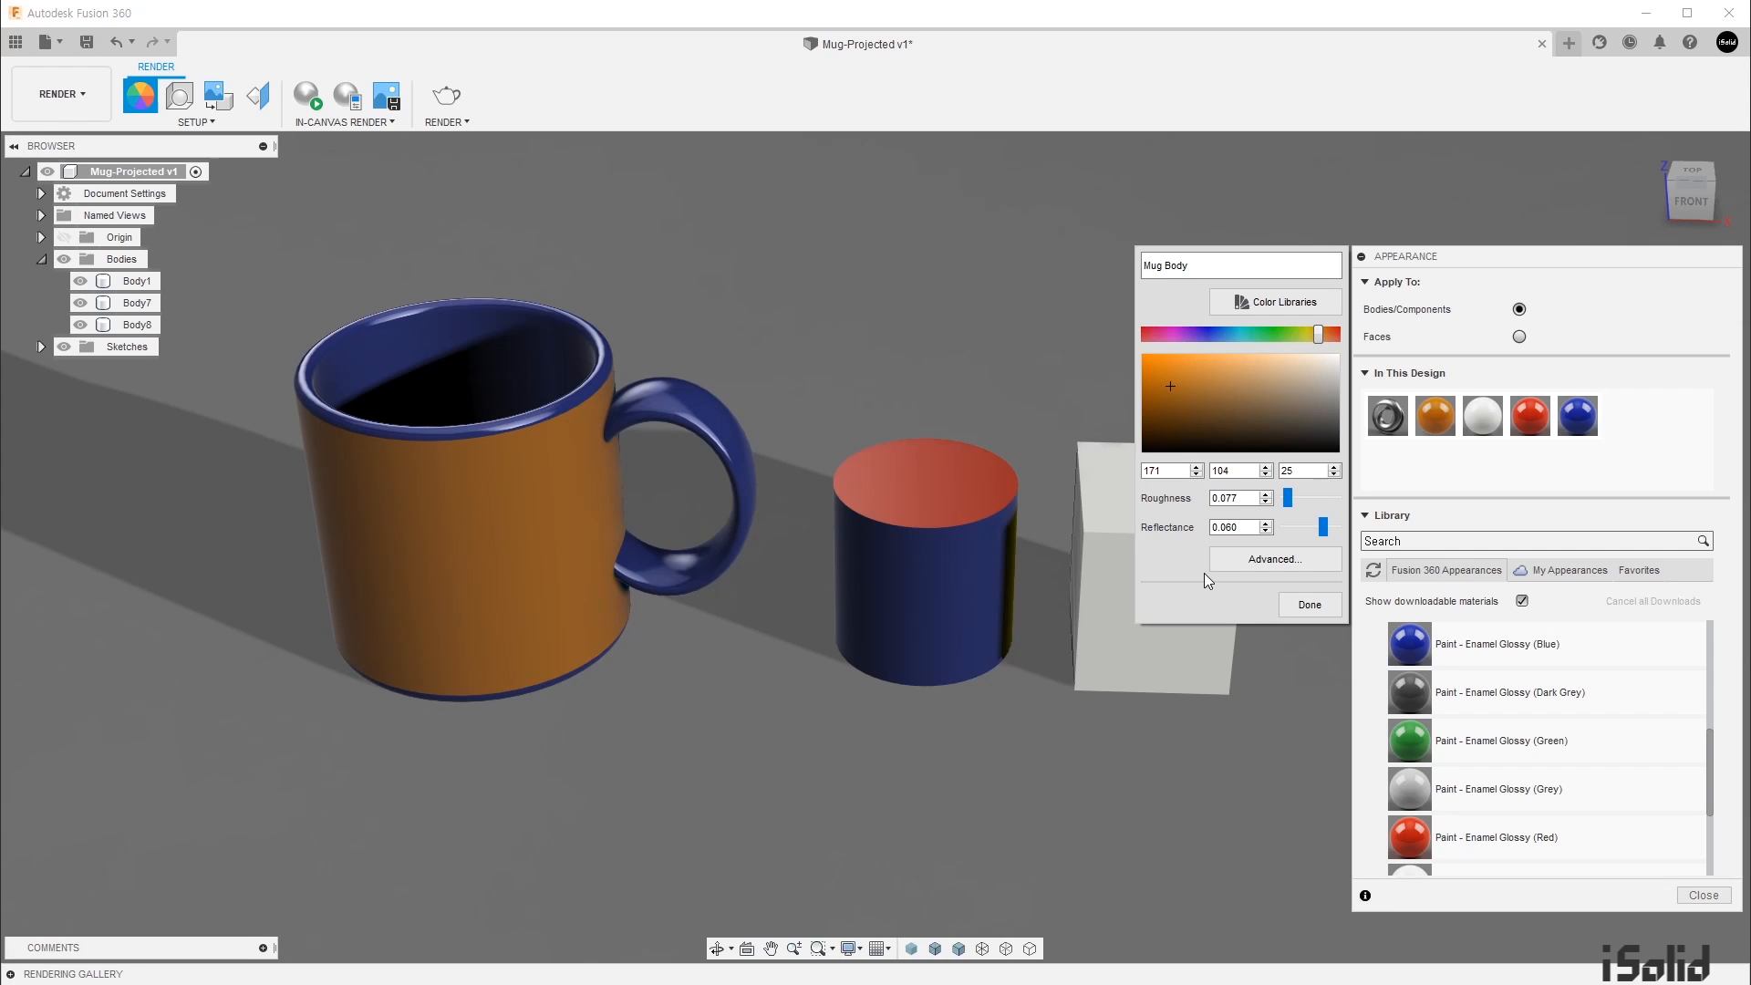
left_click(1252, 566)
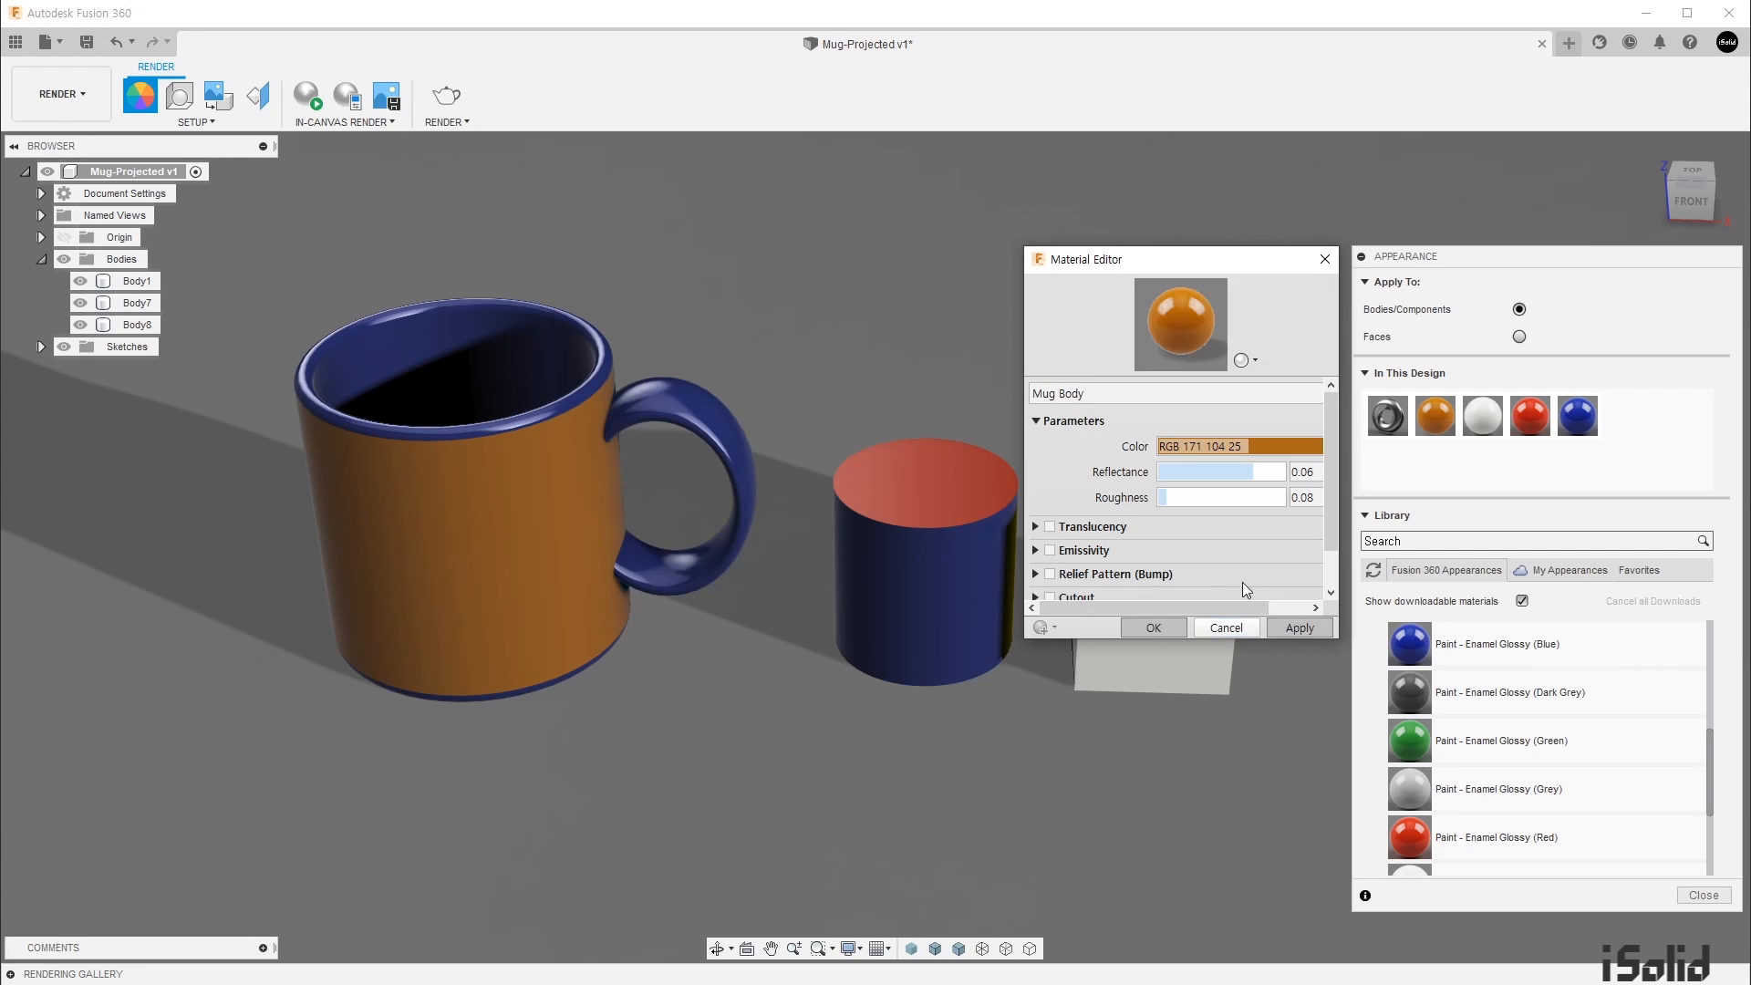
left_click_drag(1108, 649, 1107, 736)
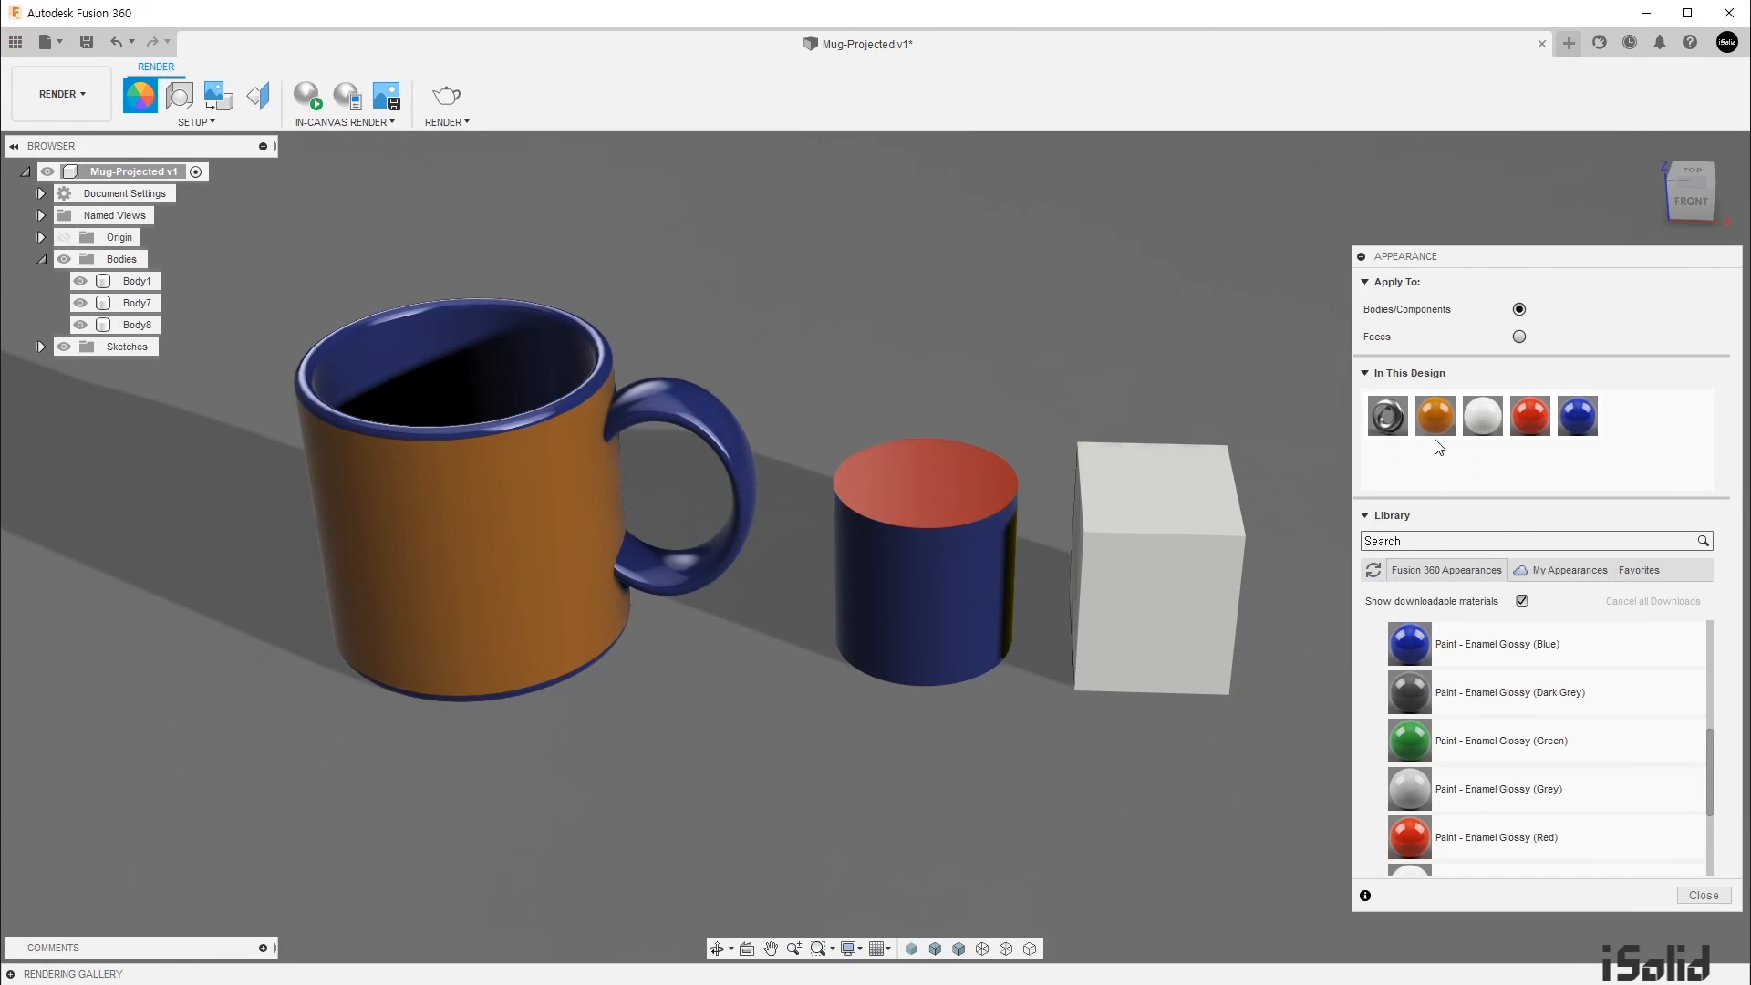
Step: Set the Mug Body appearance's roughness to 1.000 and its reflectance to 0.000
right_click(1437, 422)
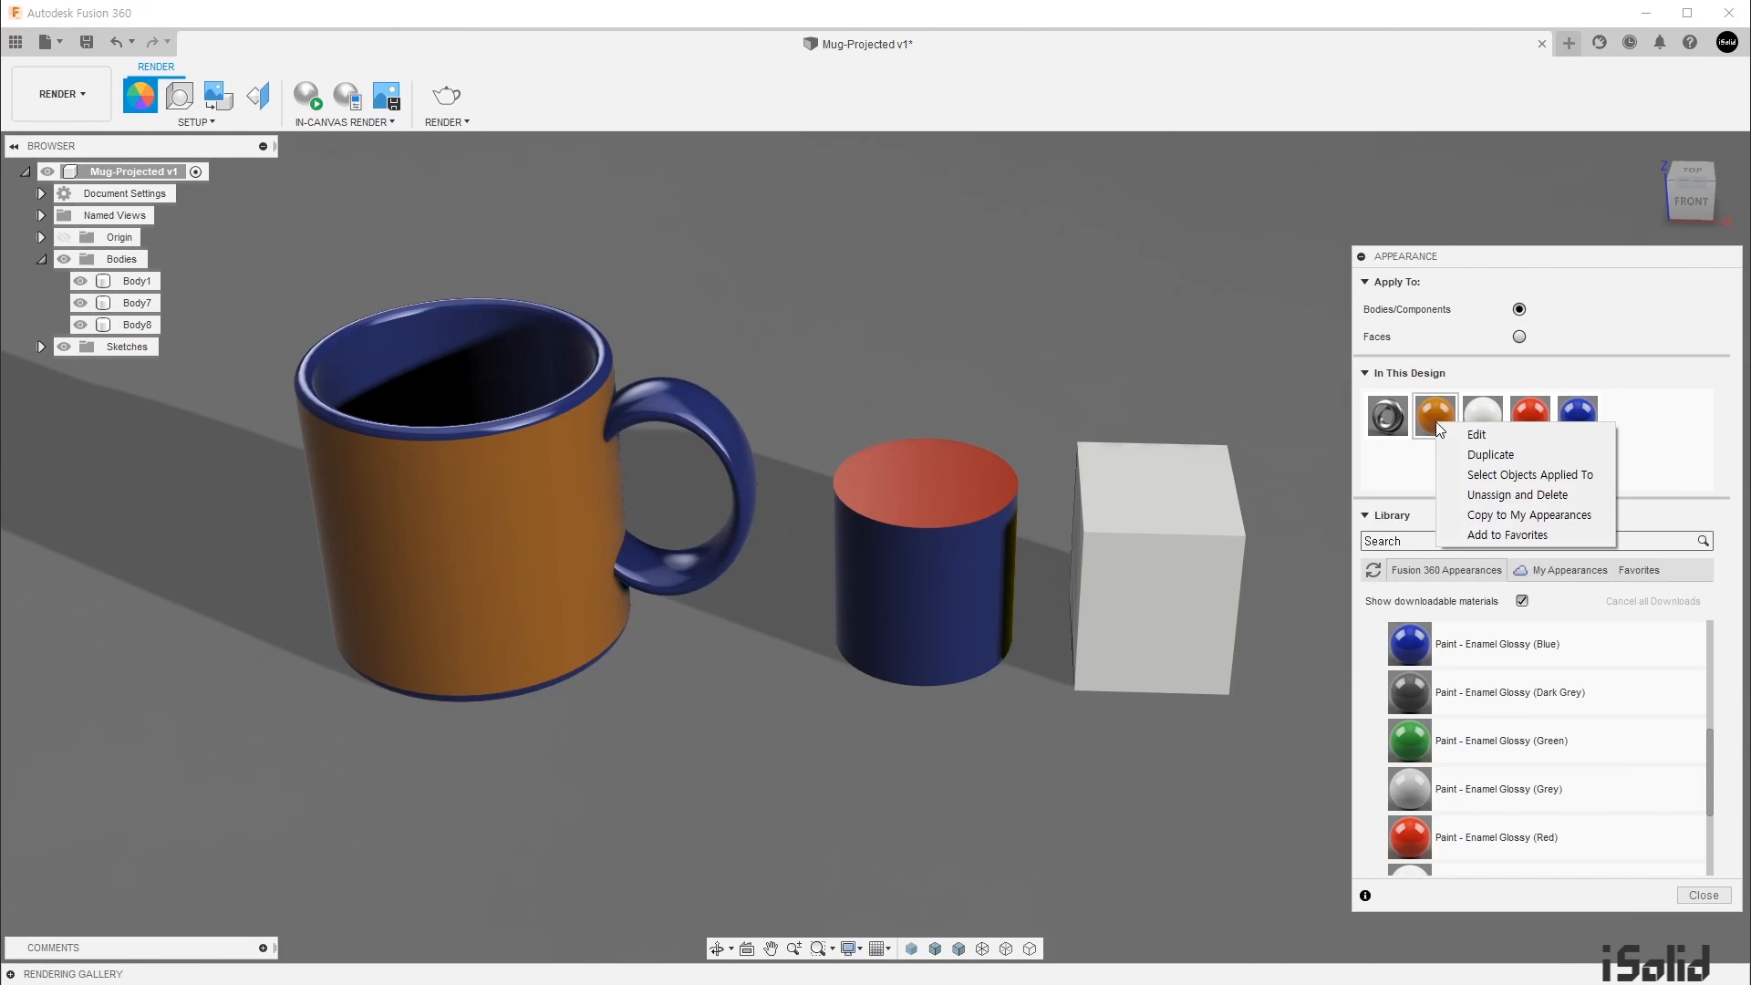
left_click(1528, 434)
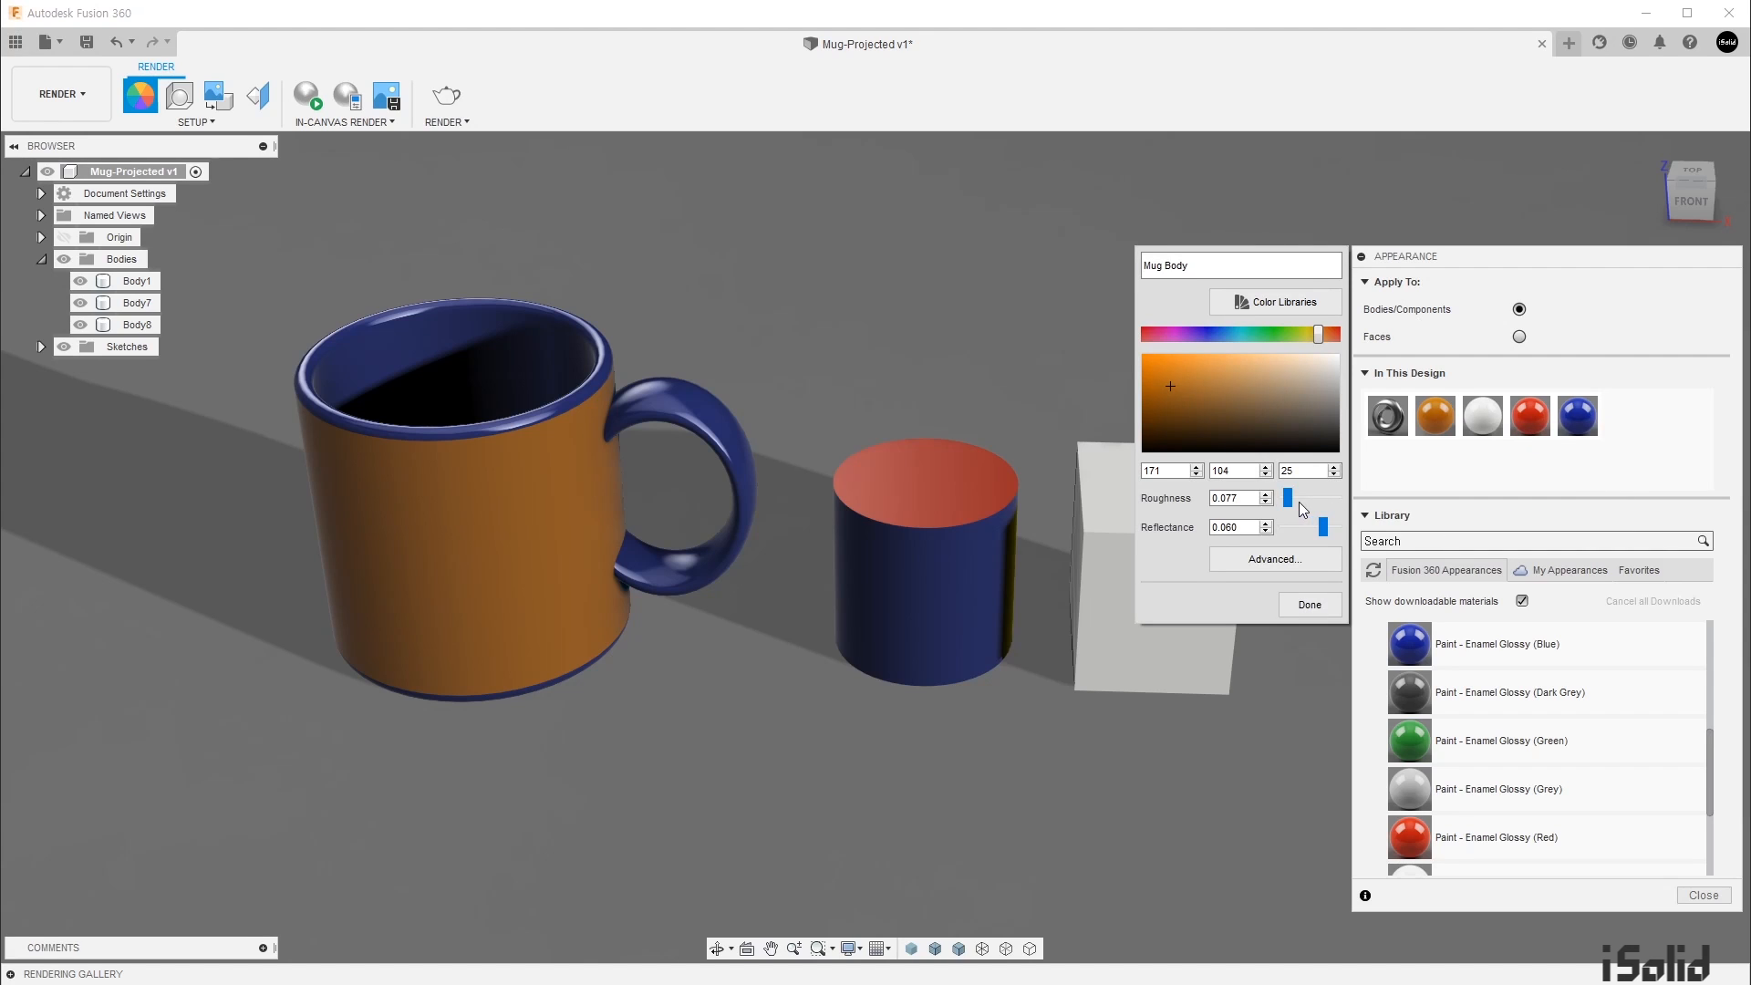
mouse_move(1288, 498)
left_mouse_down()
mouse_move(1337, 499)
mouse_move(1282, 531)
left_mouse_up()
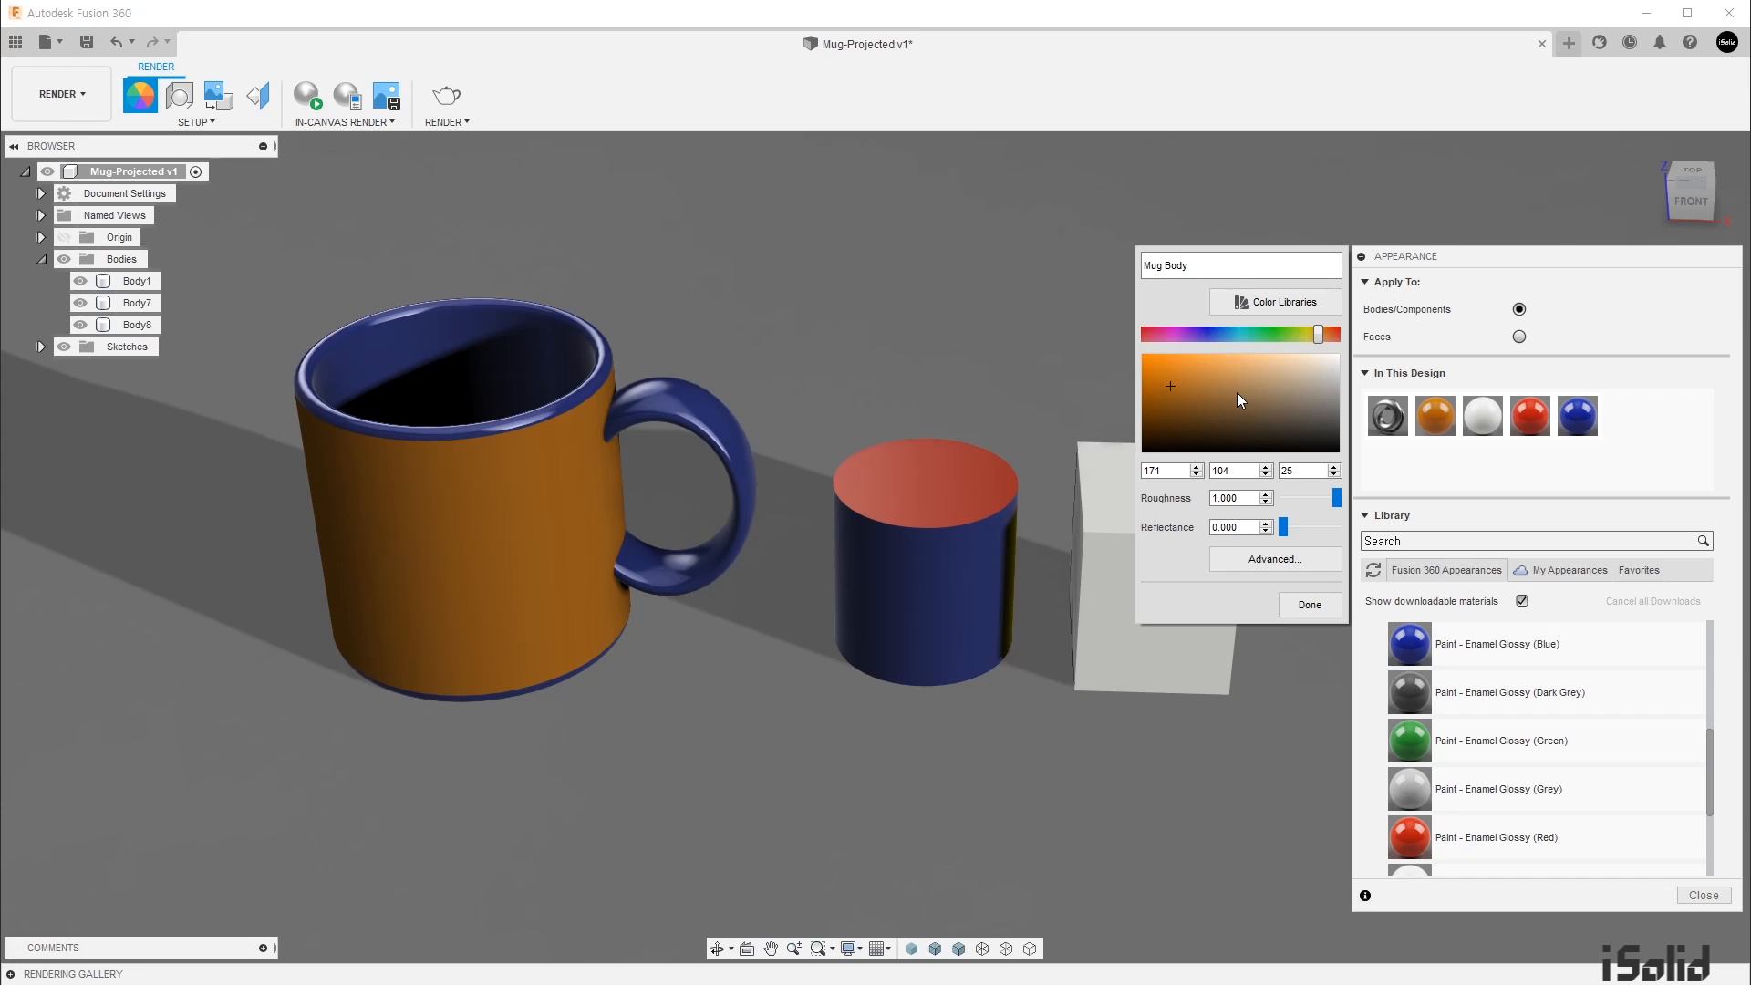
left_click(1310, 602)
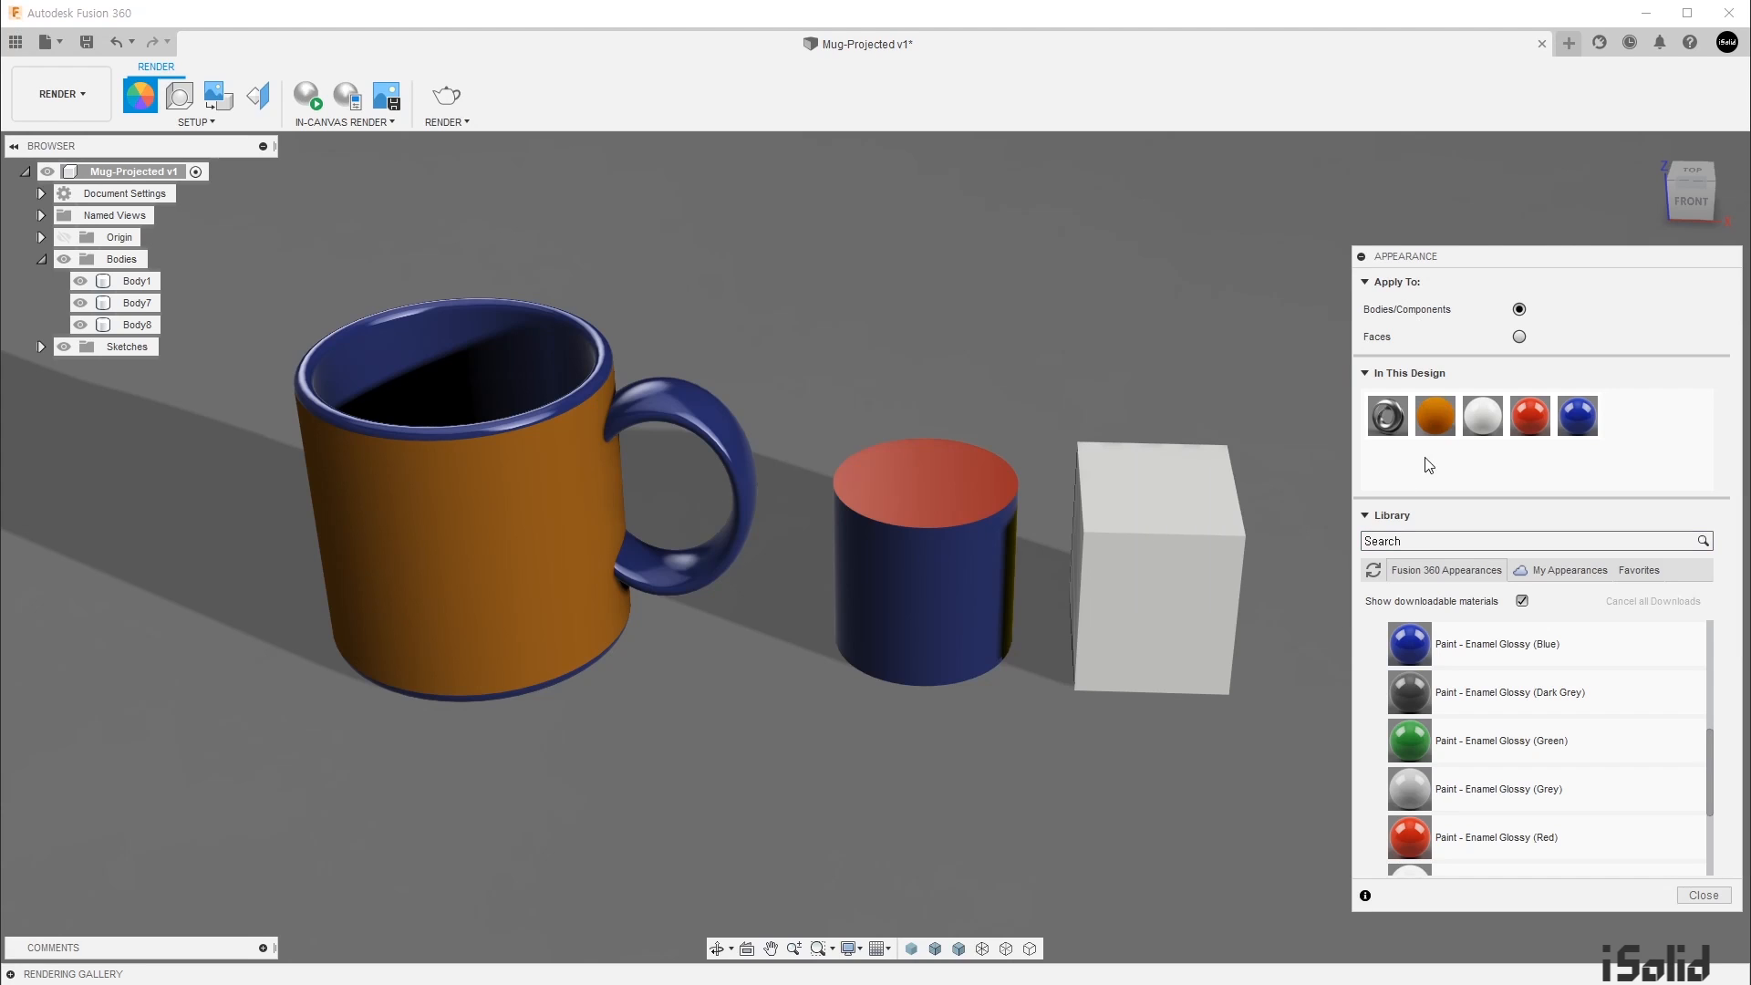
Step: Give the box a duplicate of the Mug Body appearance recolored to RGB 184, 240, 41
right_click(1439, 415)
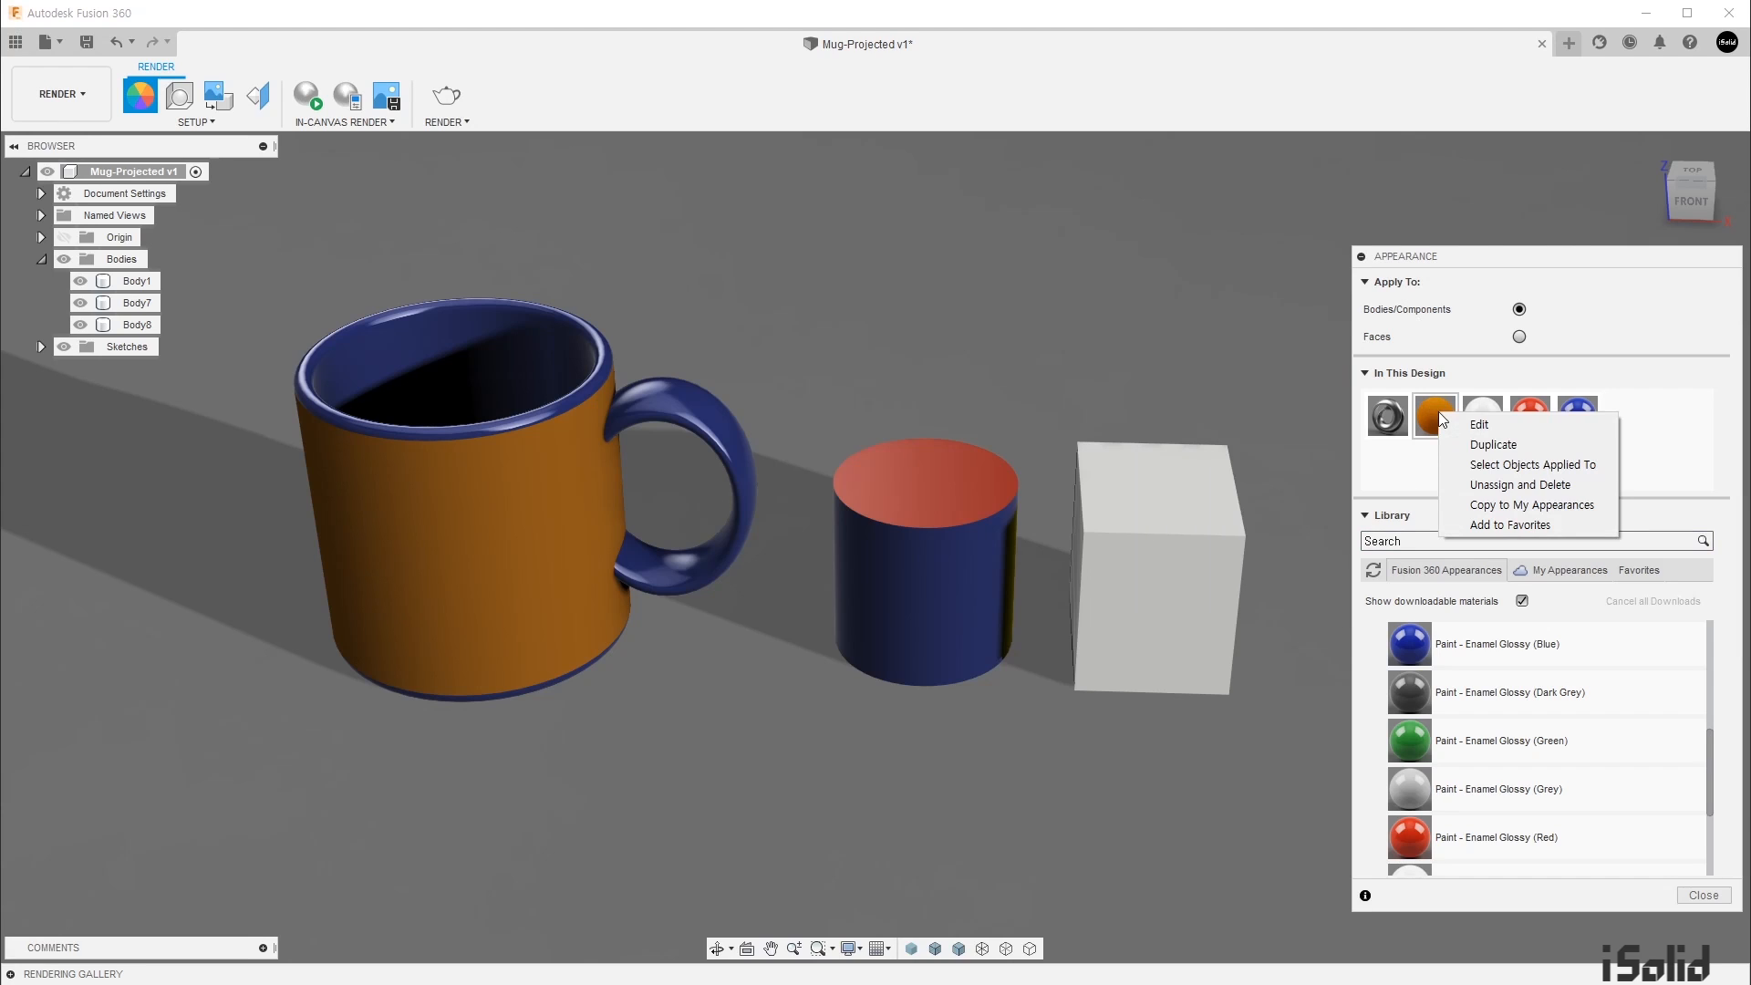
left_click(1540, 445)
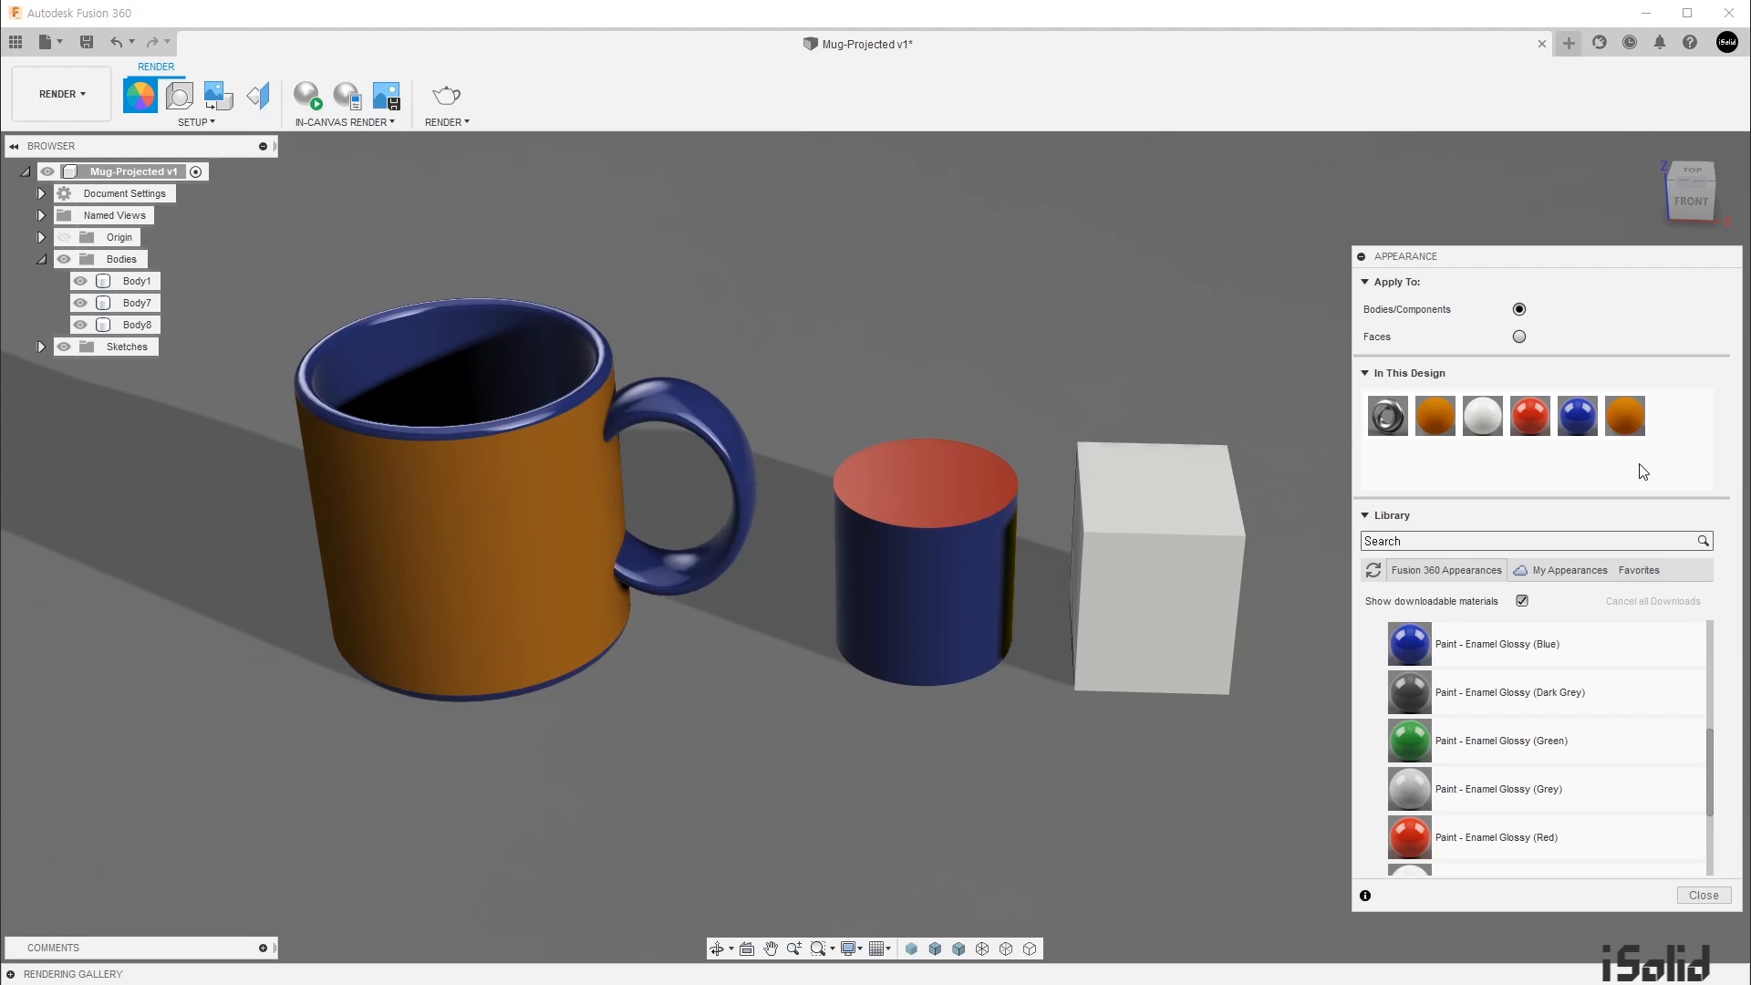
right_click(1624, 415)
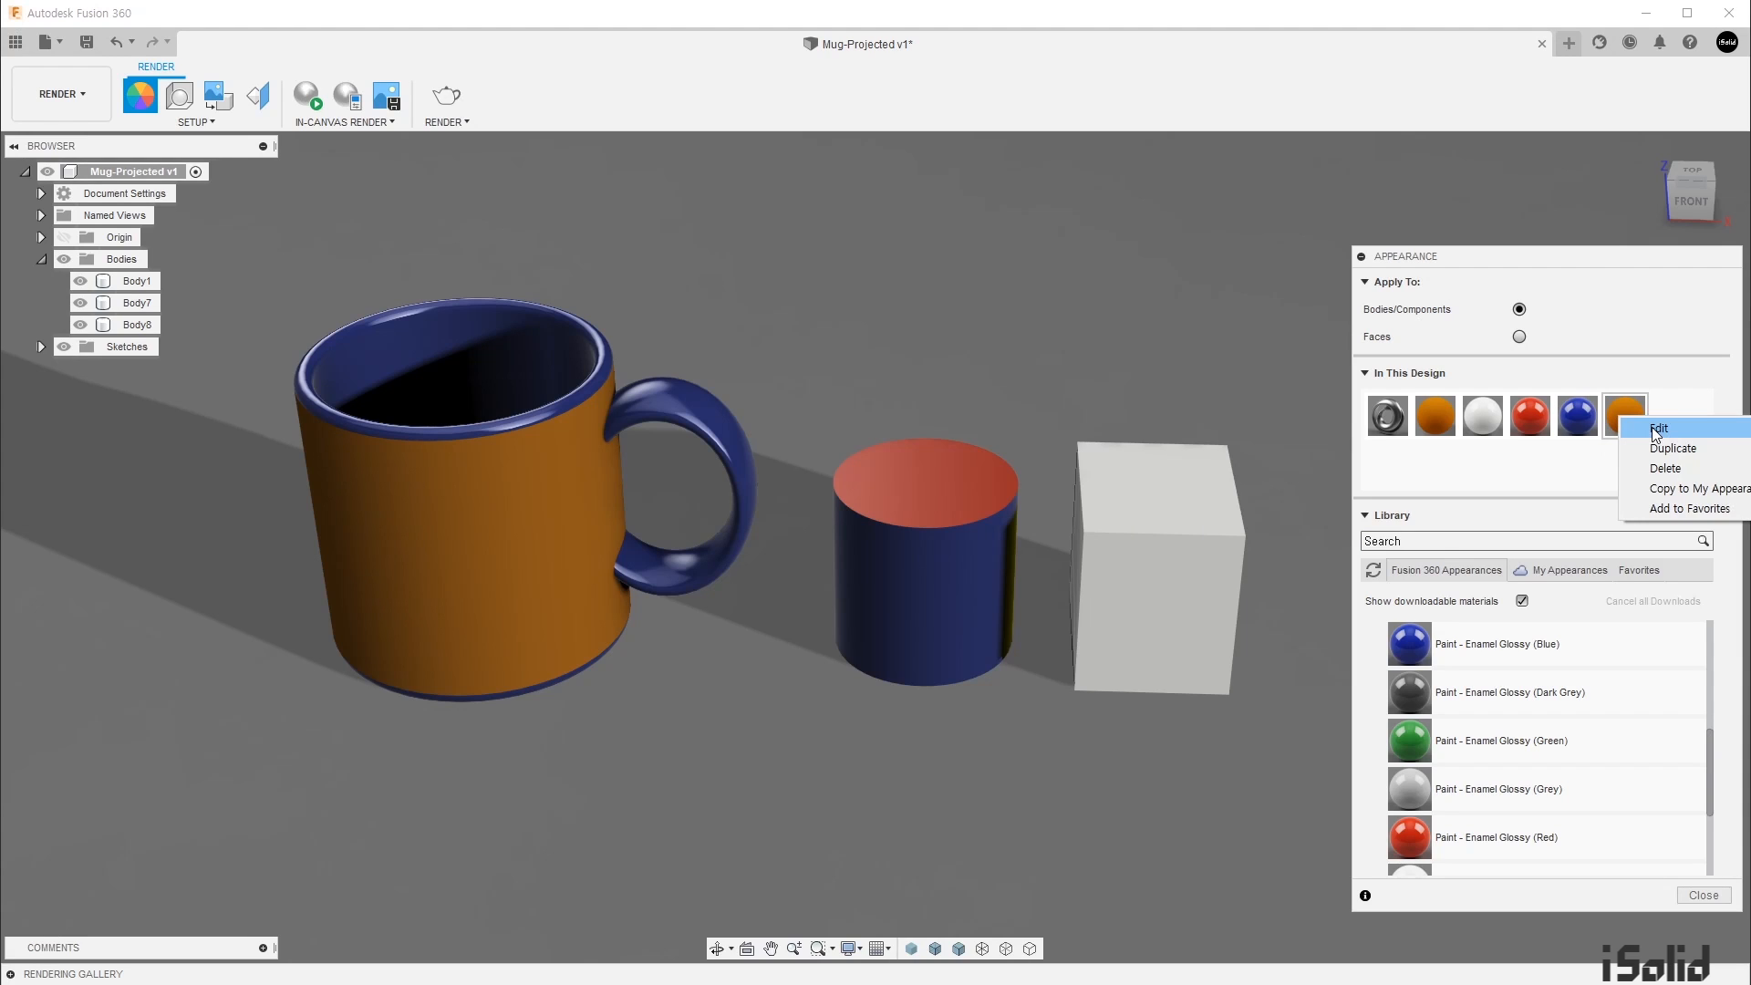
left_click(1658, 429)
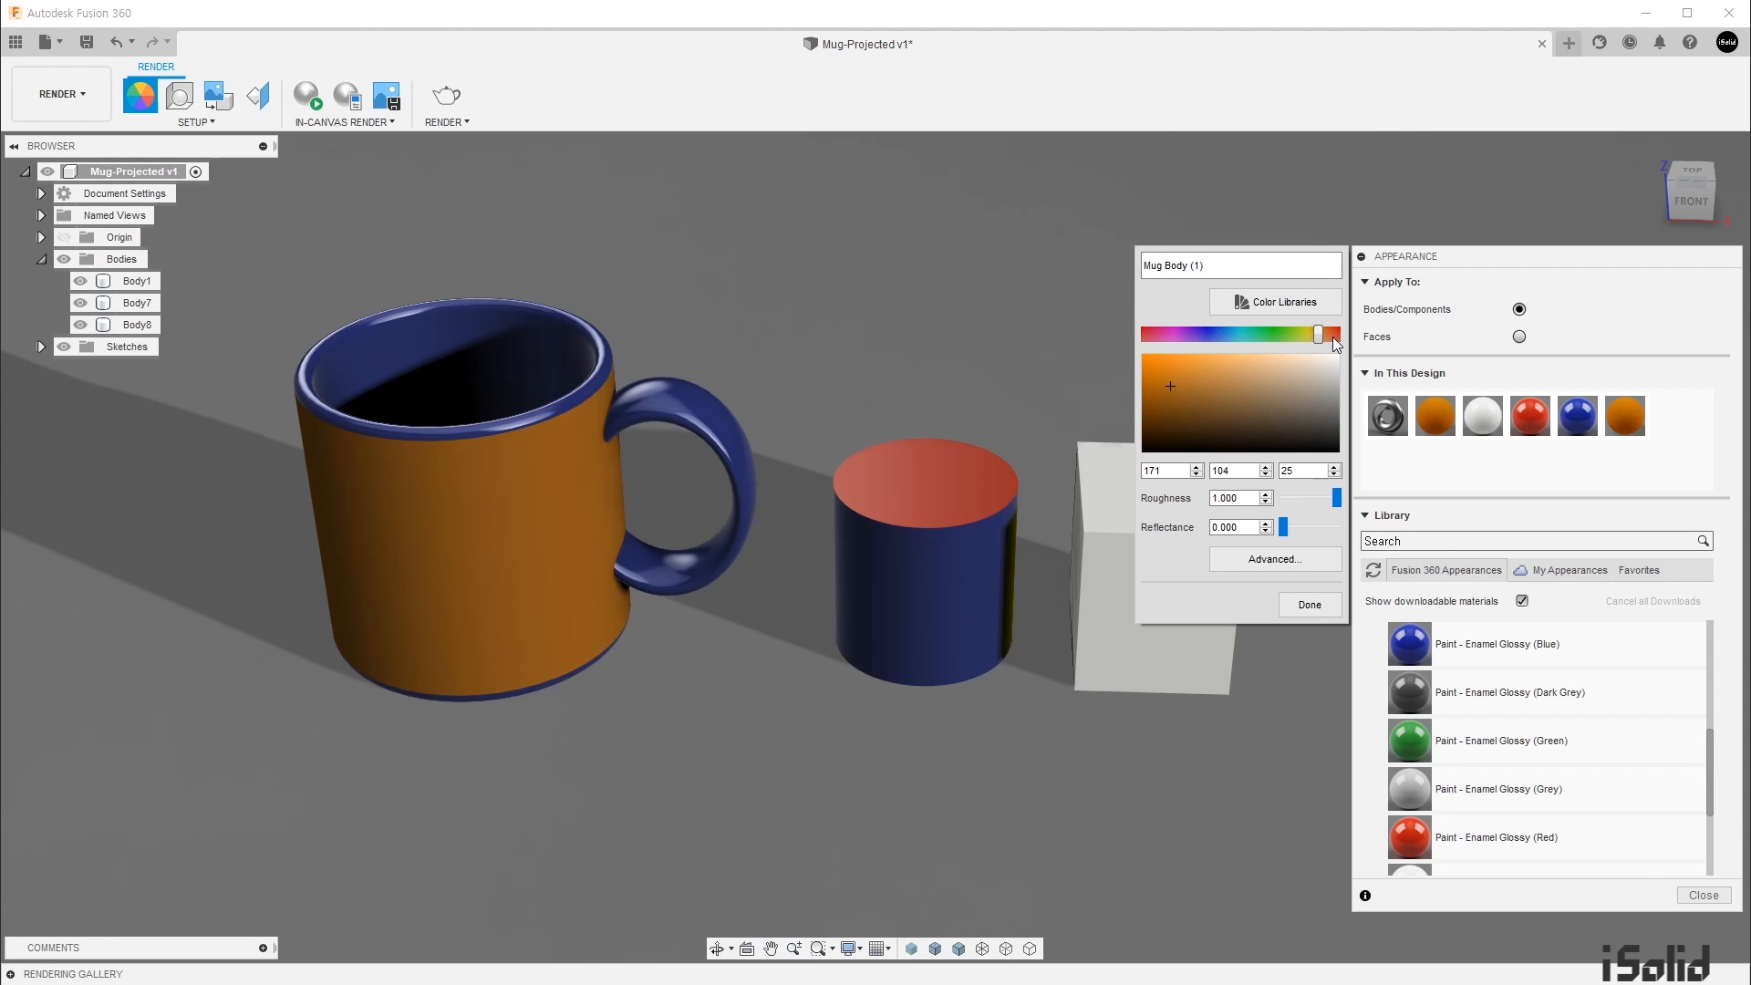
left_click_drag(1319, 335, 1294, 335)
left_click(1176, 359)
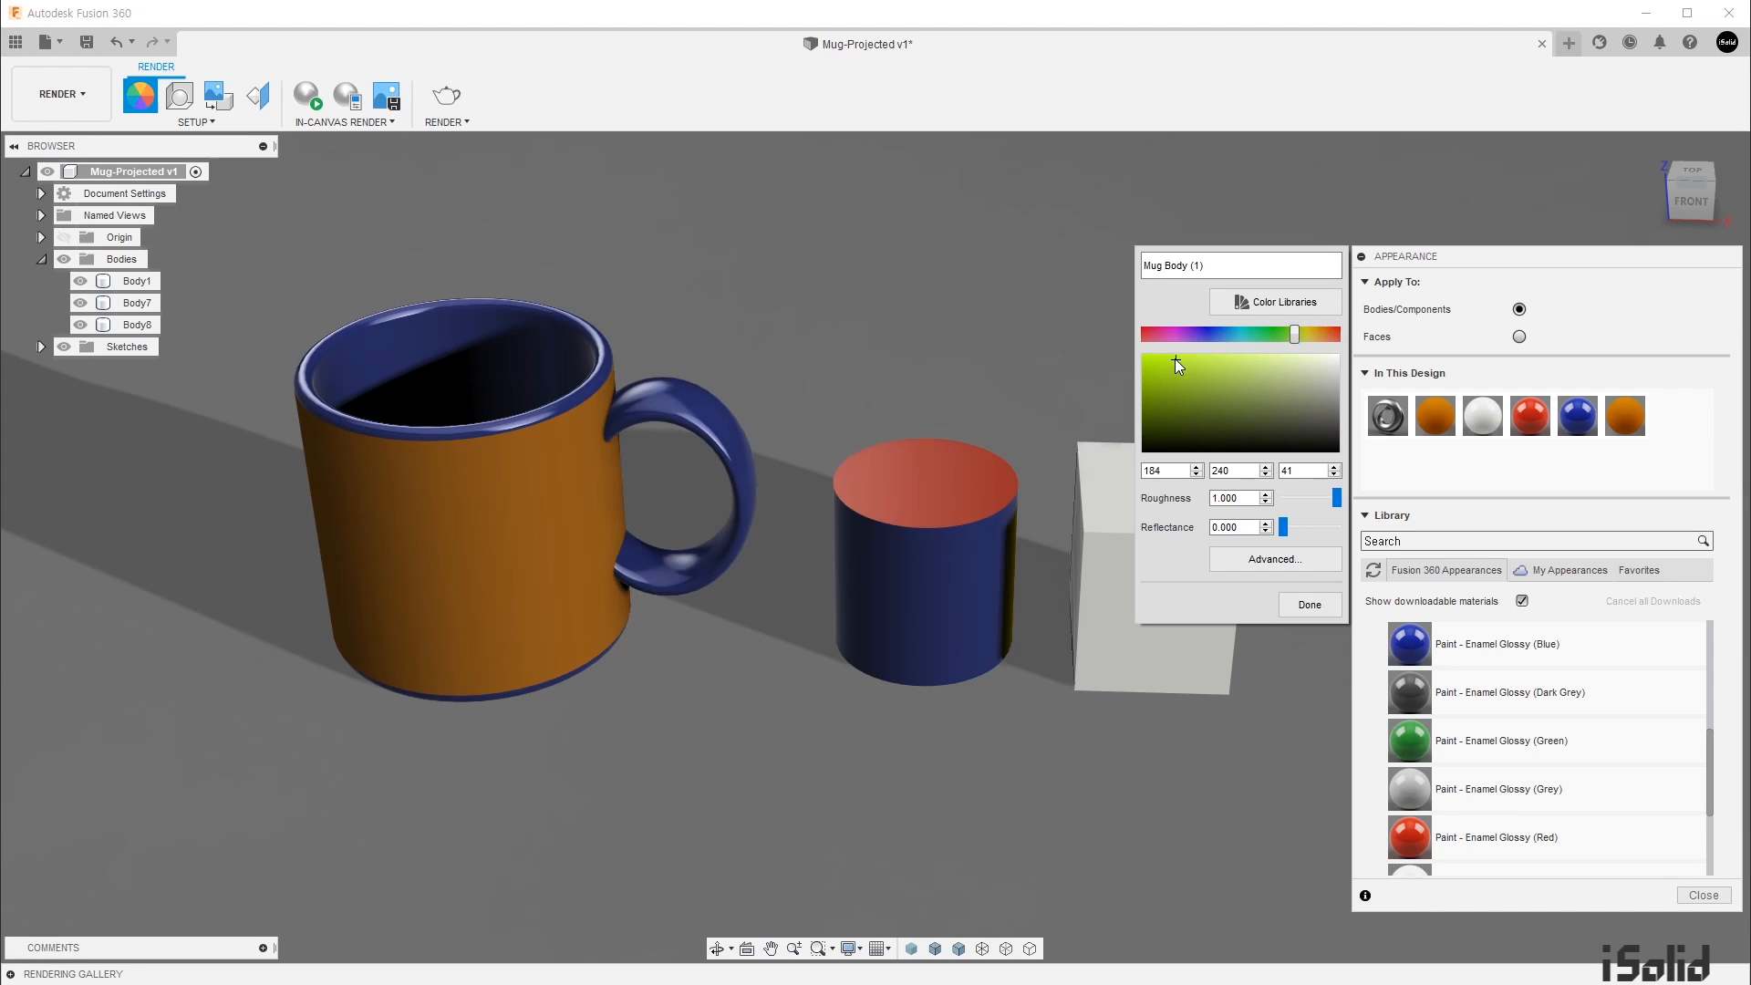
left_click(1307, 603)
left_click_drag(1624, 418, 1208, 500)
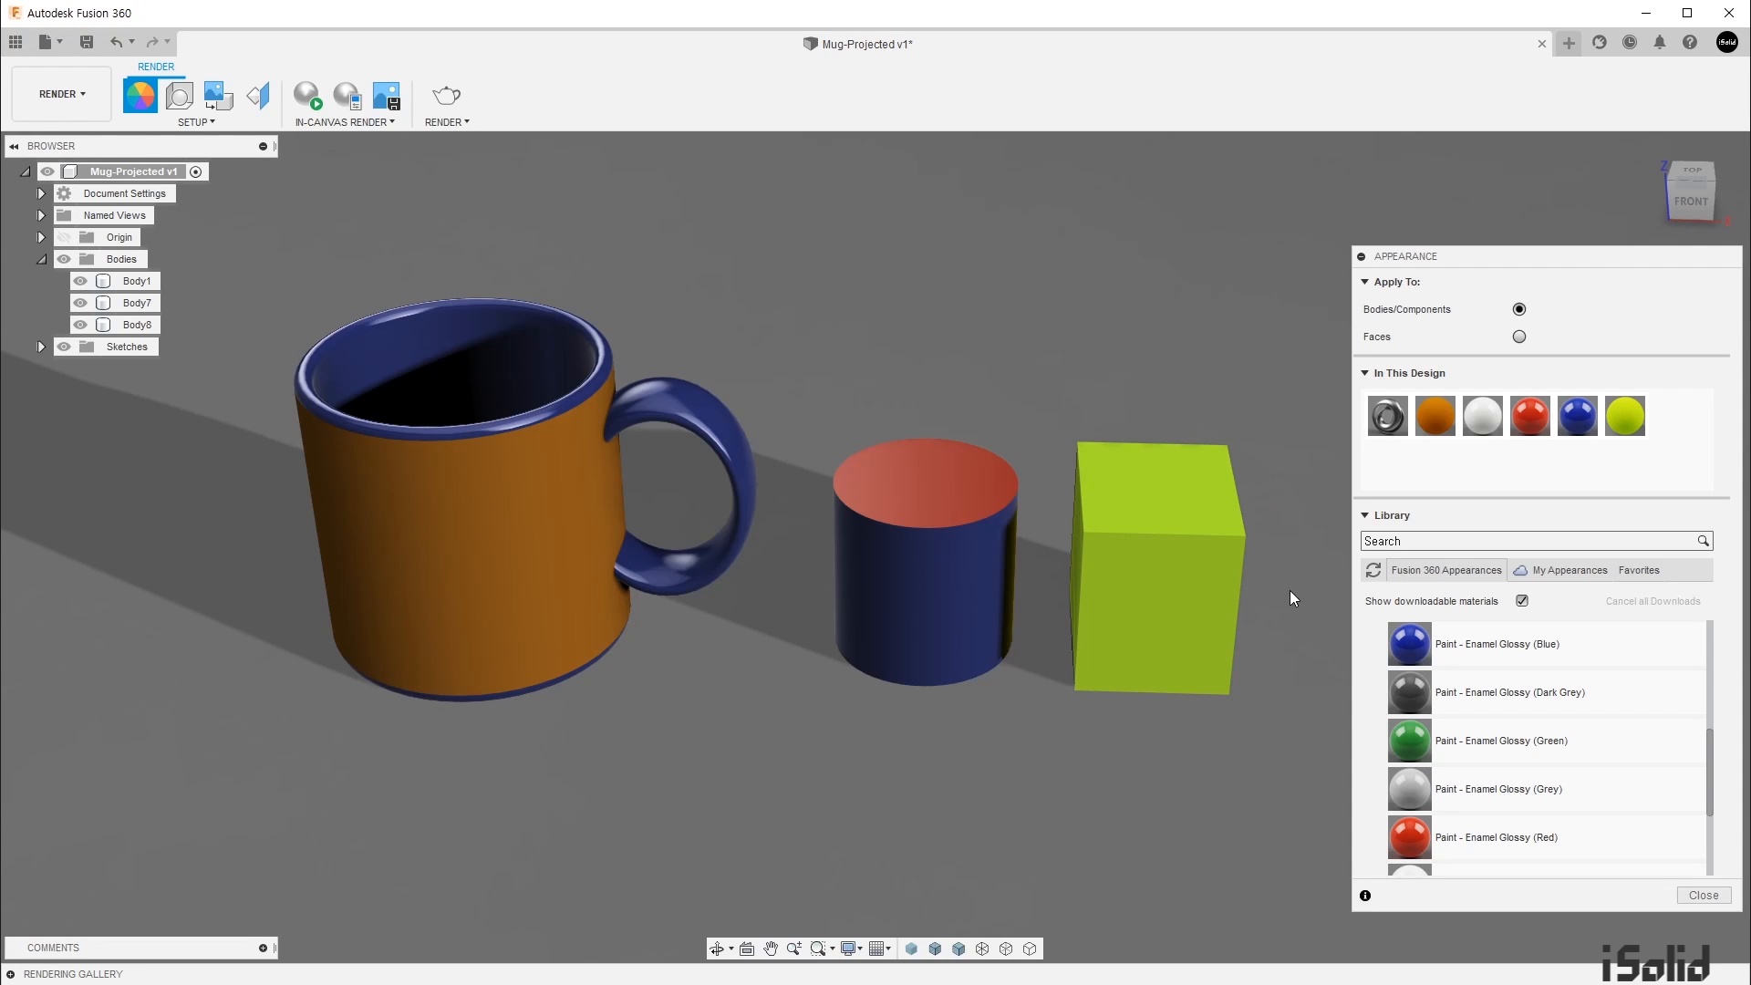
Step: Select the objects that use the design's red enamel appearance, and clear the selection
right_click(1526, 422)
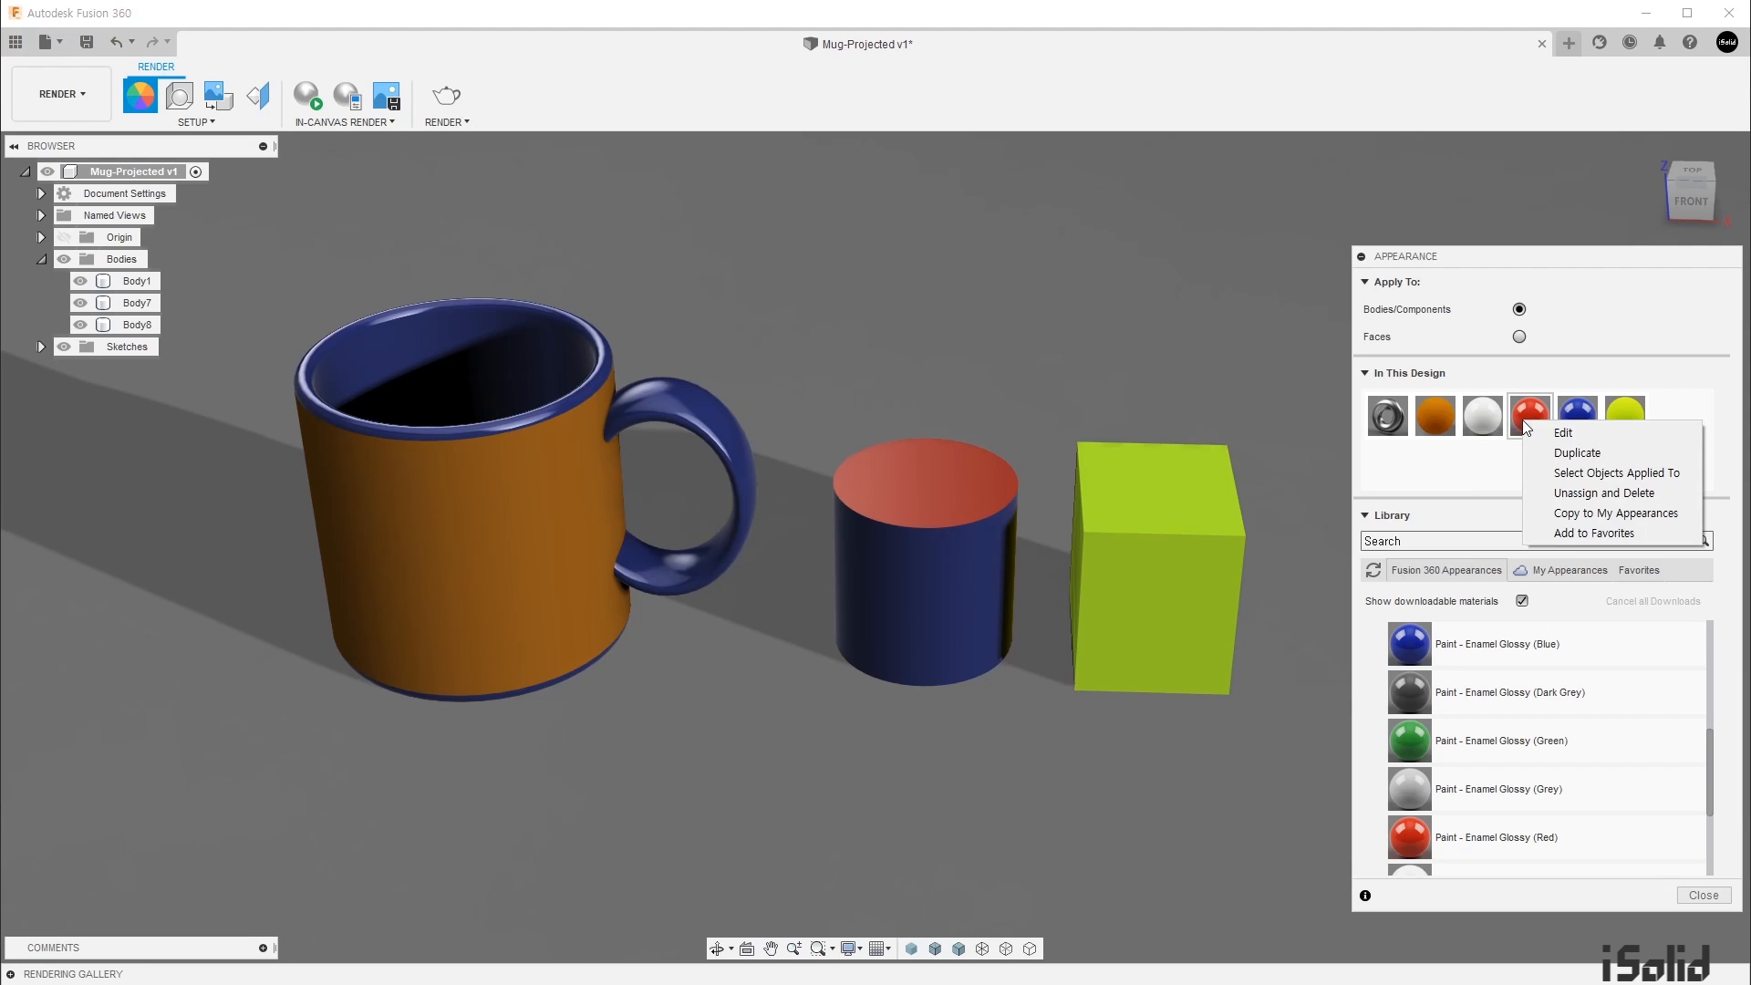
left_click(1604, 476)
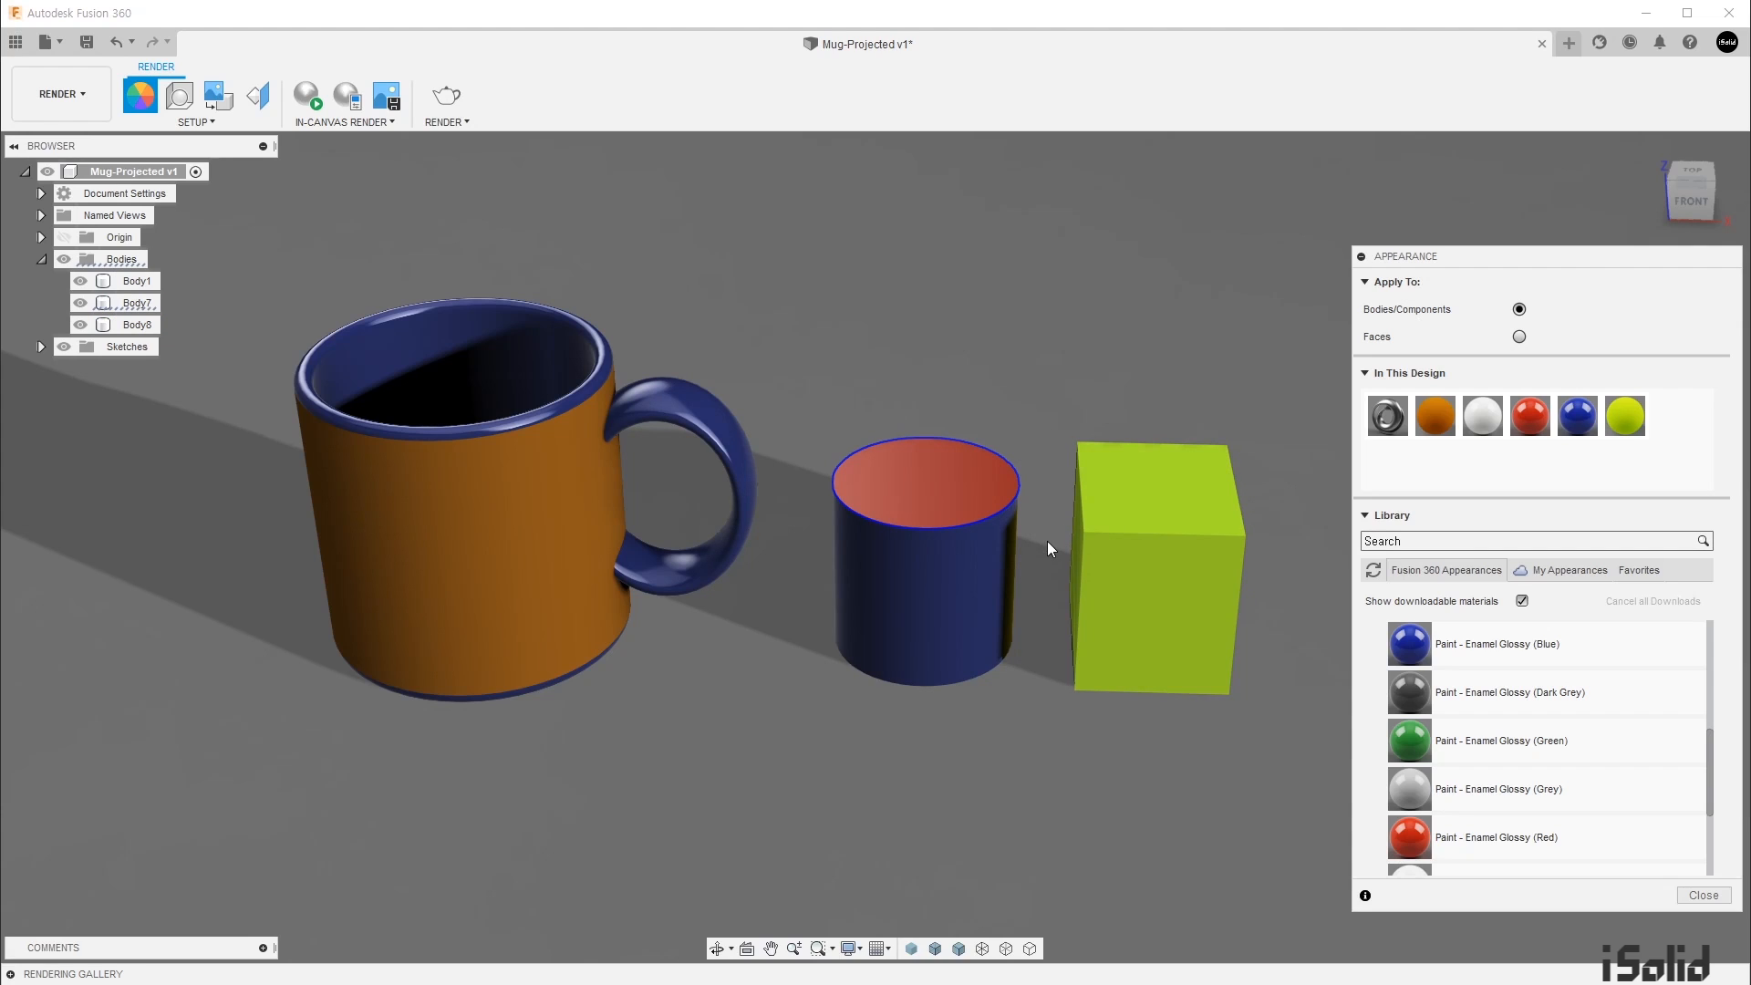
left_click(981, 479)
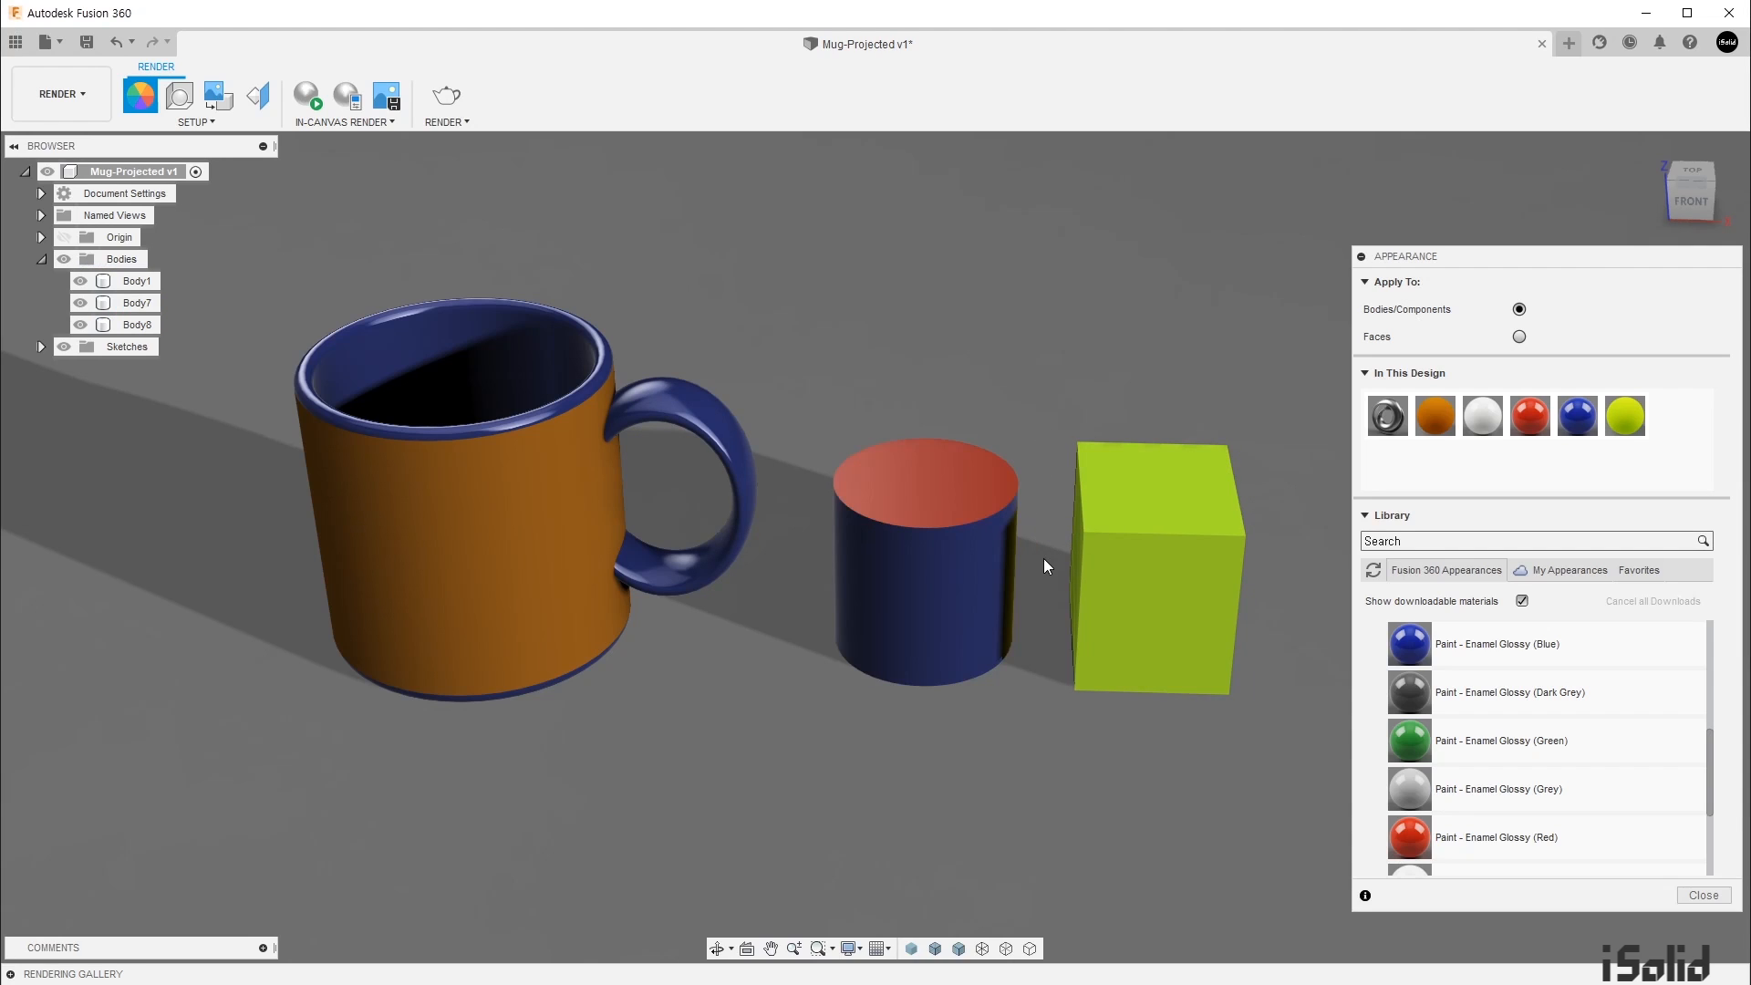
Step: Unassign and delete the design's red enamel appearance, and delete the unused white one
right_click(1527, 433)
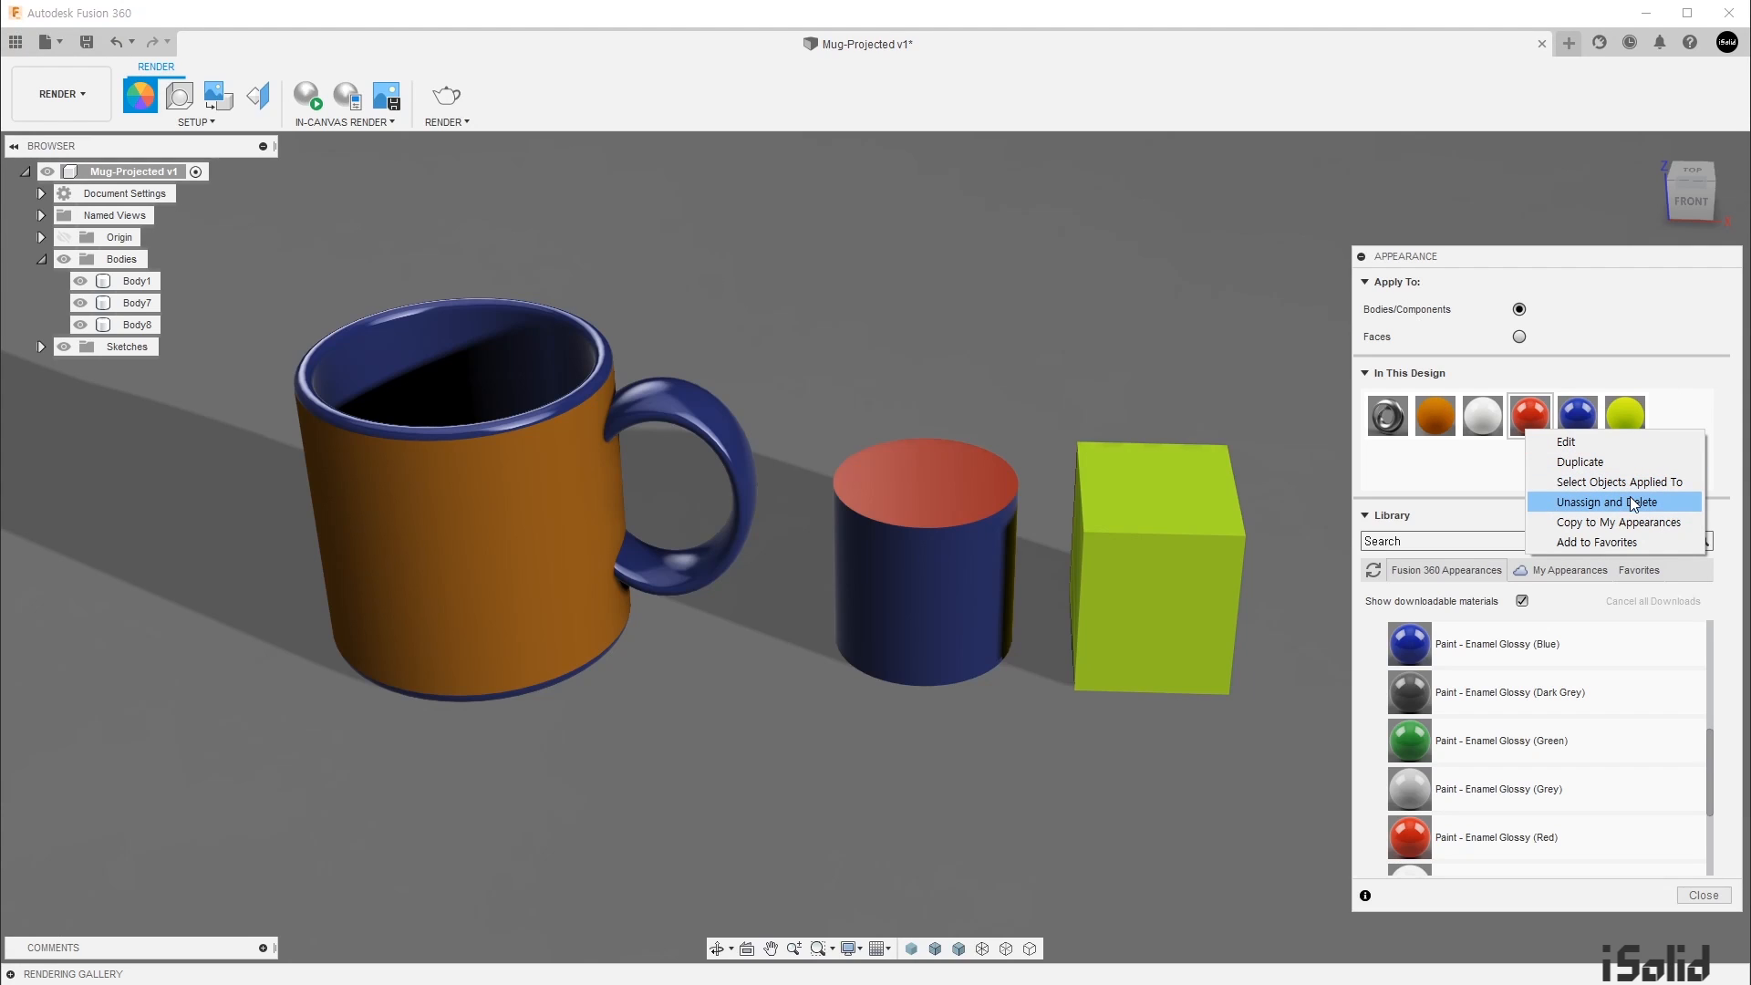
left_click(1679, 504)
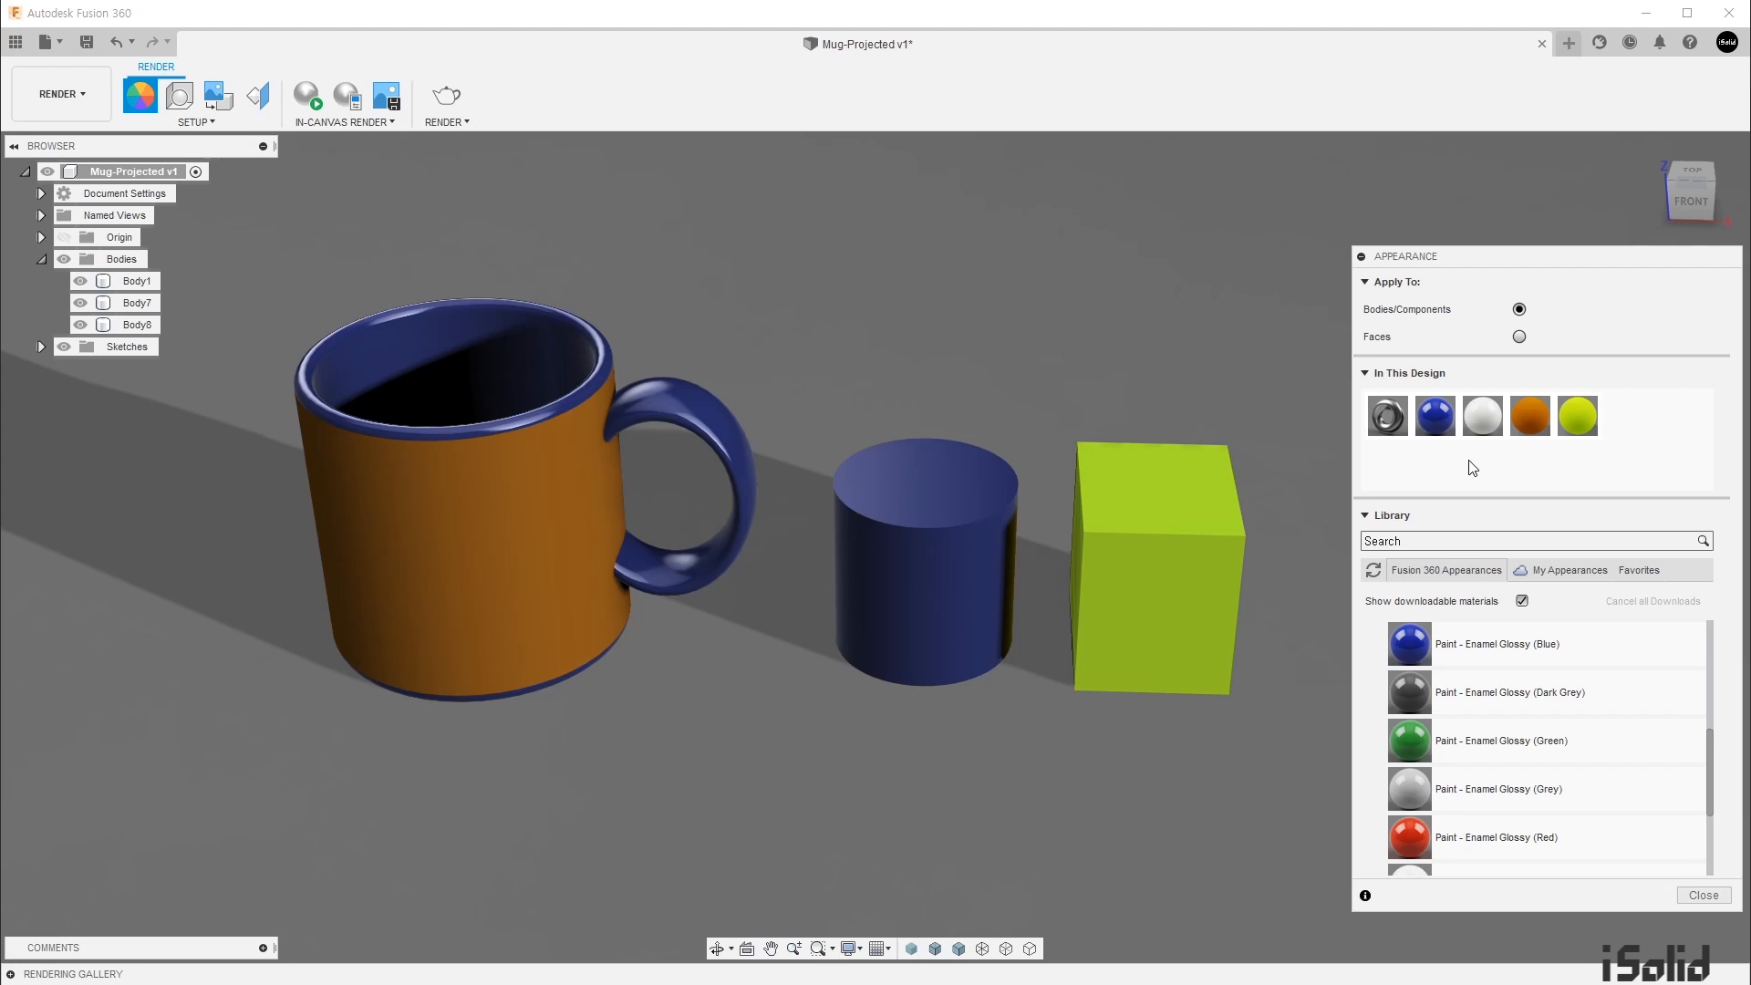
right_click(1486, 421)
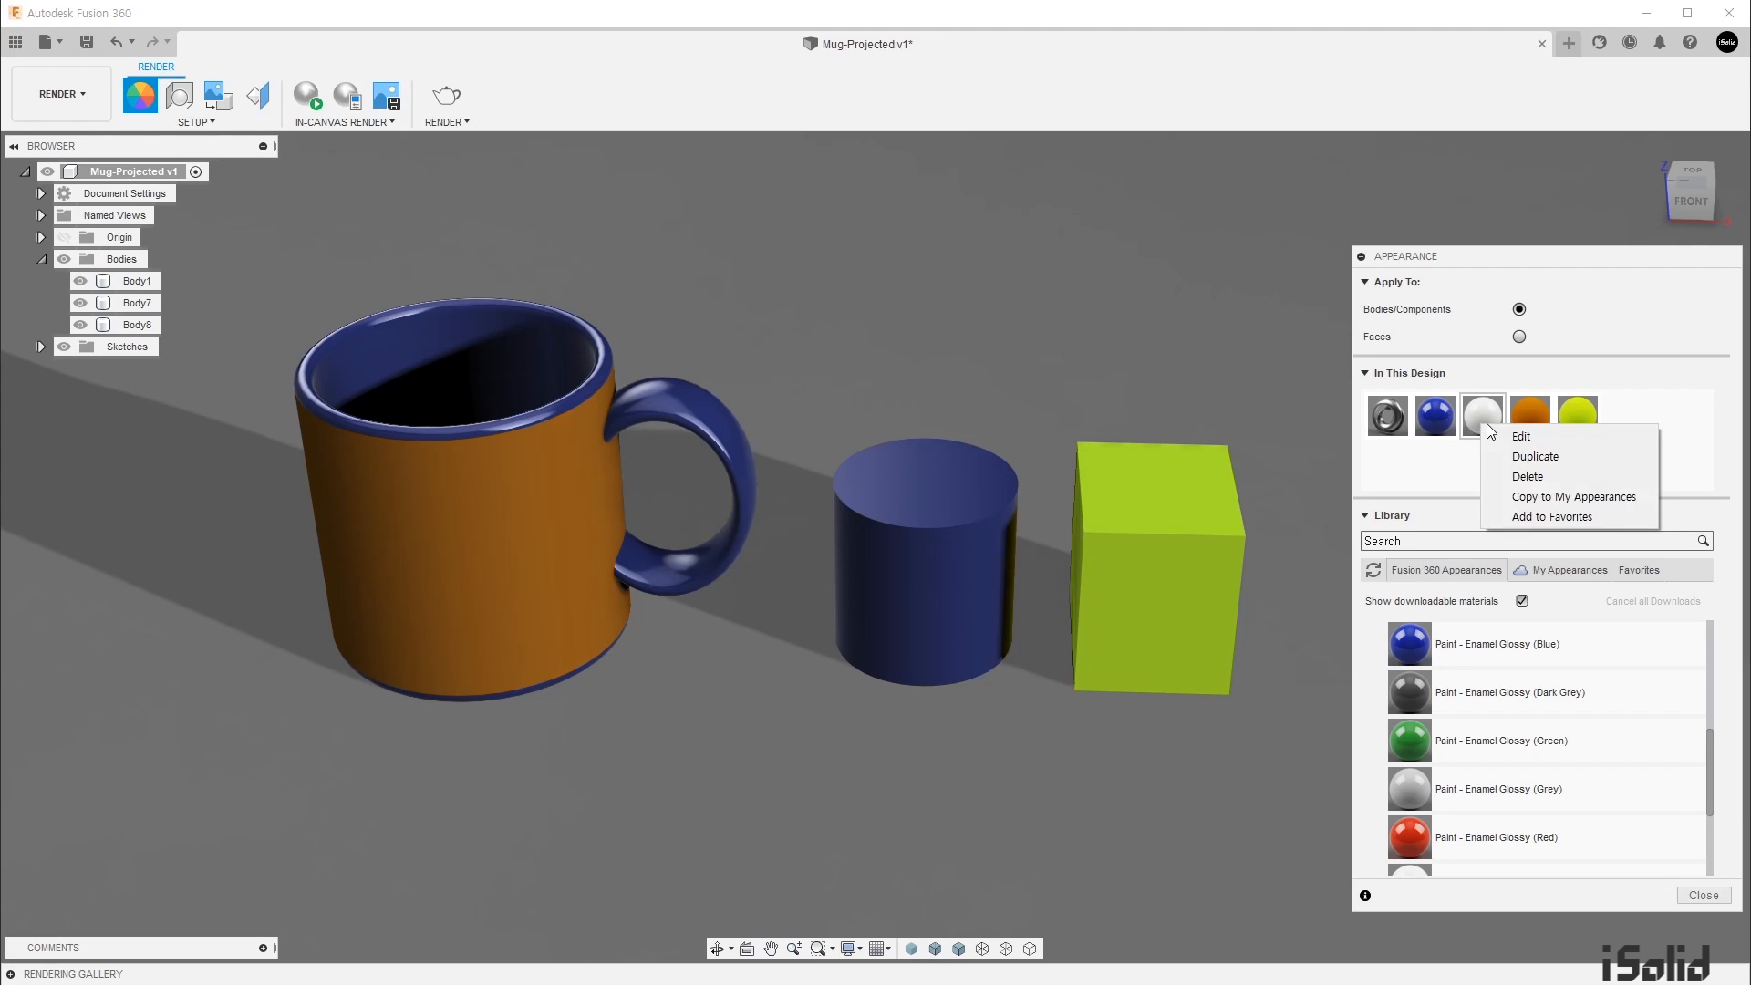
left_click(1563, 475)
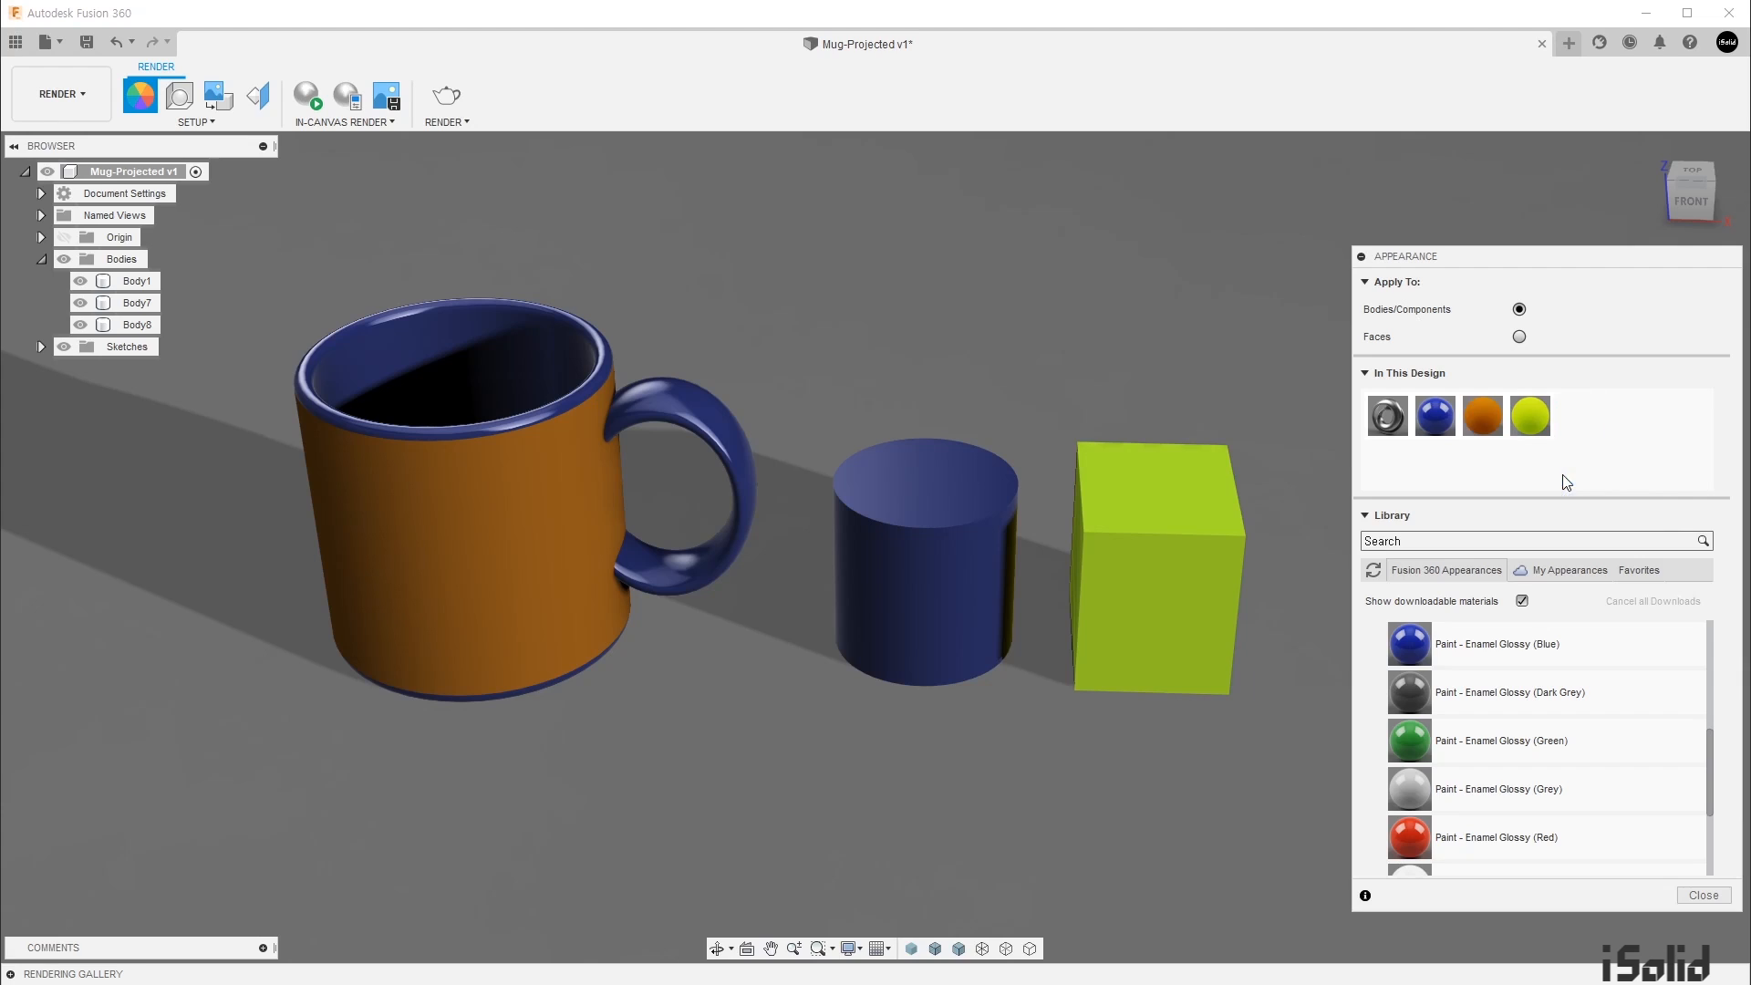
Step: Copy the orange Mug Body appearance to My Appearances and display that library
right_click(1476, 426)
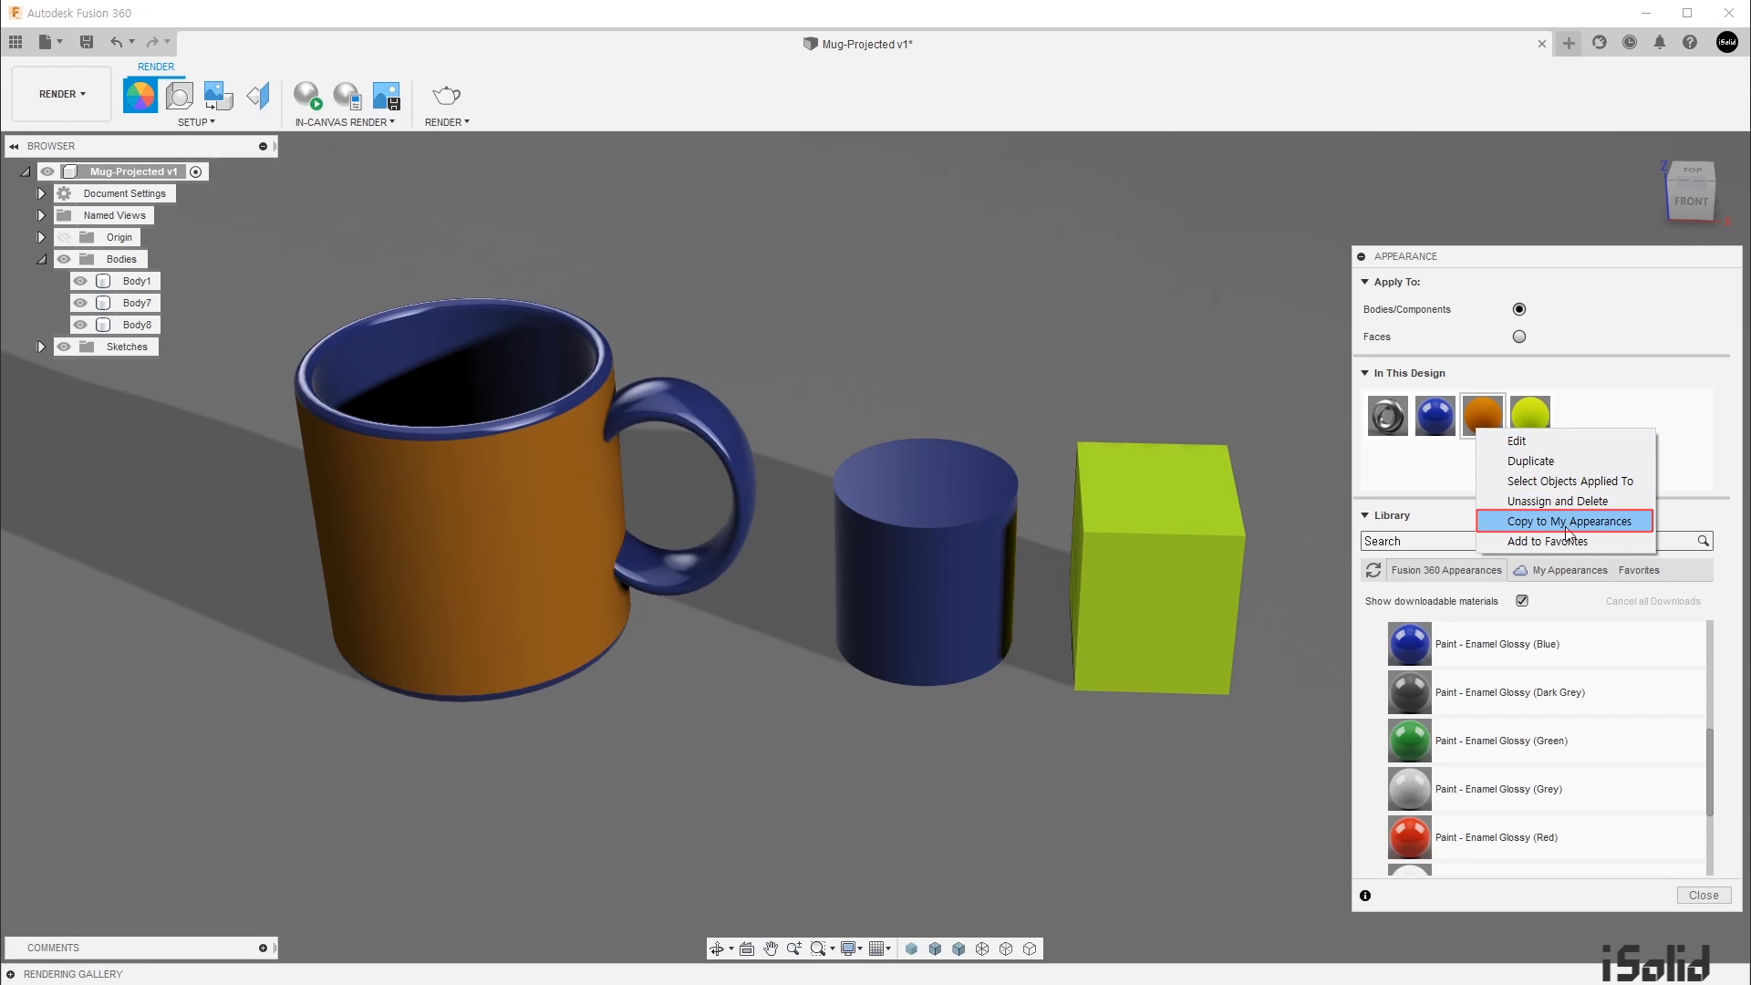
left_click(1644, 524)
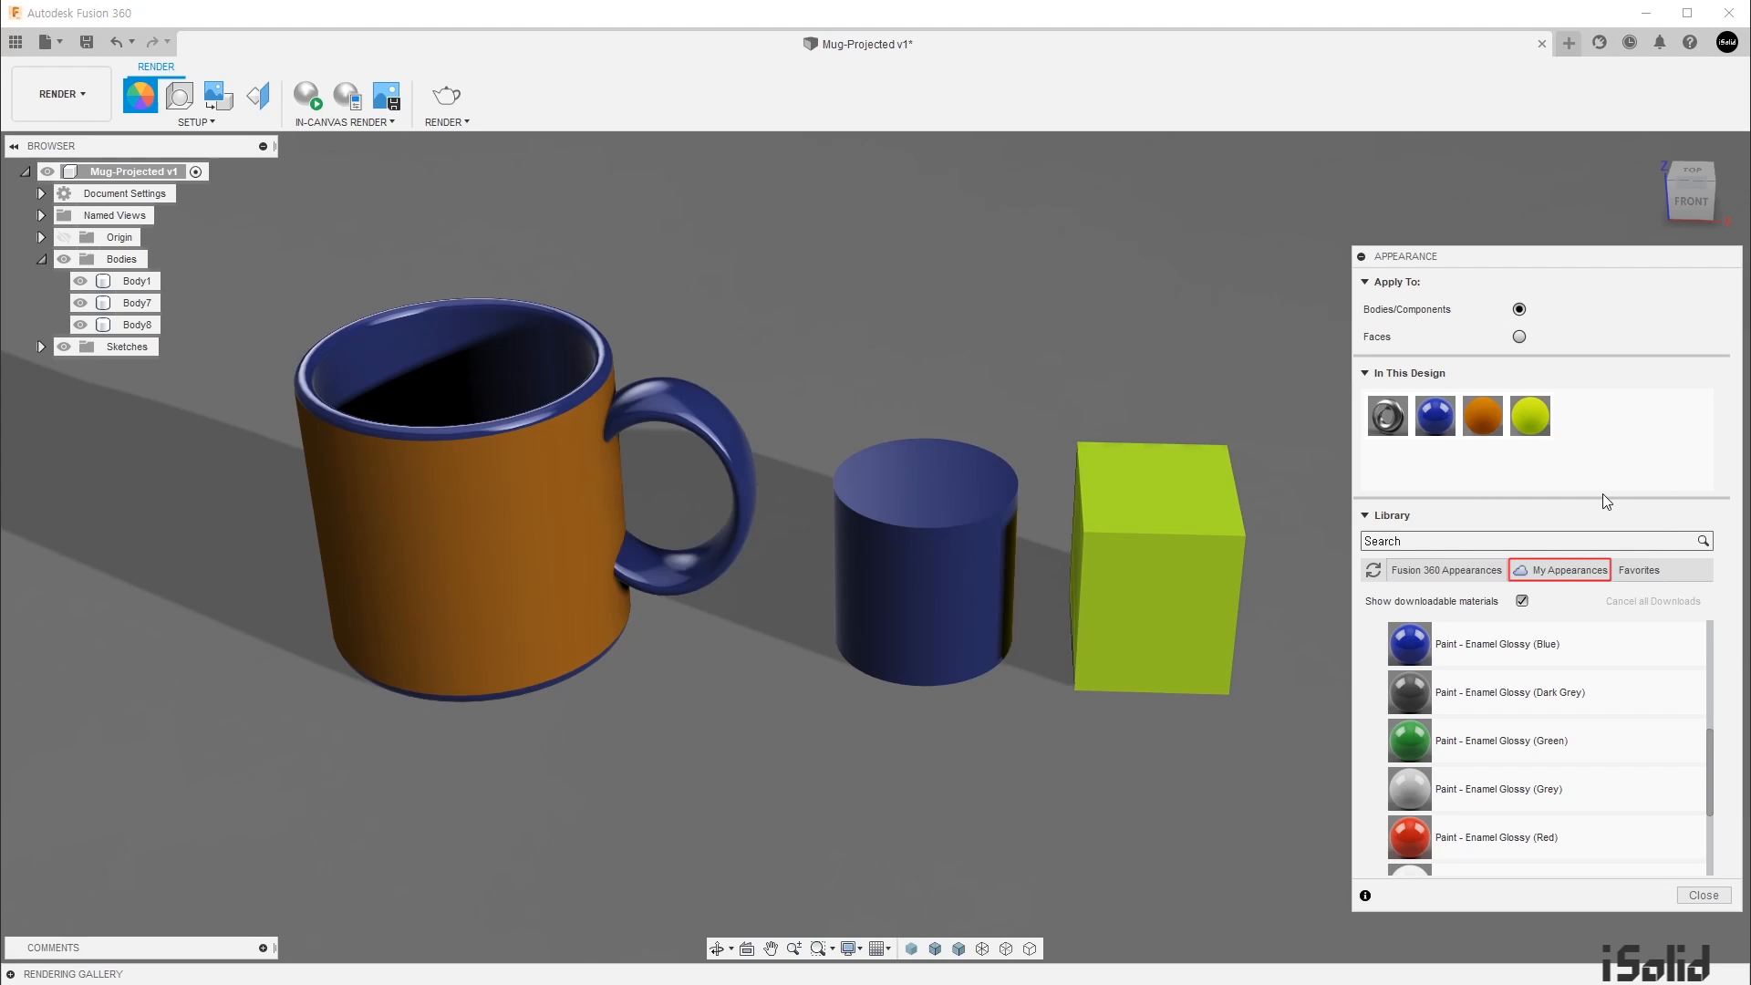
left_click(1581, 581)
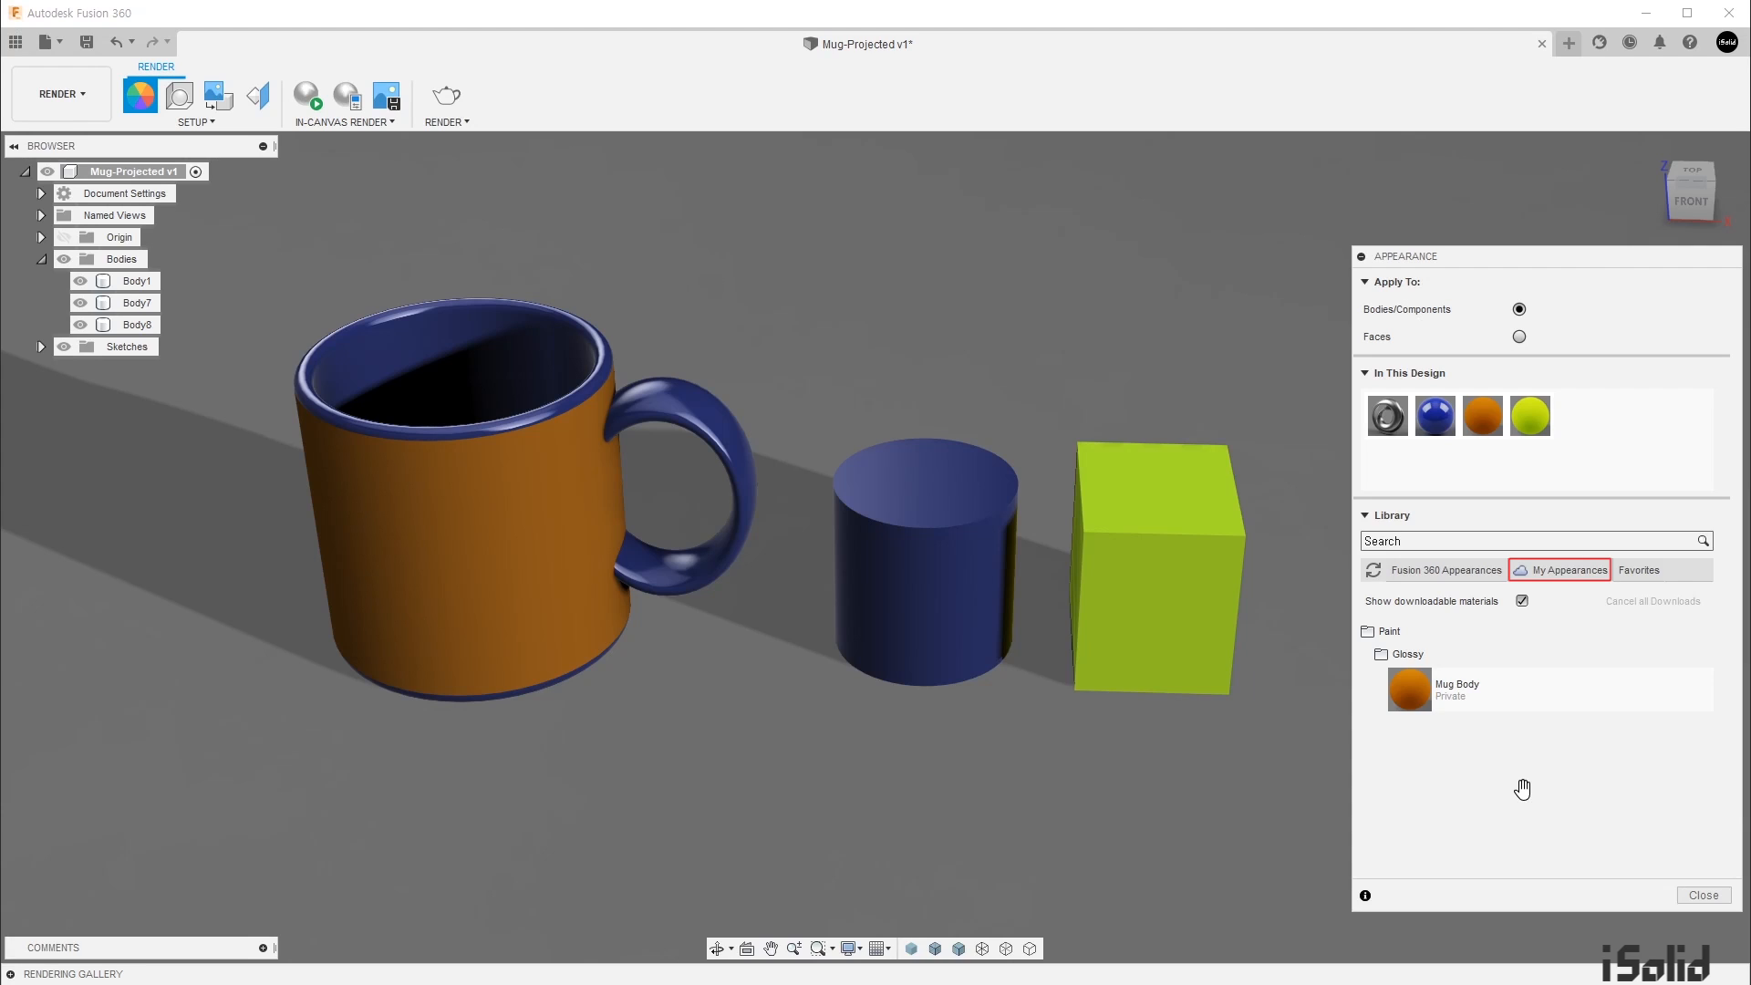
Step: Add the design's yellow-green appearance to Favorites and display the favorites list
right_click(1536, 422)
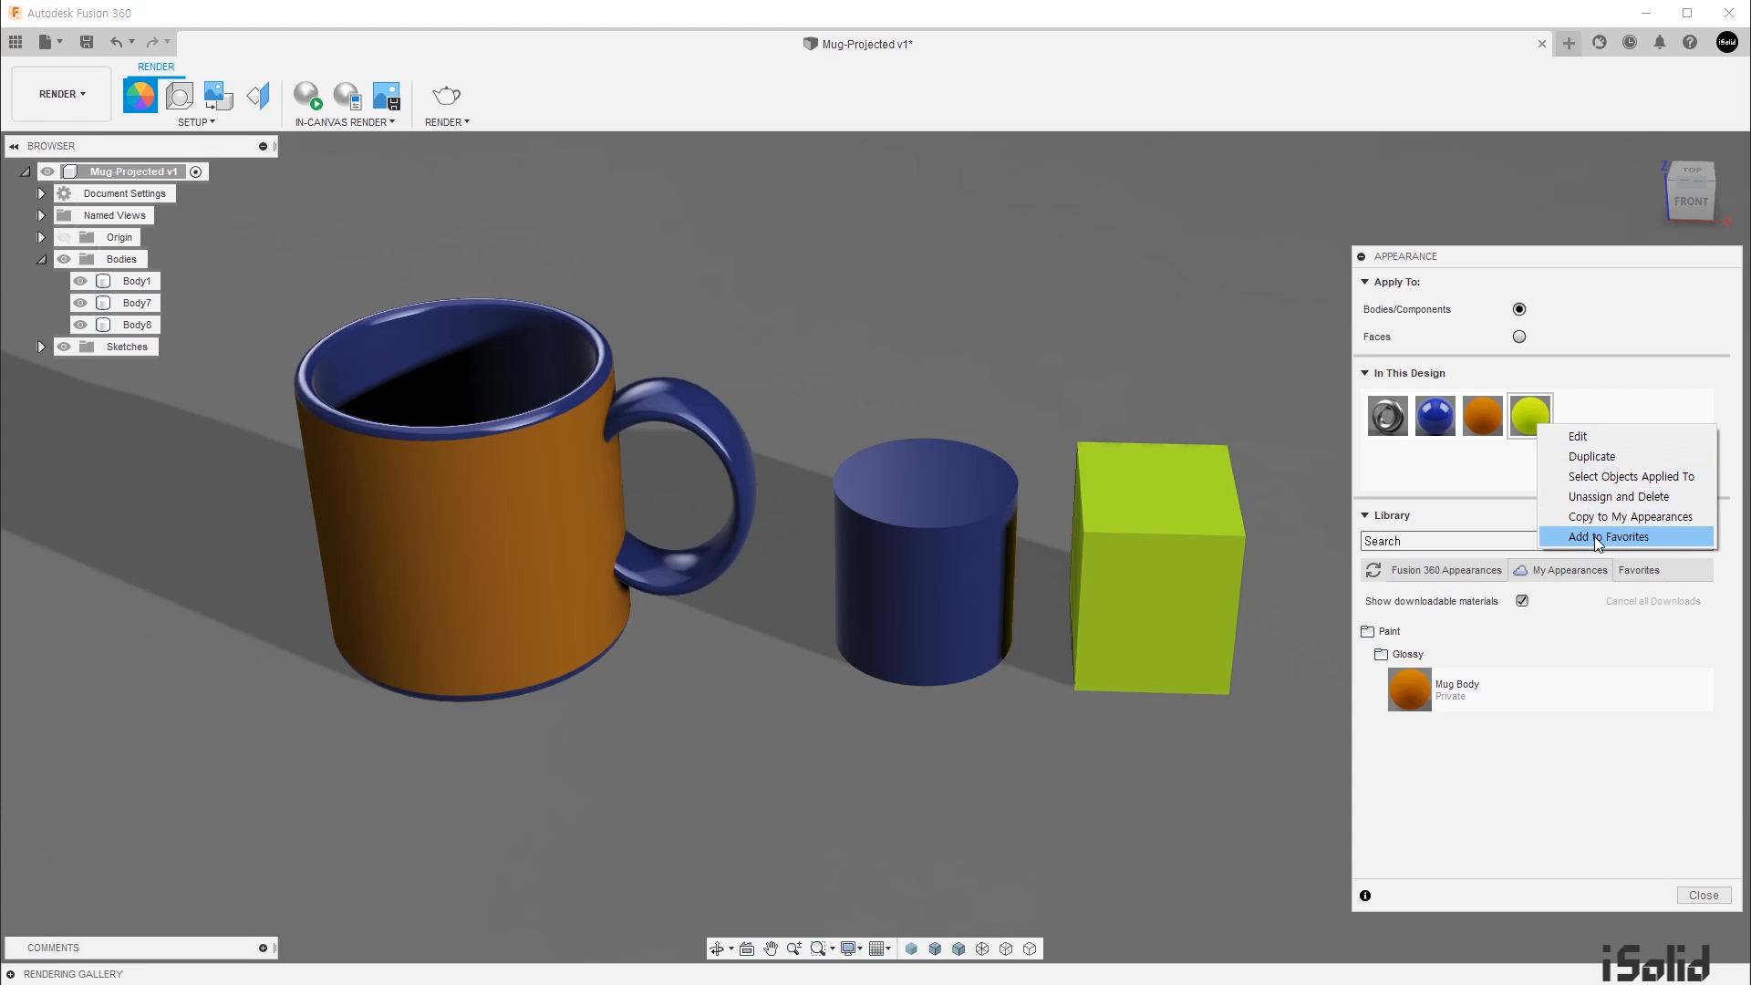
left_click(1661, 543)
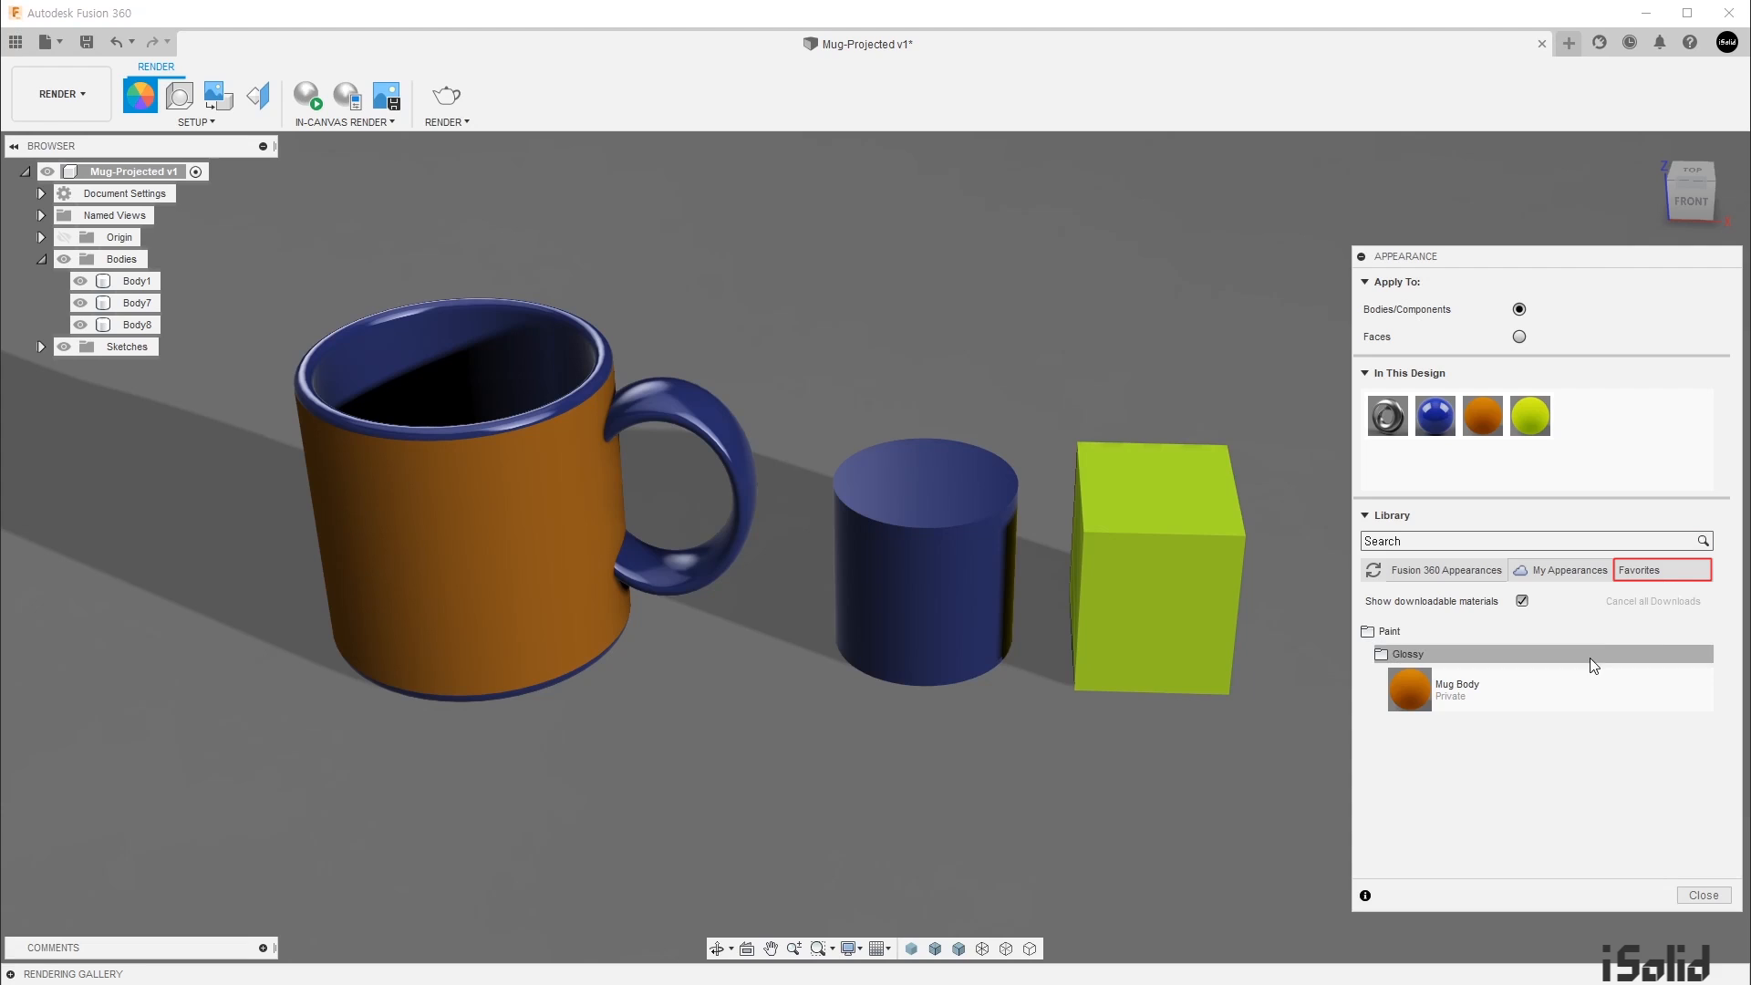
left_click(1660, 573)
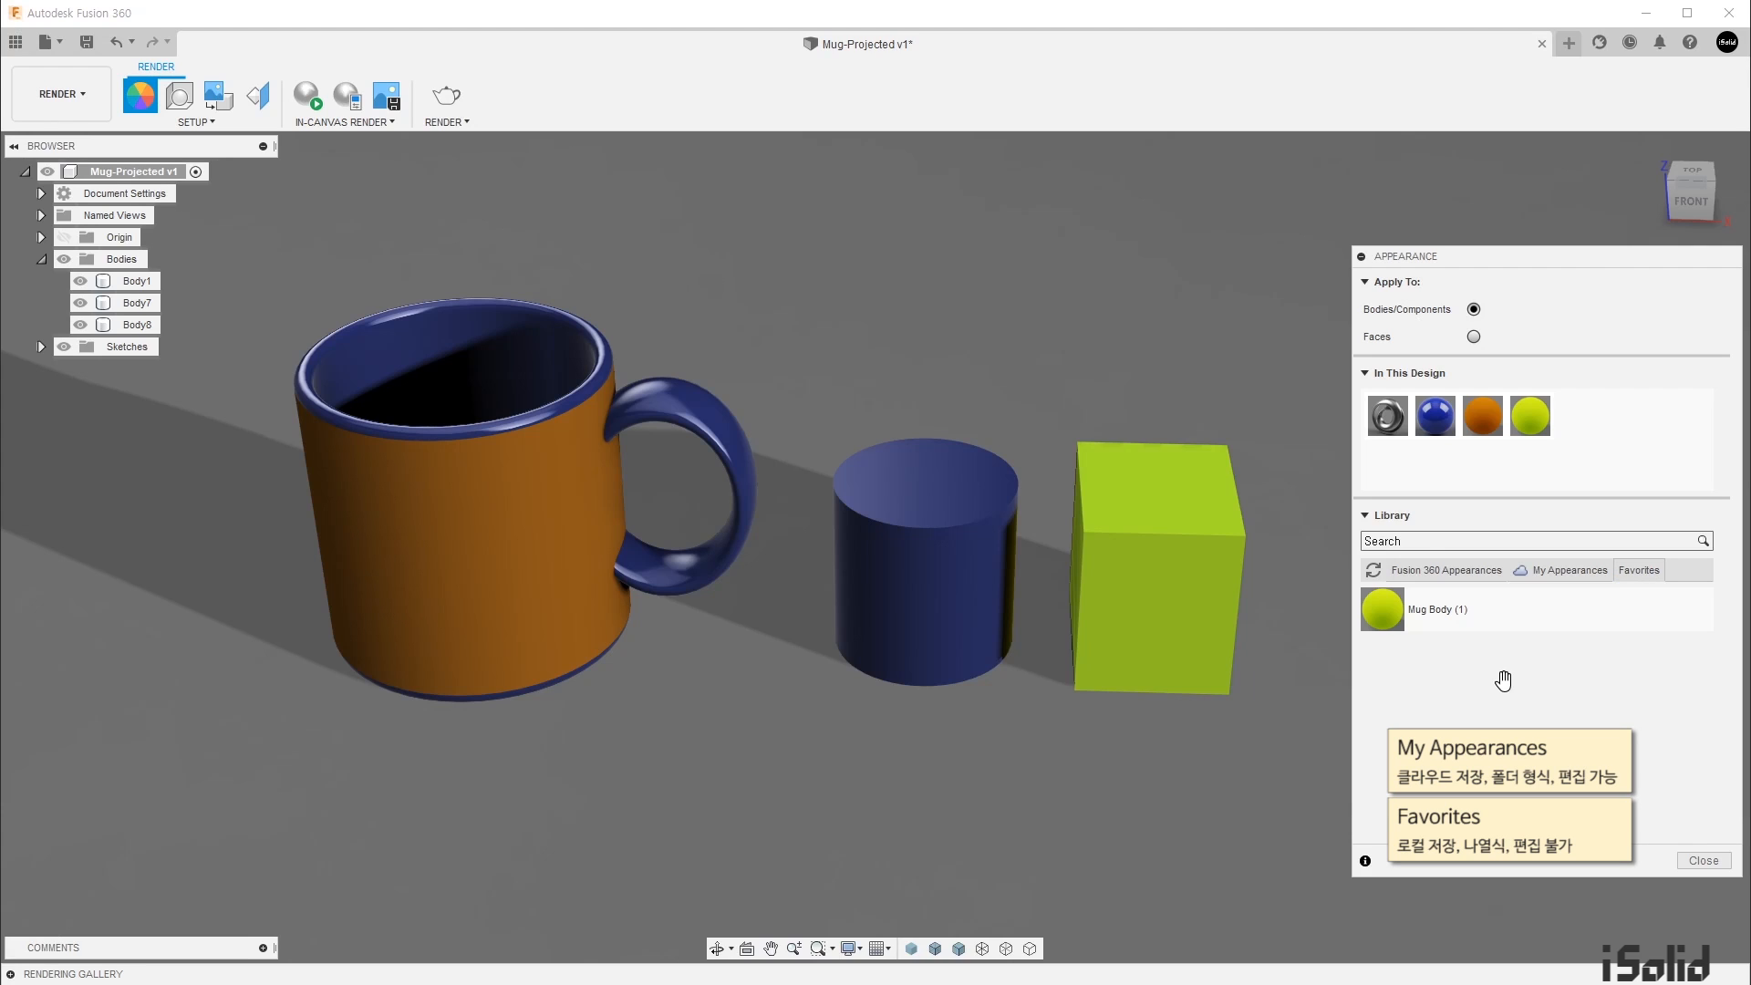
Step: Check which management options the saved appearances offer in My Appearances and in Favorites
left_click(1565, 572)
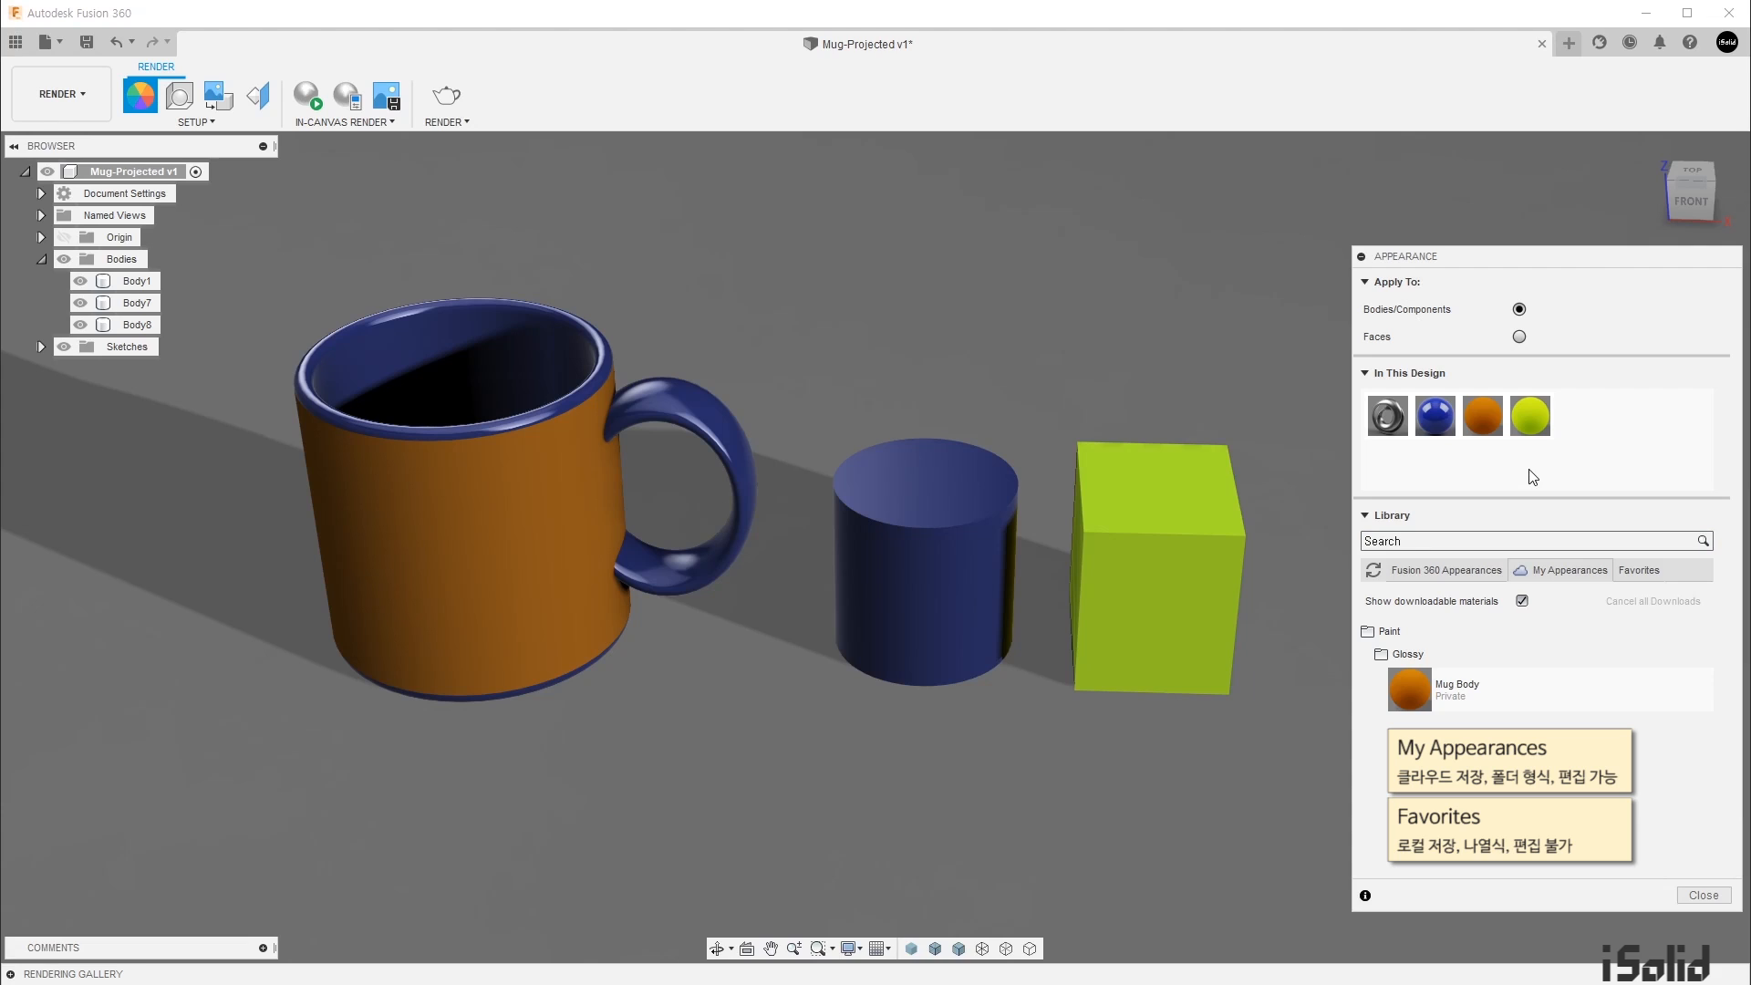
right_click(1619, 691)
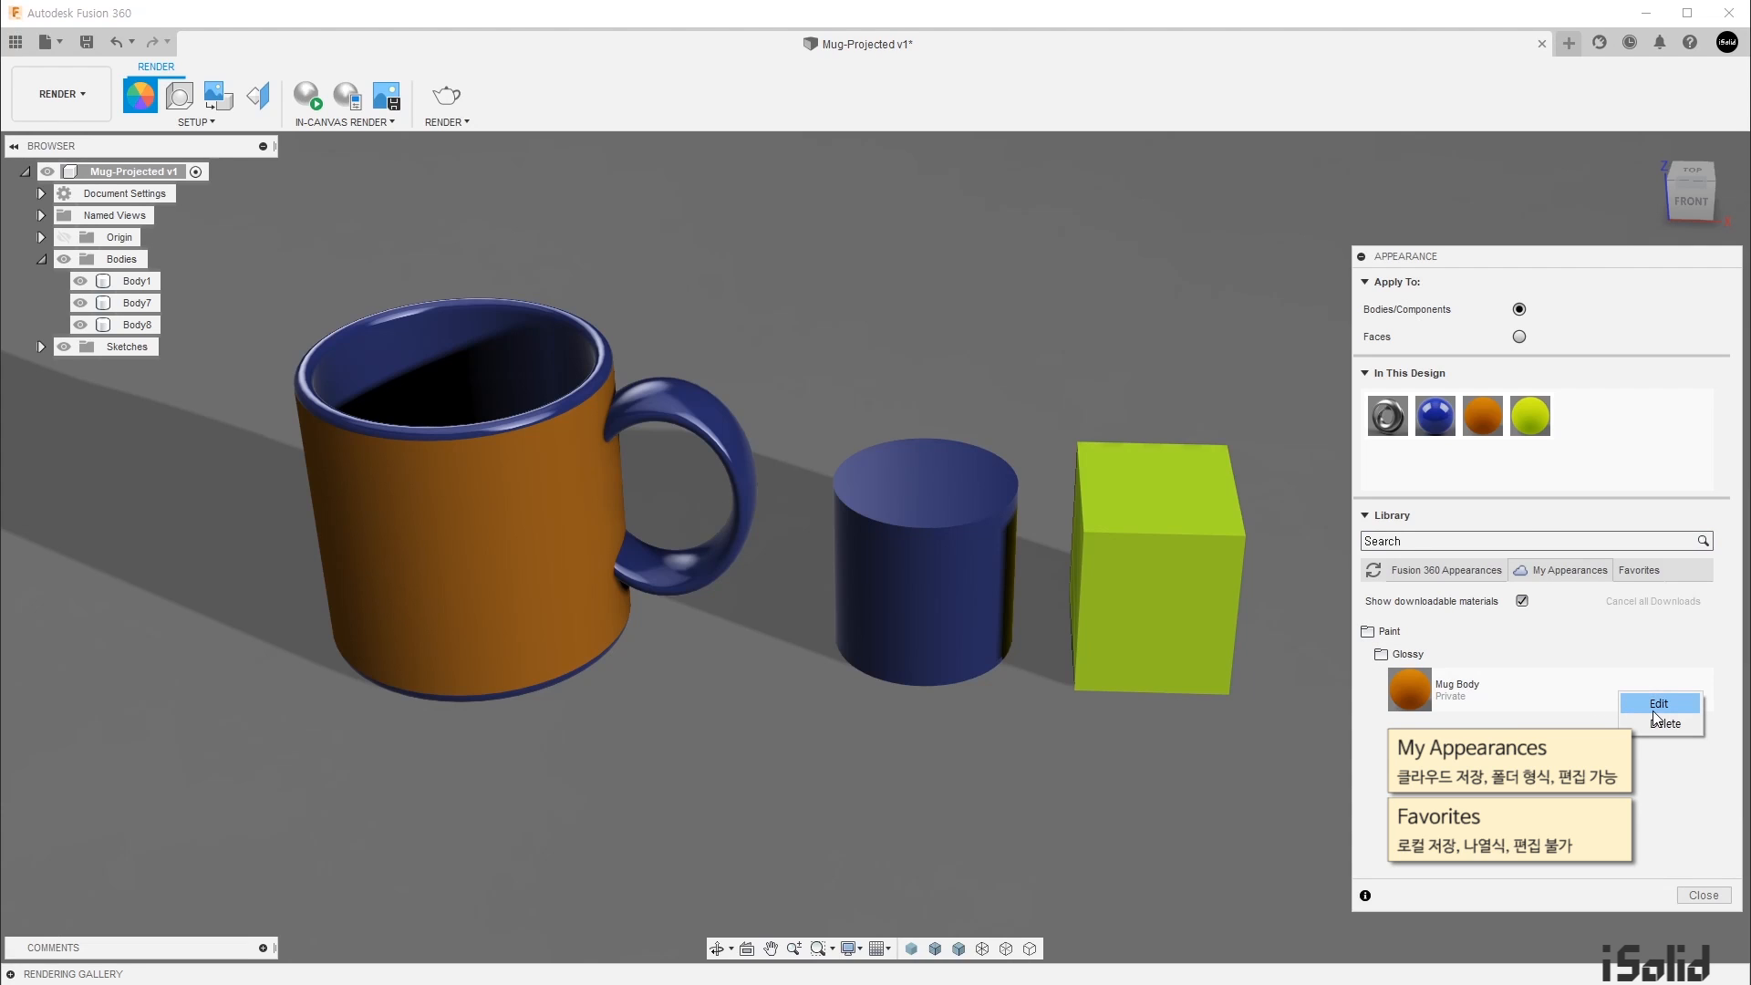
left_click(1524, 708)
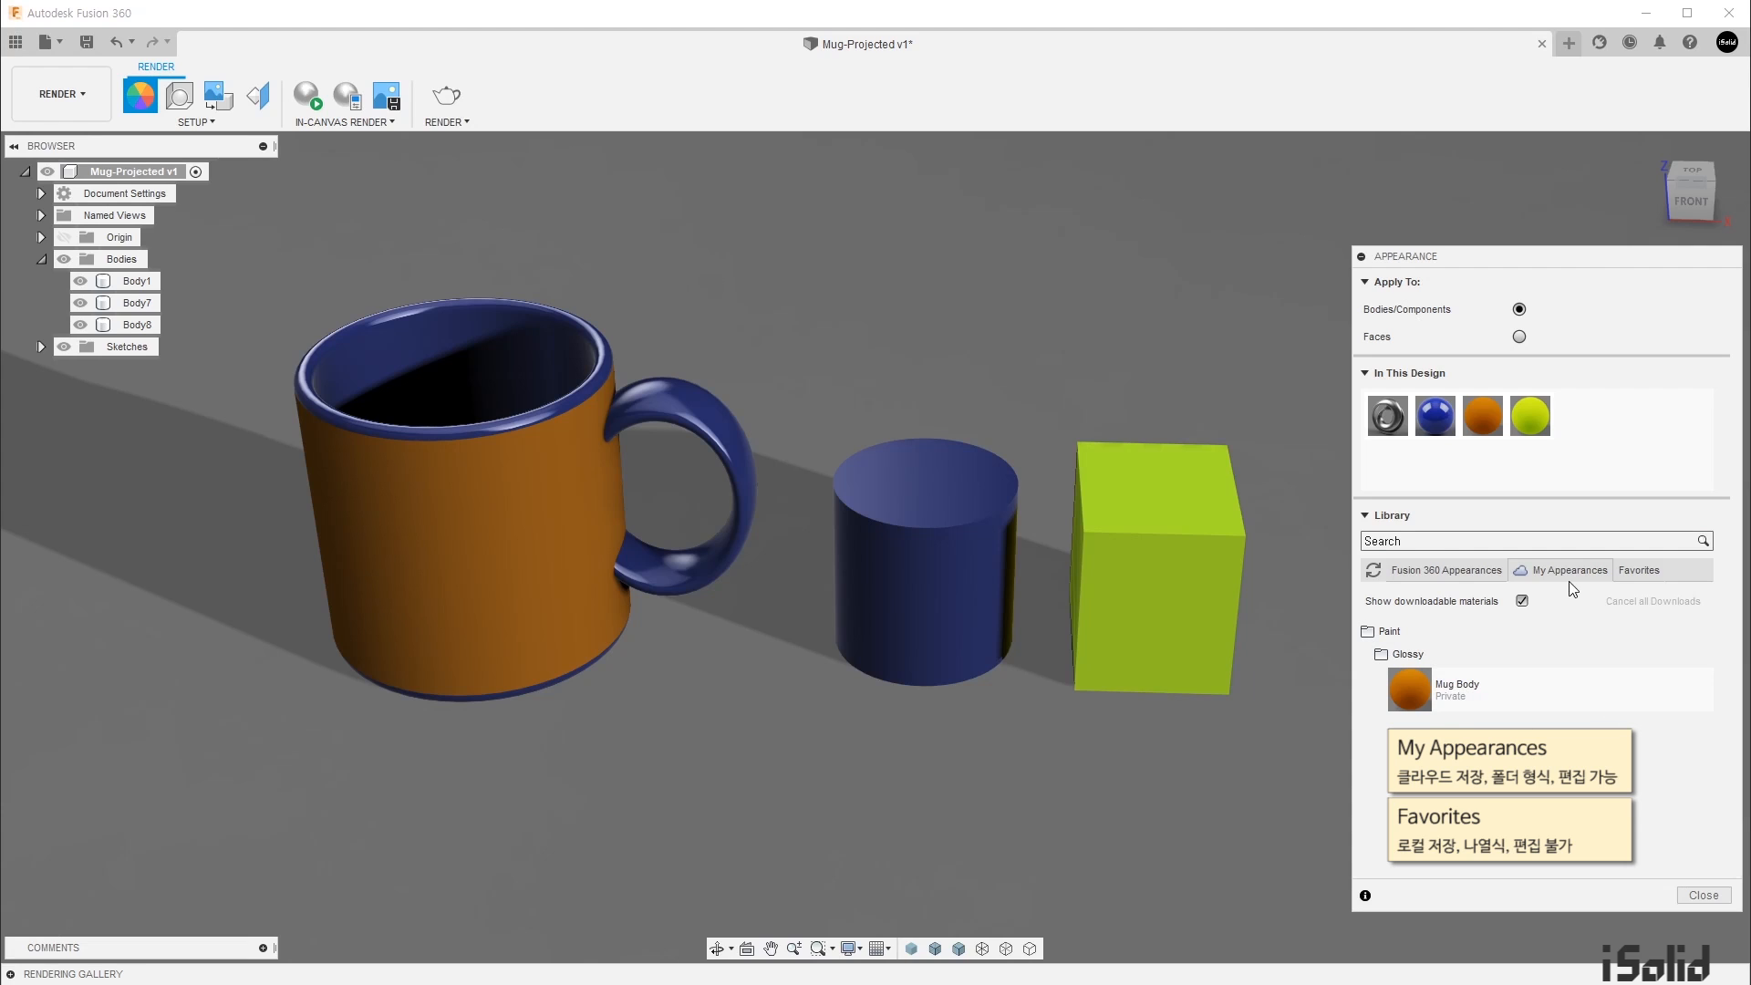
left_click(1646, 576)
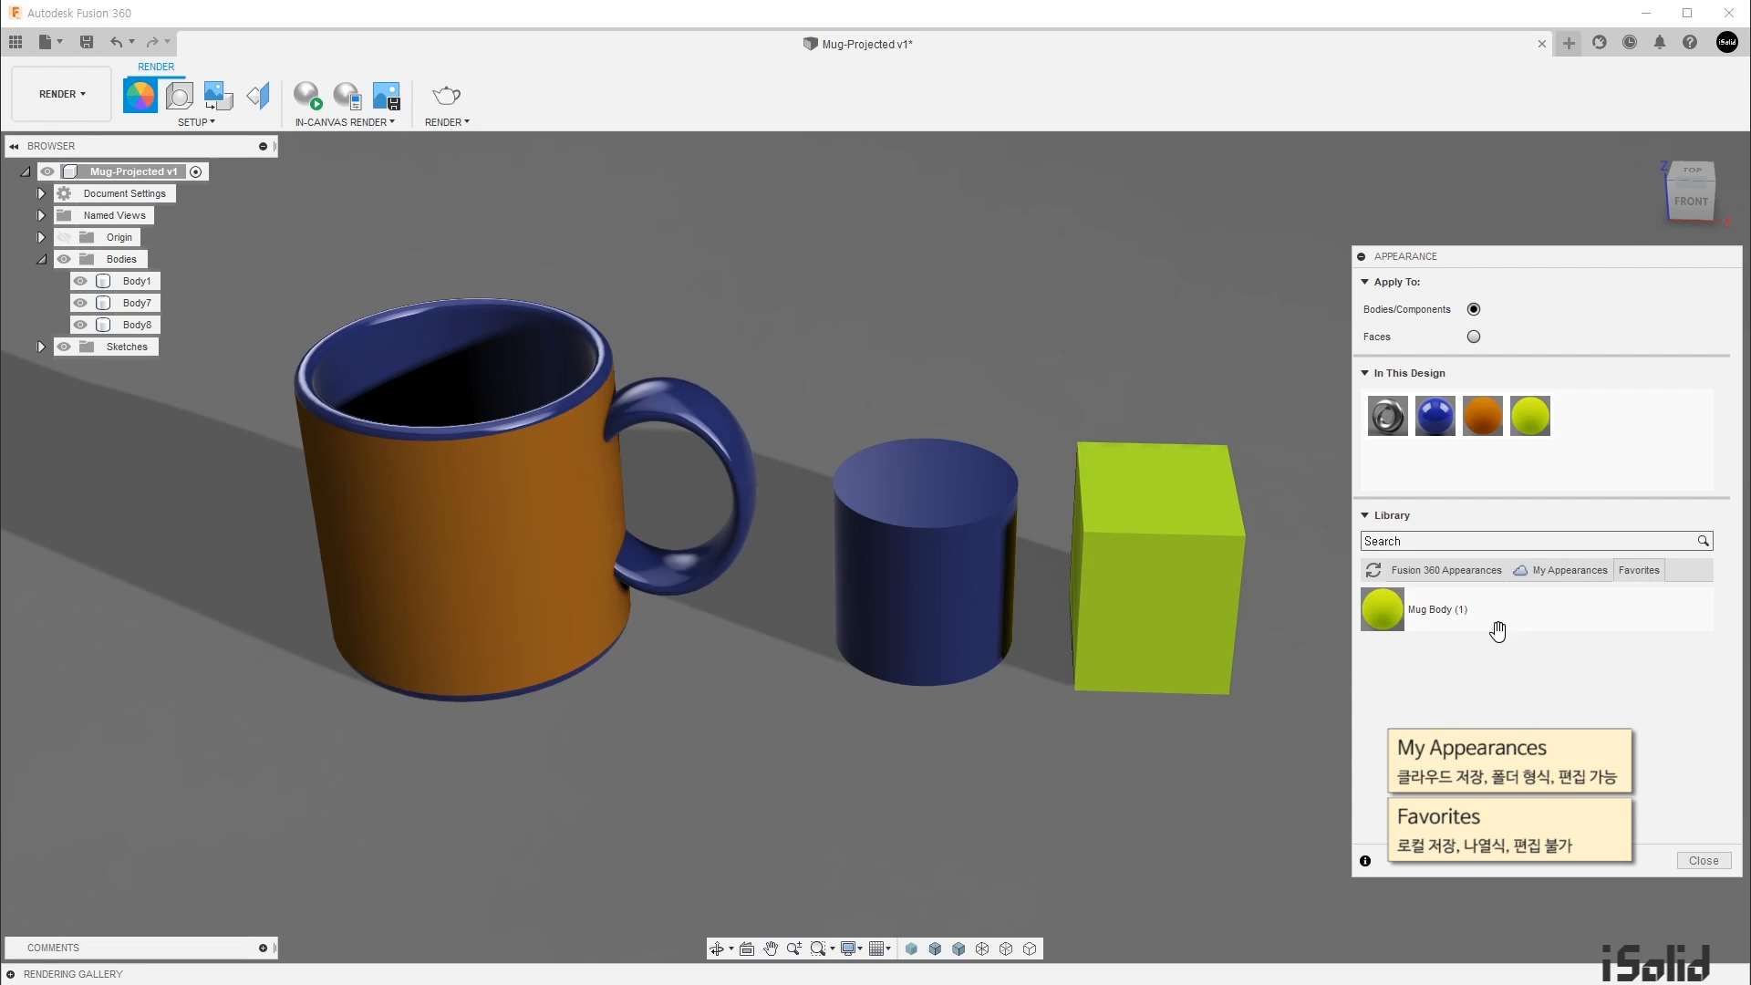
right_click(1571, 613)
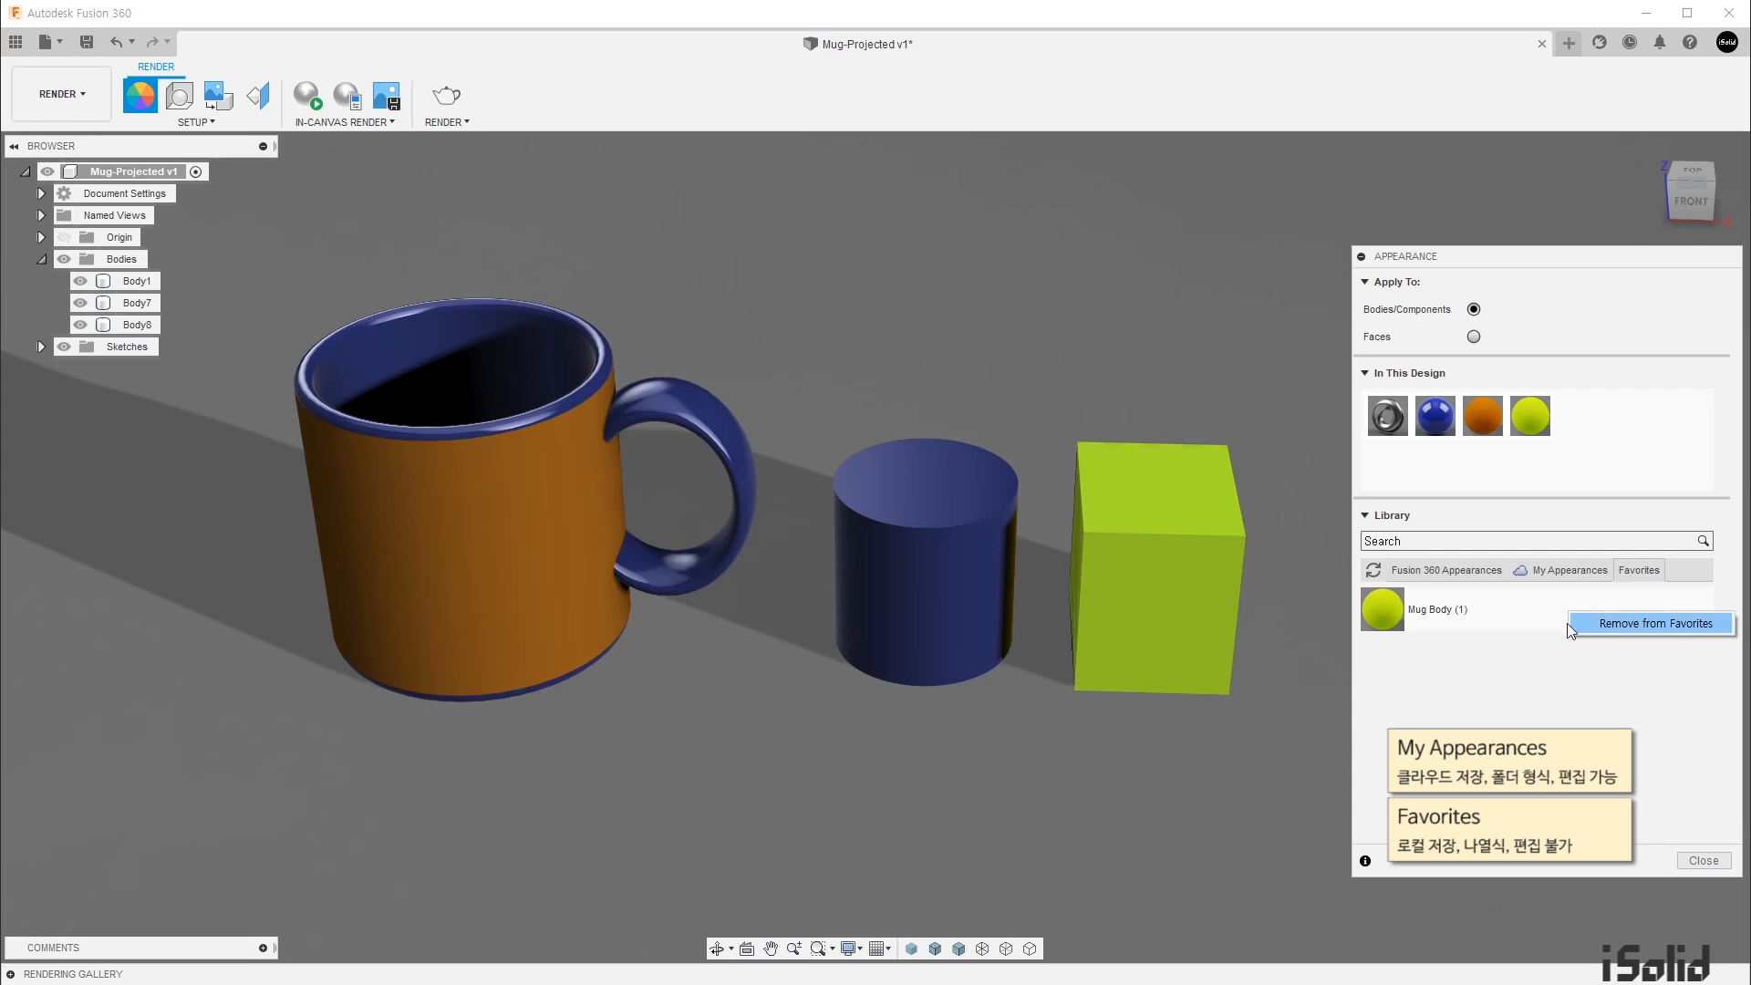
left_click(1550, 675)
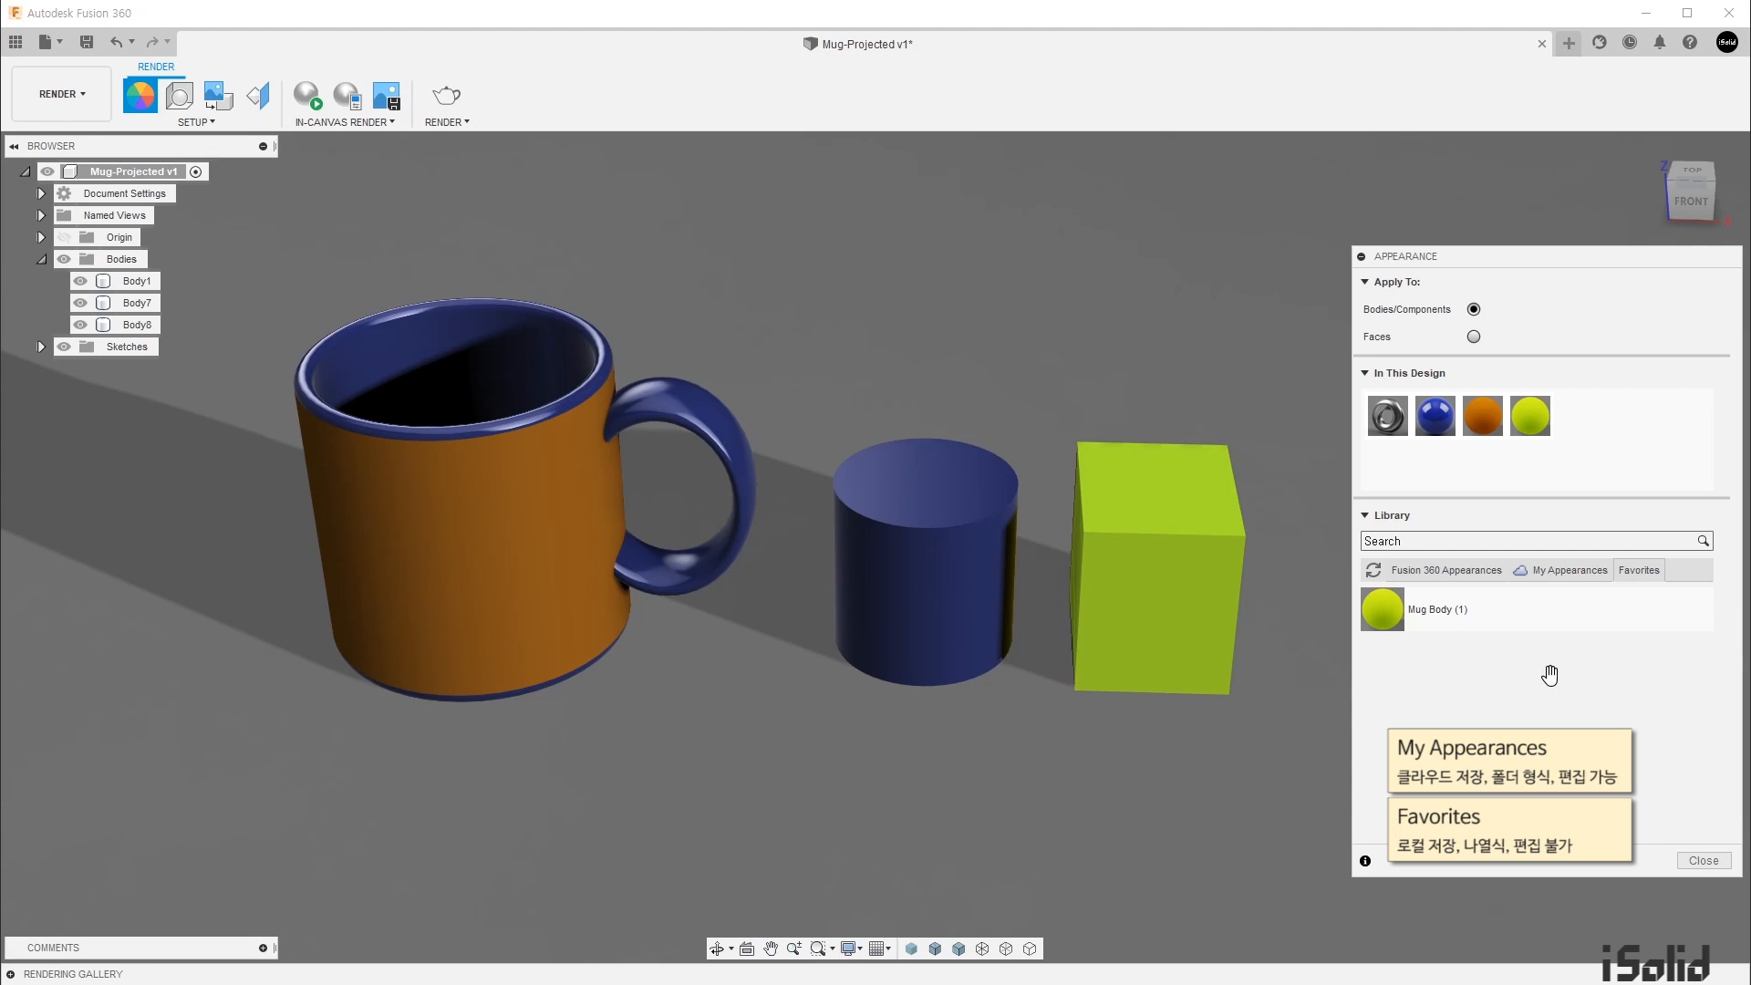
Step: Apply Paint - Enamel Glossy (Green) and then Paint - Enamel Glossy (White) from the Fusion 360 library to the cylinder
left_click(1436, 575)
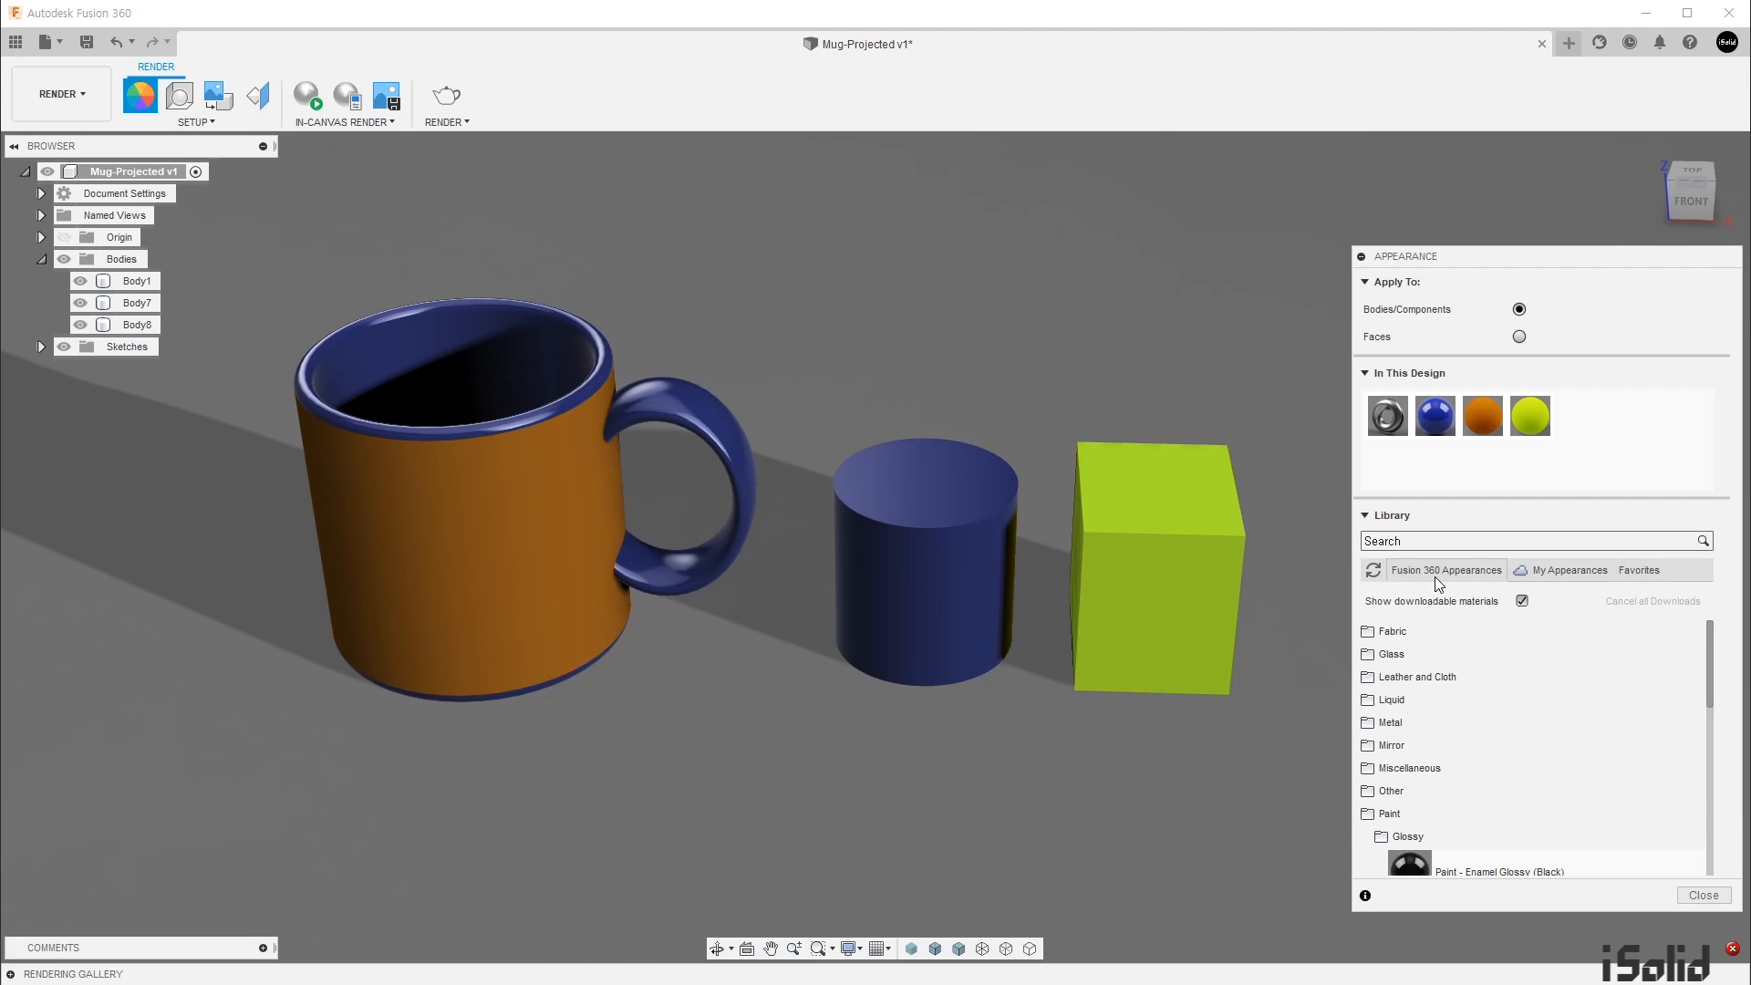
scroll(1405, 751, "down", 5)
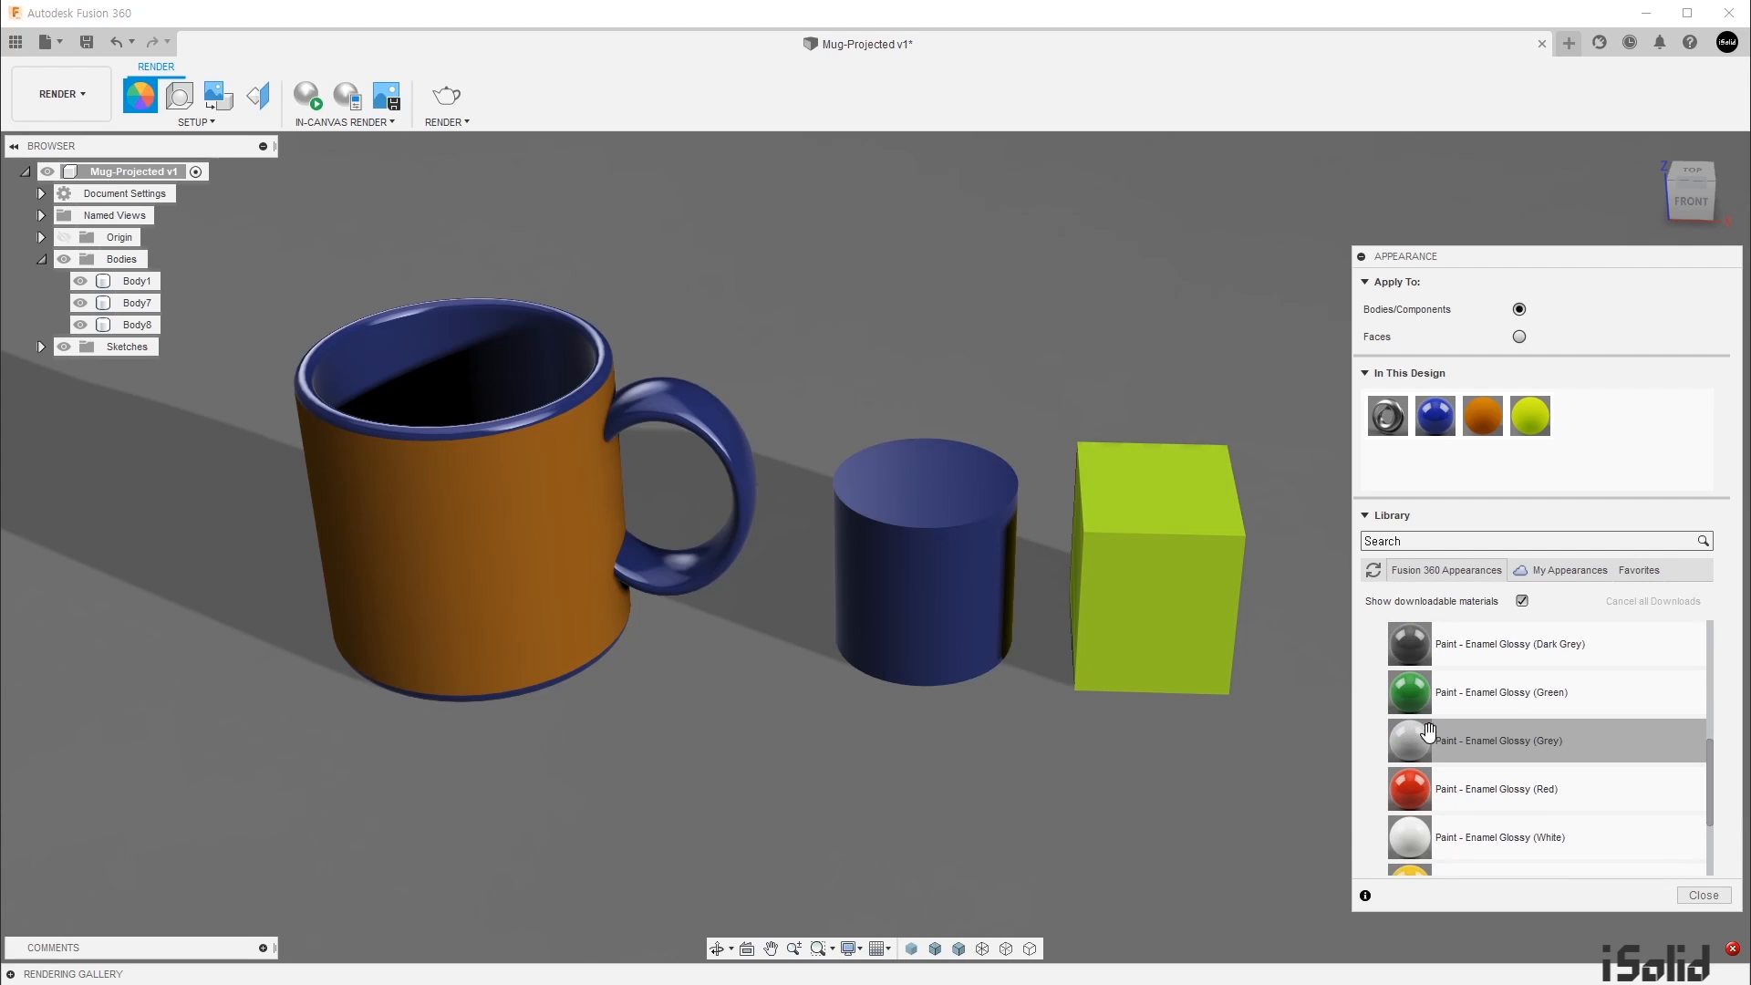
left_click_drag(1410, 692, 973, 588)
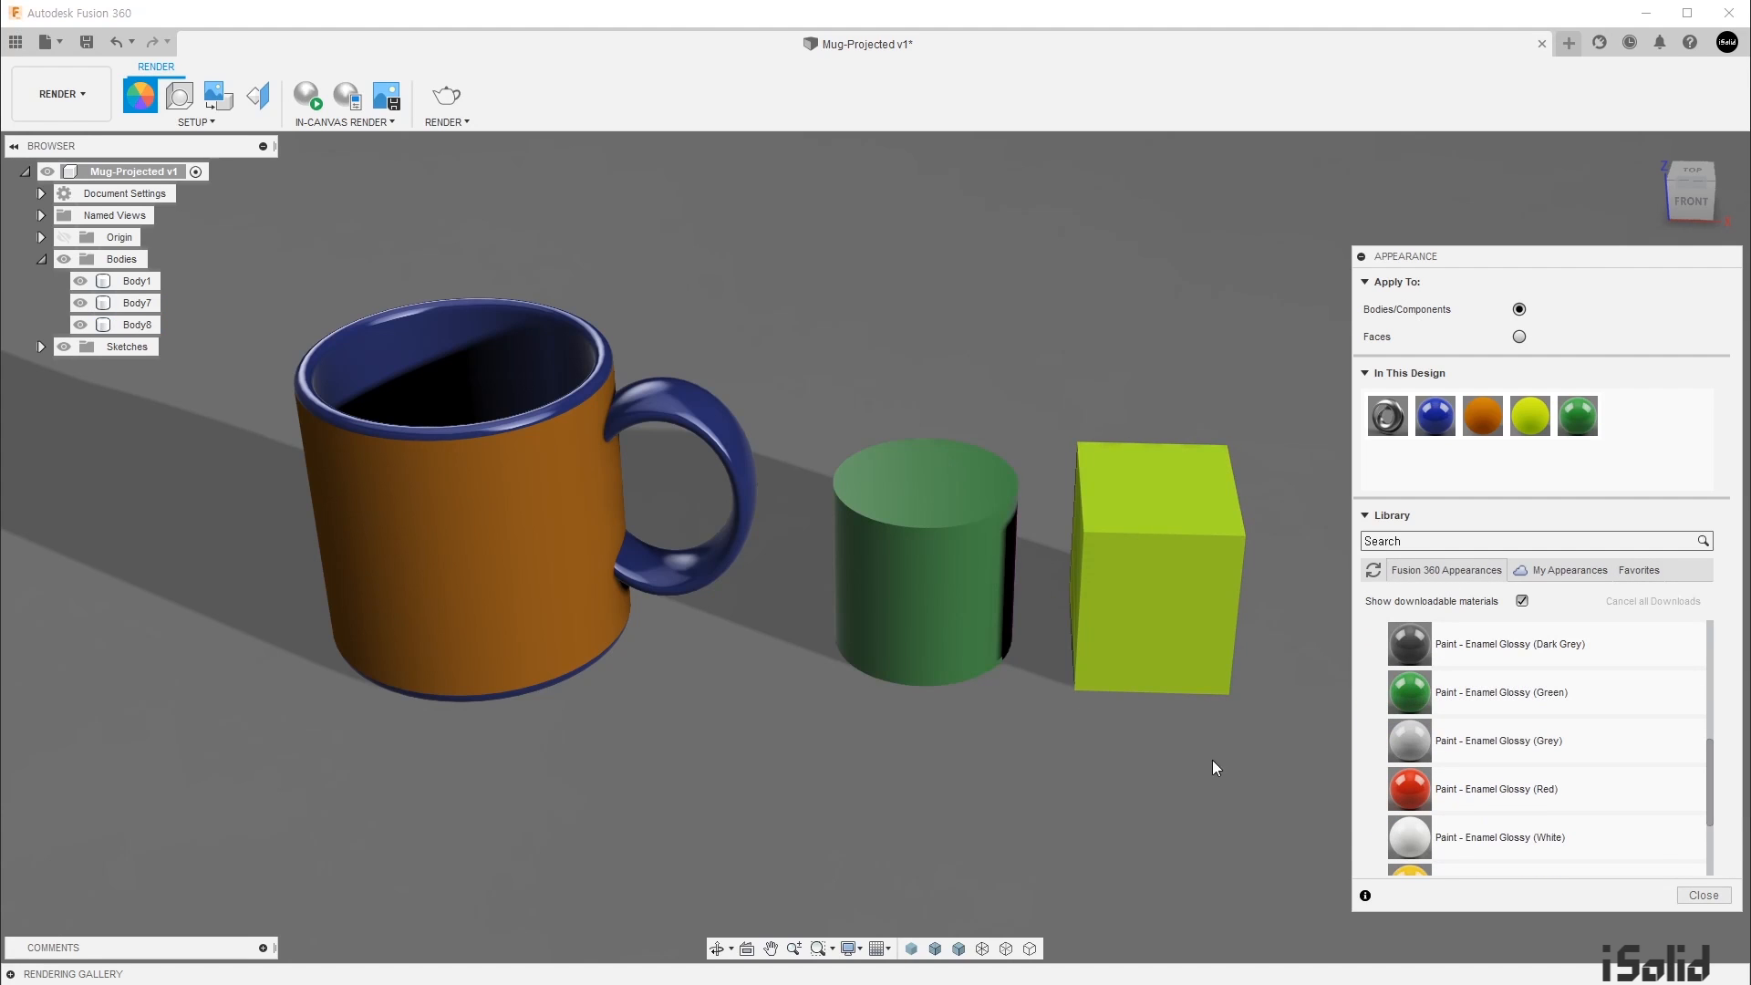
mouse_move(1410, 837)
left_mouse_down()
mouse_move(1068, 575)
mouse_move(954, 588)
left_mouse_up()
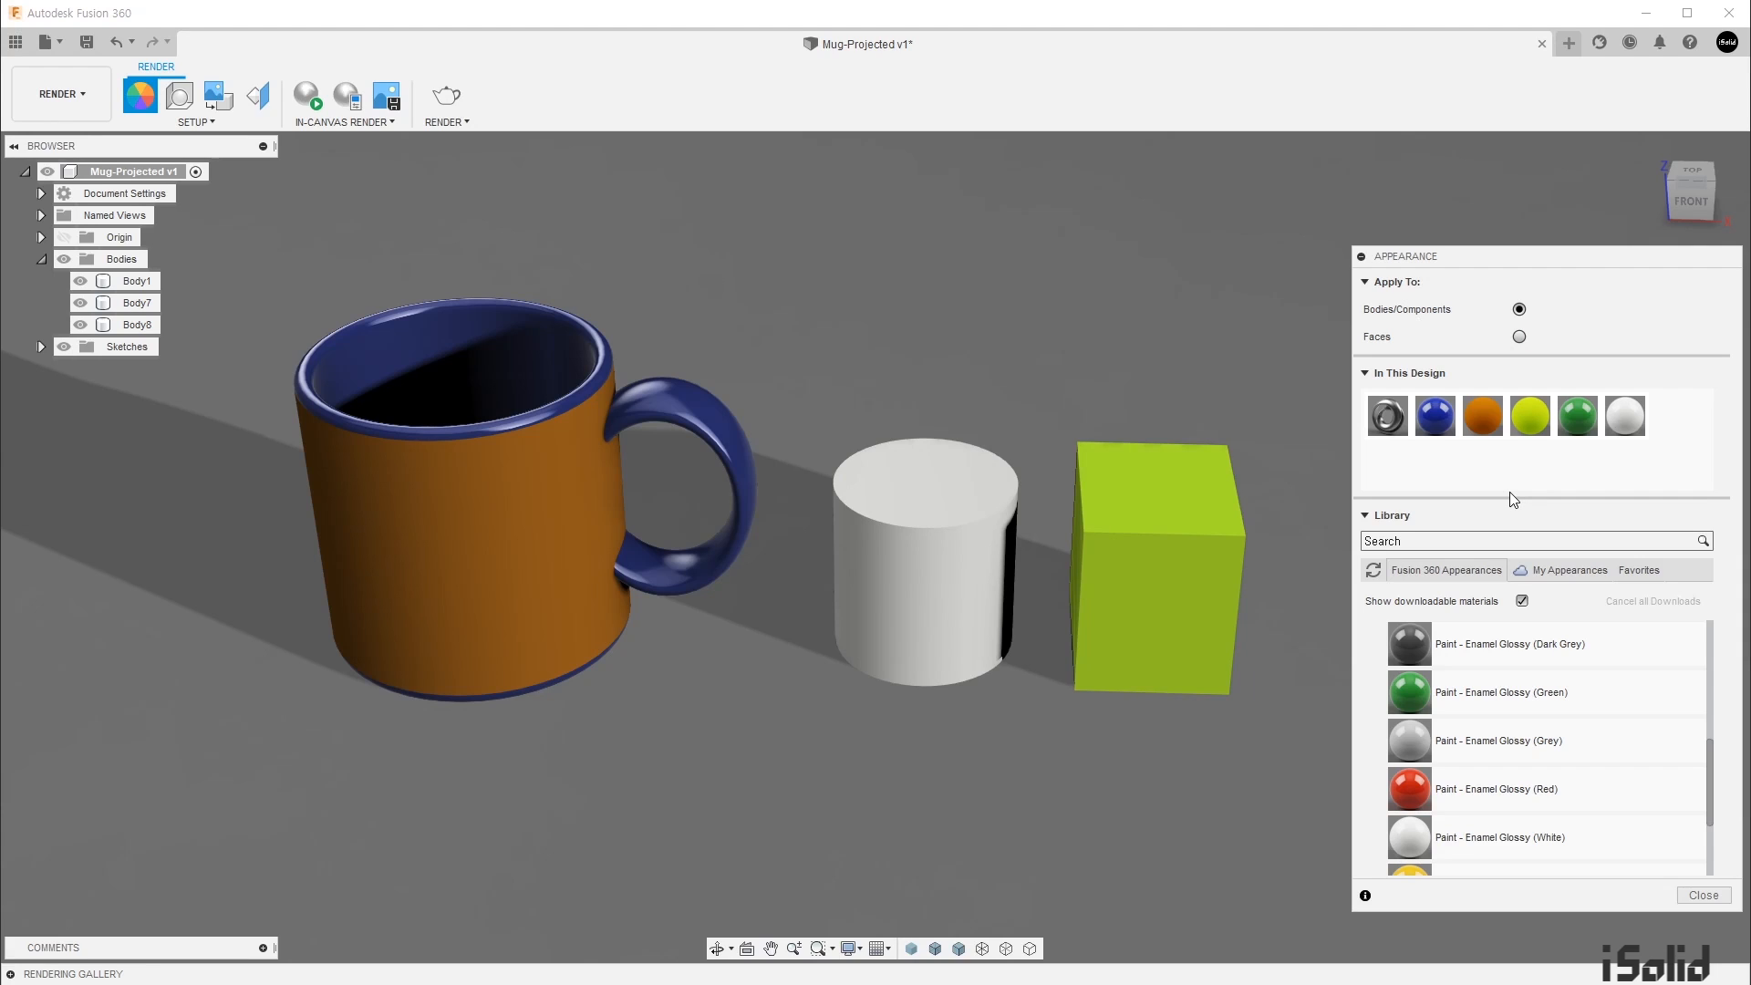
Step: Apply the design's glossy blue enamel to the cylinder and delete all unused appearances from the design
left_click_drag(1436, 418, 956, 534)
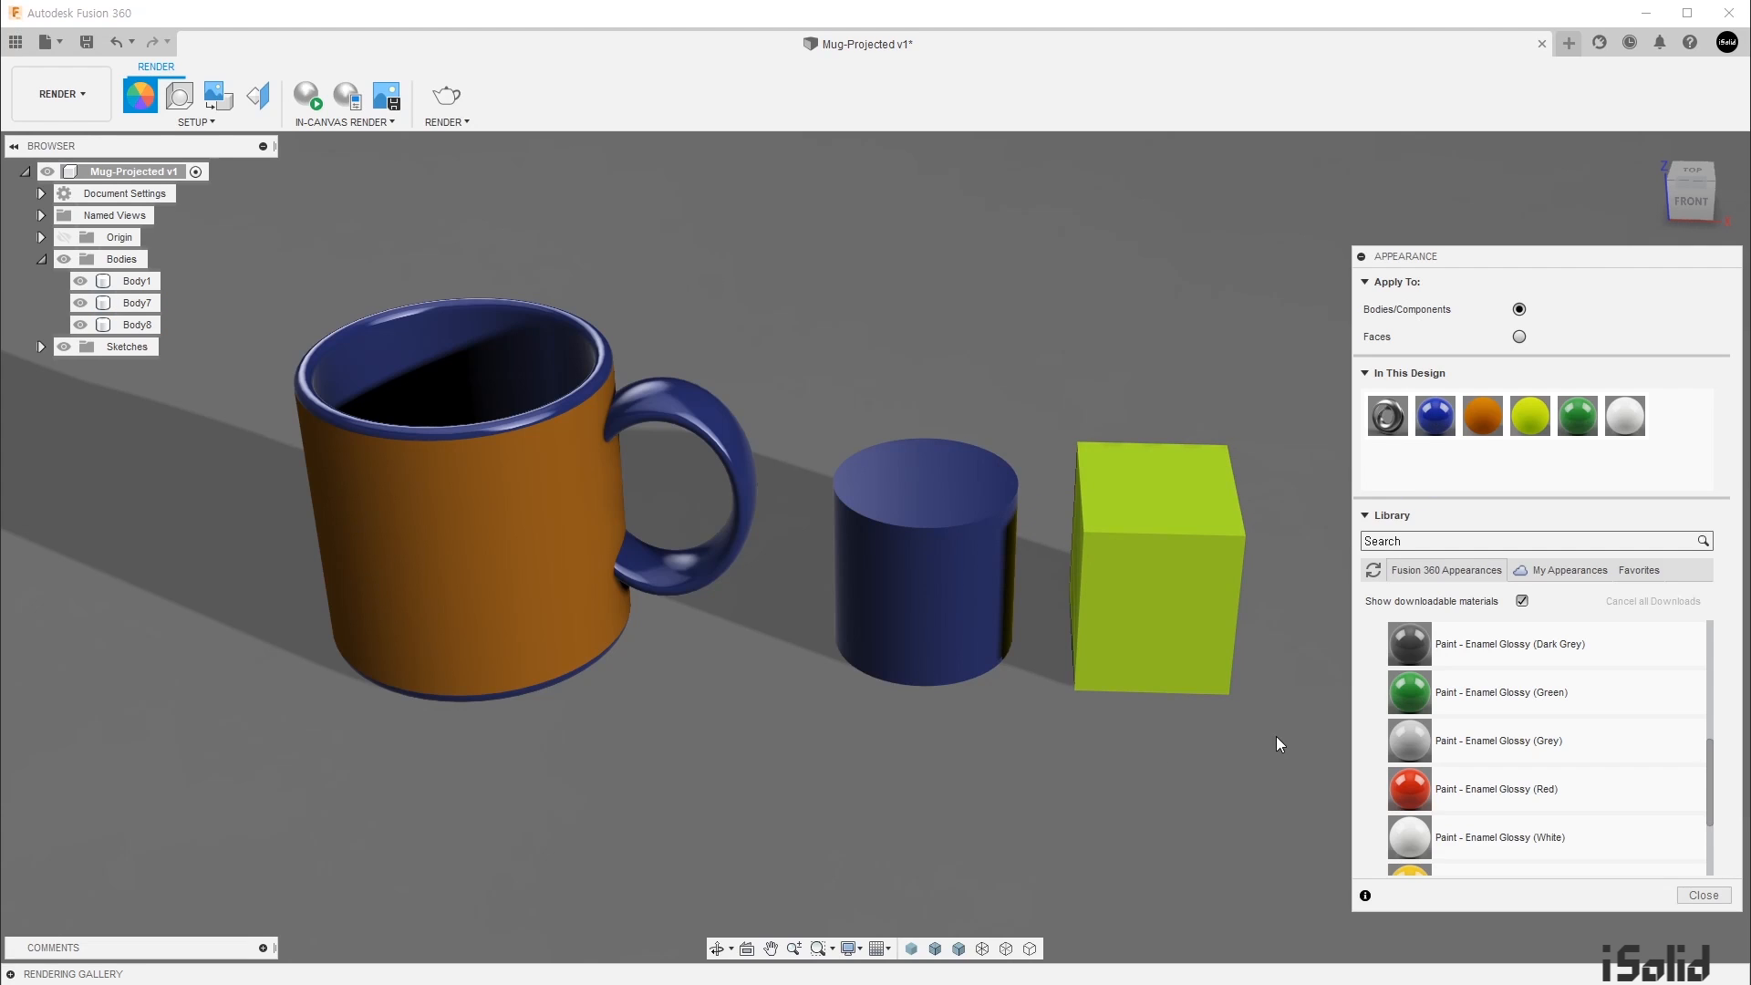
right_click(1586, 469)
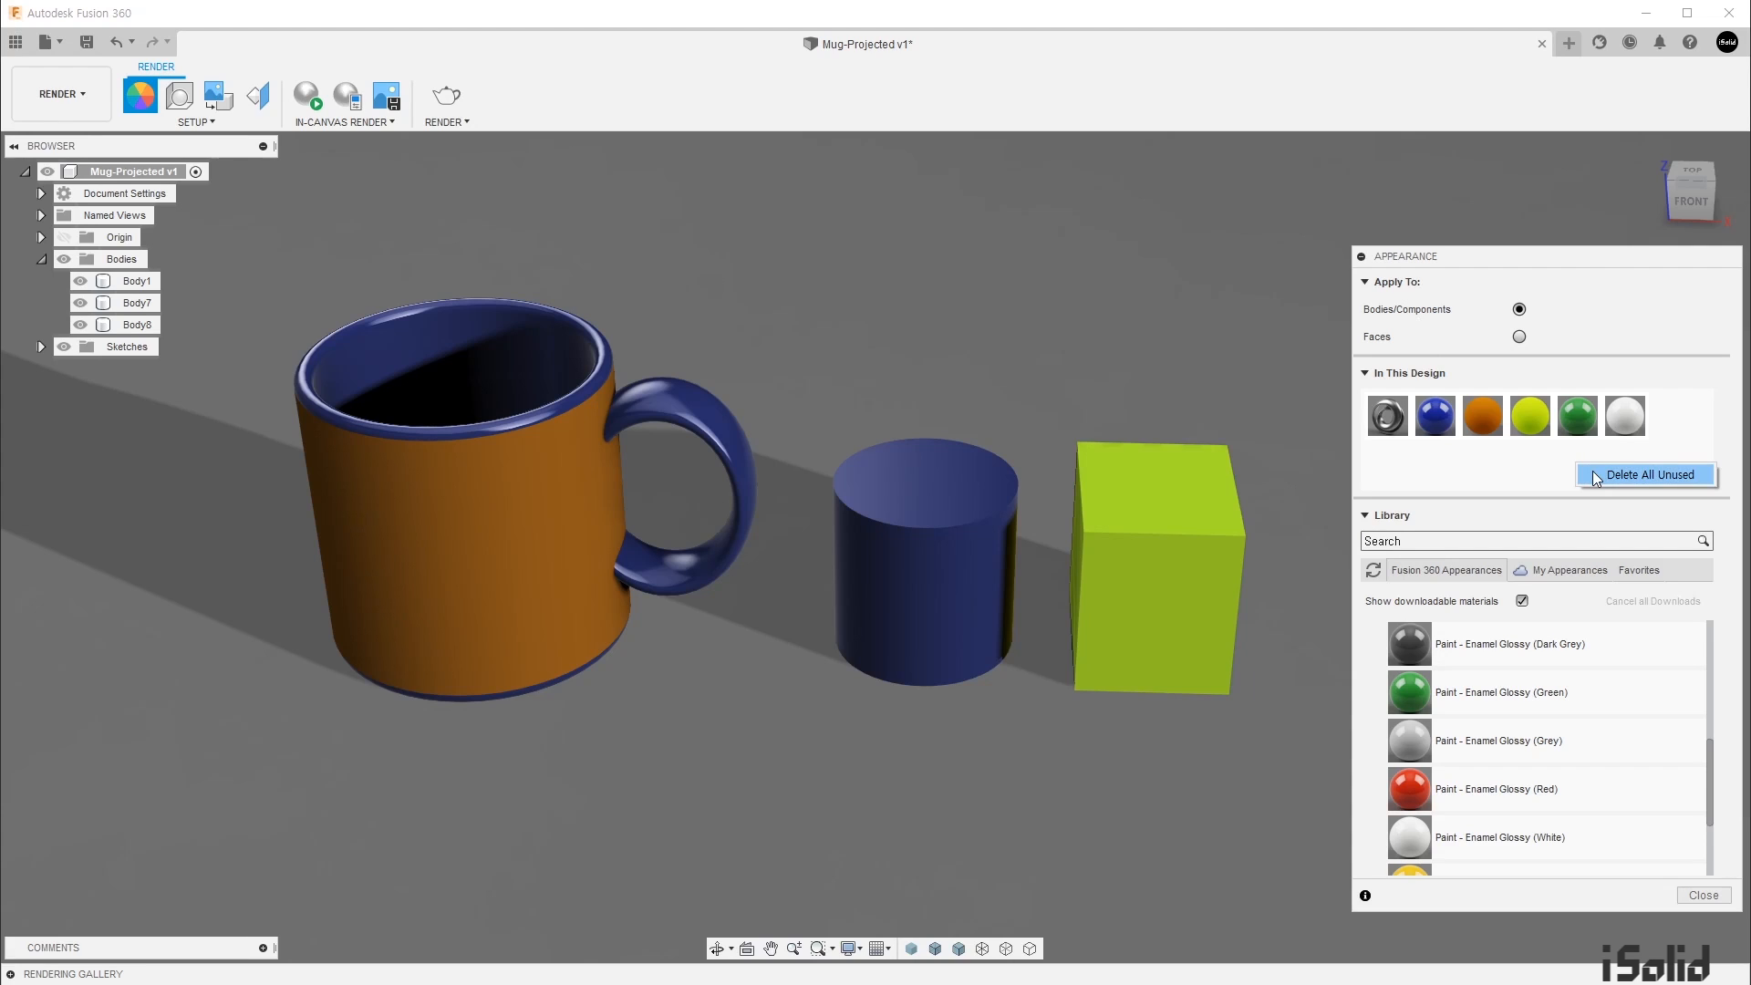
left_click(1649, 475)
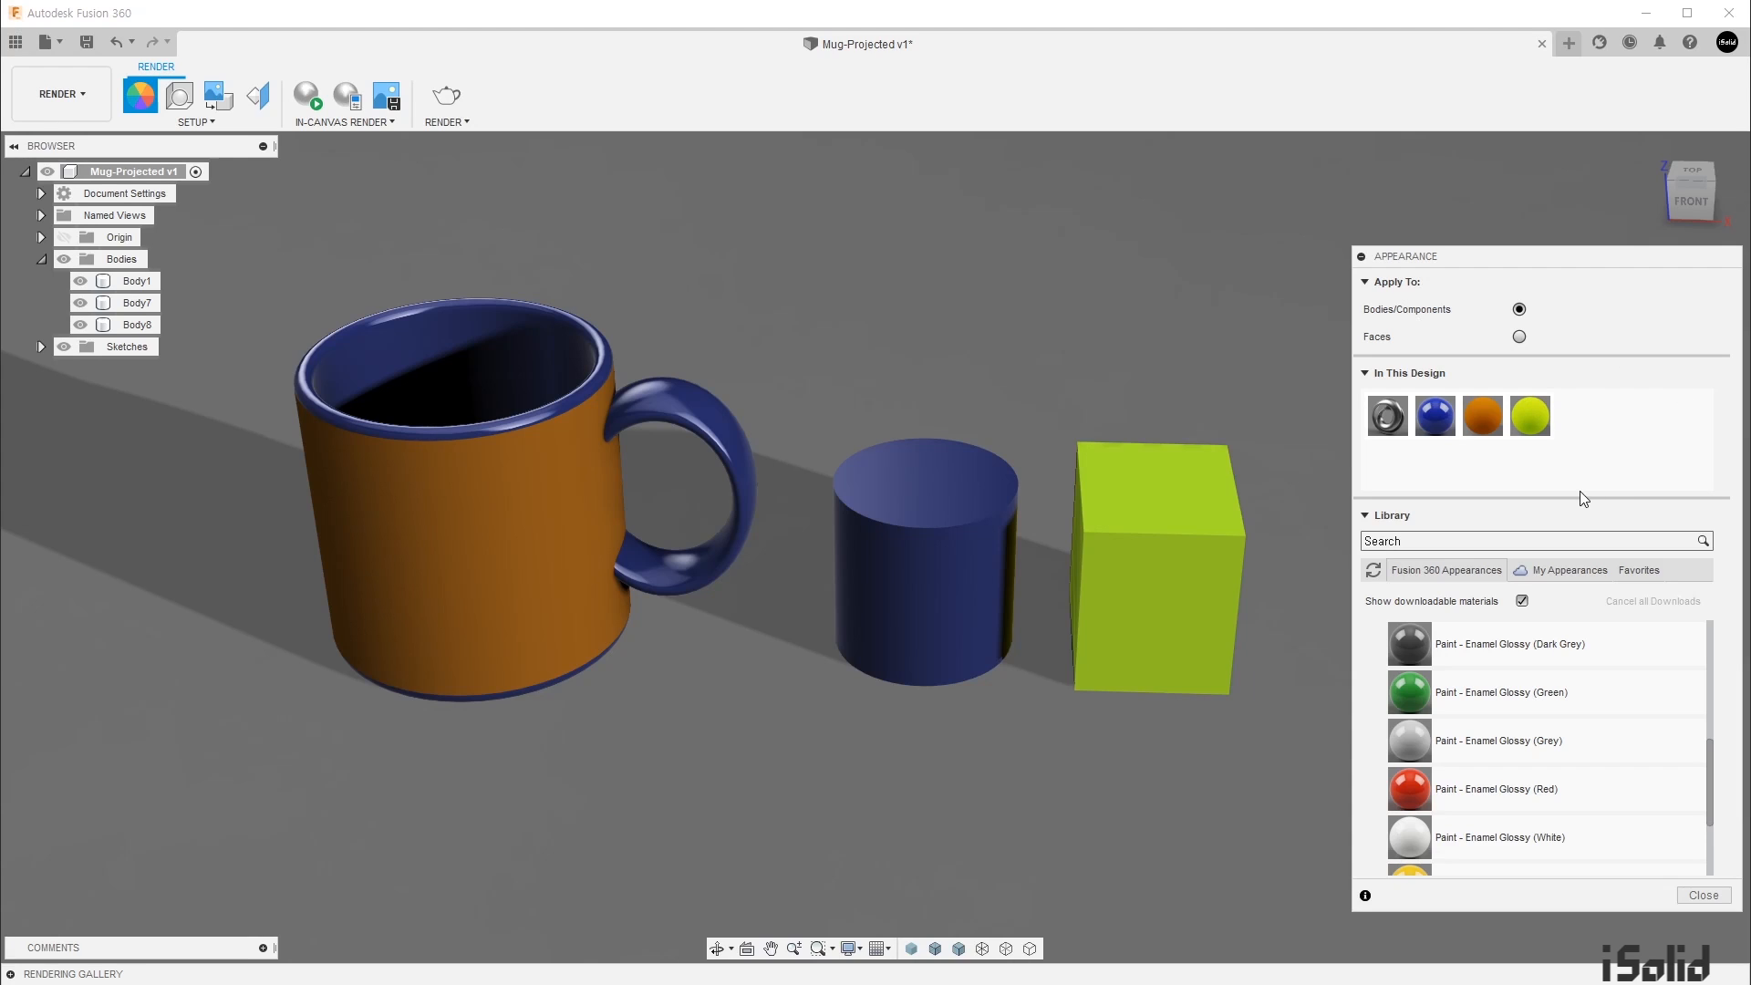
Step: Download Paint - Metal Flake (Blue) from the paint library and apply it to the box
scroll(1478, 693, "down", 3)
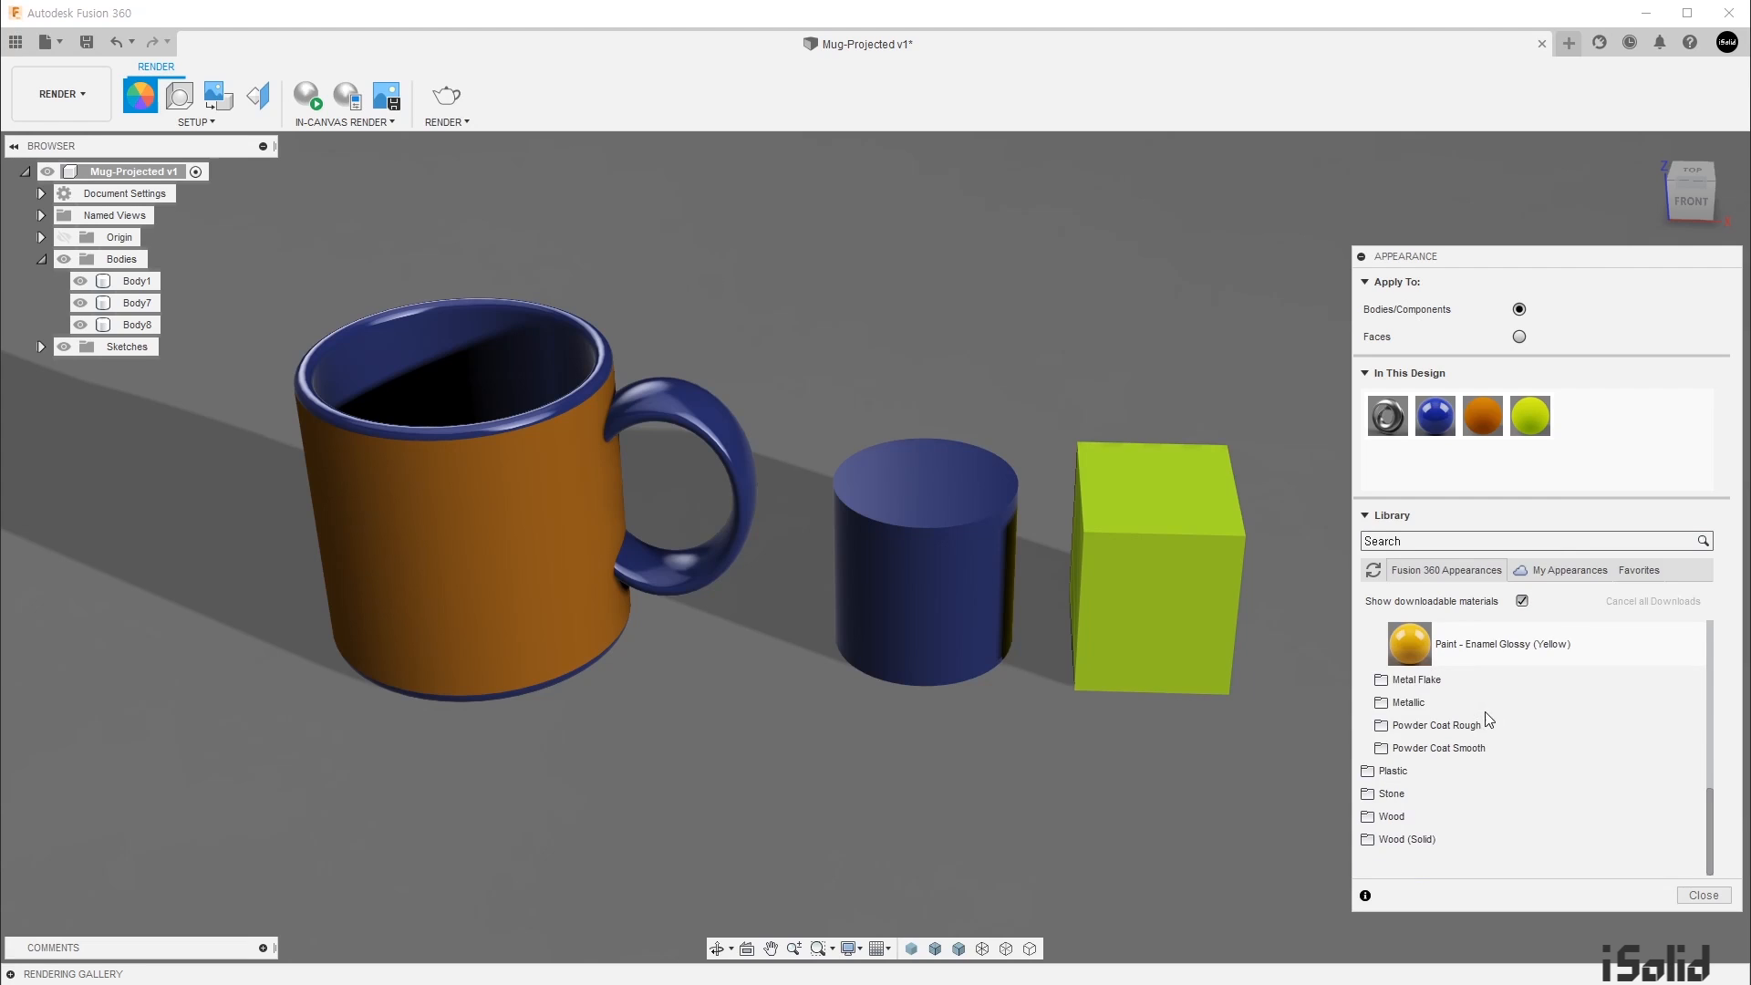
left_click(1423, 681)
scroll(1465, 712, "down", 2)
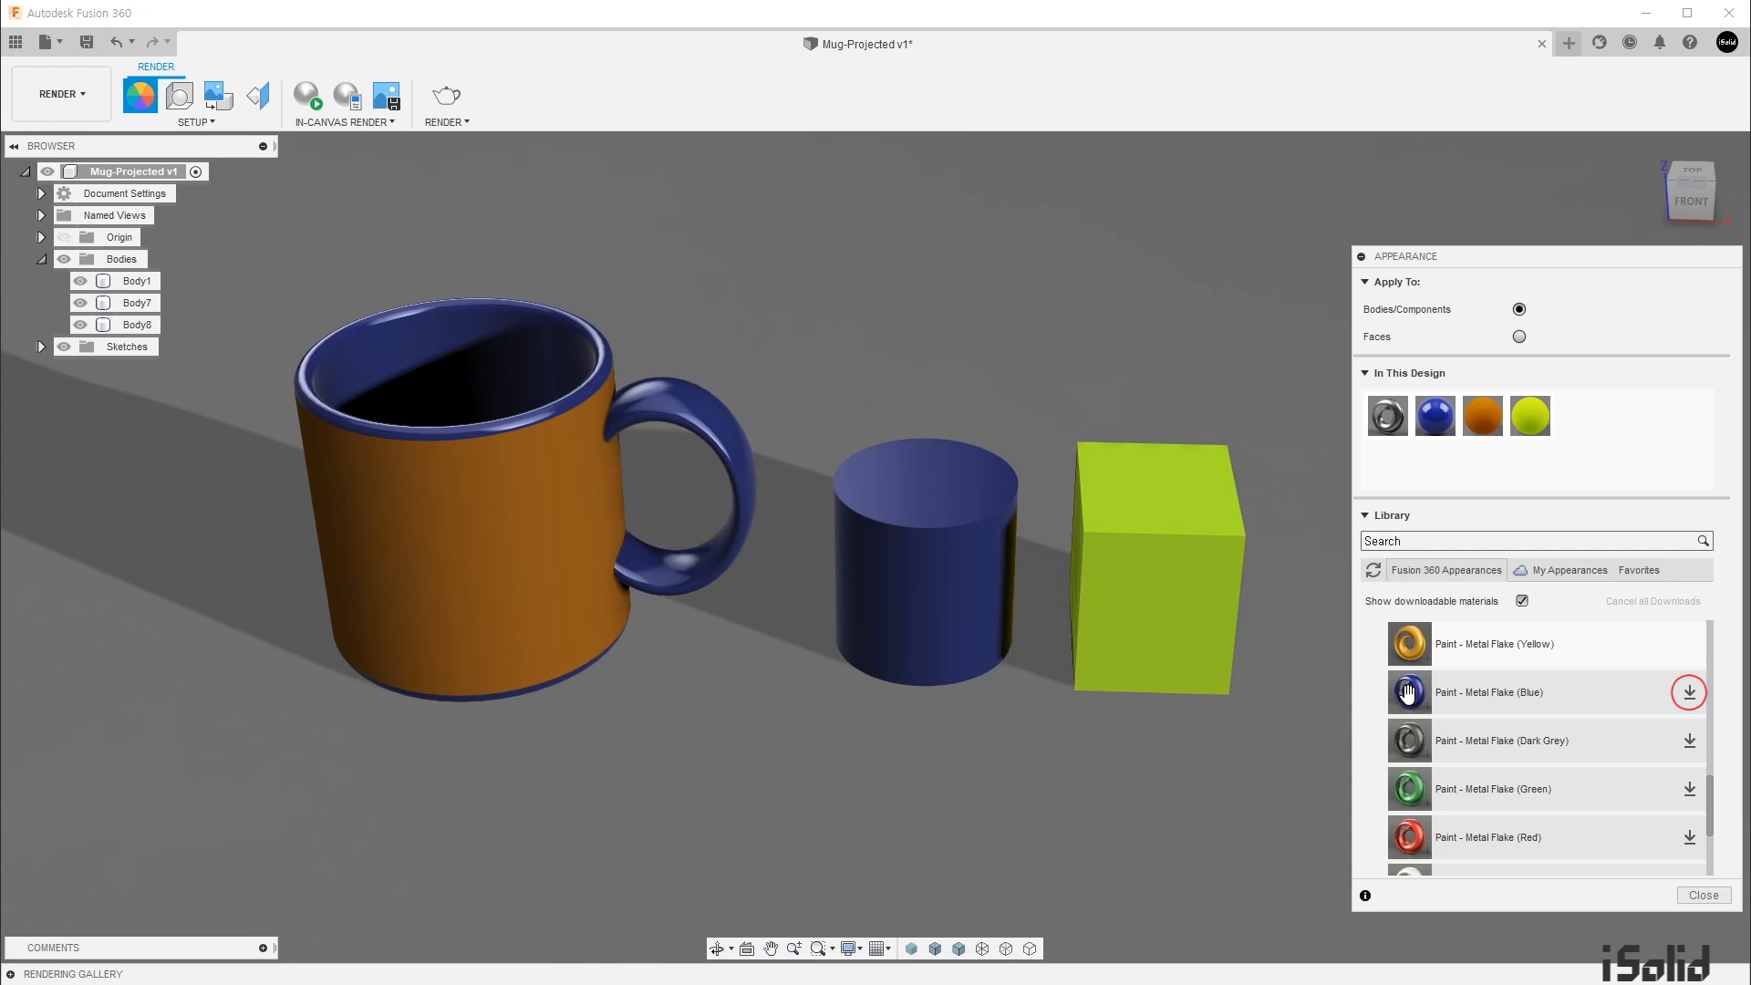
left_click_drag(1408, 693, 1247, 489)
left_click_drag(1169, 558, 1306, 648)
left_click(1689, 693)
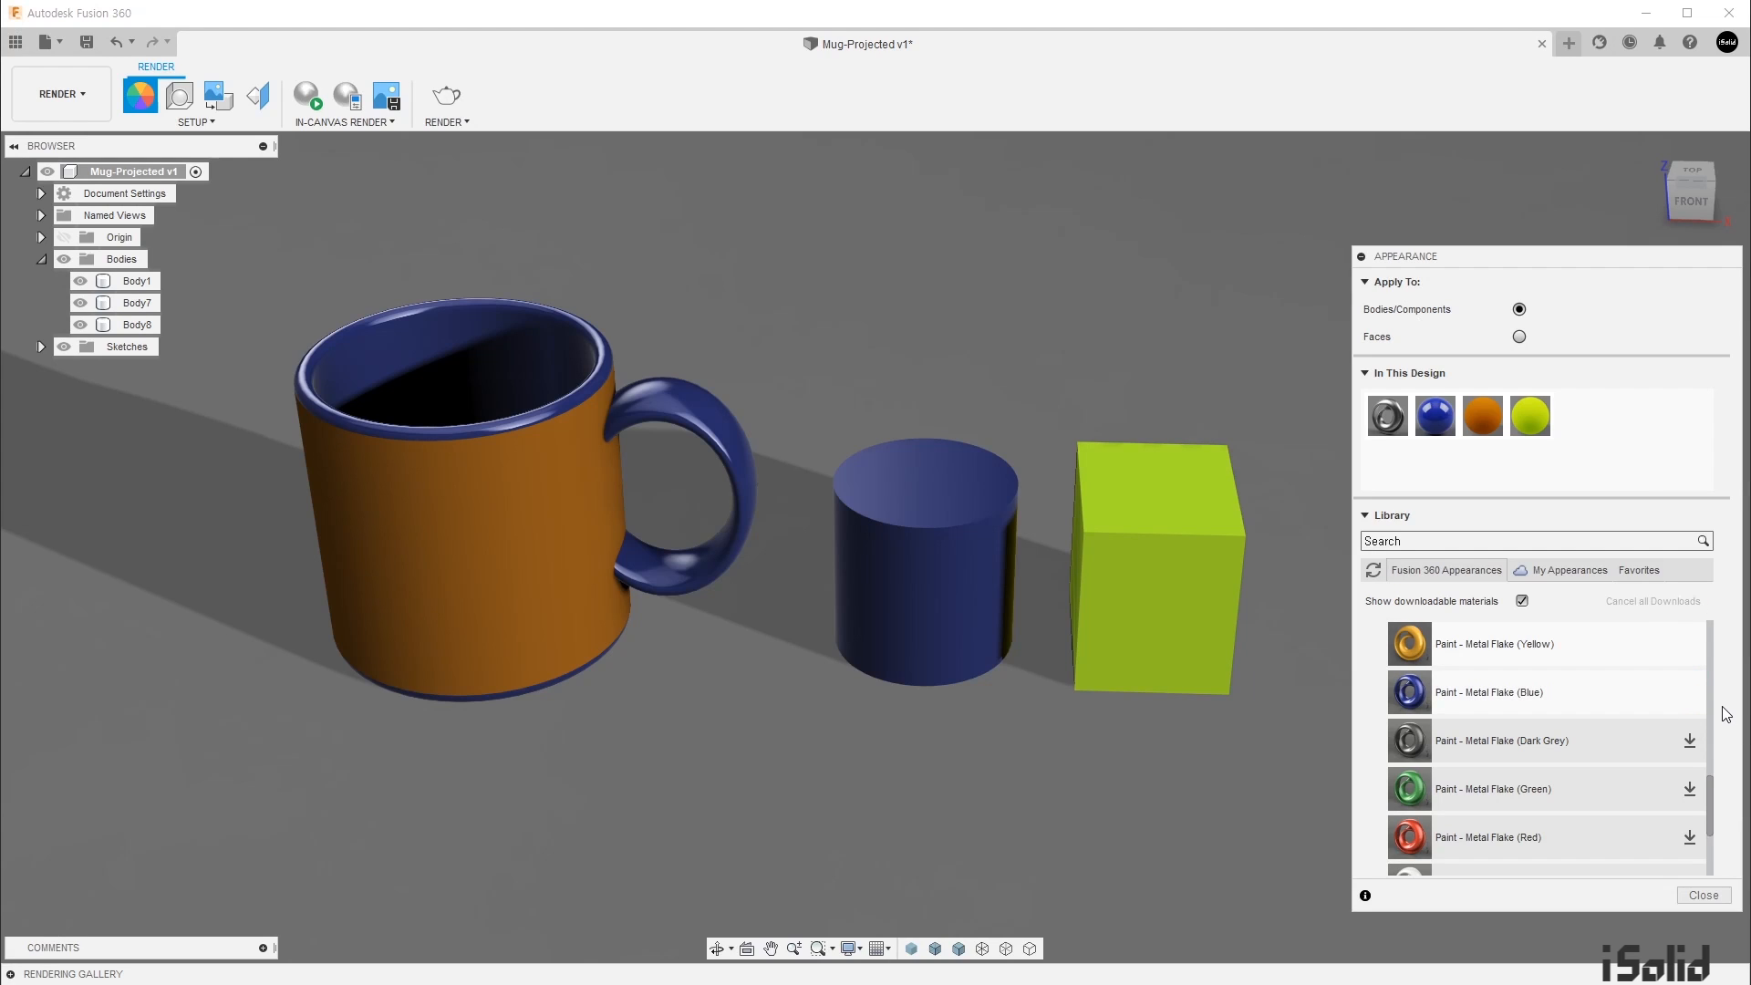
left_click_drag(1423, 698, 1224, 587)
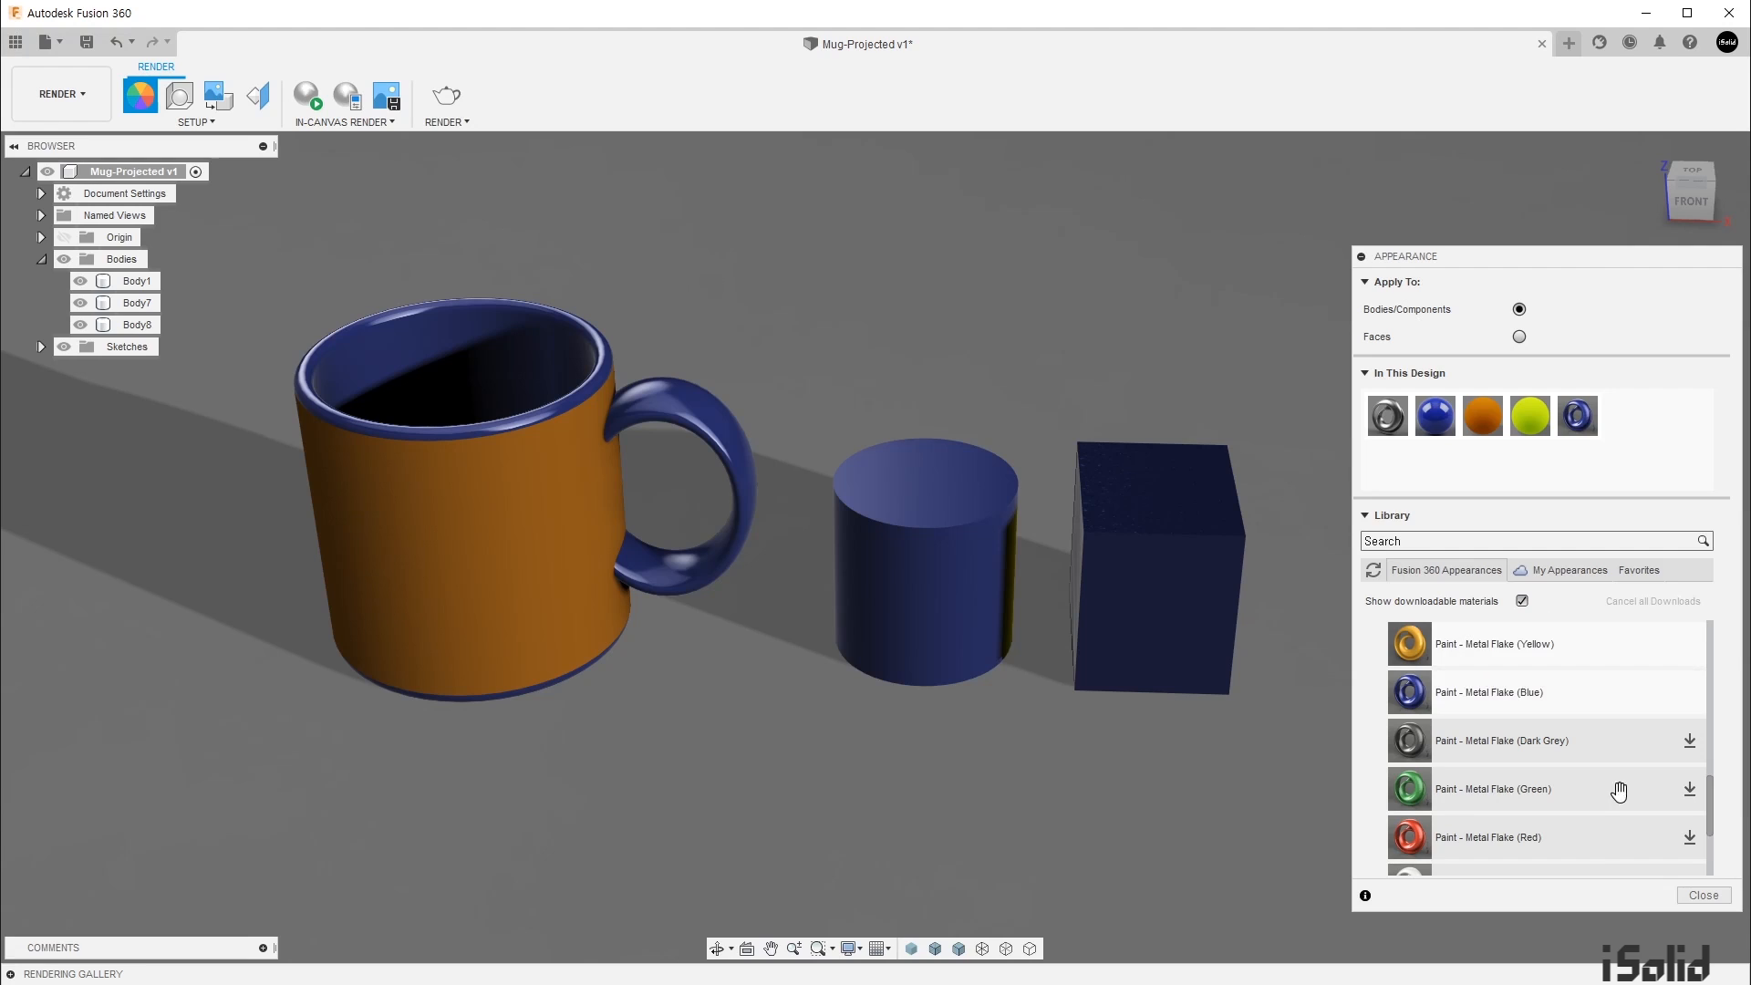
Step: Collapse the Glossy and Metal Flake folders under Paint in the appearance library
scroll(1496, 722, "up", 3)
scroll(1496, 723, "up", 3)
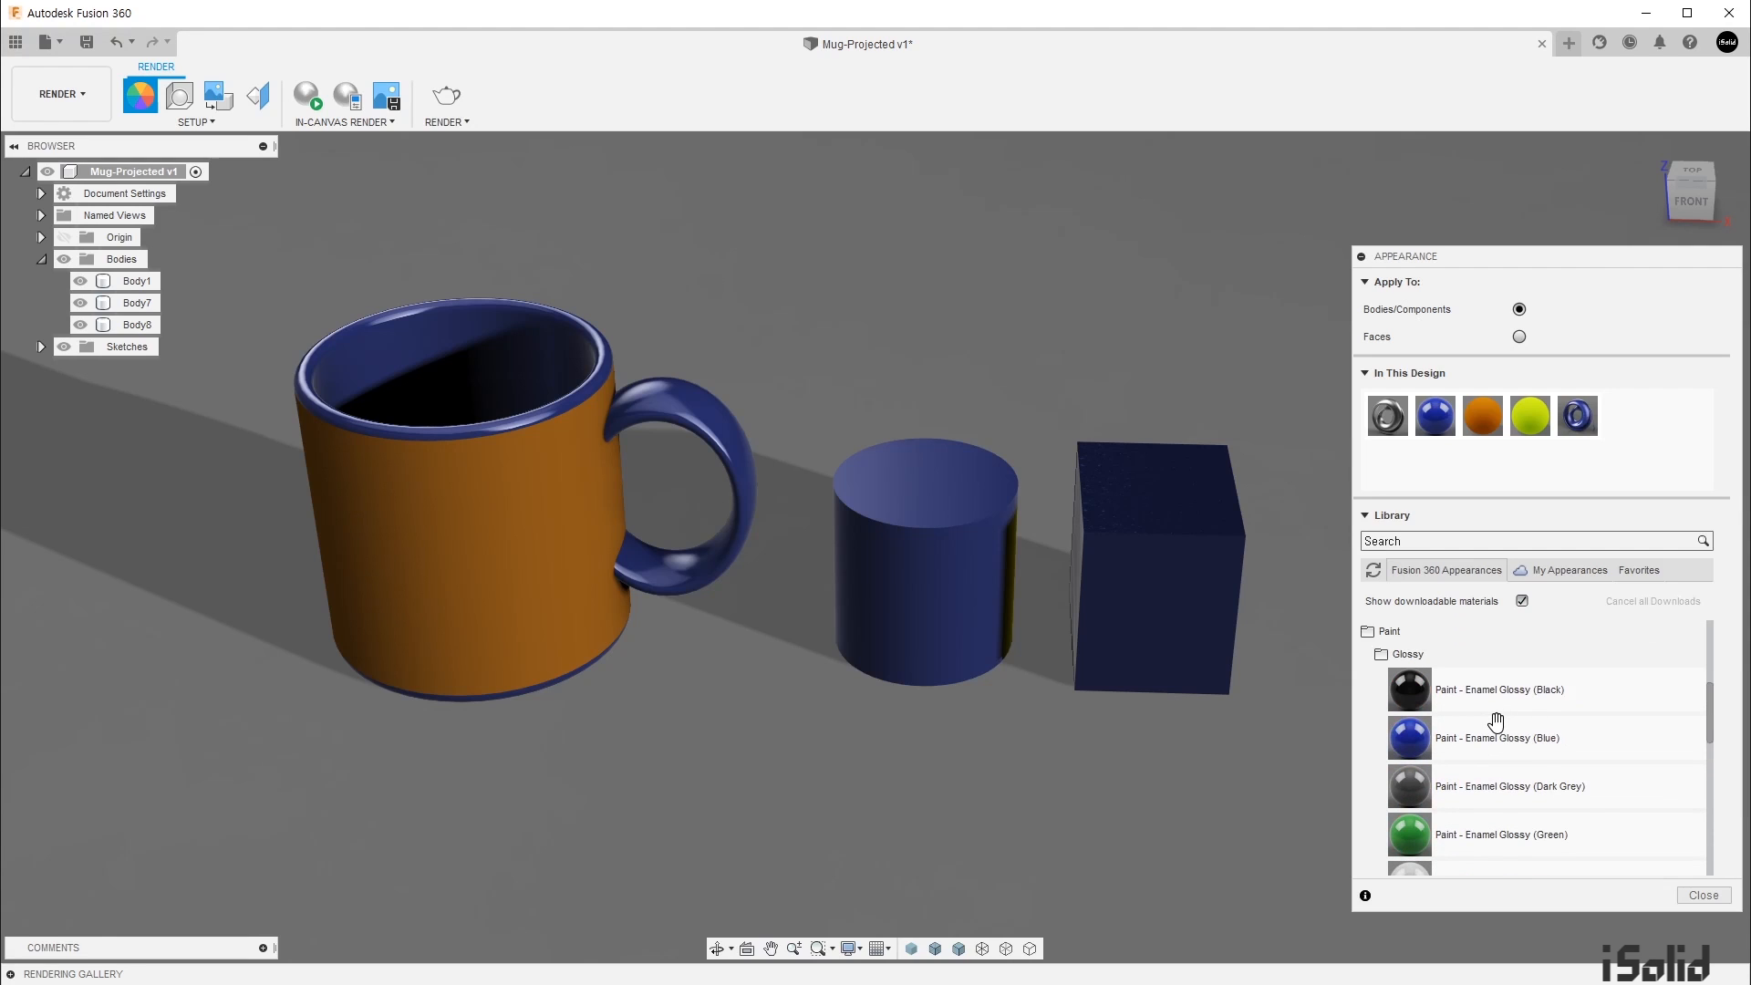
left_click(1396, 653)
left_click(1410, 677)
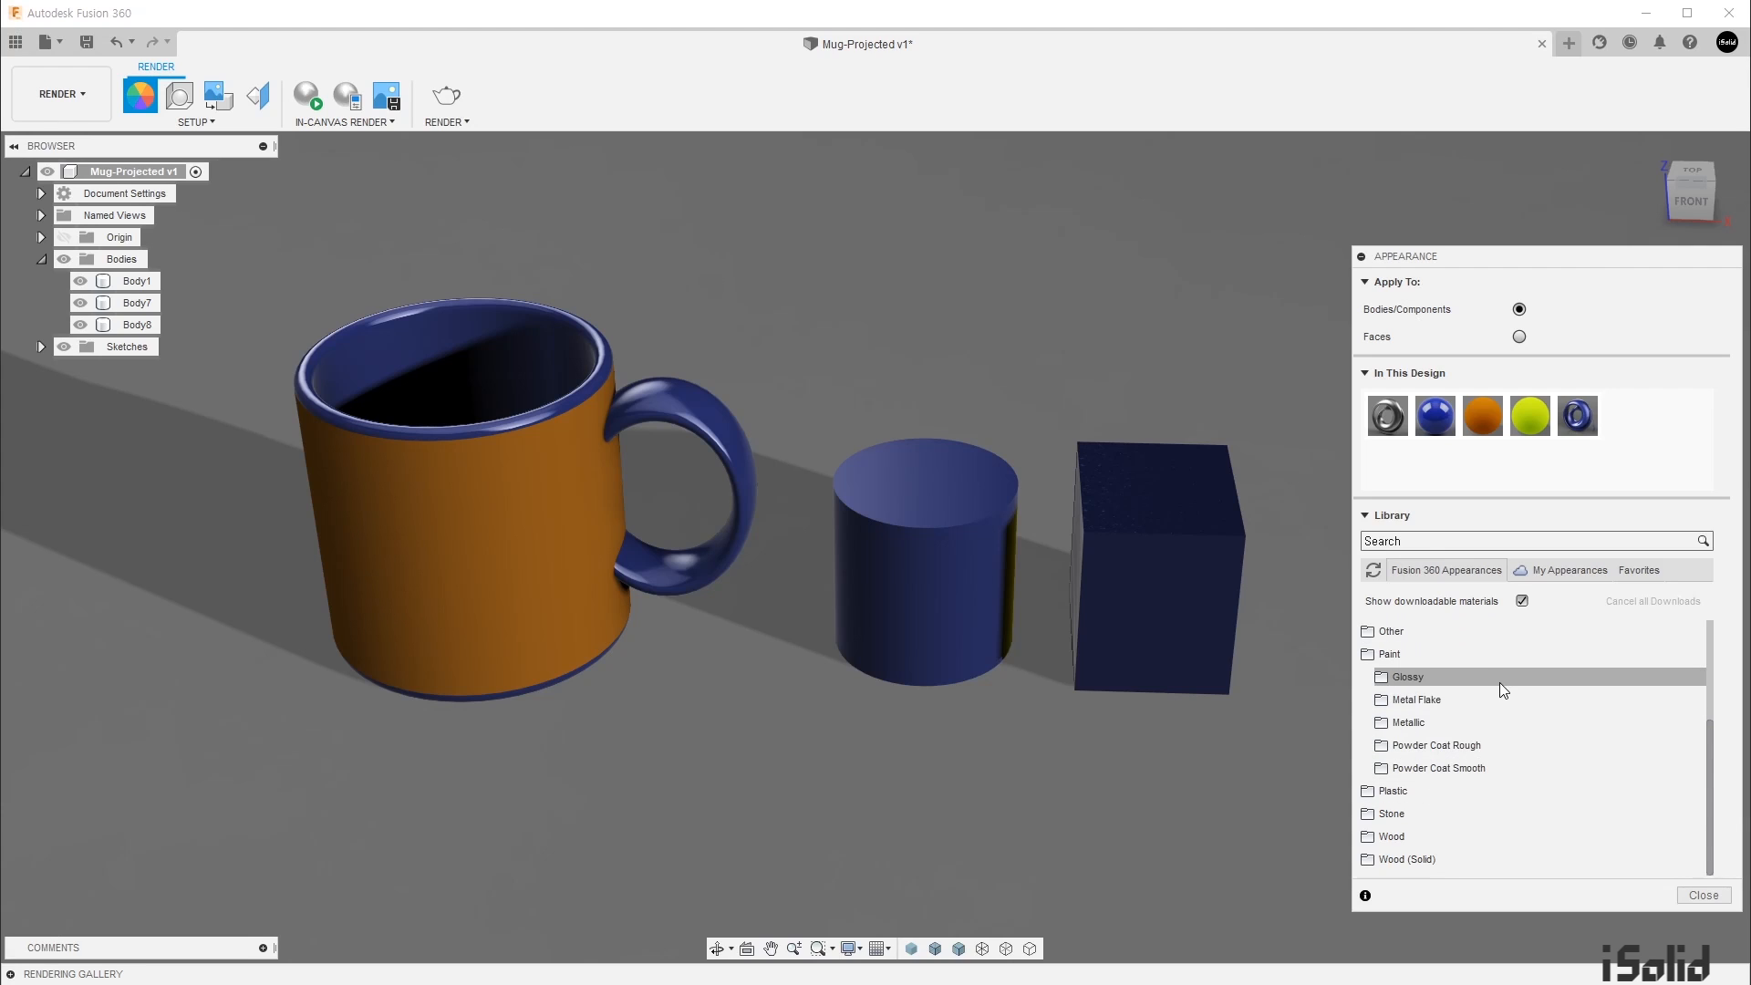
Step: Search the appearance library for "gold" and apply Gold - Polished to the whole mug, including its rim and handle
left_click(1474, 540)
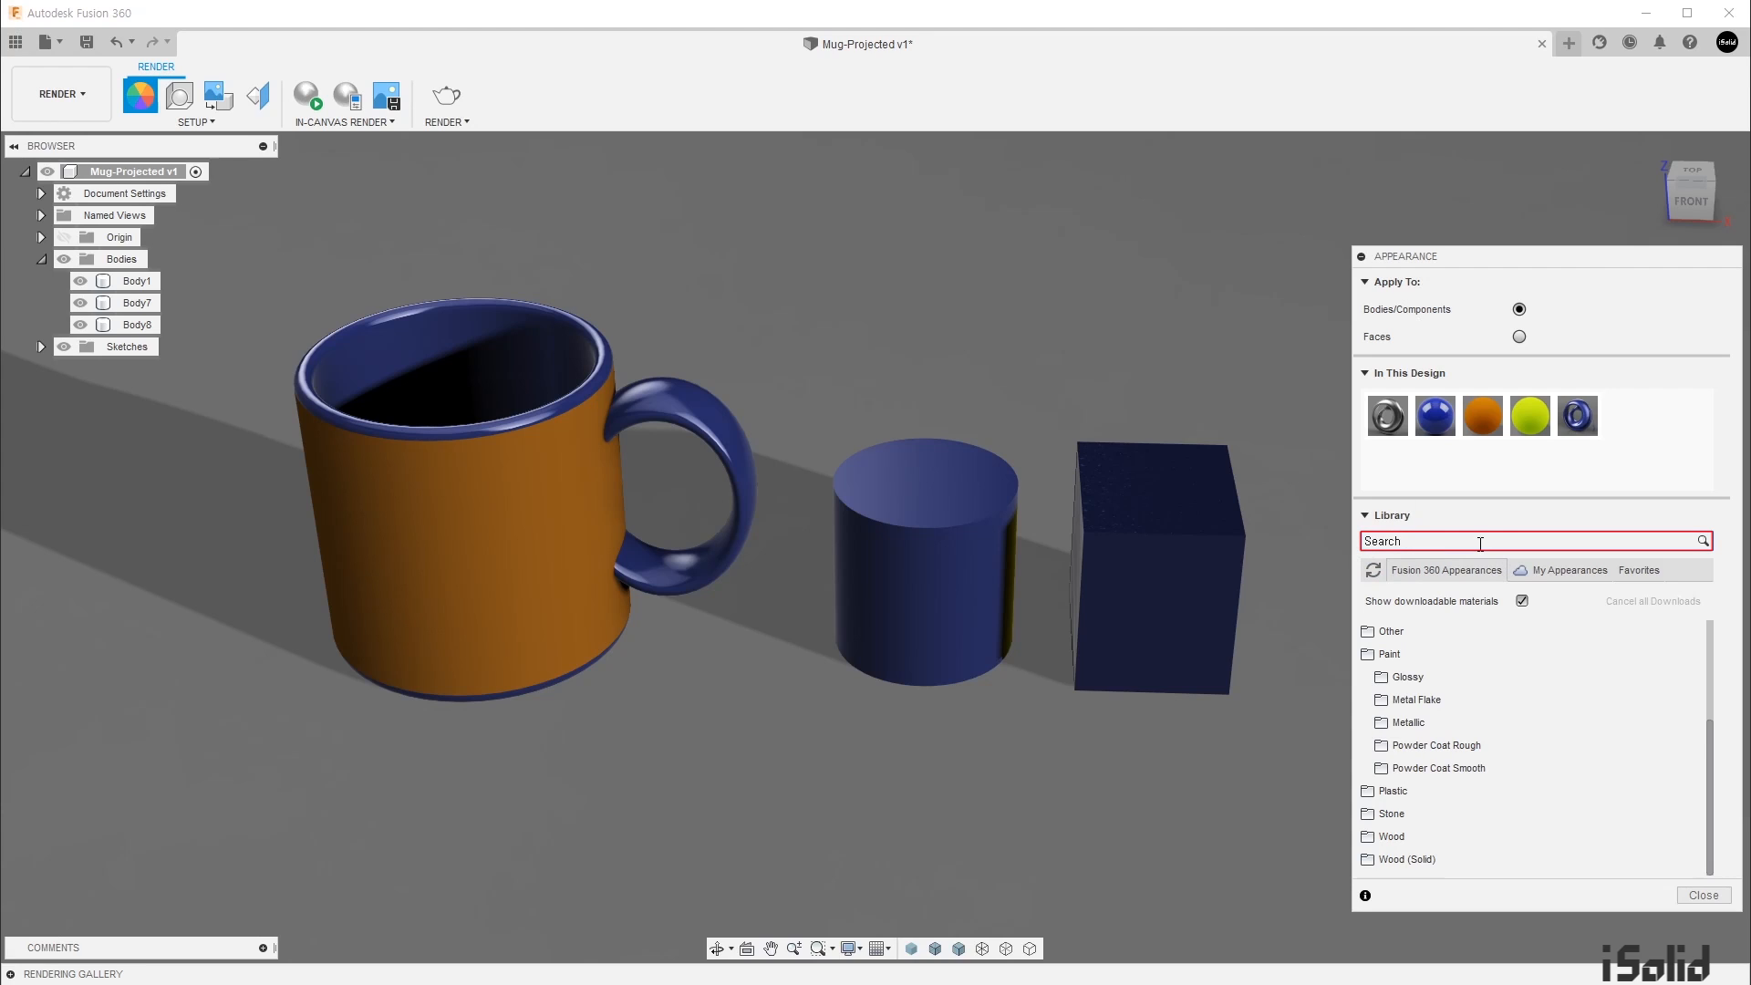
left_click(1491, 540)
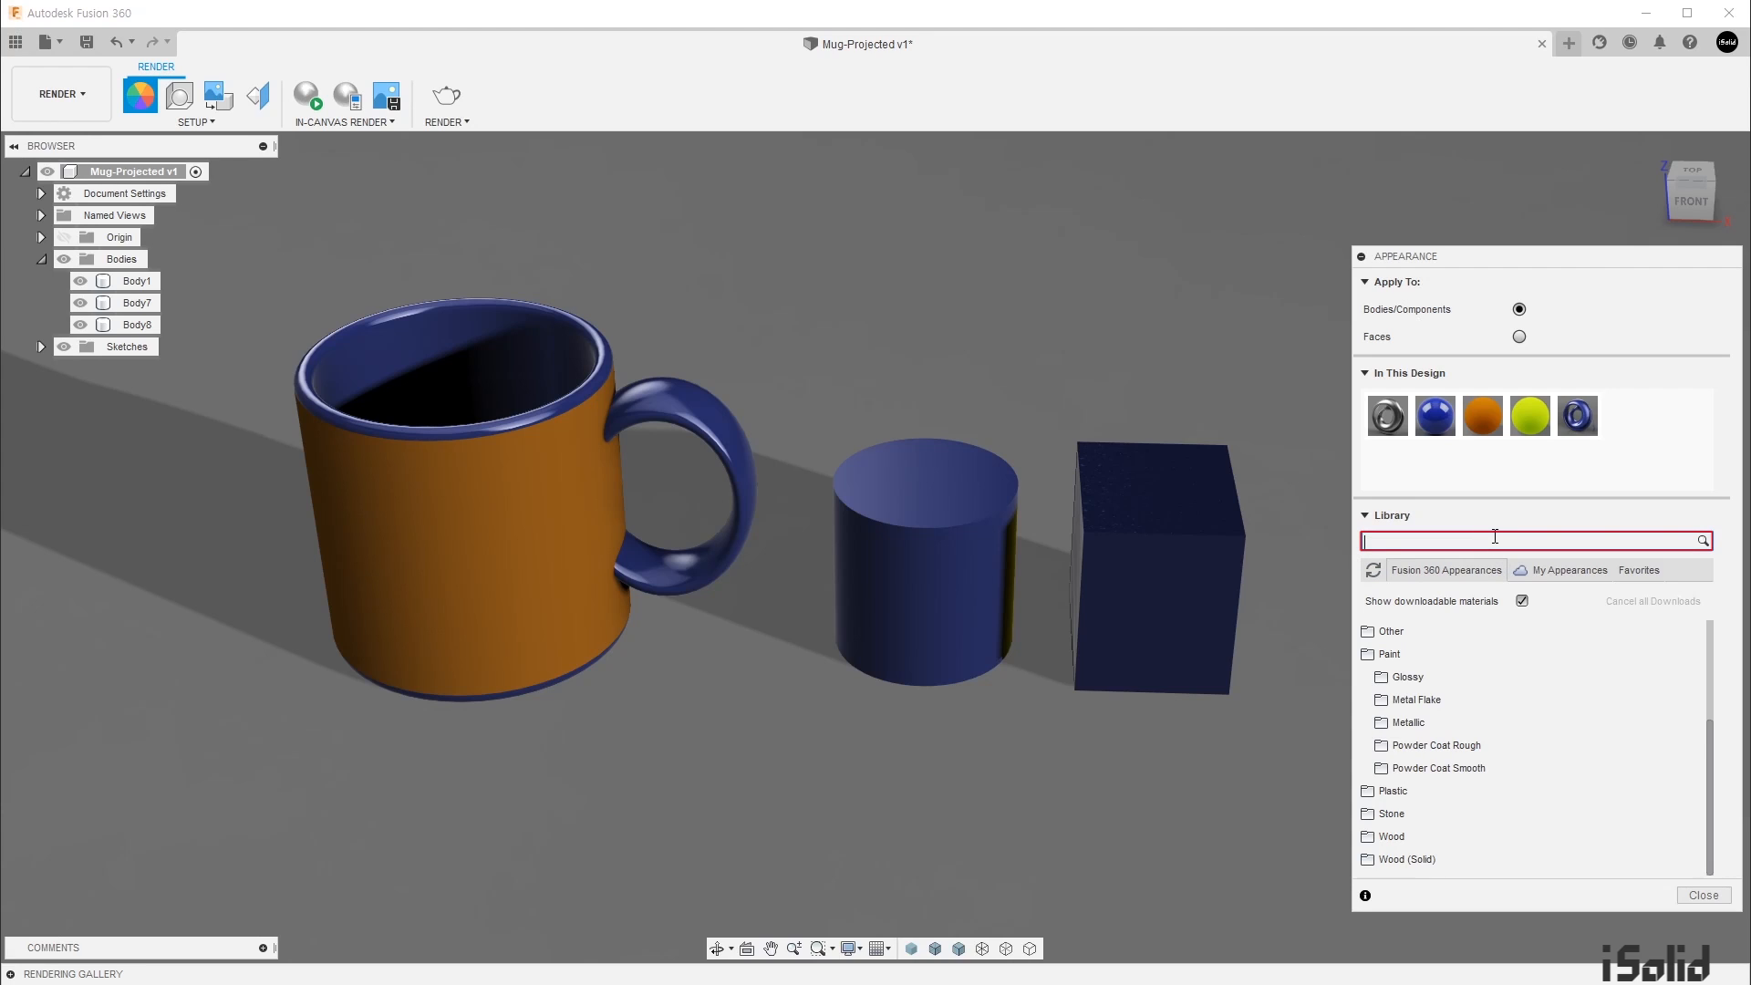
type("gold")
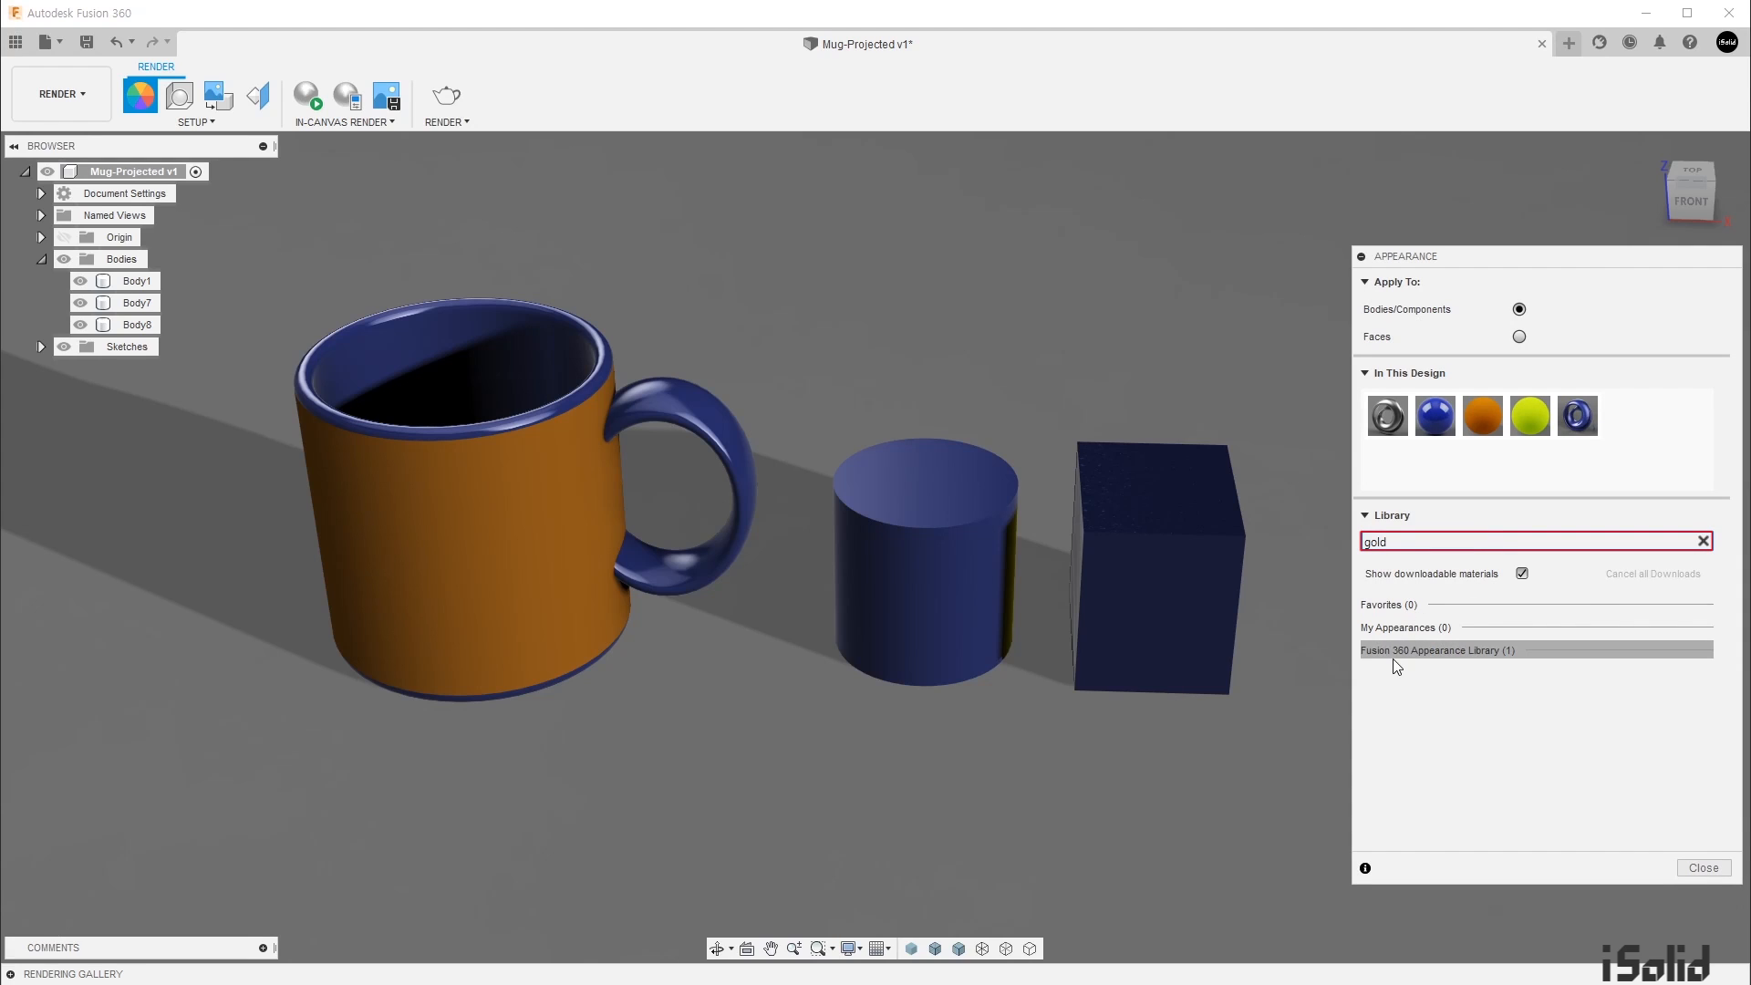
left_click(1491, 649)
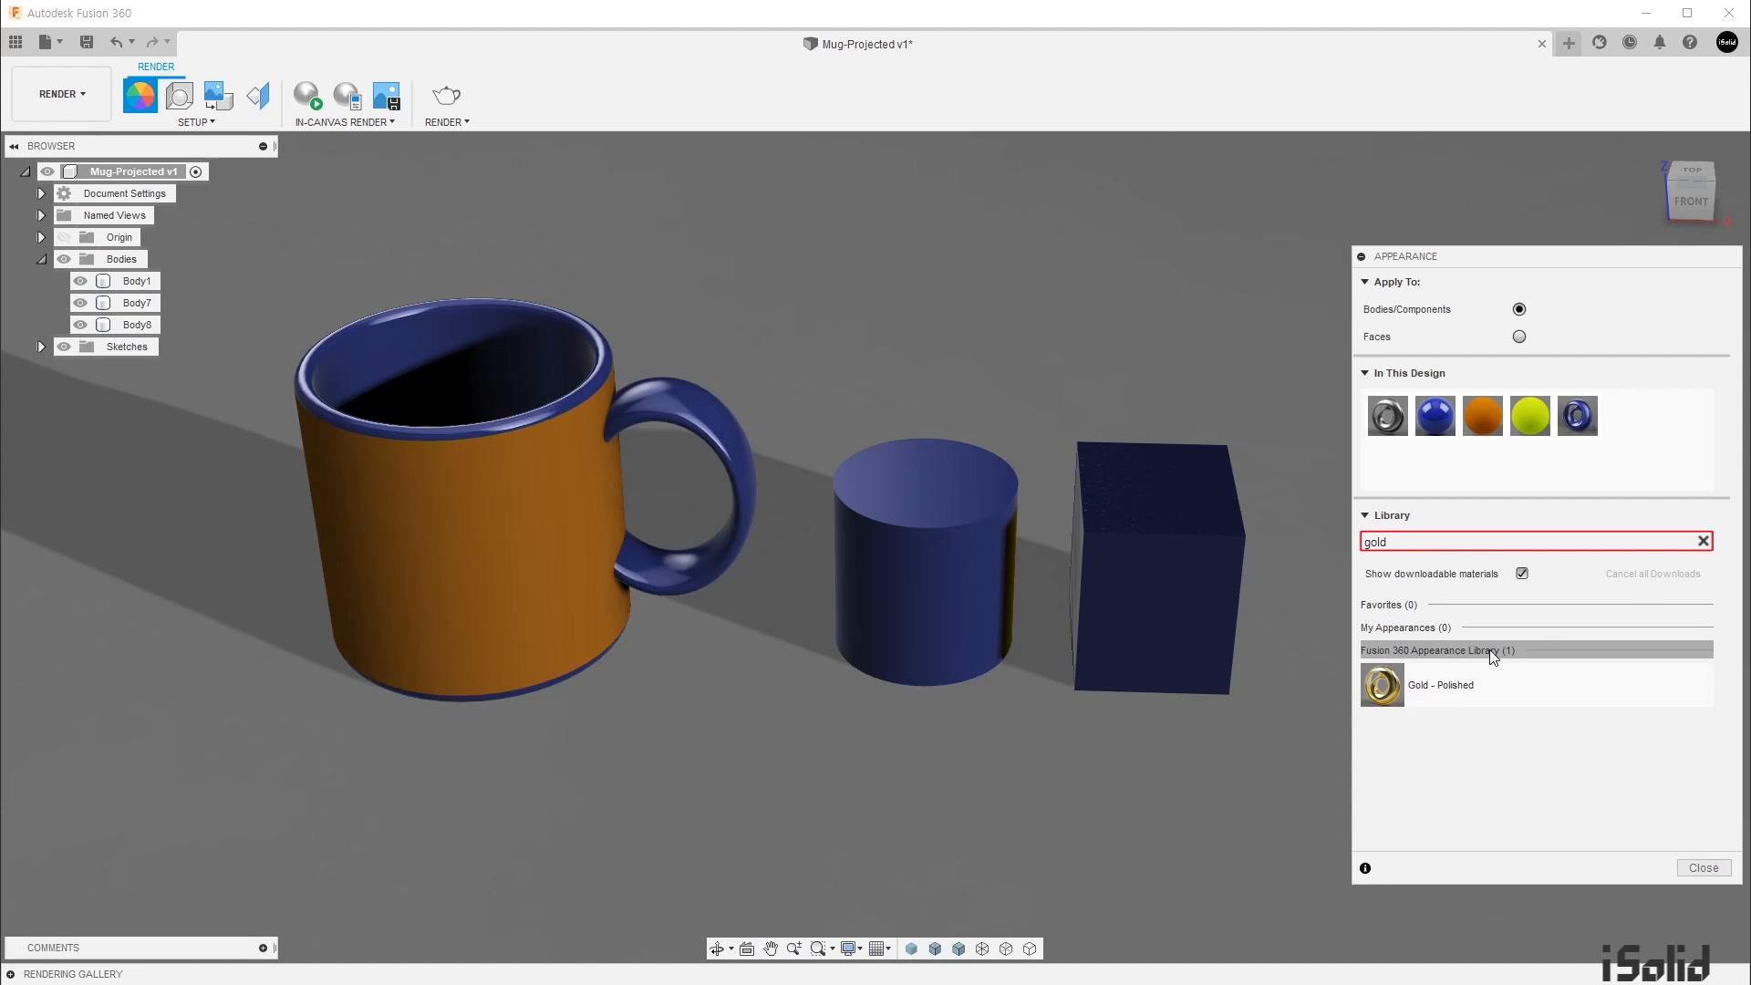
left_click_drag(1382, 685, 559, 509)
left_click(821, 523)
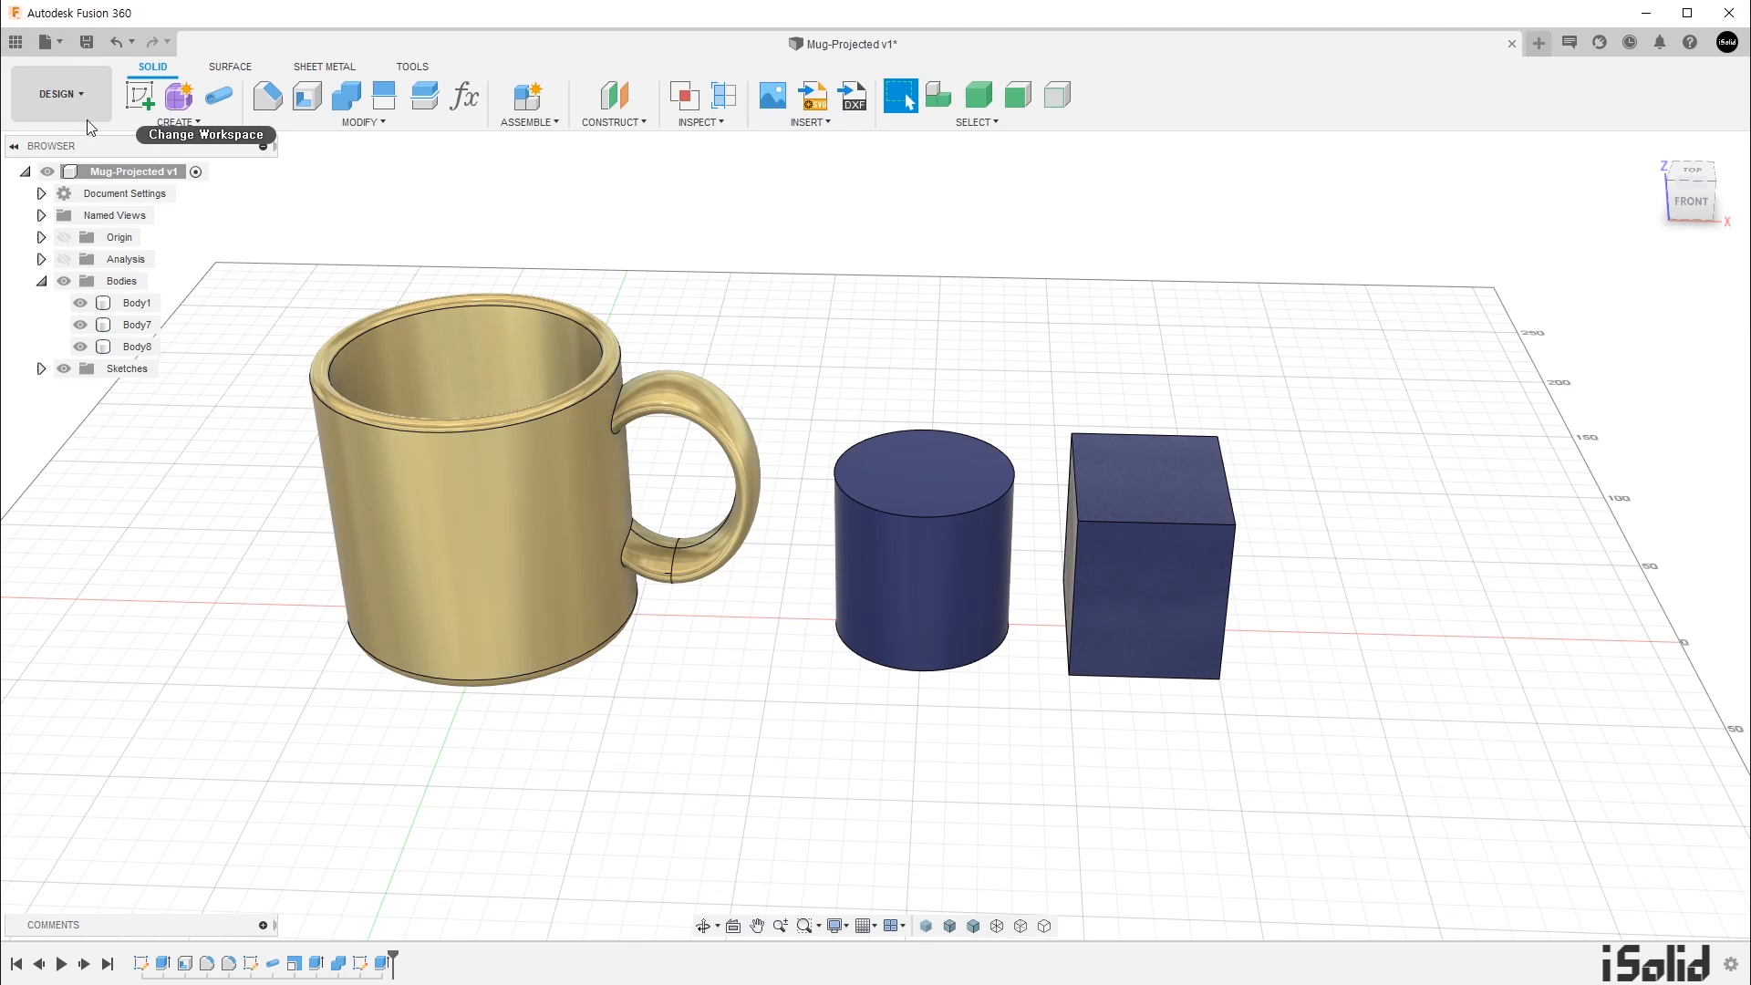
Step: Open the Appearance command in the Design workspace and apply the design's yellow-green appearance to the box
left_click(428, 123)
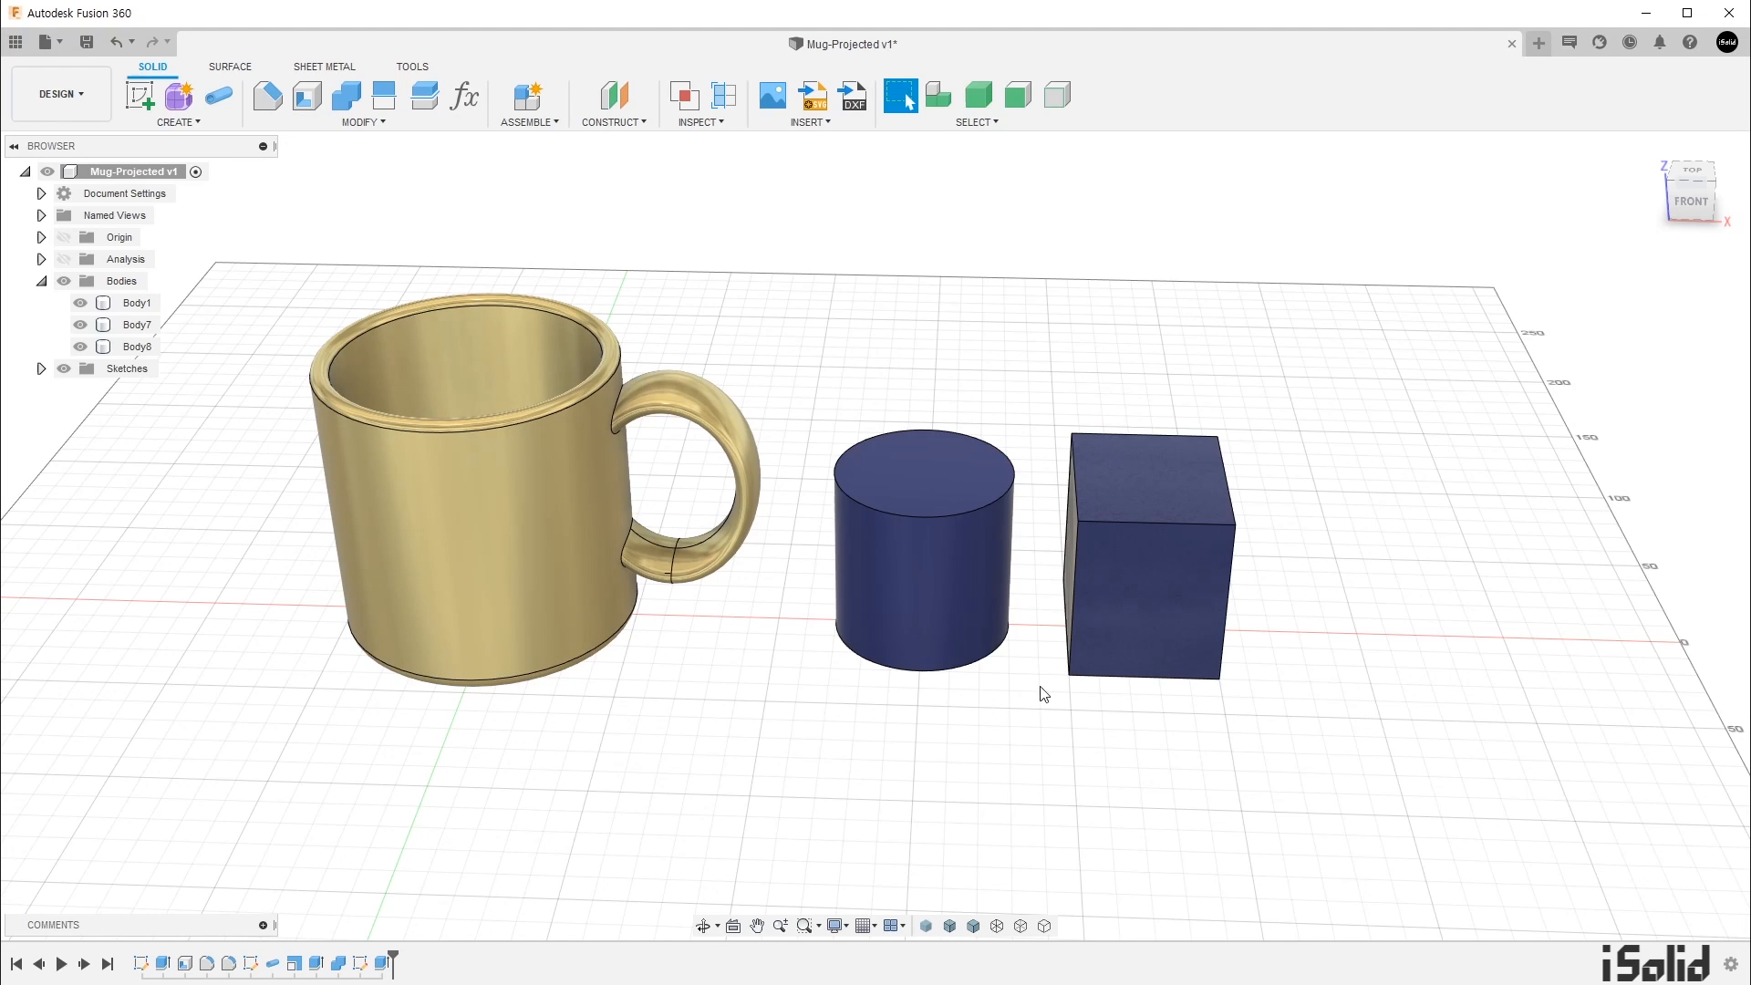
key("a")
left_click_drag(1435, 416, 1178, 542)
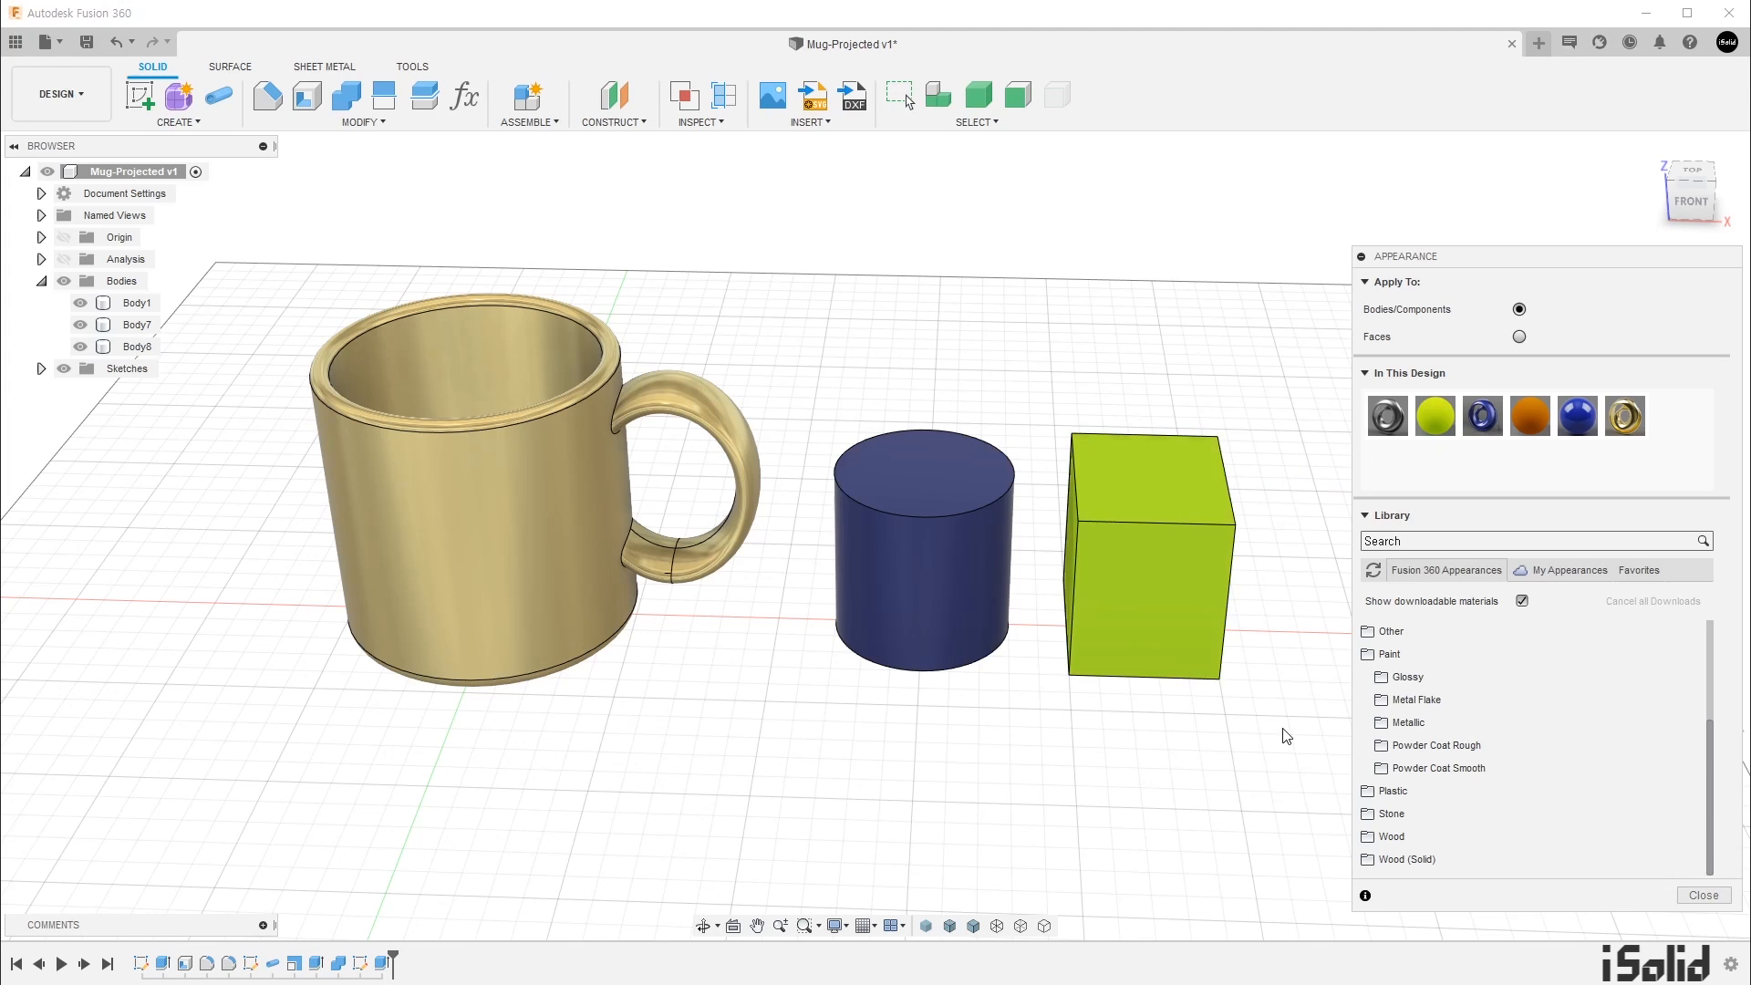